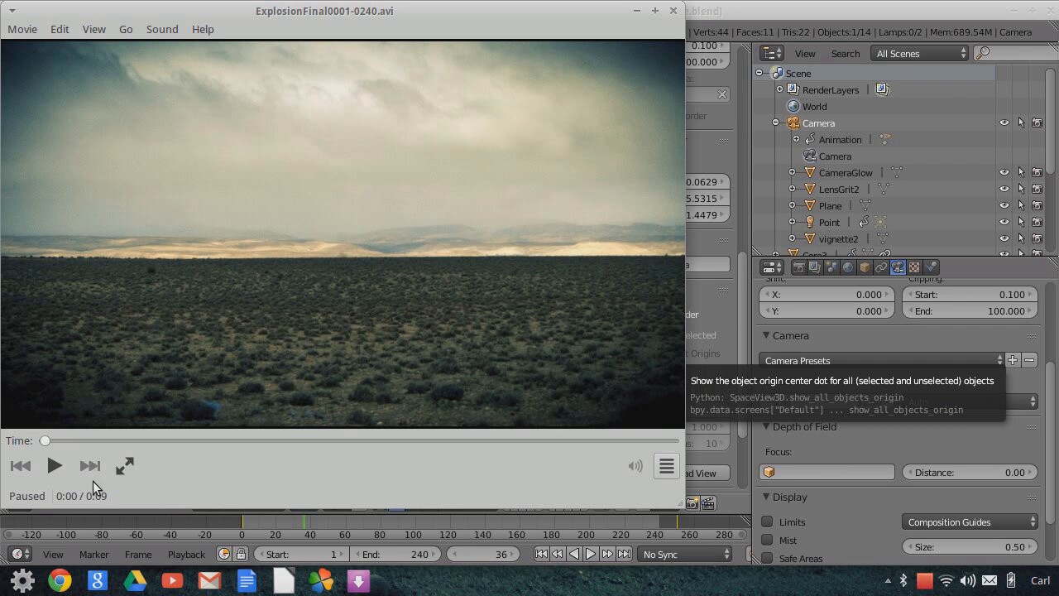
# - Play through the rendered explosion video ExplosionFinal0001-0240.avi several times and pause it during the fireball
pyautogui.click(54, 466)
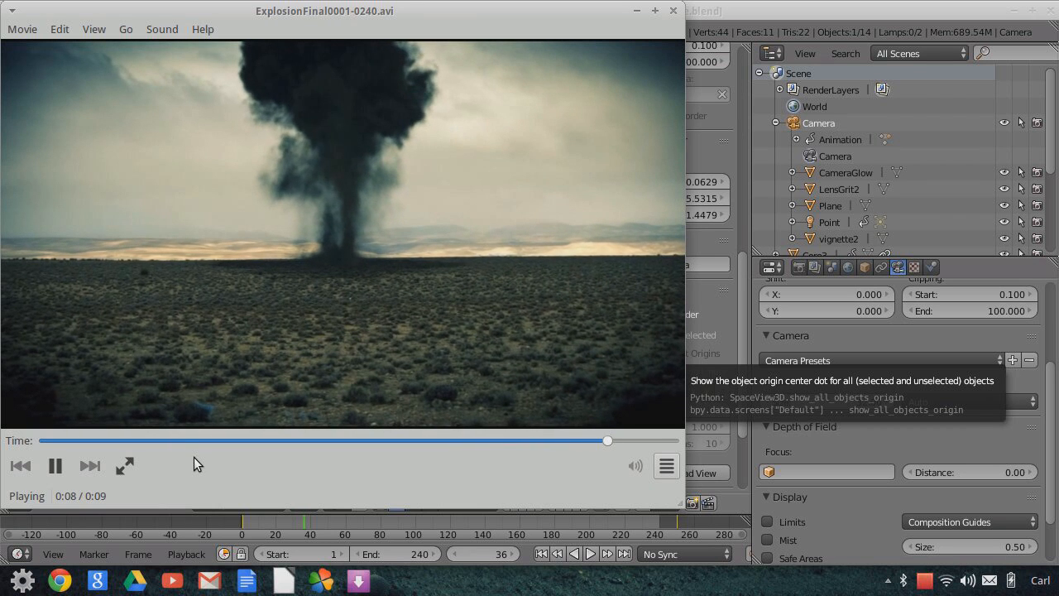
pyautogui.click(56, 465)
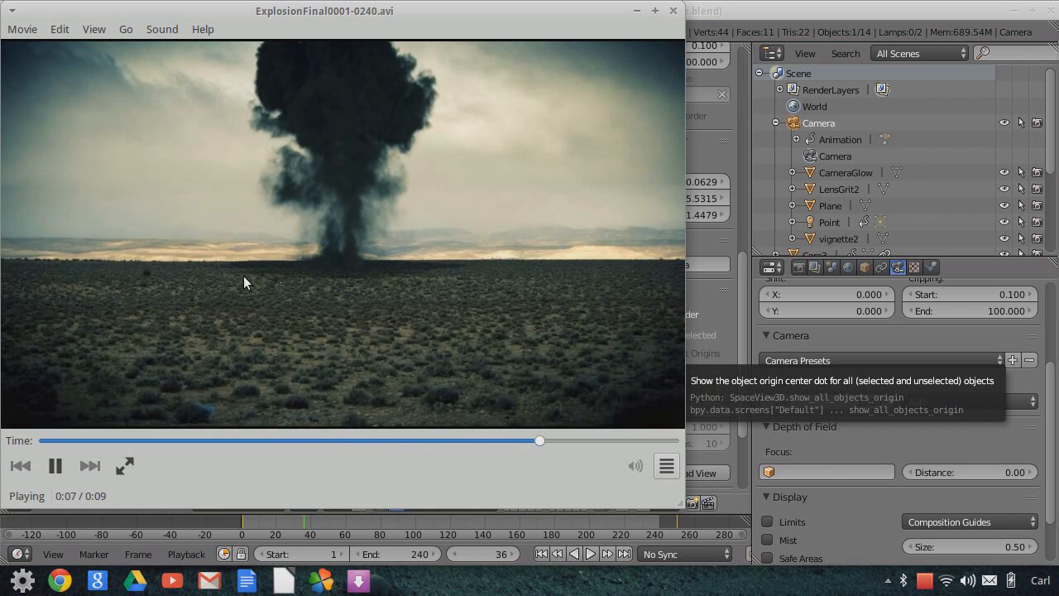
pyautogui.click(56, 464)
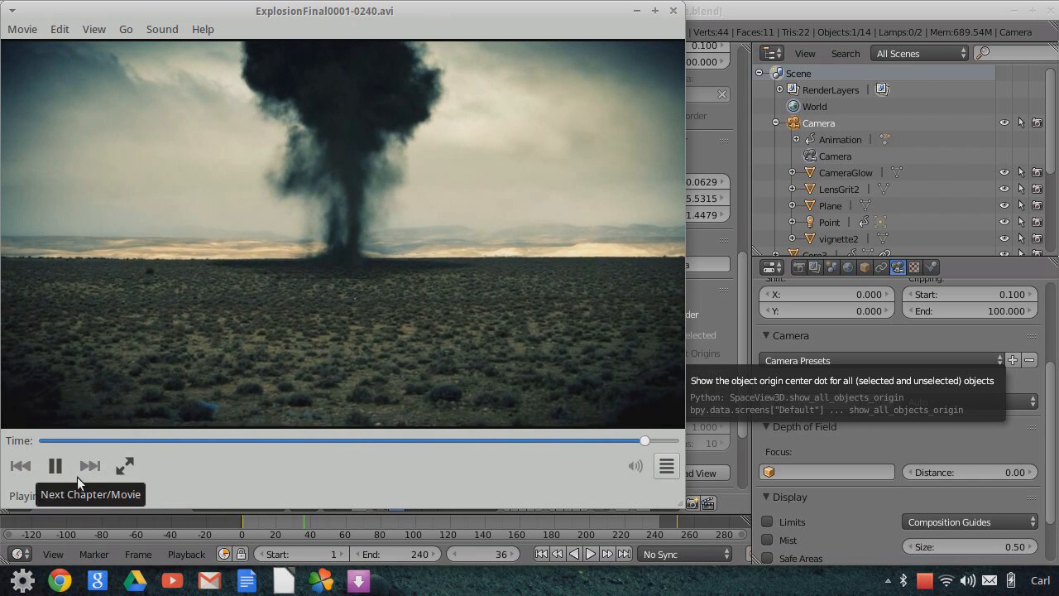
pyautogui.click(55, 466)
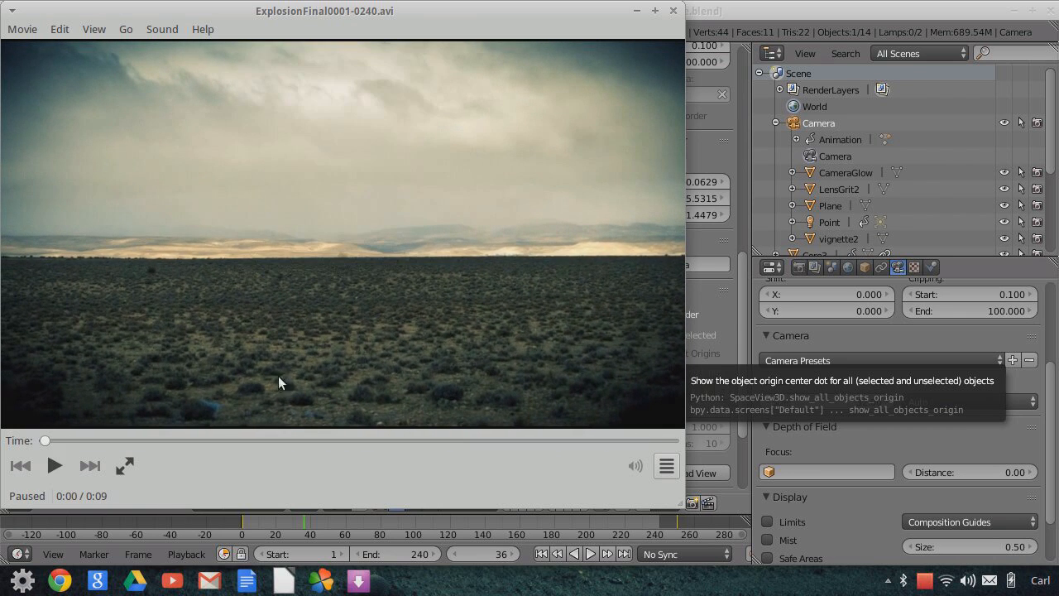
pyautogui.click(56, 466)
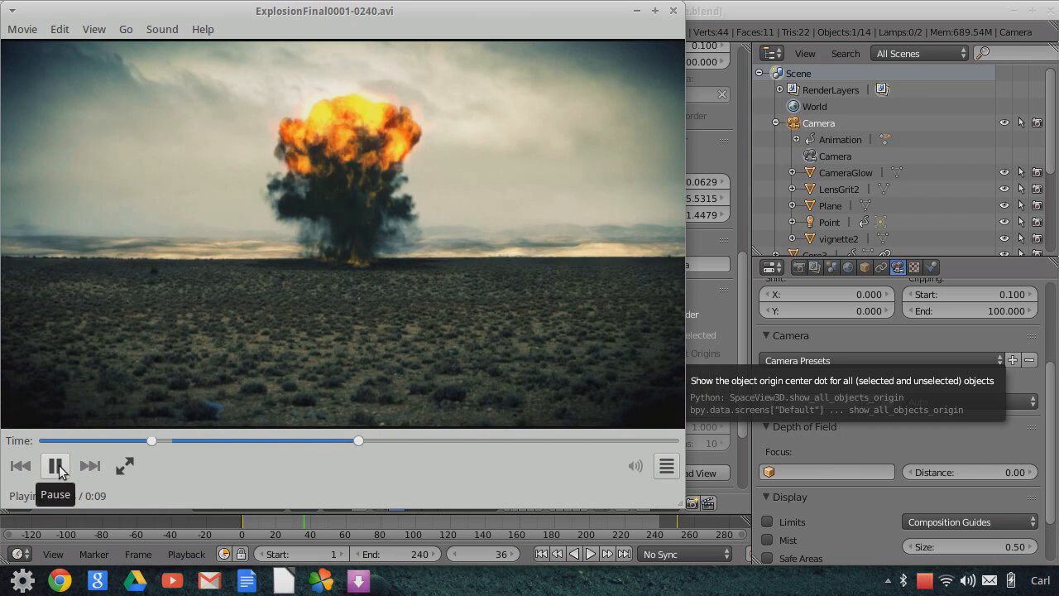
pyautogui.click(57, 466)
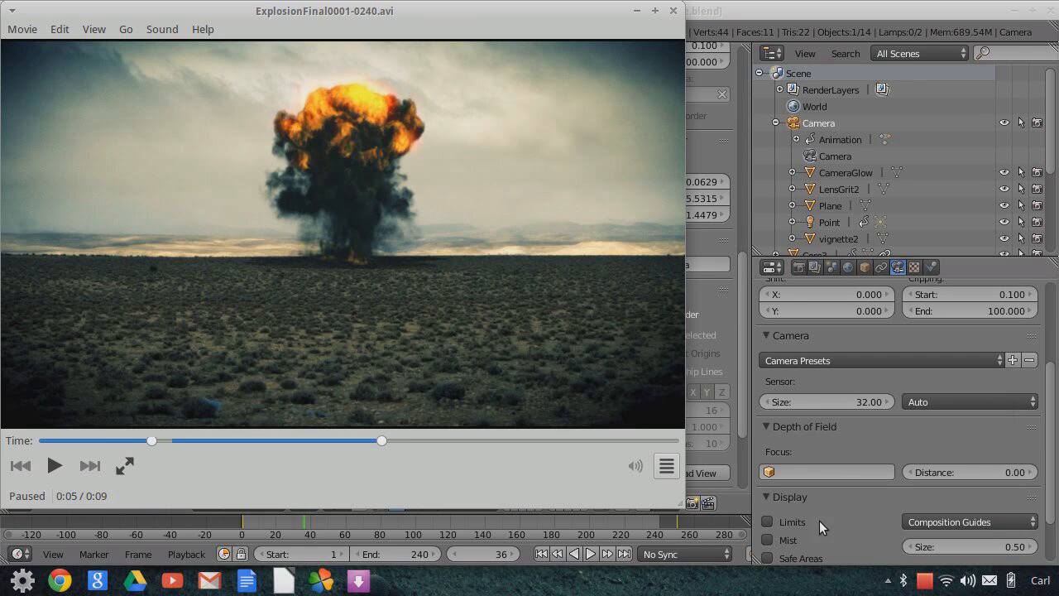
# - Switch to Chrome and open the Fire / Explosions category of the royalty-free video effects on footagecrate.com
pyautogui.click(888, 581)
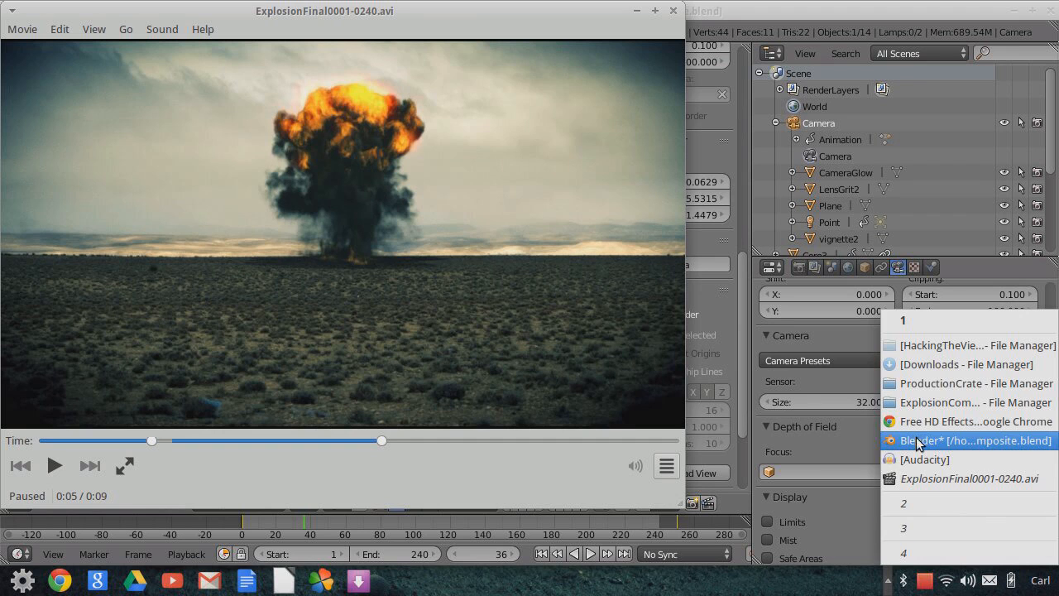
pyautogui.click(915, 421)
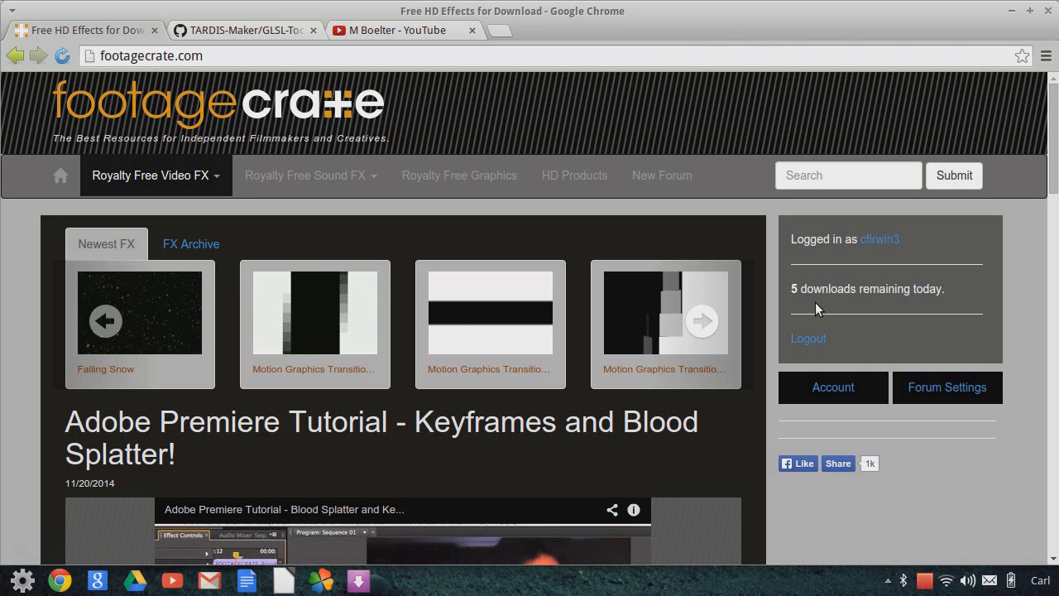
pyautogui.scroll(-4, 555, 392)
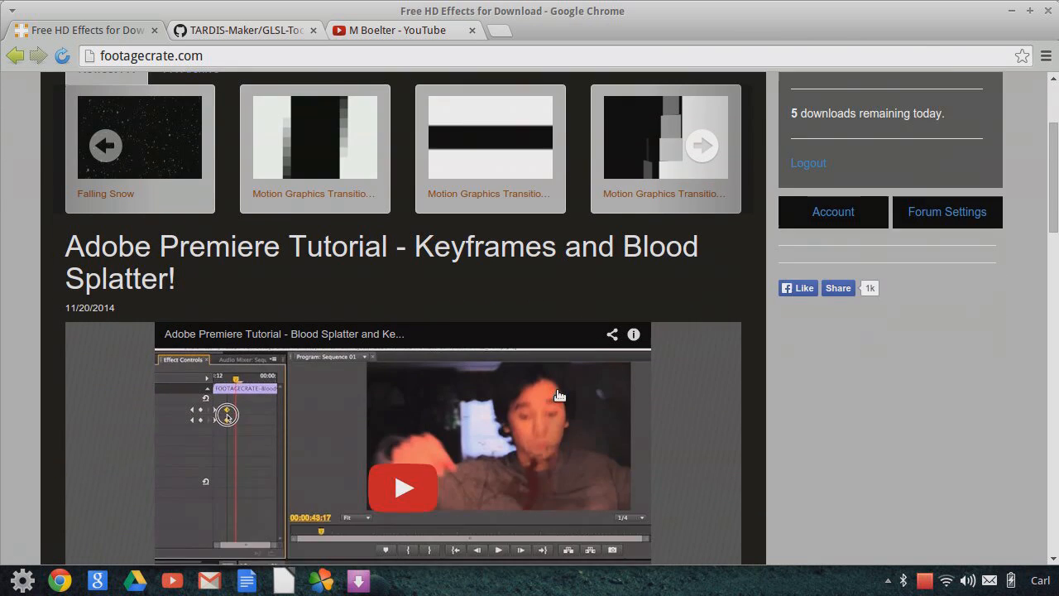
pyautogui.scroll(4, 560, 390)
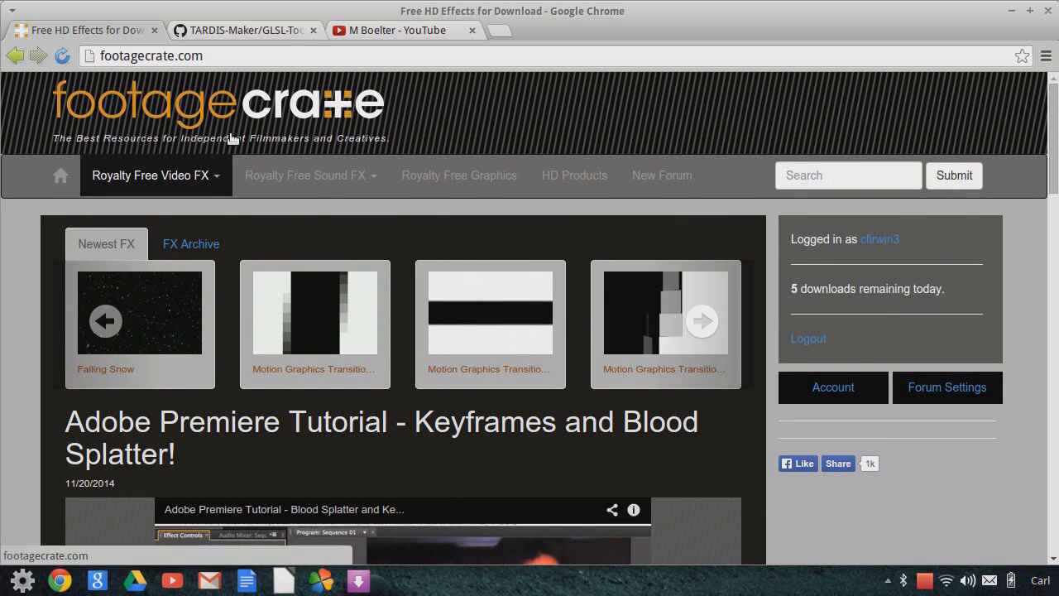
pyautogui.click(218, 180)
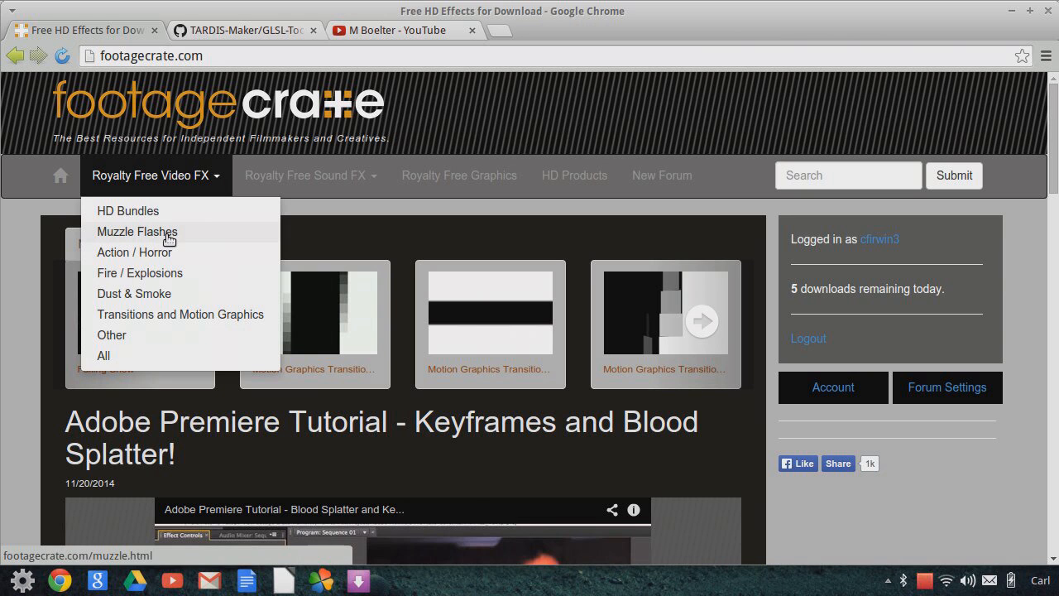
pyautogui.click(149, 272)
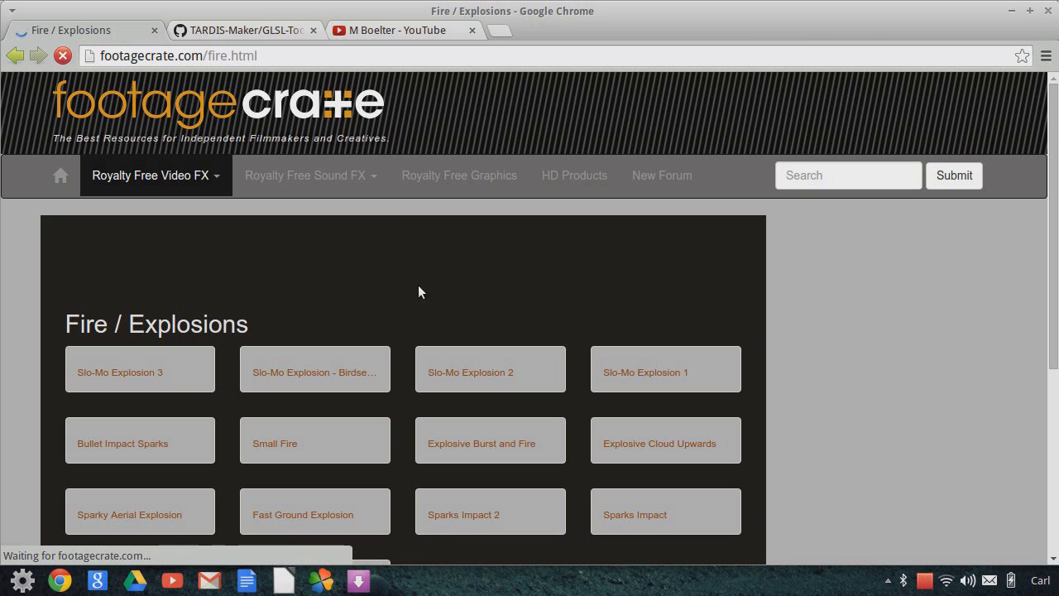
# - Look through the whole Fire / Explosions clip gallery, from the Slo-Mo Explosion clips down to the last fire clip
pyautogui.scroll(-3, 899, 320)
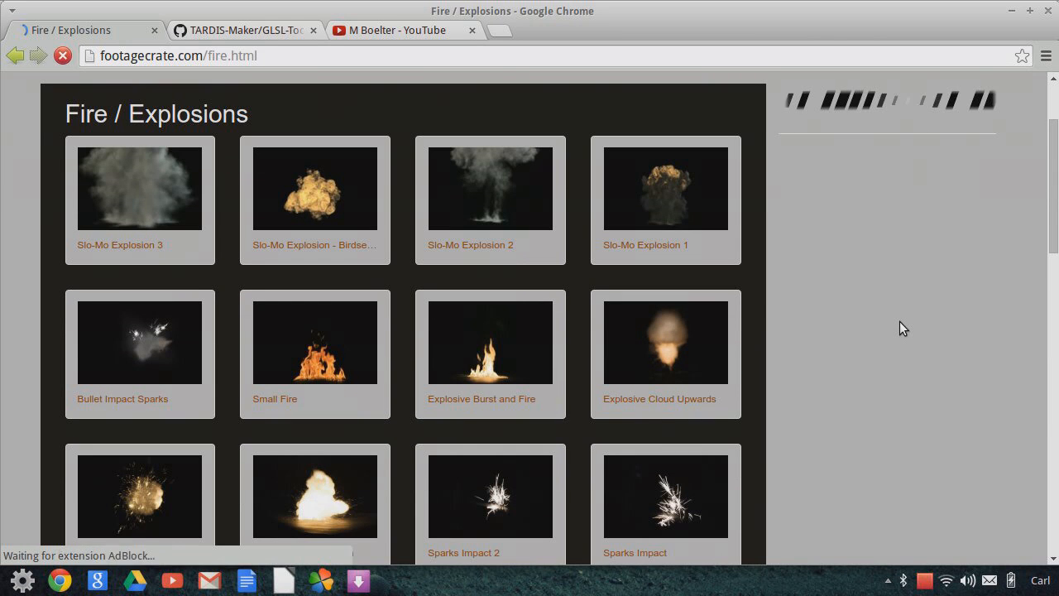
pyautogui.scroll(-4, 616, 347)
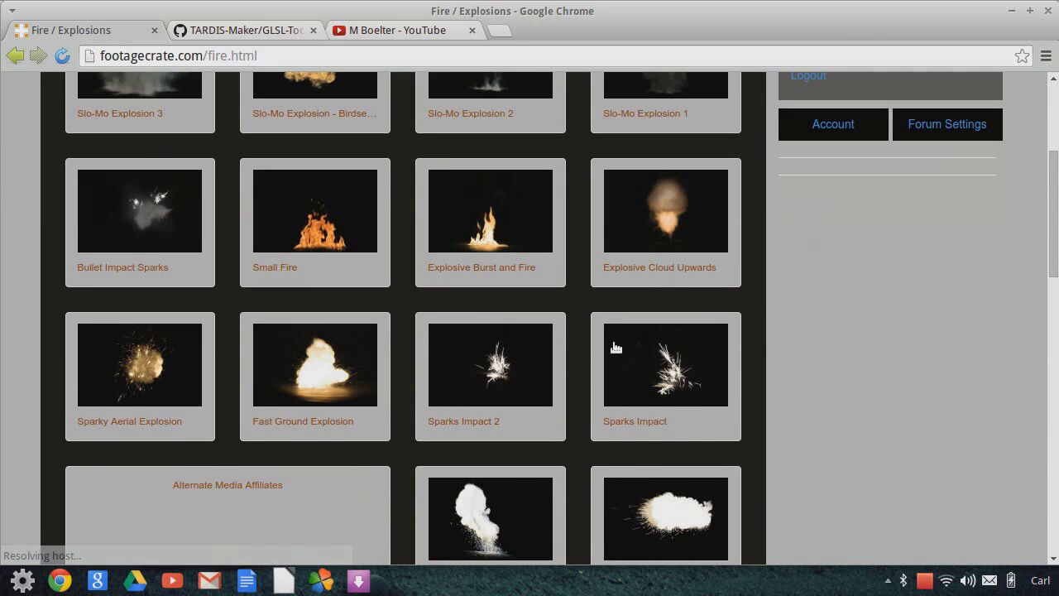
pyautogui.scroll(-8, 617, 347)
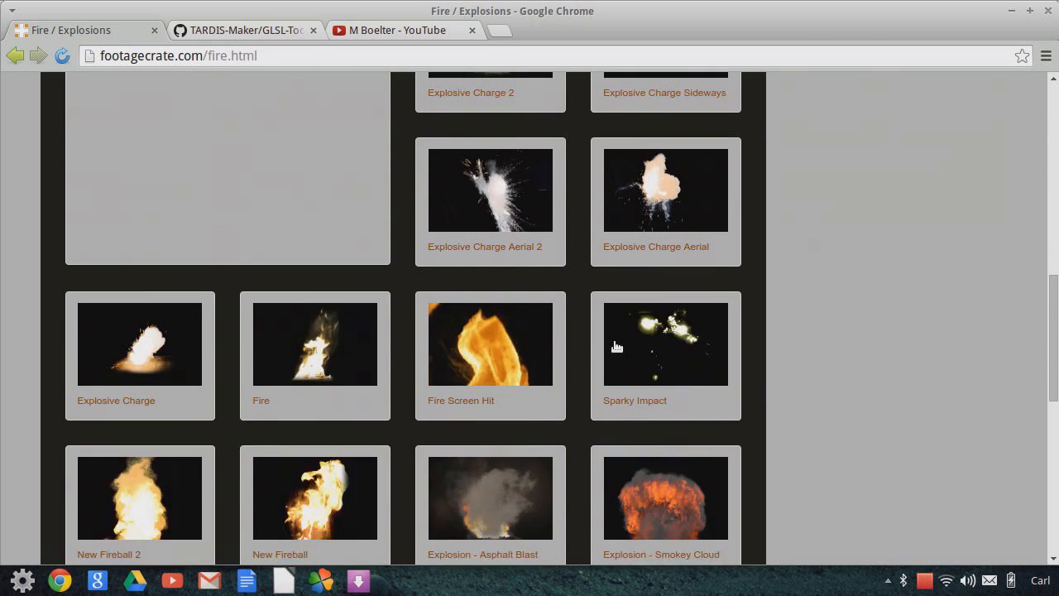
pyautogui.scroll(-3, 618, 343)
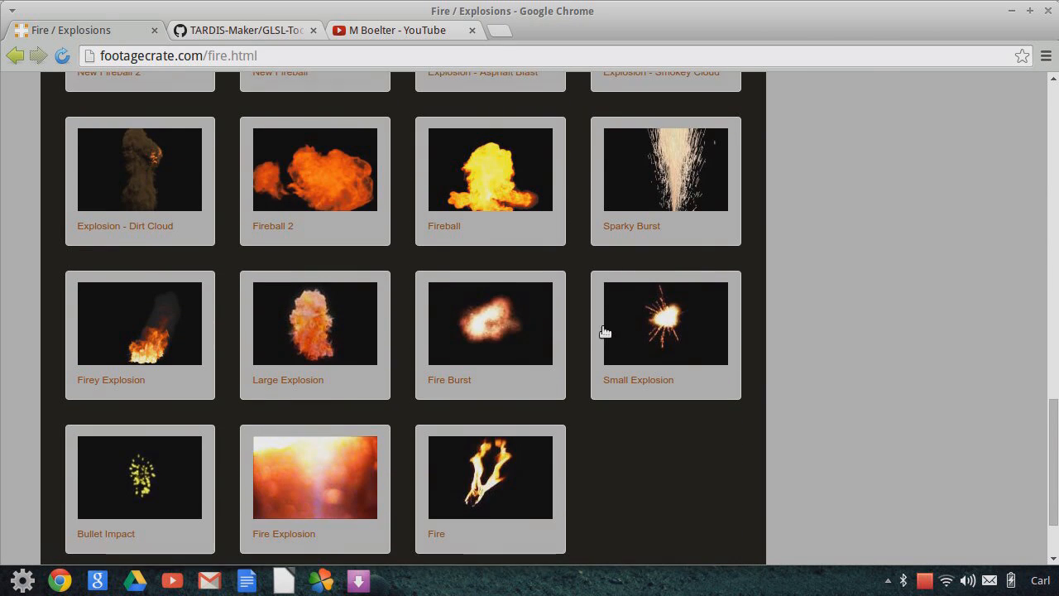
pyautogui.scroll(-2, 602, 324)
pyautogui.scroll(3, 602, 324)
pyautogui.scroll(6, 608, 325)
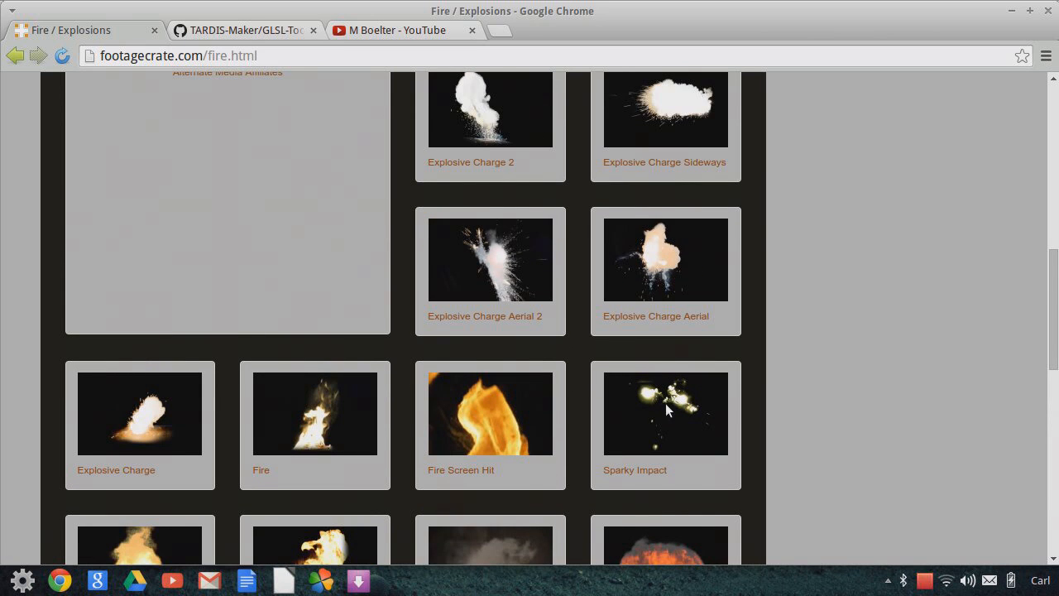
pyautogui.scroll(-4, 664, 403)
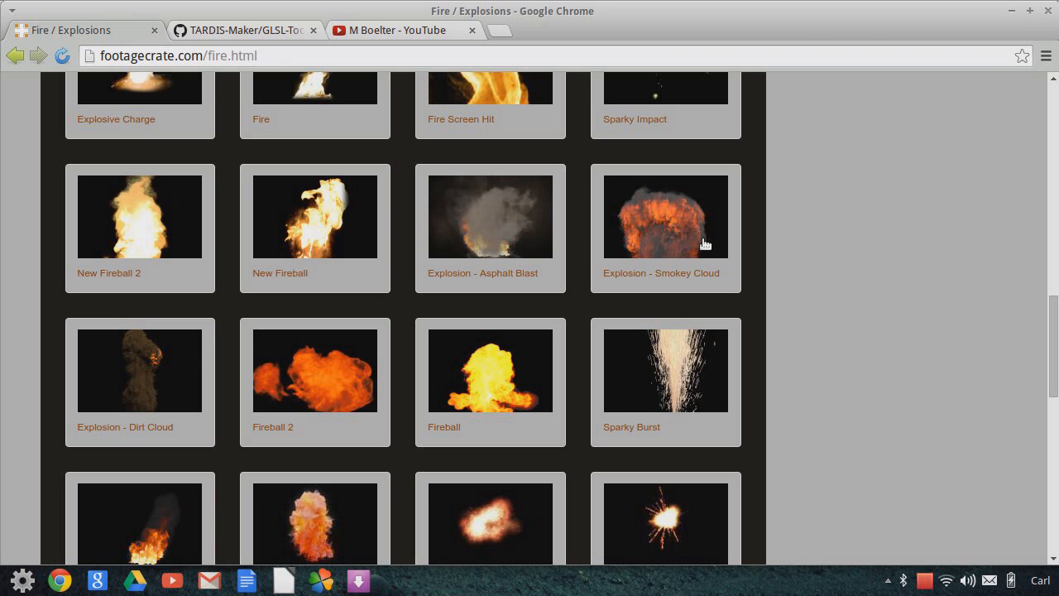
pyautogui.scroll(10, 705, 242)
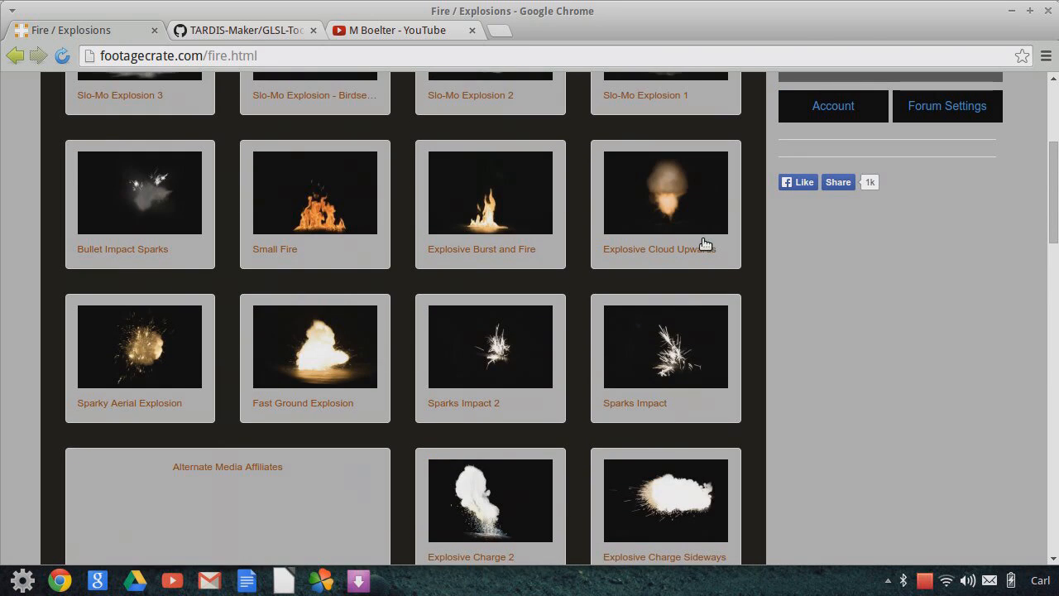
pyautogui.scroll(2, 439, 214)
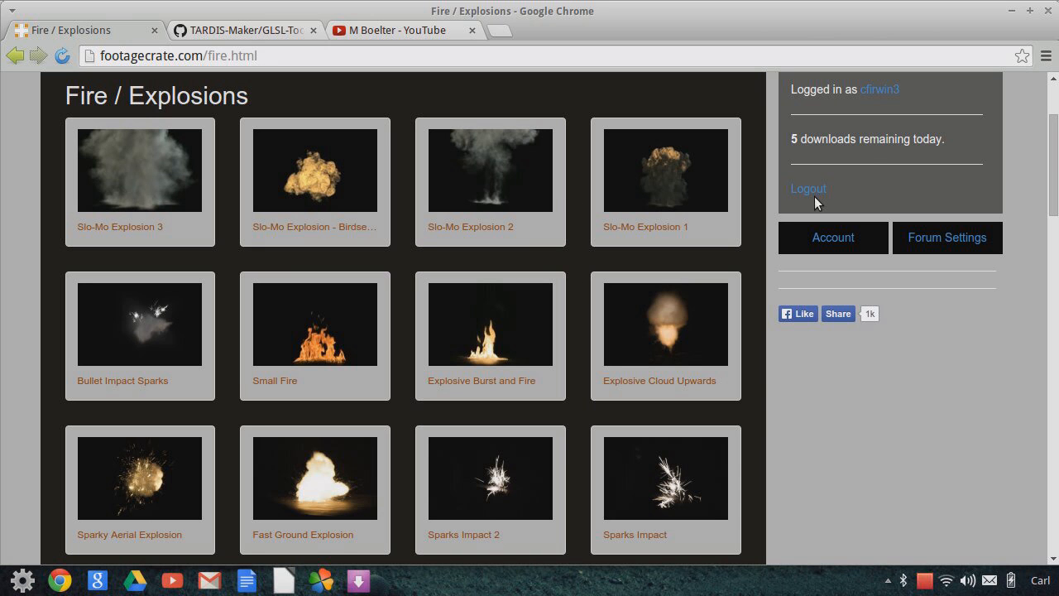
pyautogui.scroll(-4, 548, 283)
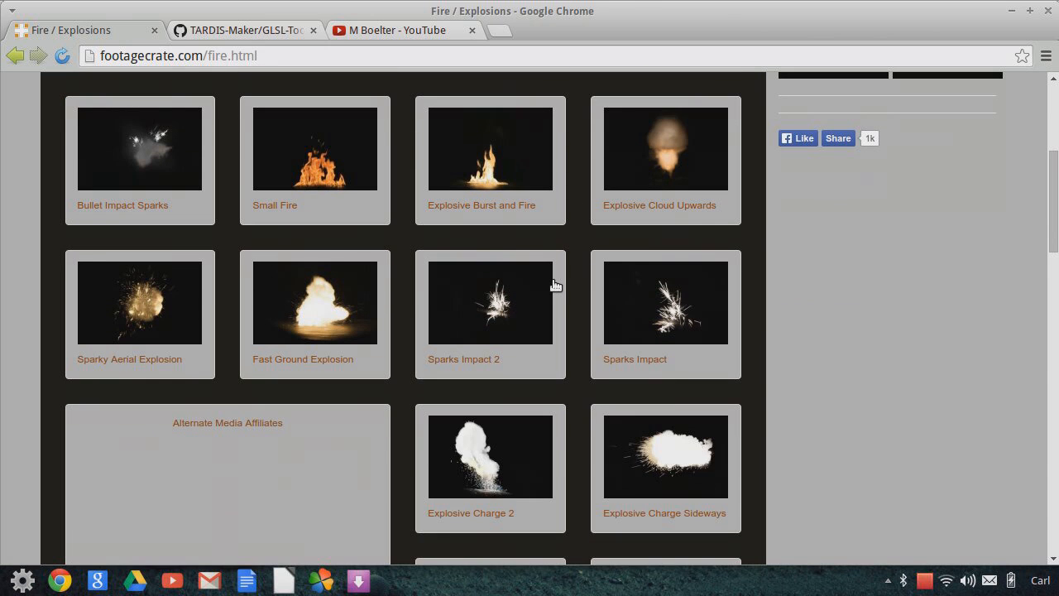
pyautogui.scroll(7, 559, 283)
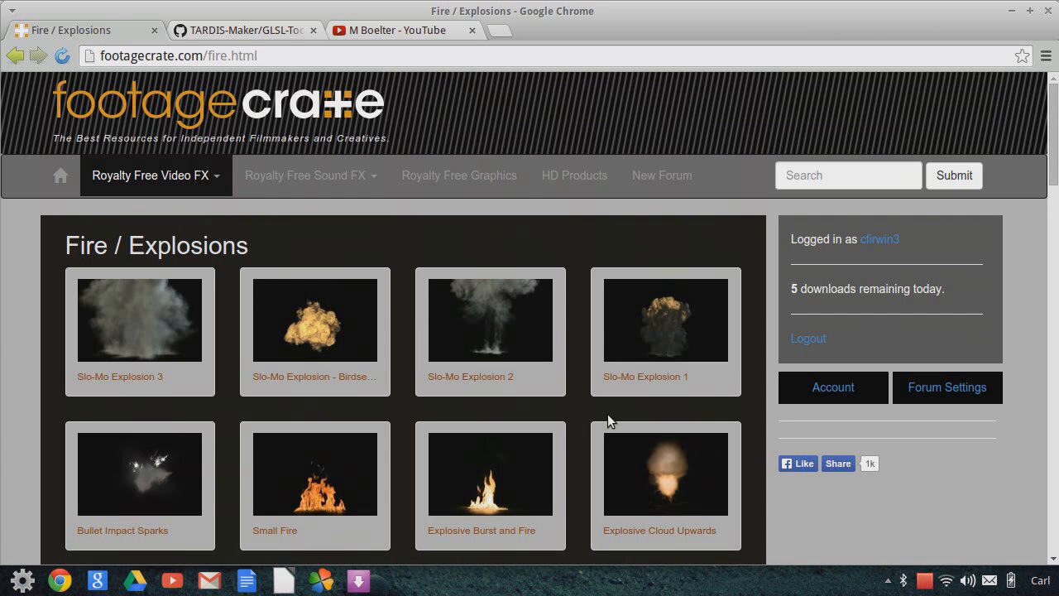
pyautogui.scroll(-9, 530, 355)
pyautogui.scroll(-16, 541, 355)
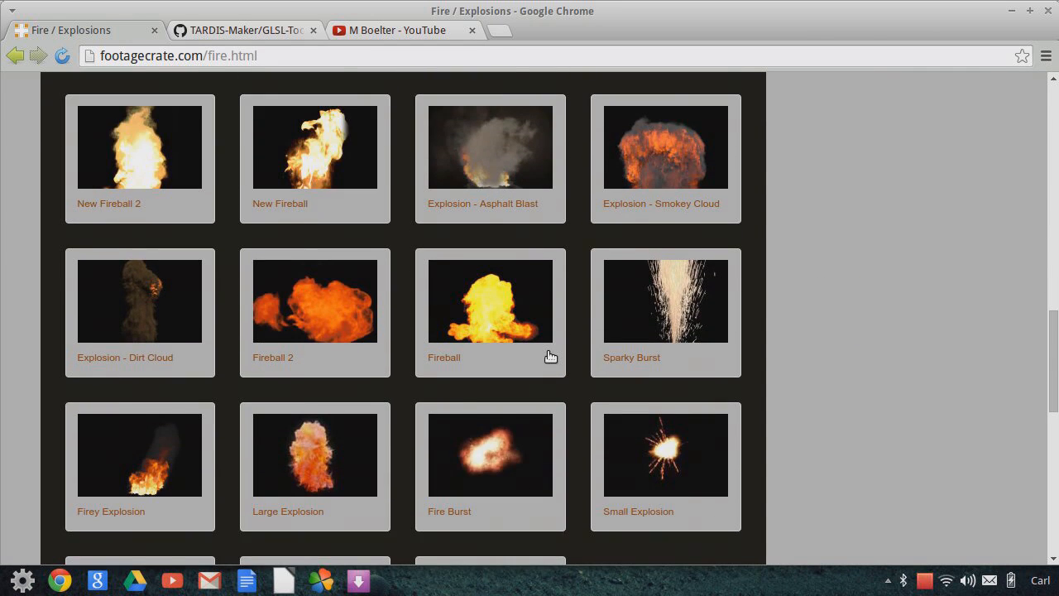
pyautogui.scroll(-2, 550, 356)
pyautogui.scroll(-2, 550, 356)
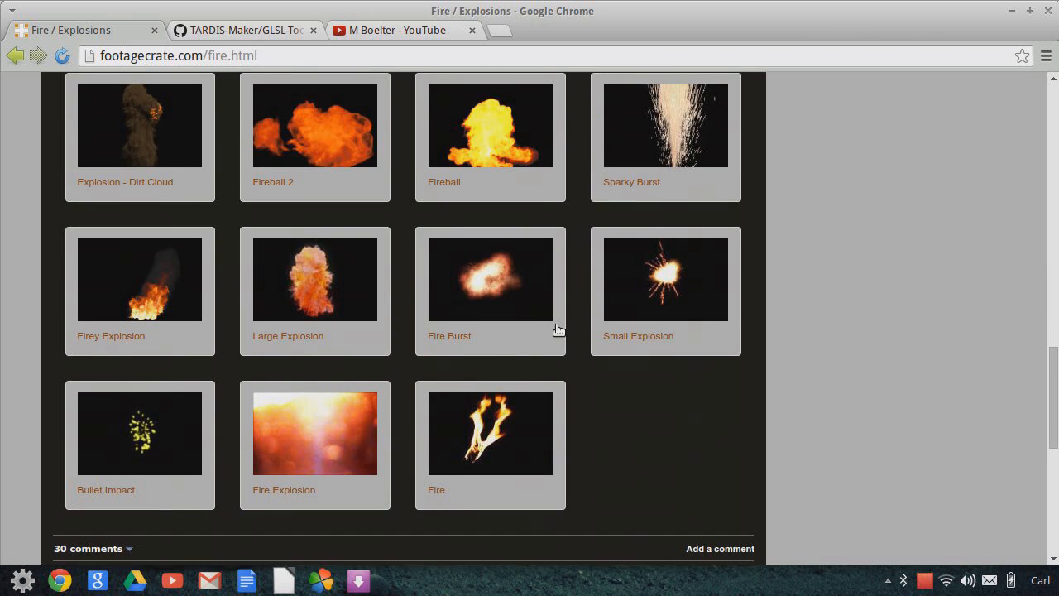
pyautogui.scroll(20, 559, 330)
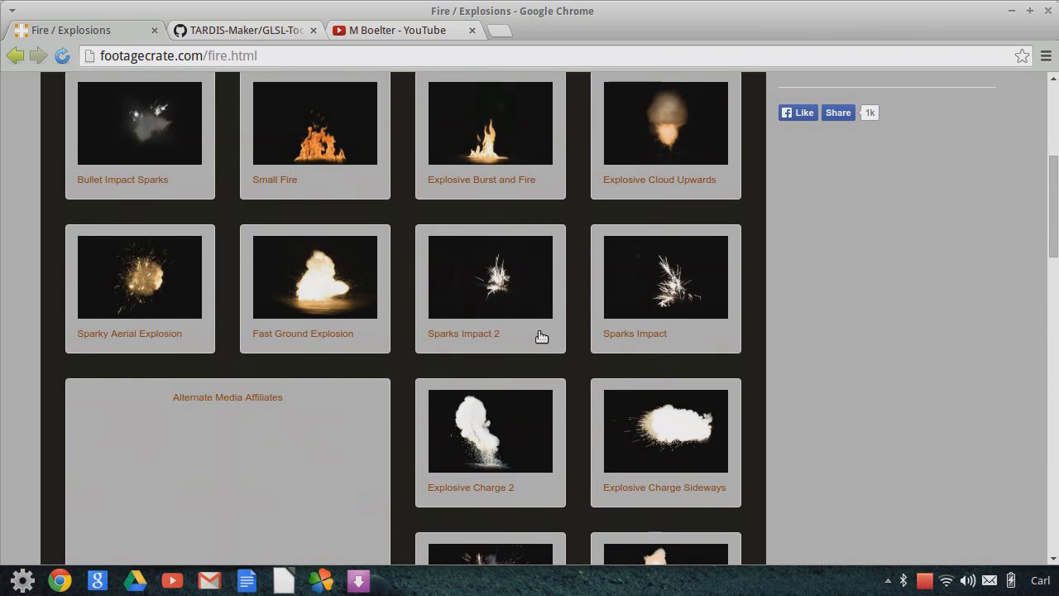
pyautogui.scroll(6, 540, 335)
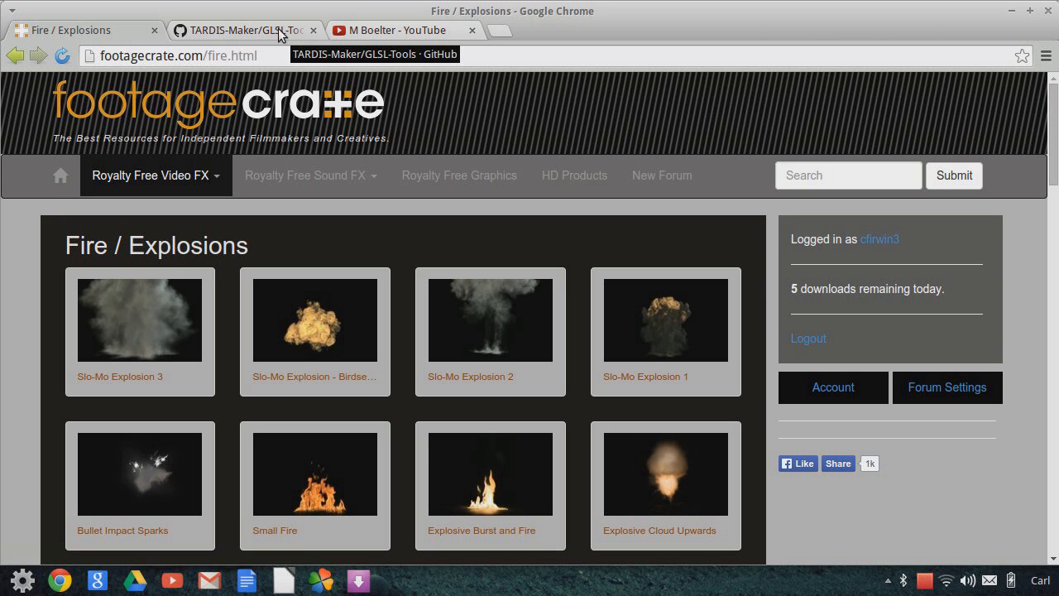
# - View the add-on author's YouTube channel and the TARDIS-Maker/GLSL-Tools repository page on GitHub
pyautogui.click(369, 31)
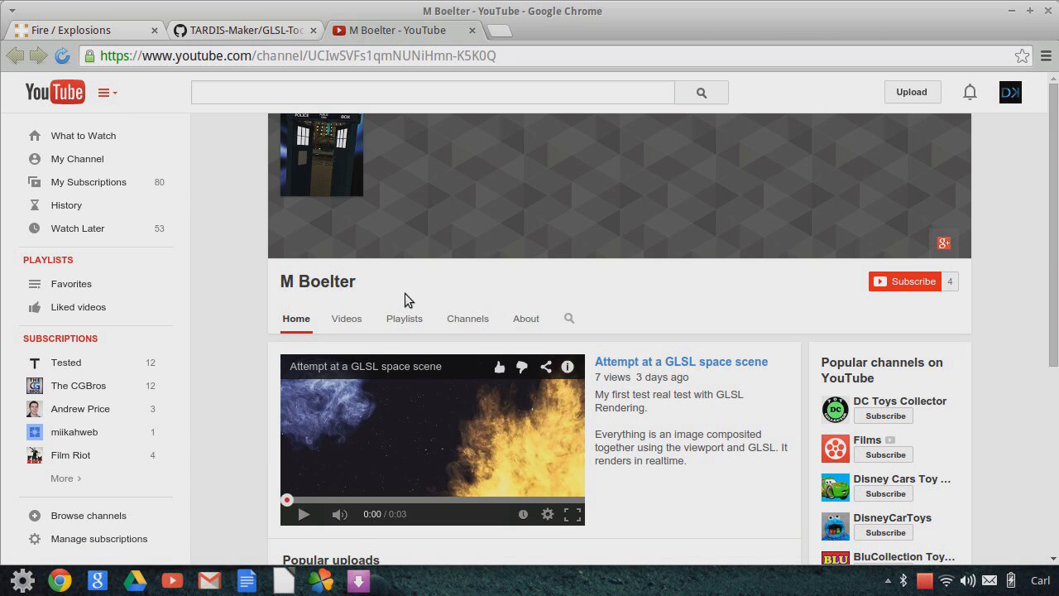
pyautogui.click(256, 33)
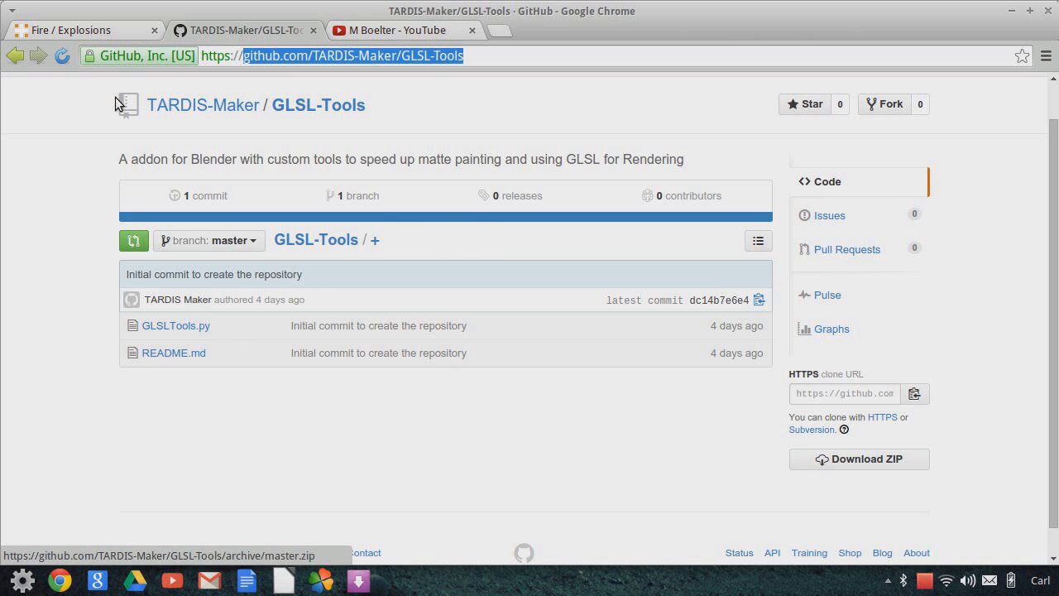
pyautogui.click(95, 31)
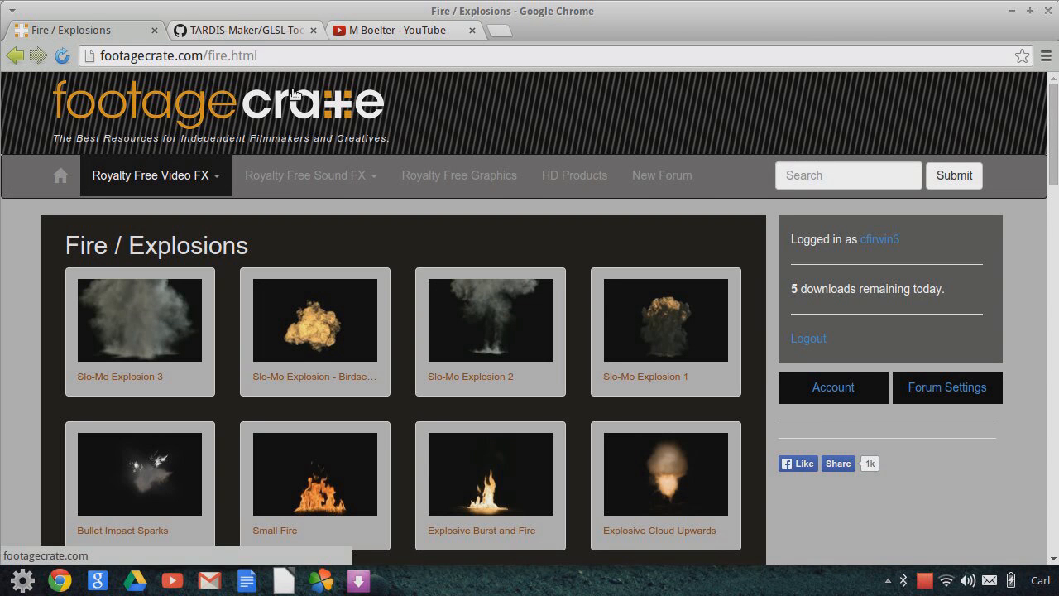
pyautogui.click(240, 31)
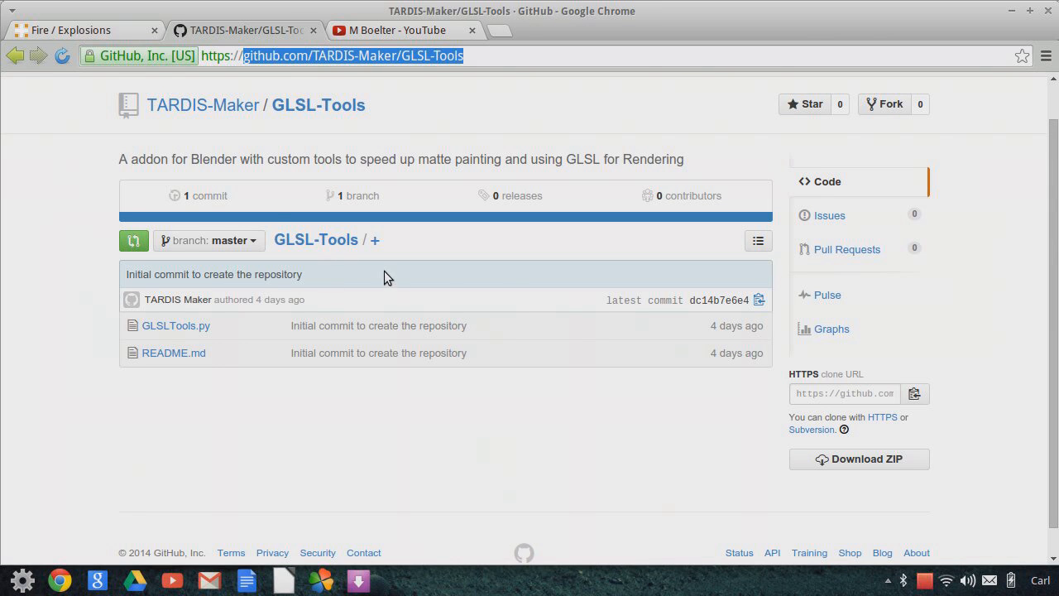
# - Minimize the browser and replay the rendered explosion video from its beginning
pyautogui.click(1010, 10)
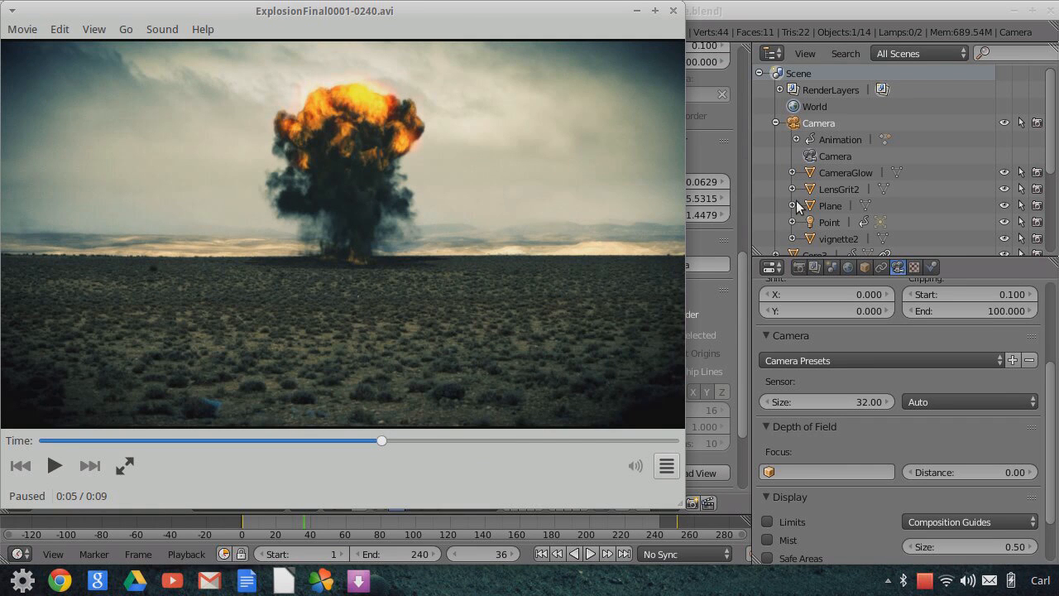
pyautogui.moveTo(383, 441); pyautogui.dragTo(39, 444)
pyautogui.click(54, 466)
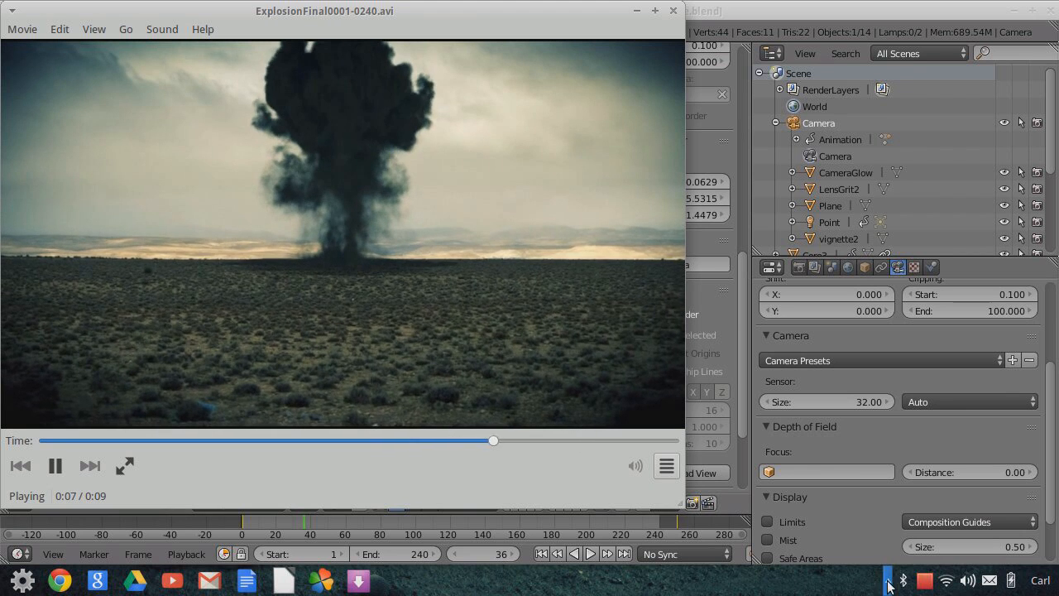
# - Switch to the ExplosionComposite folder in the file manager, select Explosion2.avi, and bring the video player back to the front
pyautogui.click(890, 582)
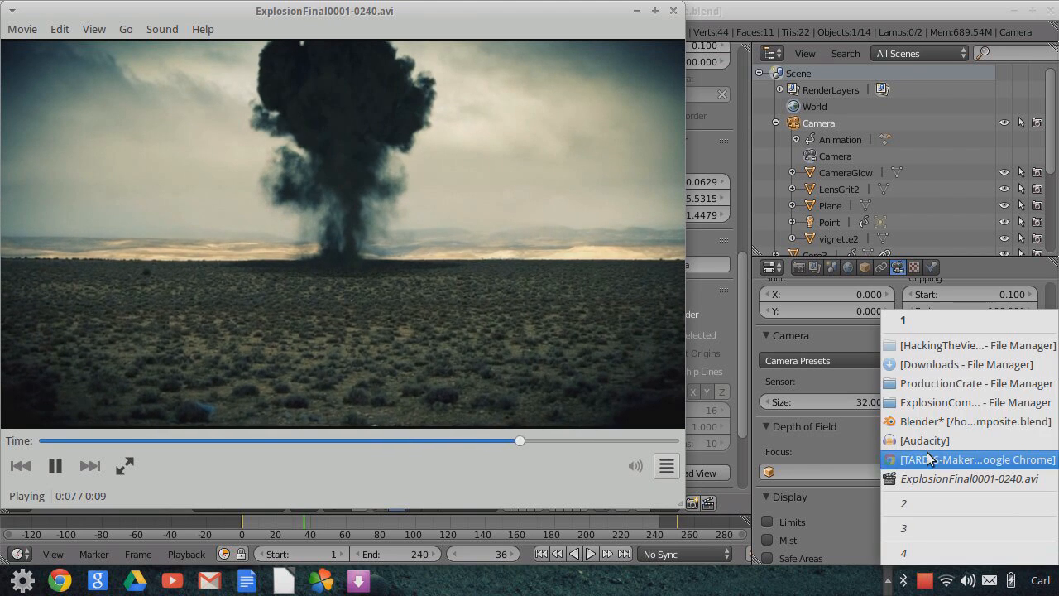
pyautogui.click(926, 407)
pyautogui.click(643, 175)
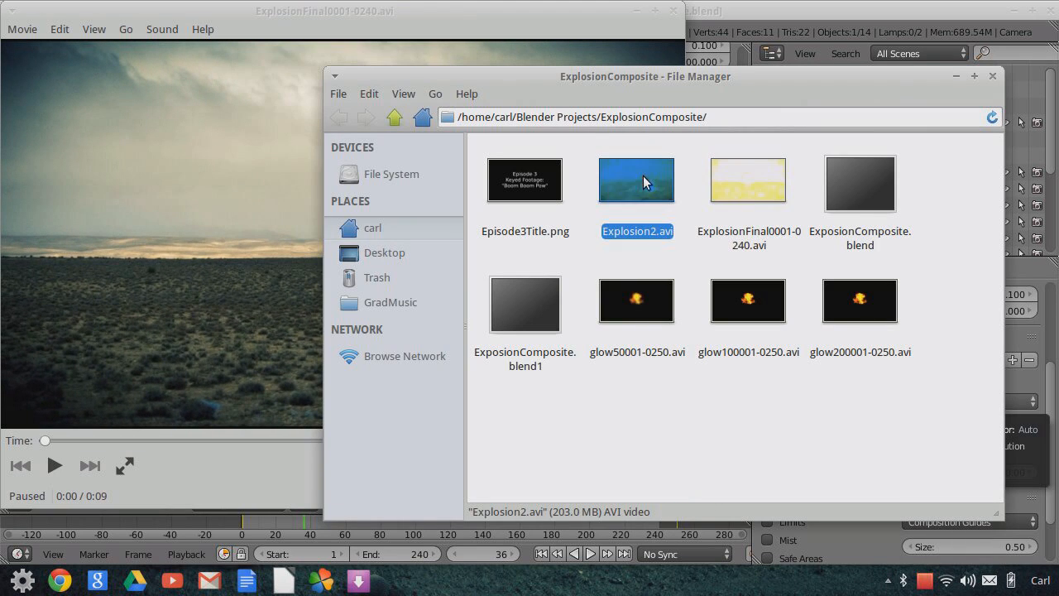
pyautogui.click(454, 16)
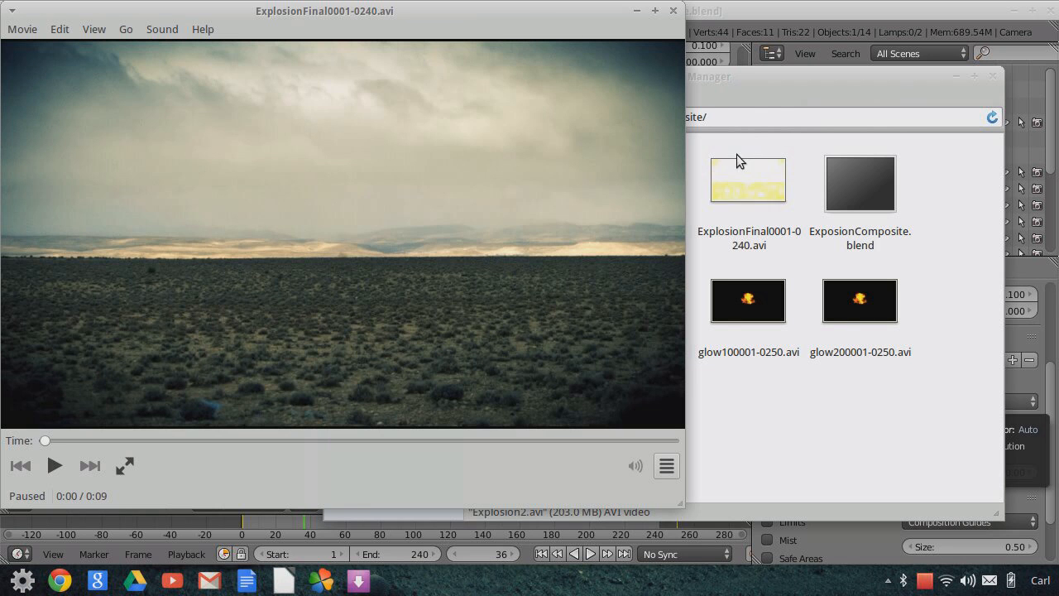
# - Watch the Explosion2.avi render in the video player and switch back to Blender
pyautogui.click(735, 83)
pyautogui.click(531, 10)
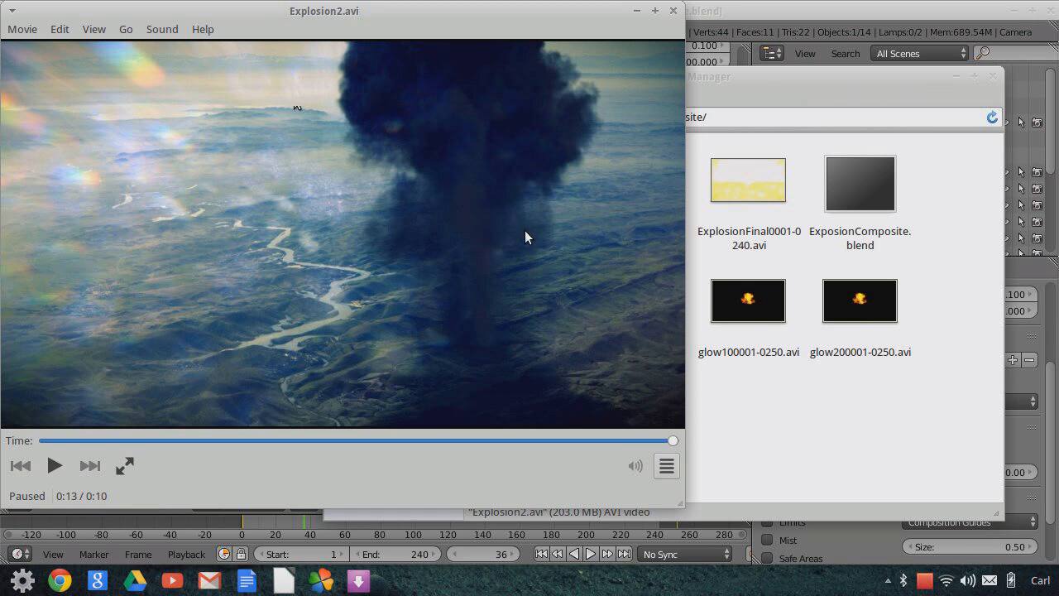
pyautogui.click(725, 9)
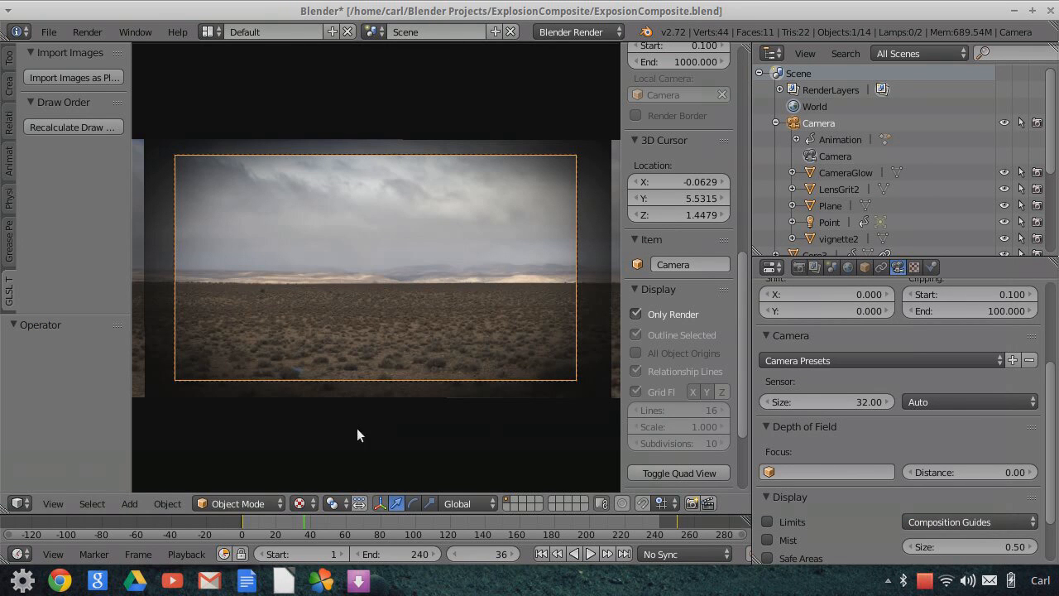
# - Play the composite animation through the camera from frame 1 twice, stopping it each time once the smoke column has risen
pyautogui.click(541, 553)
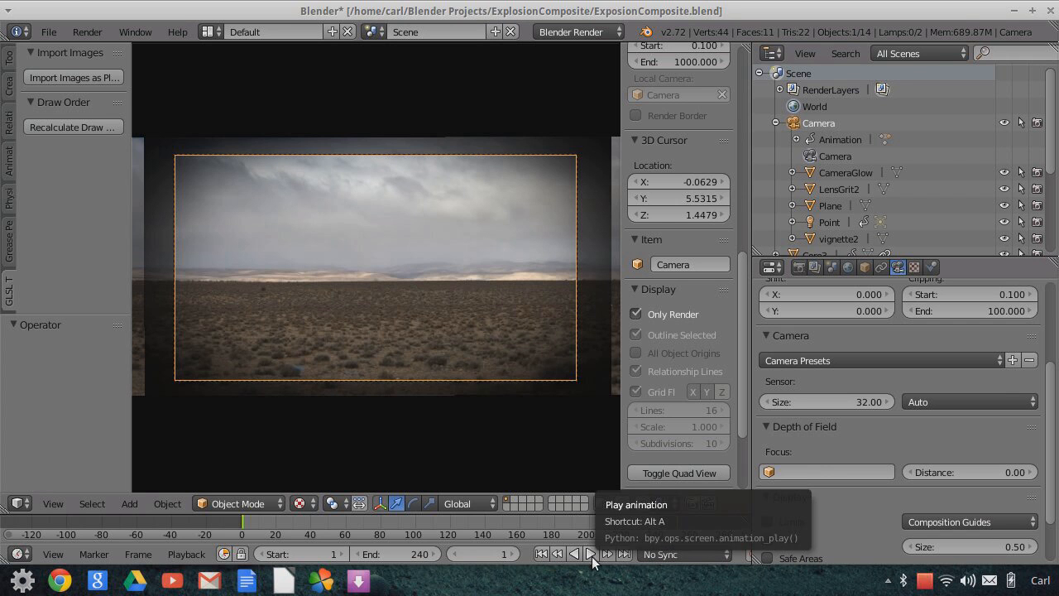
pyautogui.hotkey('alt', 'a')
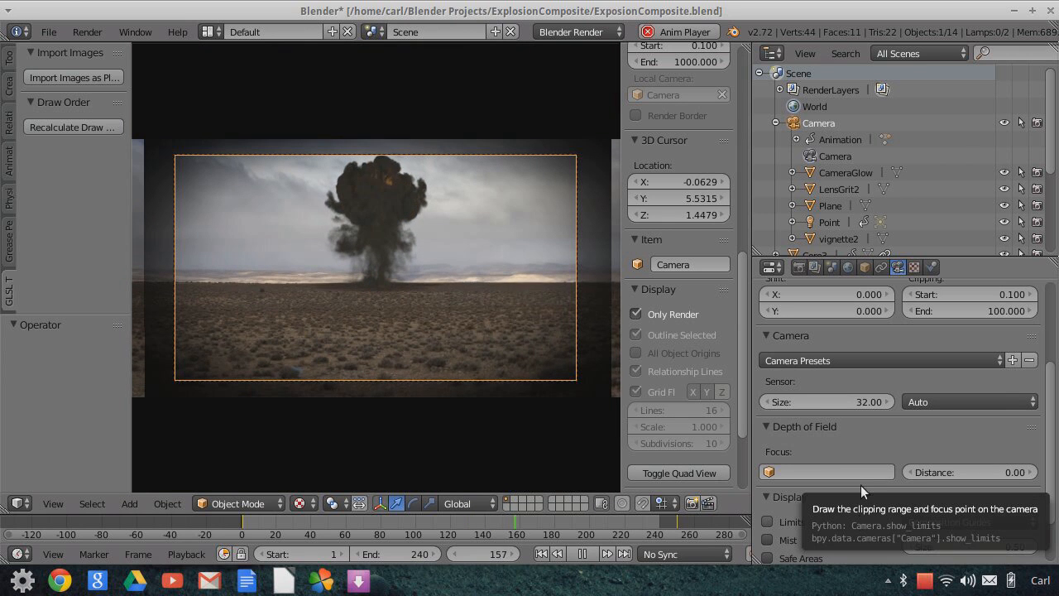
pyautogui.click(577, 552)
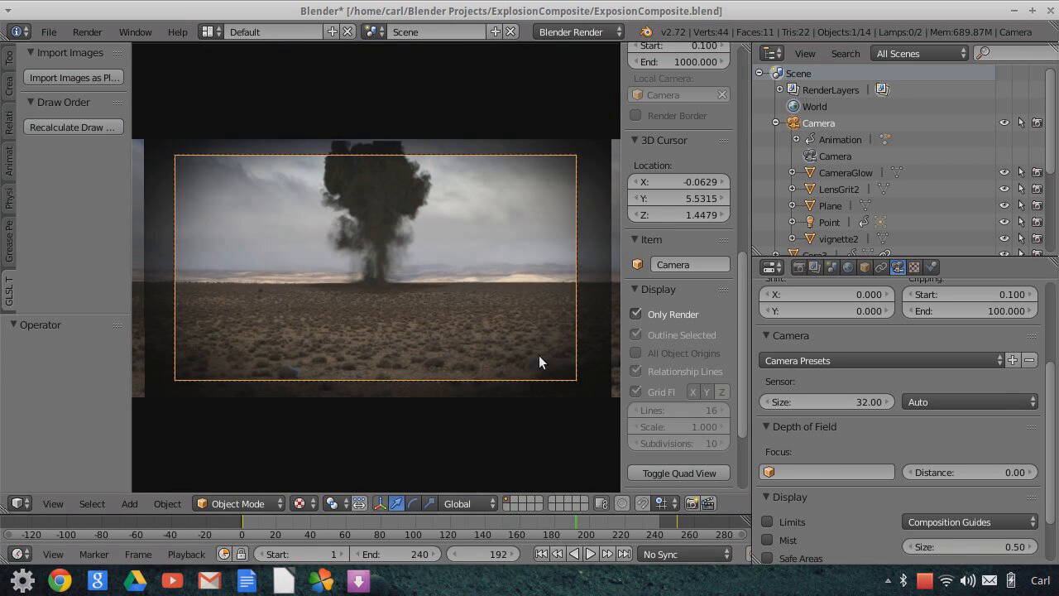
pyautogui.click(541, 553)
pyautogui.click(590, 554)
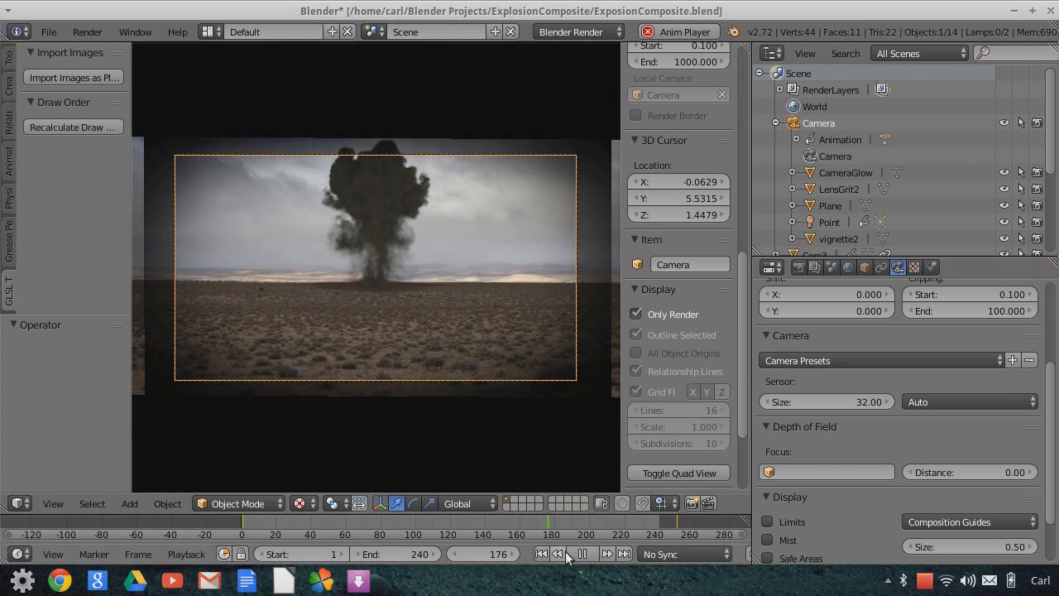
pyautogui.hotkey('alt', 'a')
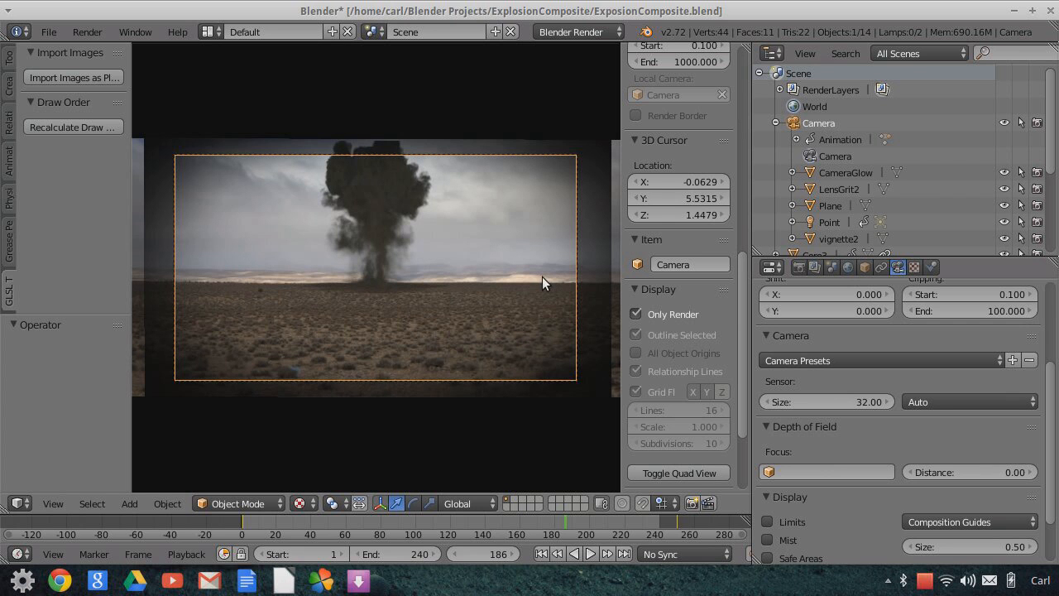
# - Turn off Only Render in the 3D view and examine the camera, lamps and background plane from outside the camera view
pyautogui.click(635, 315)
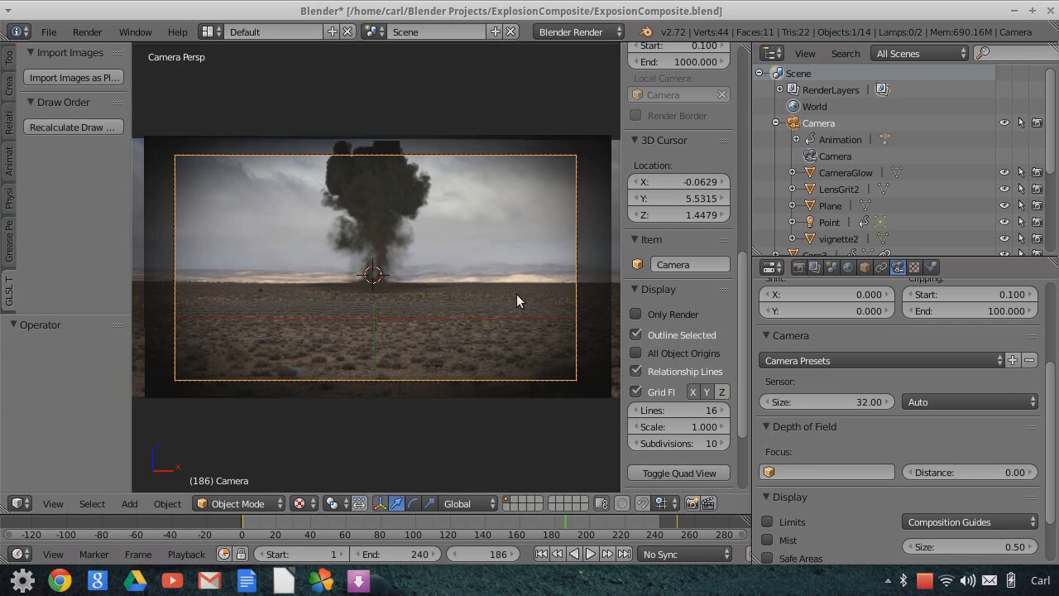
pyautogui.scroll(-2, 559, 276)
pyautogui.moveTo(525, 291)
pyautogui.mouseDown(button='middle')
pyautogui.moveTo(435, 340)
pyautogui.moveTo(466, 312)
pyautogui.moveTo(561, 303)
pyautogui.moveTo(522, 281)
pyautogui.moveTo(534, 276)
pyautogui.mouseUp(button='middle')
pyautogui.scroll(-10, 484, 322)
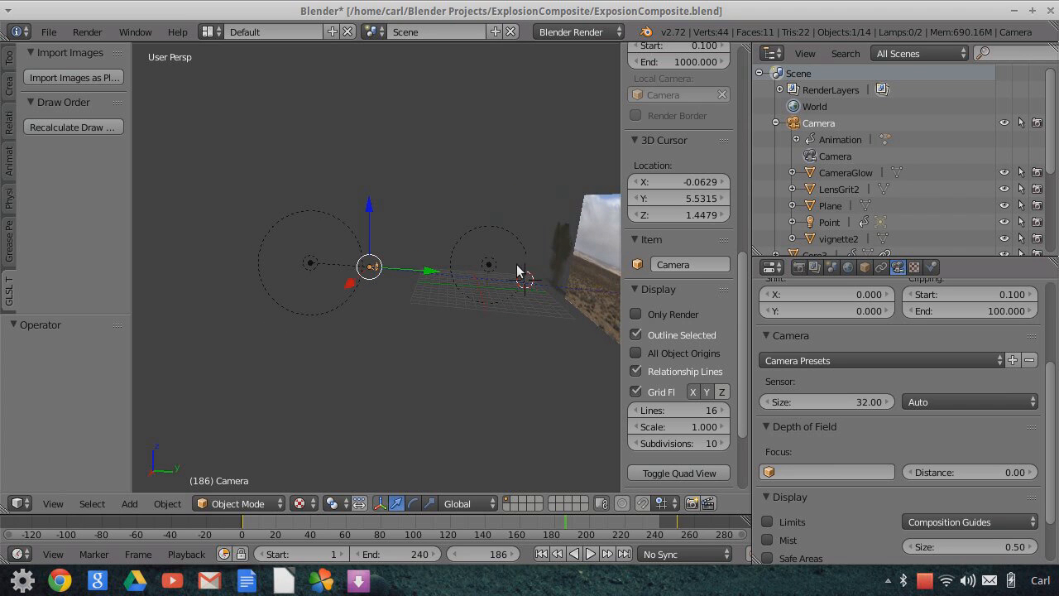
pyautogui.moveTo(557, 290)
pyautogui.mouseDown(button='middle')
pyautogui.moveTo(487, 289)
pyautogui.moveTo(562, 314)
pyautogui.moveTo(579, 299)
pyautogui.moveTo(573, 277)
pyautogui.moveTo(508, 284)
pyautogui.moveTo(541, 300)
pyautogui.moveTo(513, 298)
pyautogui.moveTo(535, 289)
pyautogui.moveTo(498, 288)
pyautogui.moveTo(573, 295)
pyautogui.moveTo(542, 278)
pyautogui.mouseUp(button='middle')
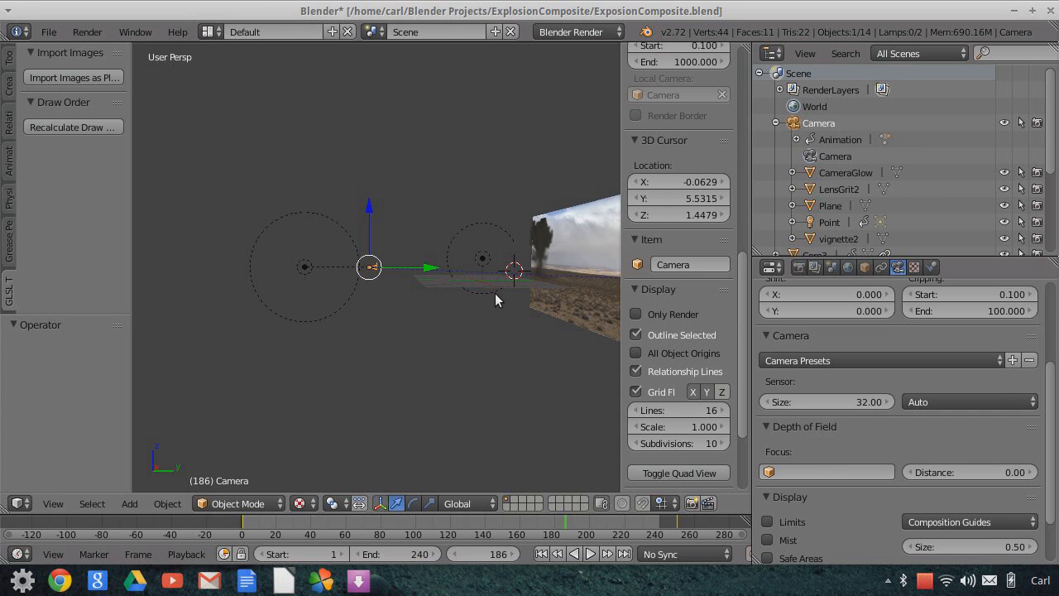
pyautogui.moveTo(536, 271); pyautogui.dragTo(431, 287, button='middle')
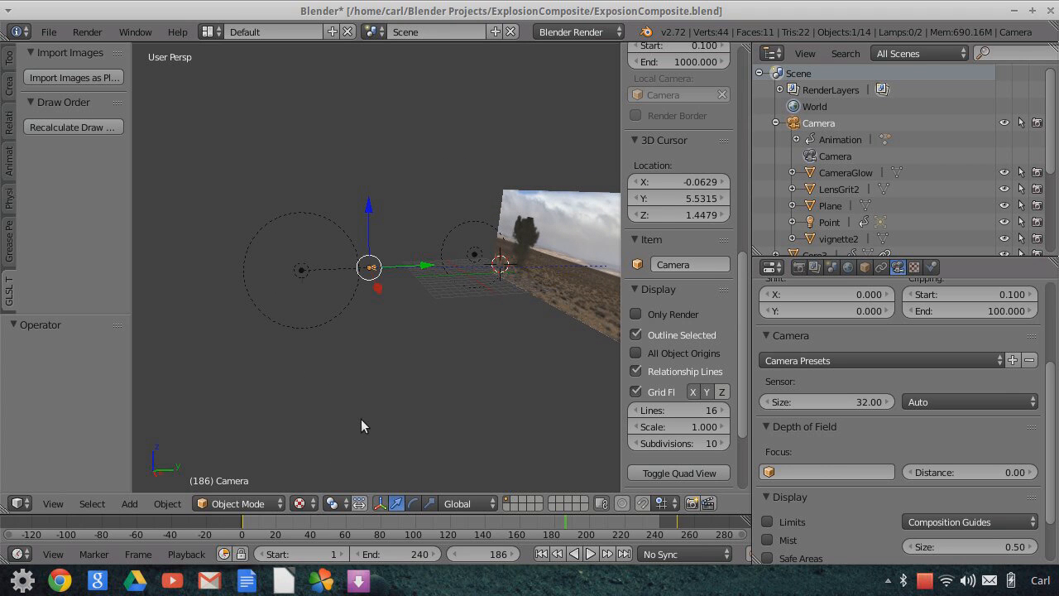
pyautogui.scroll(6, 372, 423)
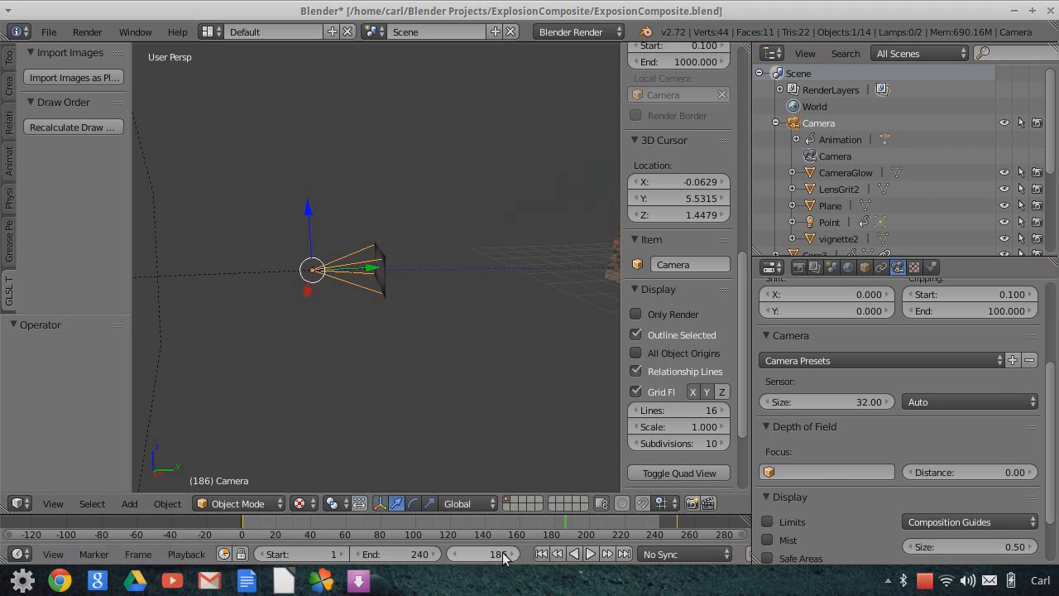
# - Play the animation from frame 1 while viewing the camera object from the side, and stop it
pyautogui.click(541, 553)
pyautogui.click(590, 553)
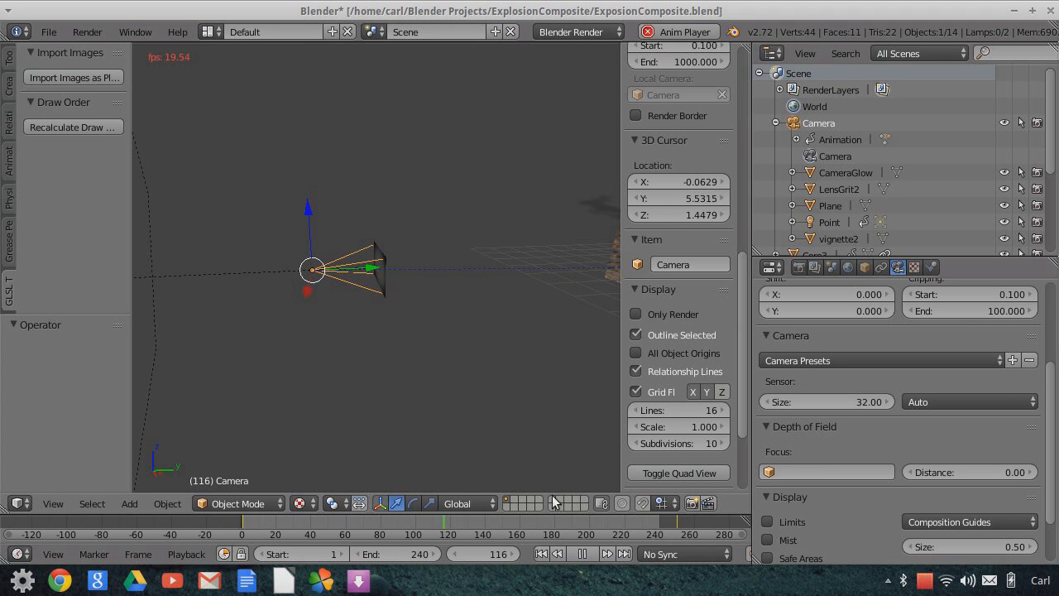
pyautogui.click(581, 553)
# - Return to the camera view and play the animation from frame 1, stopping at frame 199
pyautogui.click(56, 503)
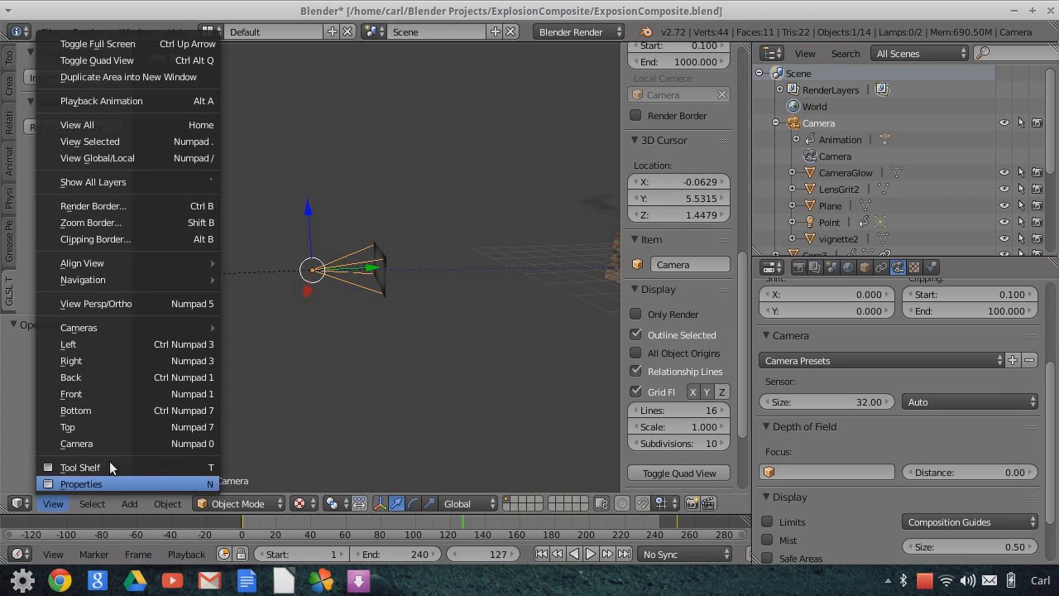
pyautogui.click(109, 443)
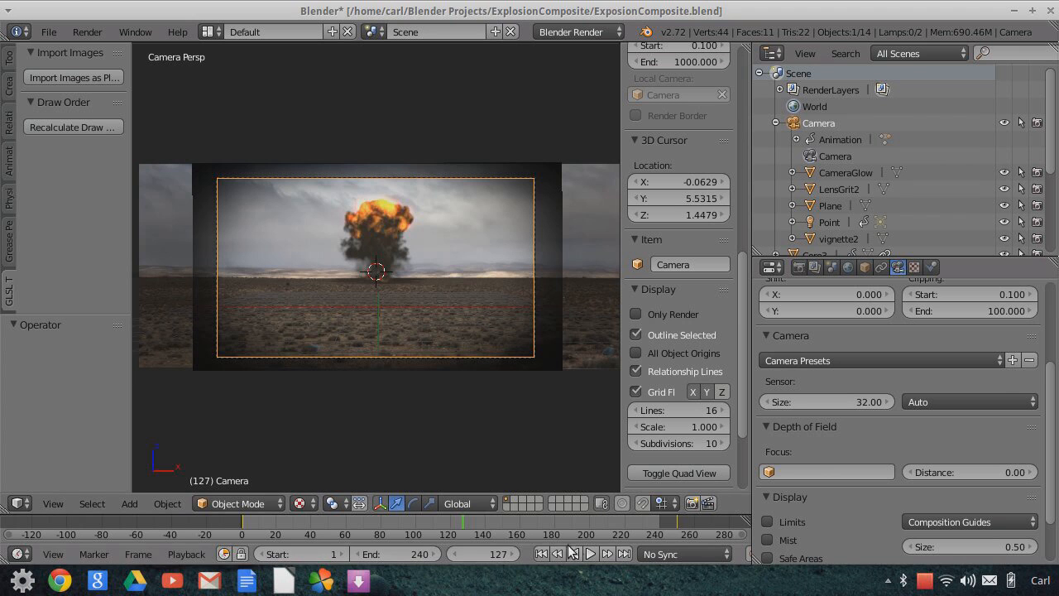
pyautogui.click(542, 553)
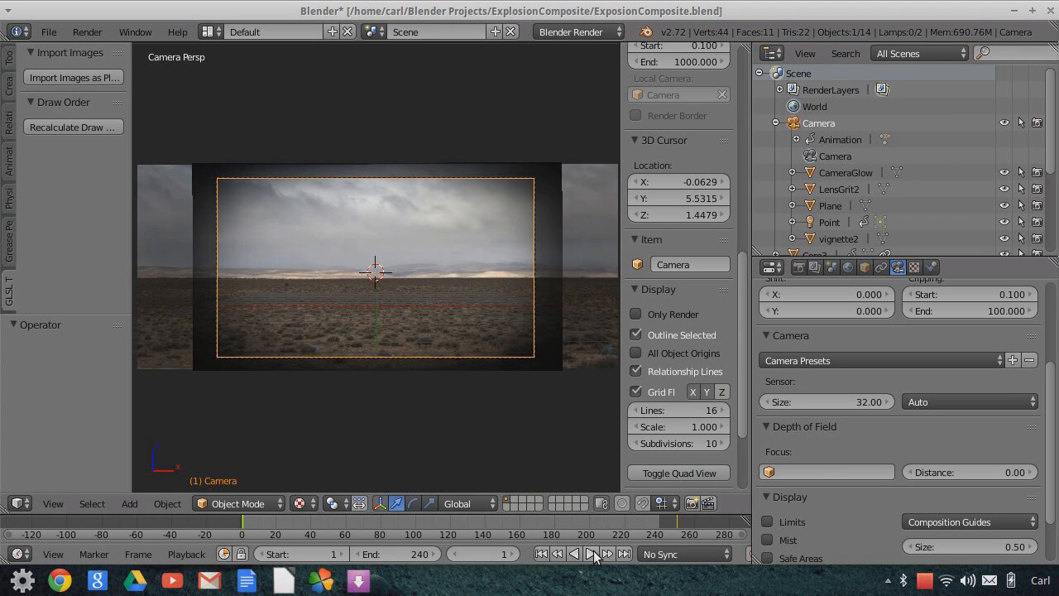
pyautogui.click(590, 554)
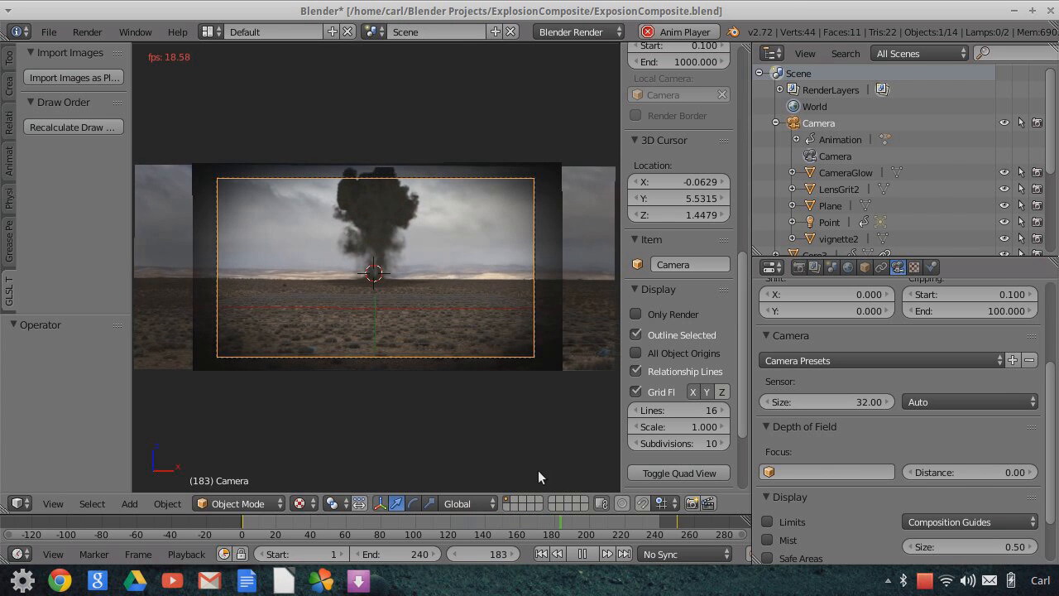
pyautogui.click(578, 552)
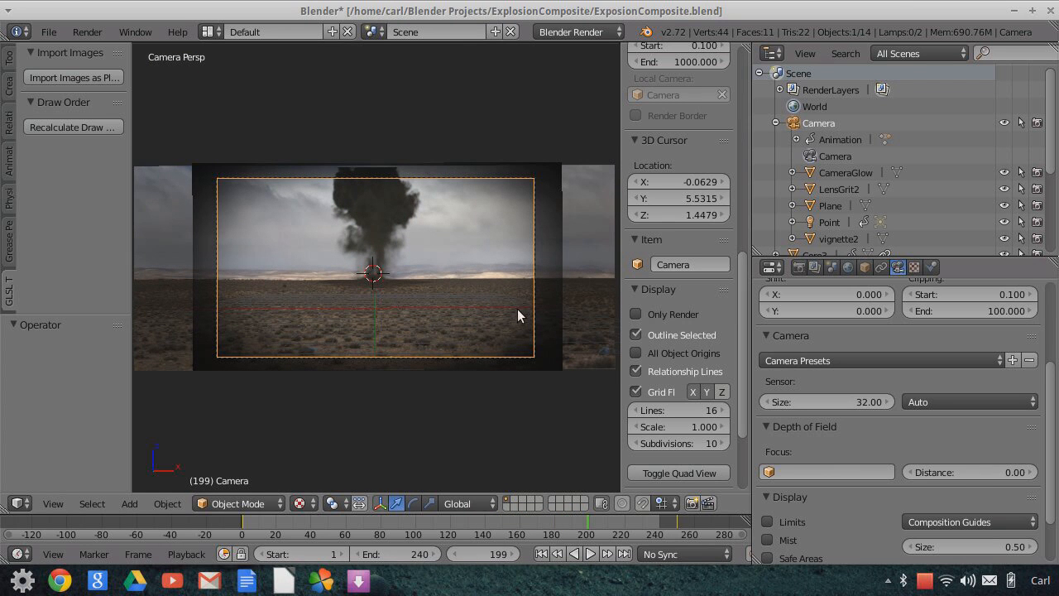
# - Change the 3D view to the Graph Editor and examine the shake in the camera's X Euler Rotation curve
pyautogui.click(17, 503)
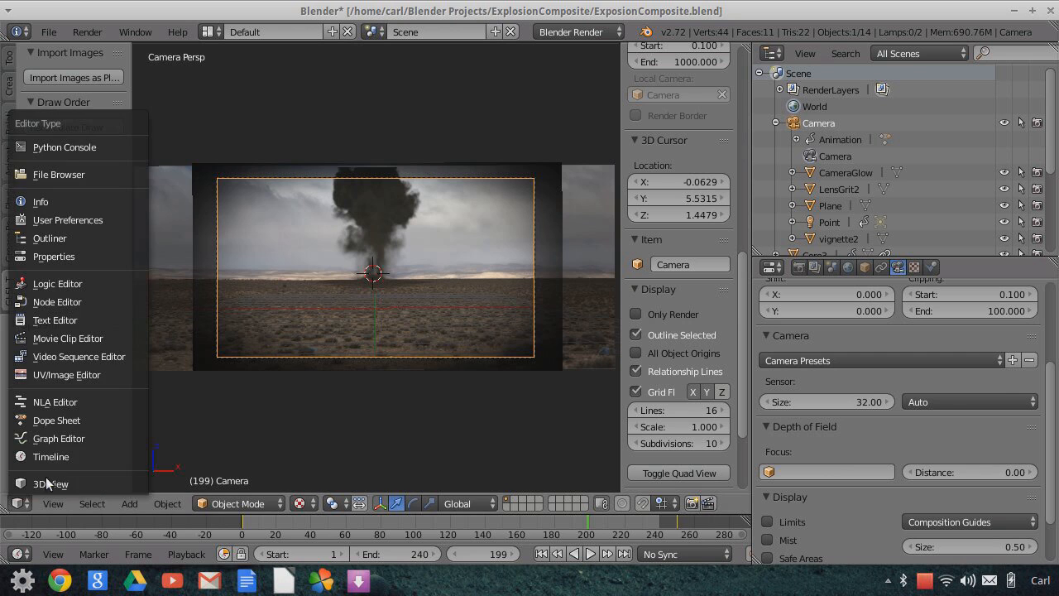
pyautogui.click(65, 442)
pyautogui.scroll(-7, 418, 317)
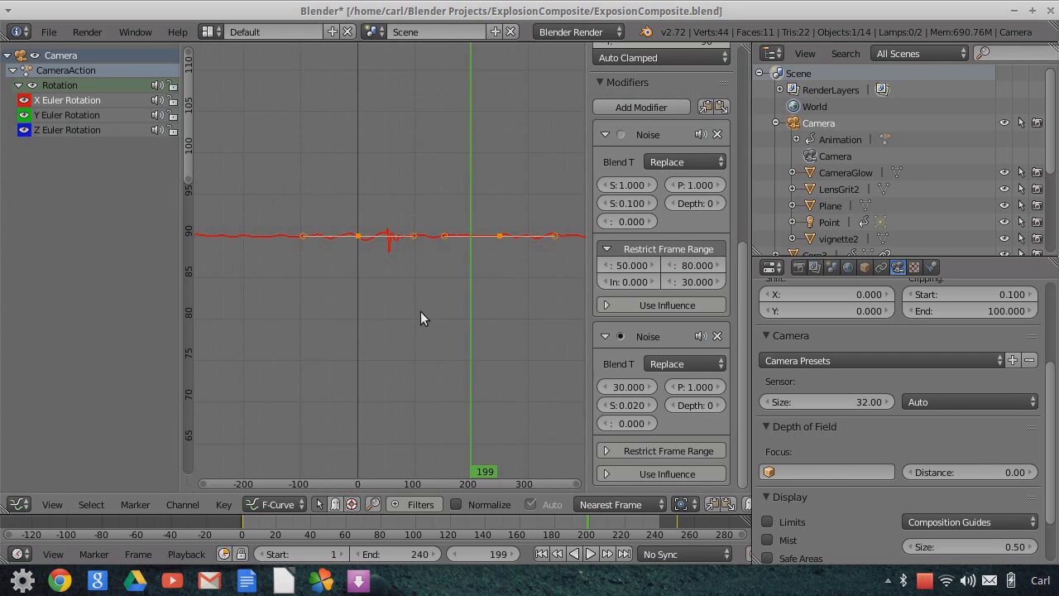
pyautogui.moveTo(415, 306); pyautogui.dragTo(416, 381, button='middle')
pyautogui.scroll(6, 418, 380)
pyautogui.scroll(10, 429, 377)
pyautogui.moveTo(458, 293); pyautogui.dragTo(440, 145, button='middle')
pyautogui.scroll(7, 452, 224)
pyautogui.scroll(-2, 441, 313)
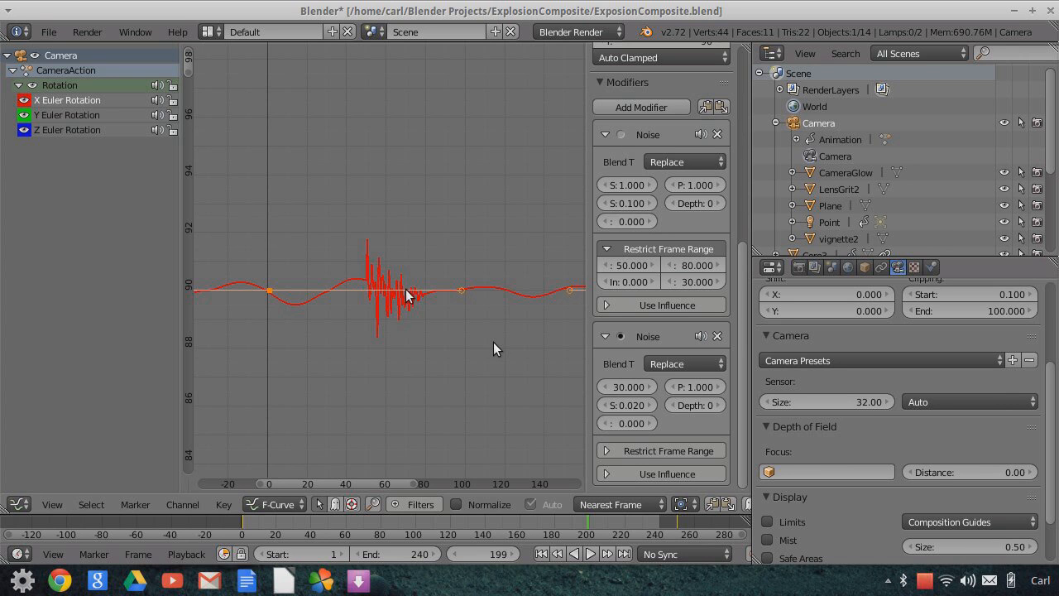
# - Examine the camera's Y and Z Euler Rotation curves around the zero line in the Graph Editor
pyautogui.click(106, 111)
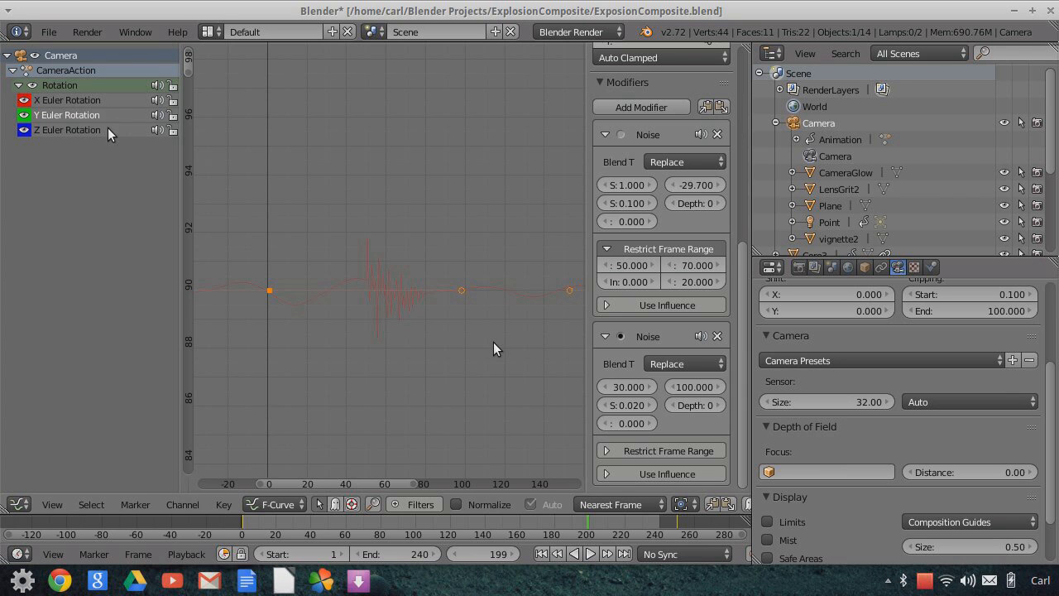
pyautogui.click(106, 130)
pyautogui.scroll(-11, 471, 252)
pyautogui.scroll(-20, 462, 275)
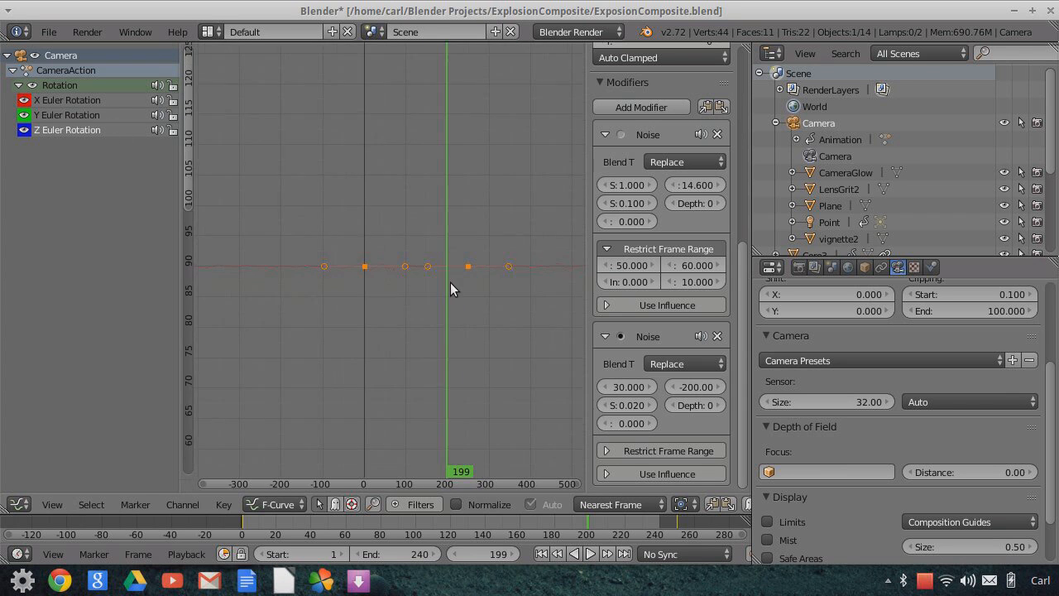
pyautogui.moveTo(438, 320); pyautogui.dragTo(427, 131, button='middle')
pyautogui.scroll(15, 463, 259)
pyautogui.moveTo(472, 285); pyautogui.dragTo(414, 345, button='middle')
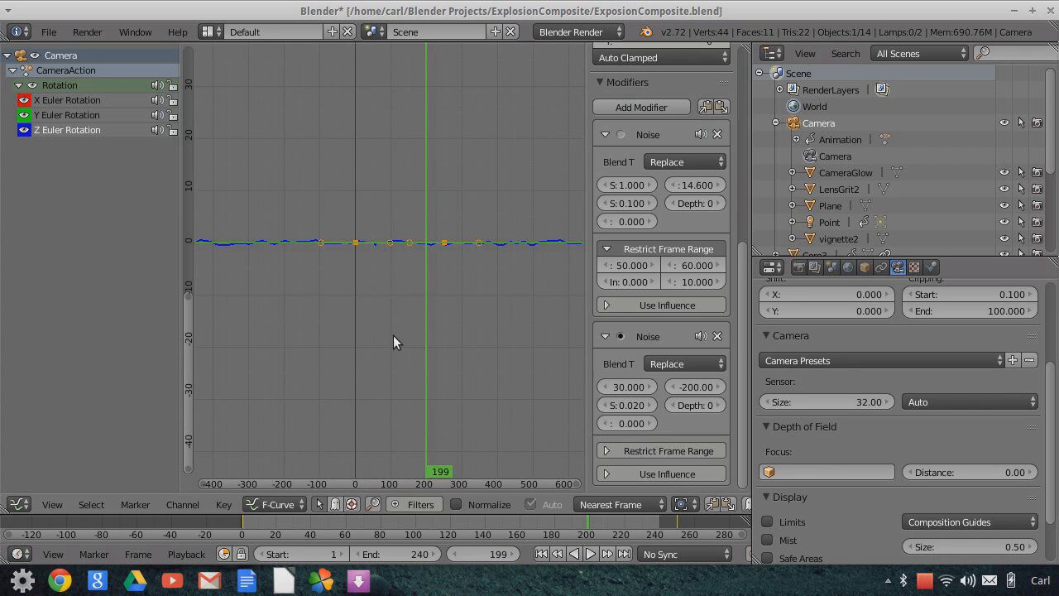
pyautogui.scroll(12, 377, 305)
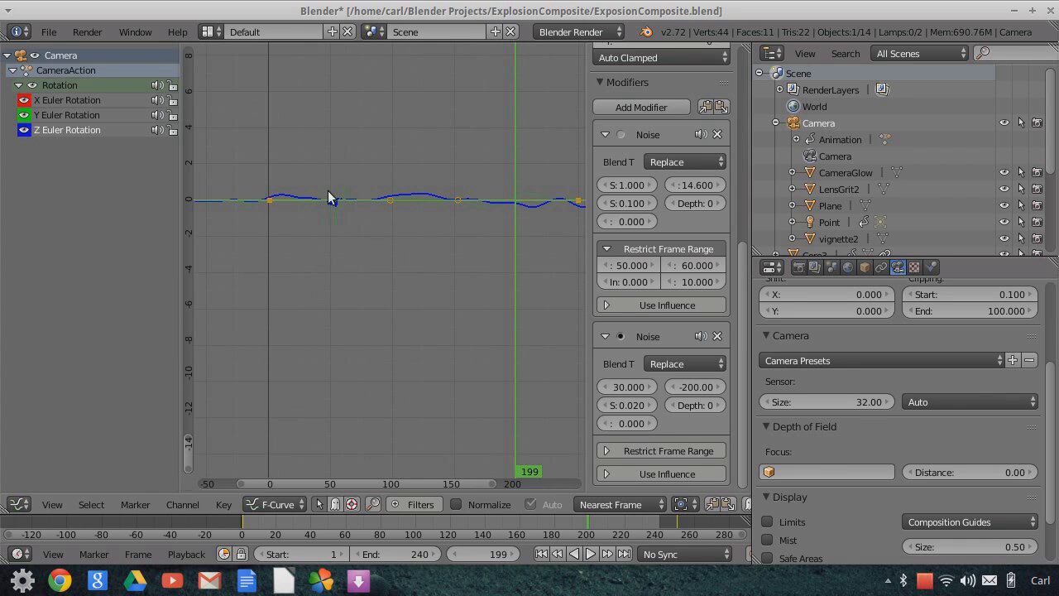
pyautogui.click(86, 115)
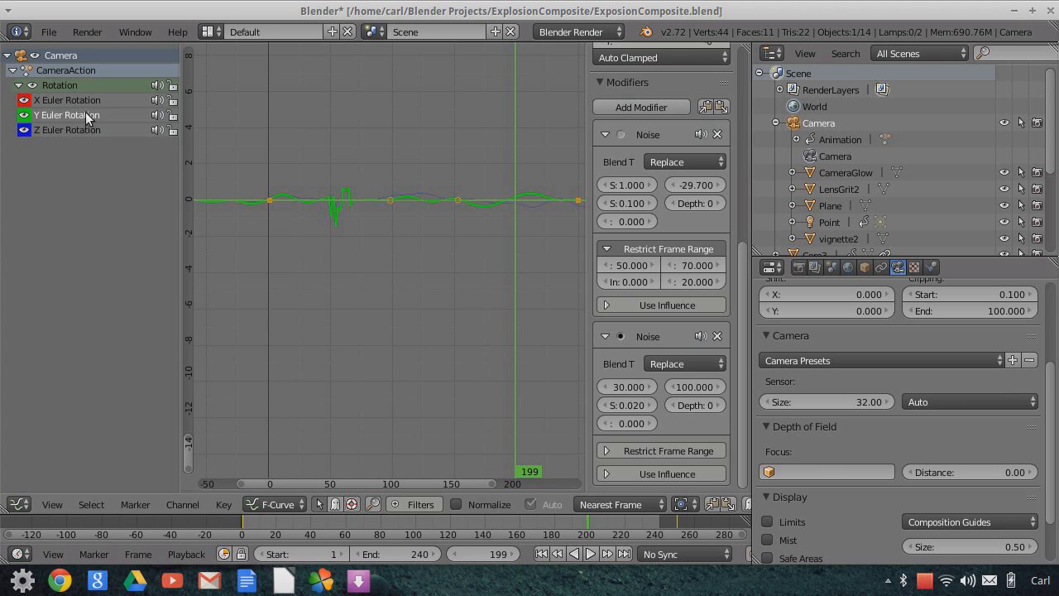
# - Select the camera's X Euler Rotation curve and examine its noise spike around frames 50 to 80
pyautogui.click(93, 100)
pyautogui.moveTo(390, 175); pyautogui.dragTo(359, 421, button='middle')
pyautogui.moveTo(381, 292); pyautogui.dragTo(408, 504, button='middle')
pyautogui.scroll(-11, 412, 259)
pyautogui.moveTo(413, 253); pyautogui.dragTo(387, 433, button='middle')
pyautogui.moveTo(390, 229); pyautogui.dragTo(418, 521, button='middle')
pyautogui.scroll(10, 401, 257)
pyautogui.moveTo(358, 245); pyautogui.dragTo(367, 429, button='middle')
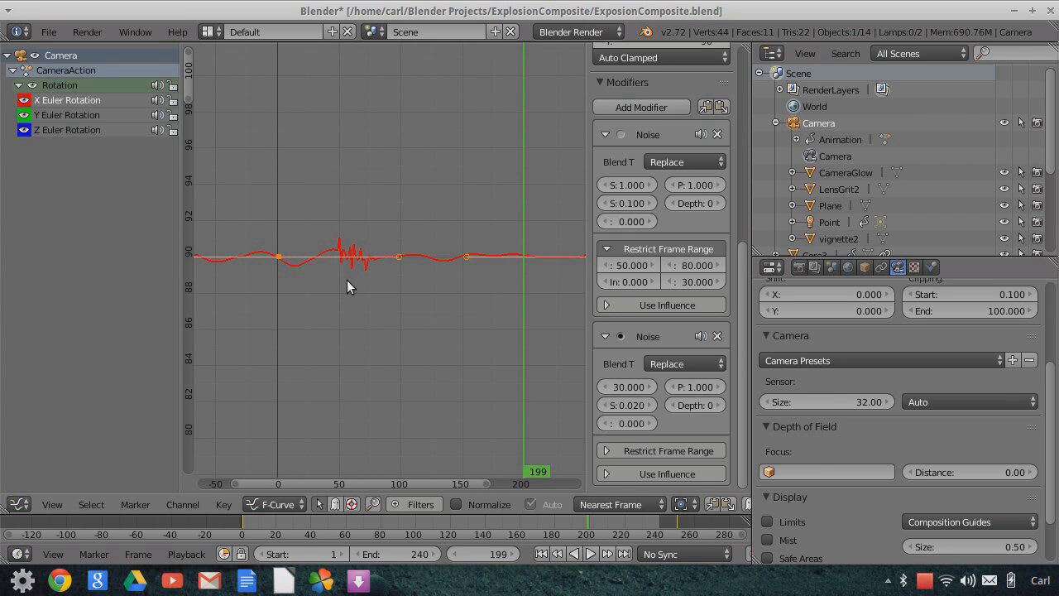
pyautogui.scroll(3, 405, 319)
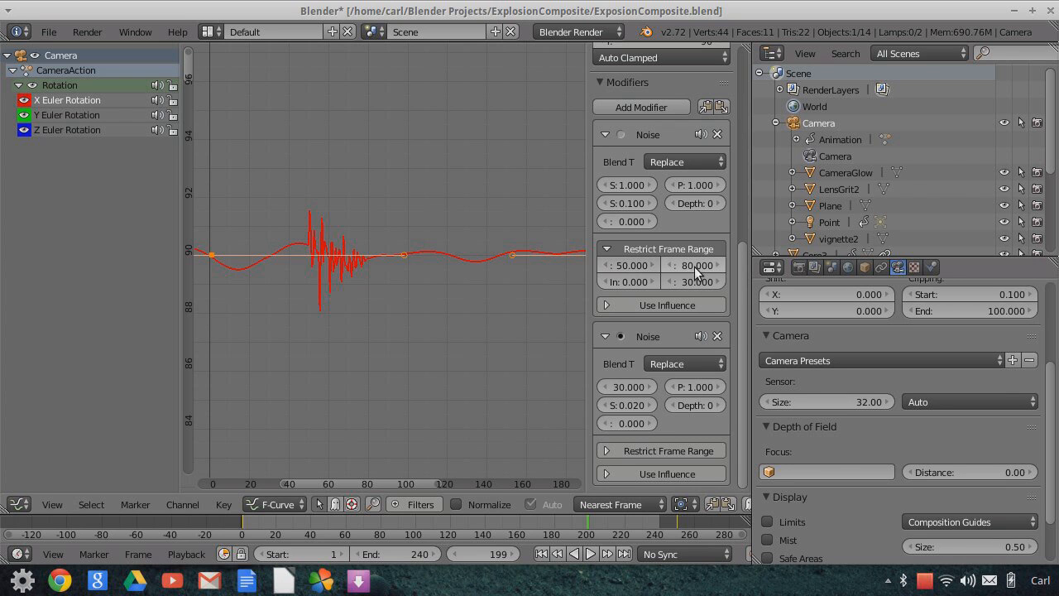
# - Check the Noise modifiers' restricted frame ranges on the Y and Z Euler Rotation curves, and reselect X Euler Rotation
pyautogui.click(119, 114)
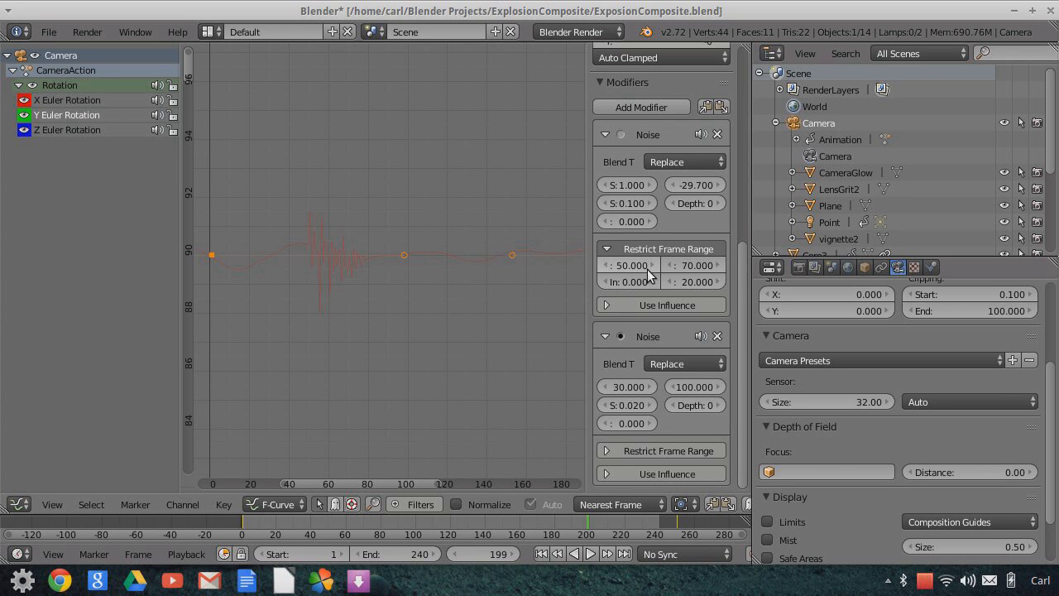
pyautogui.click(148, 132)
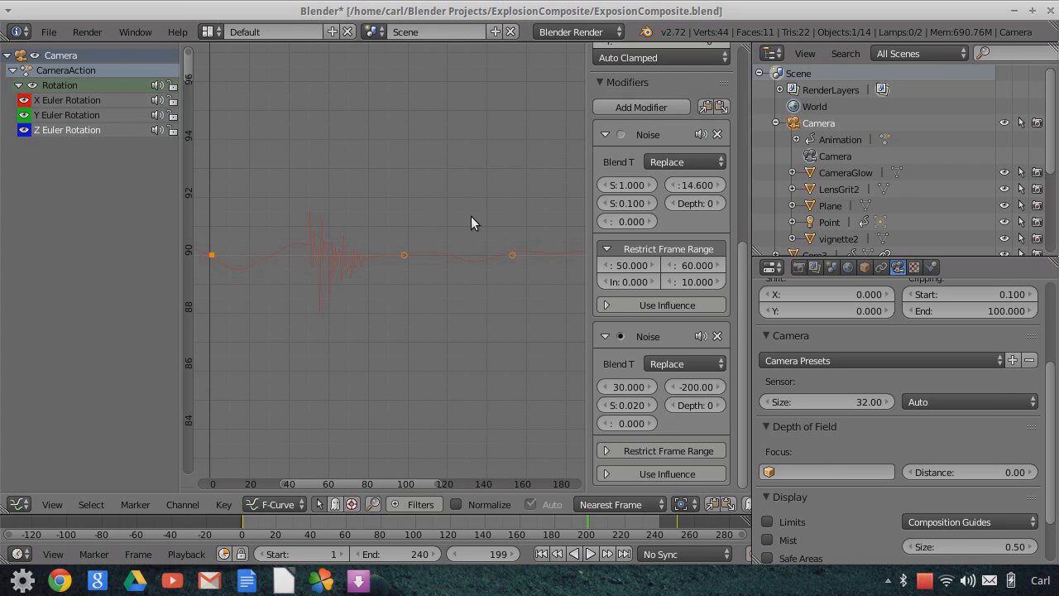
pyautogui.click(68, 99)
# - Examine how the two Noise modifiers' scale, strength and frame range settings shape the X Euler Rotation curve
pyautogui.scroll(-3, 461, 306)
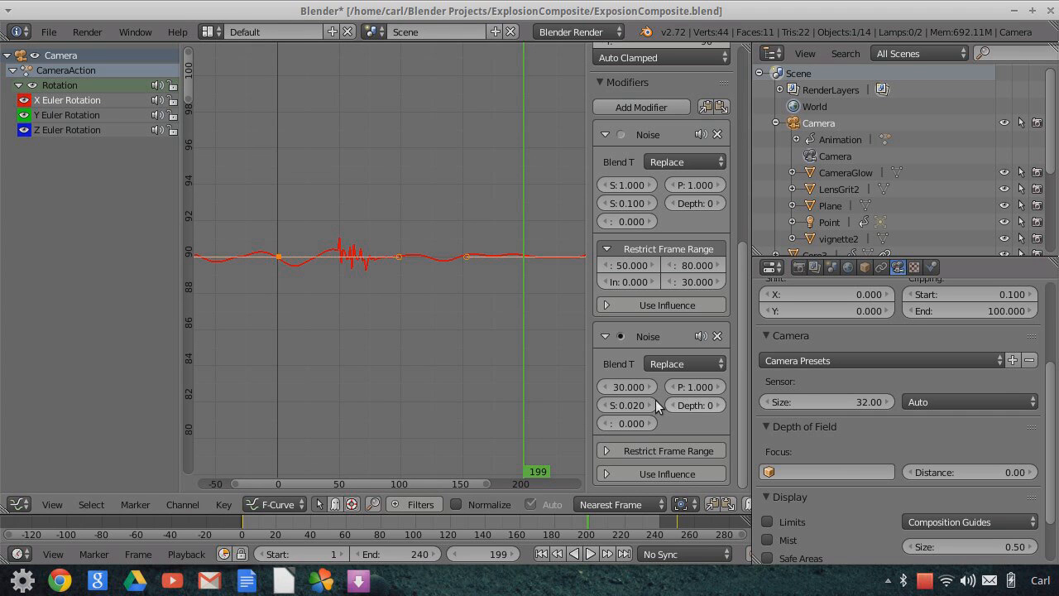
pyautogui.scroll(-2, 398, 331)
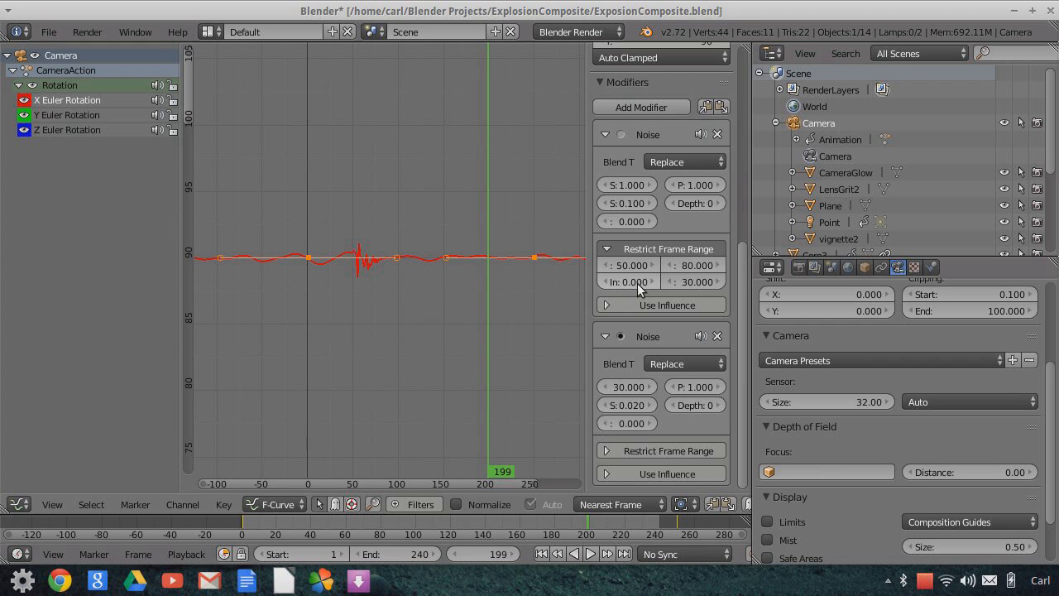
pyautogui.scroll(2, 552, 310)
pyautogui.scroll(1, 317, 291)
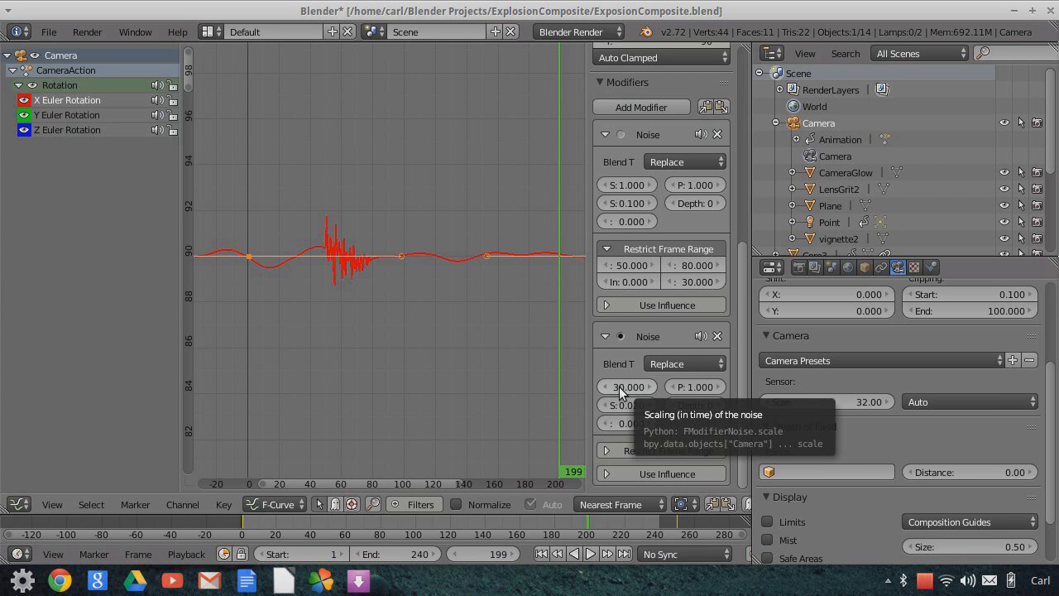
pyautogui.scroll(-1, 328, 287)
pyautogui.scroll(-1, 328, 287)
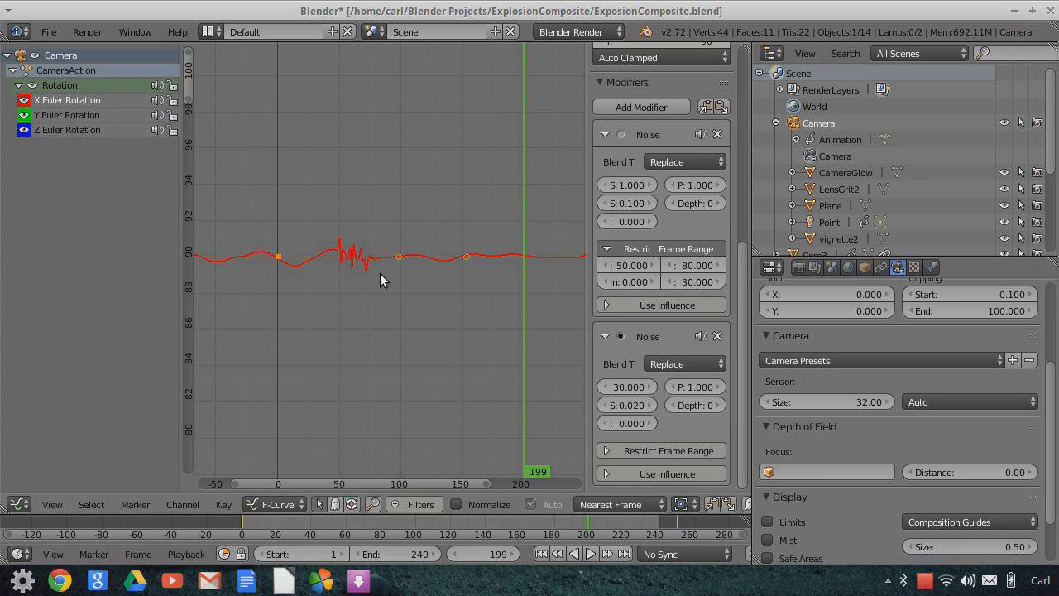
pyautogui.scroll(4, 374, 300)
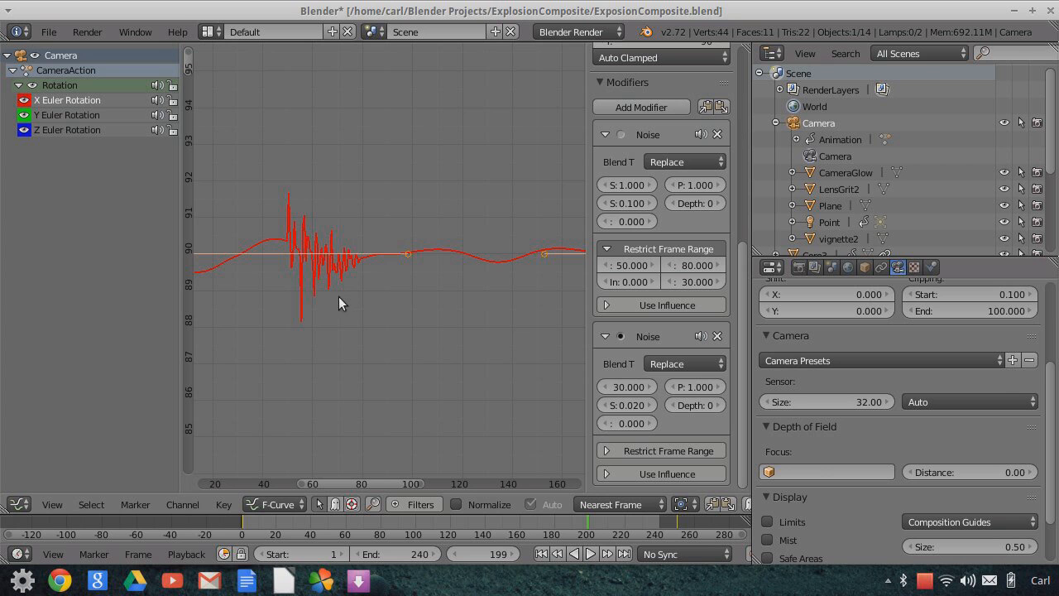
# - Switch the Graph Editor back to the 3D View and look at the camera and its attached planes from outside
pyautogui.scroll(-4, 376, 306)
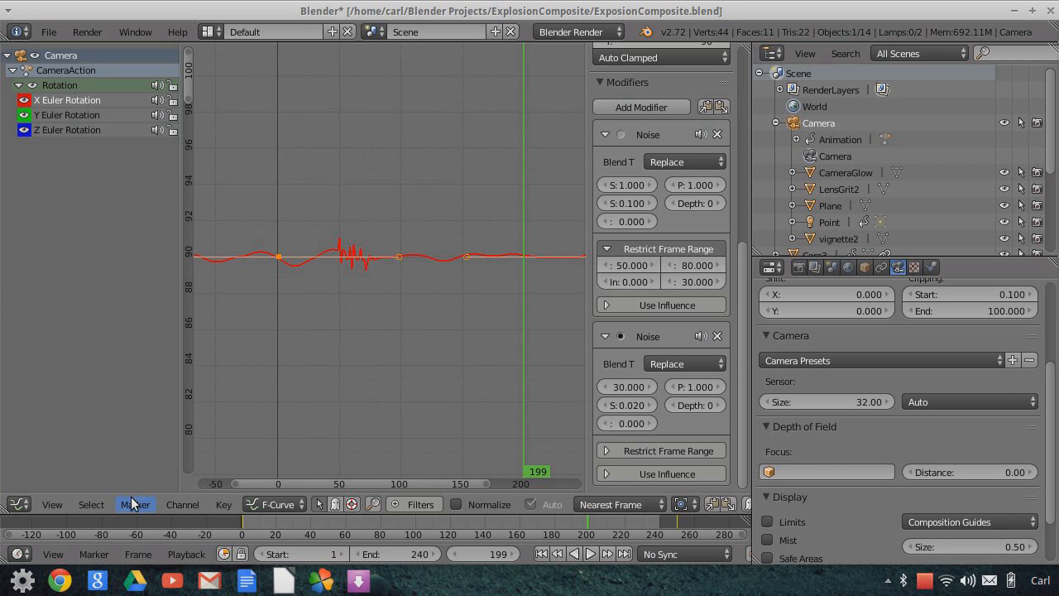
pyautogui.click(19, 503)
pyautogui.click(39, 485)
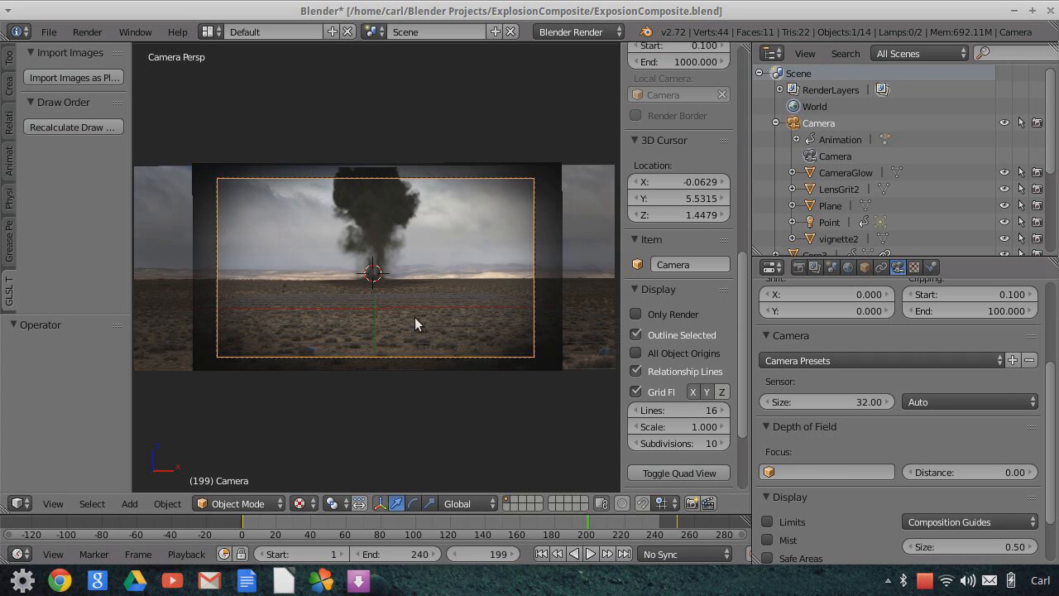
pyautogui.scroll(2, 468, 307)
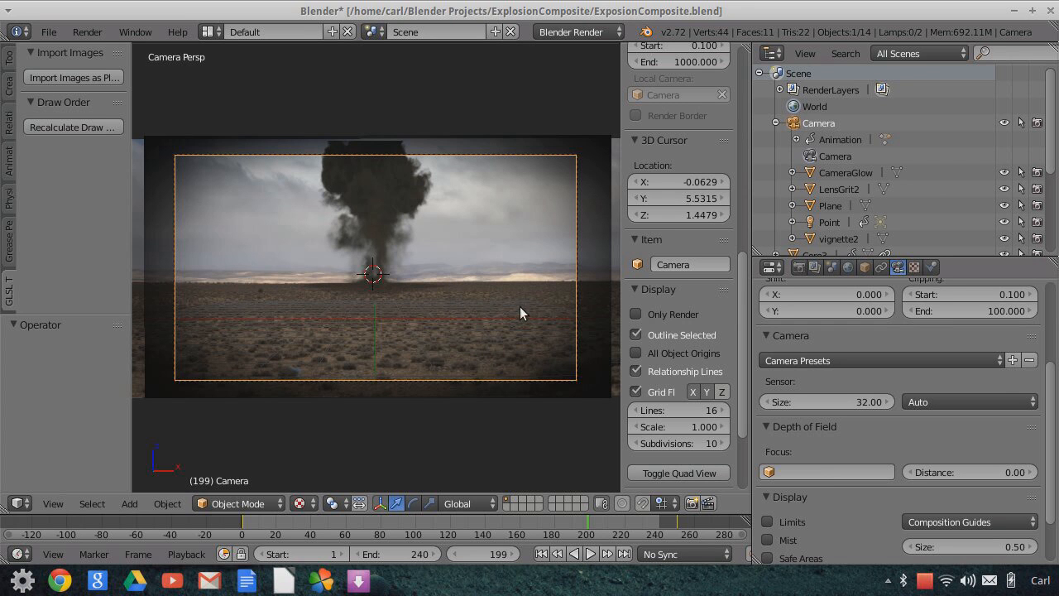
pyautogui.moveTo(526, 294); pyautogui.dragTo(404, 287, button='middle')
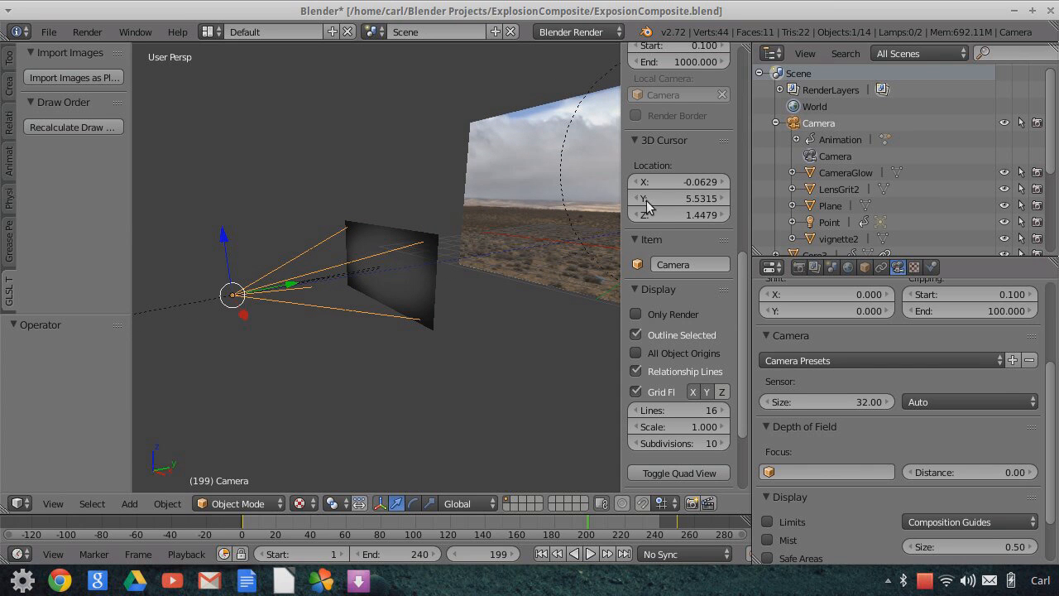
# - Select the Plane and LensGrit2 objects parented to the camera in turn, and show LensGrit2's material settings
pyautogui.click(830, 206)
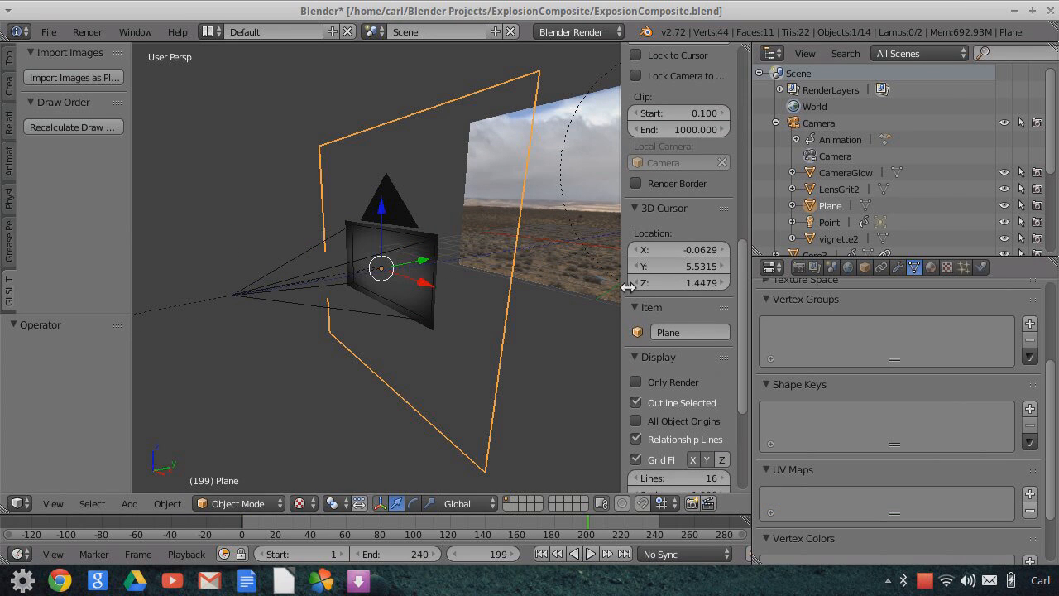
pyautogui.moveTo(467, 253); pyautogui.dragTo(422, 274, button='middle')
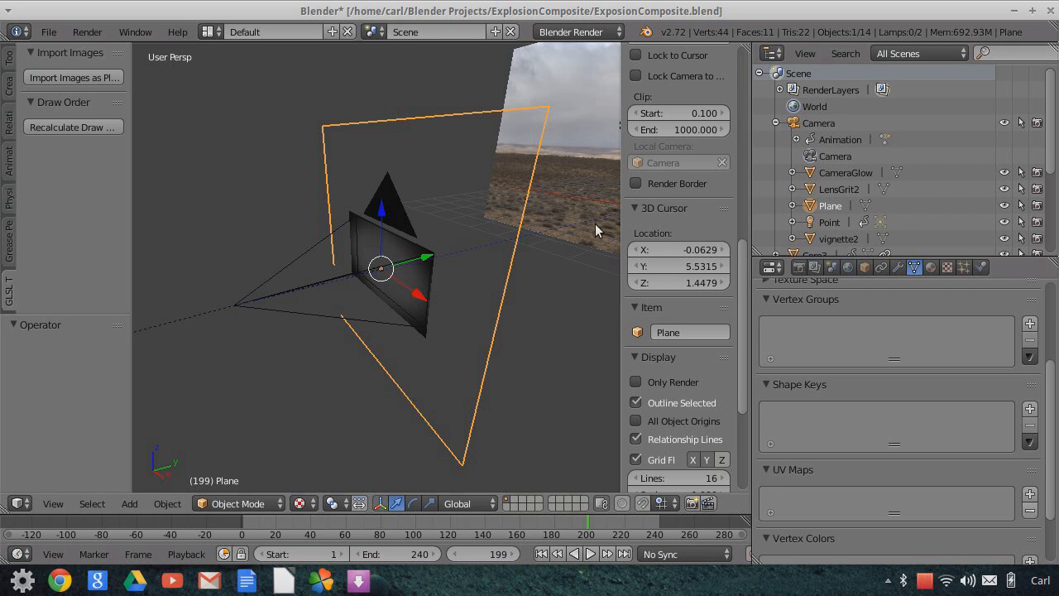
pyautogui.click(811, 192)
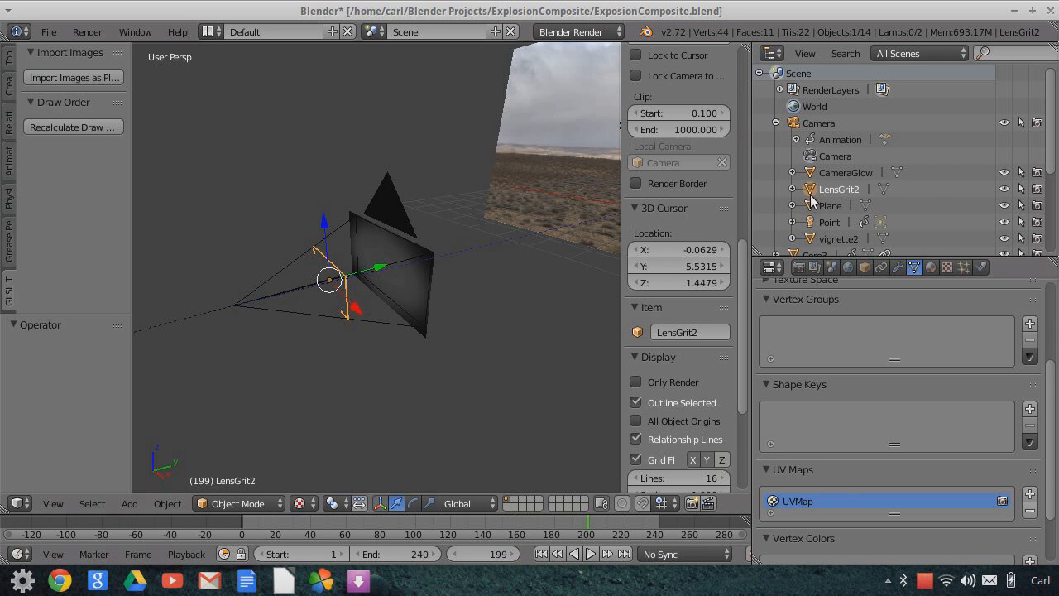
pyautogui.scroll(4, 373, 328)
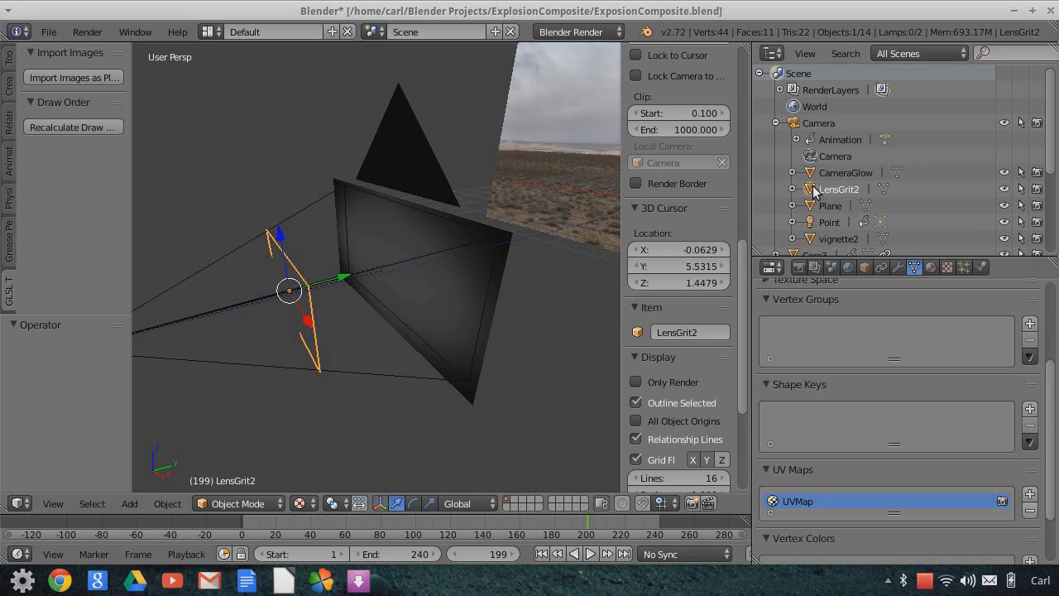
pyautogui.click(930, 266)
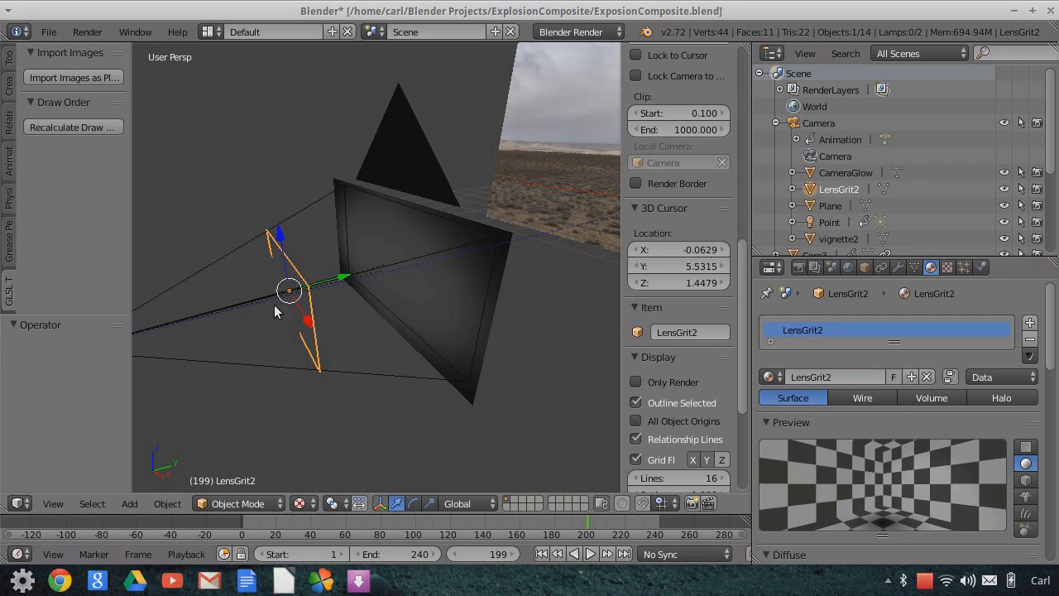
# - Examine LensGrit2's placement in front of the camera and its material's Diffuse and Specular settings
pyautogui.moveTo(326, 395); pyautogui.dragTo(381, 359, button='middle')
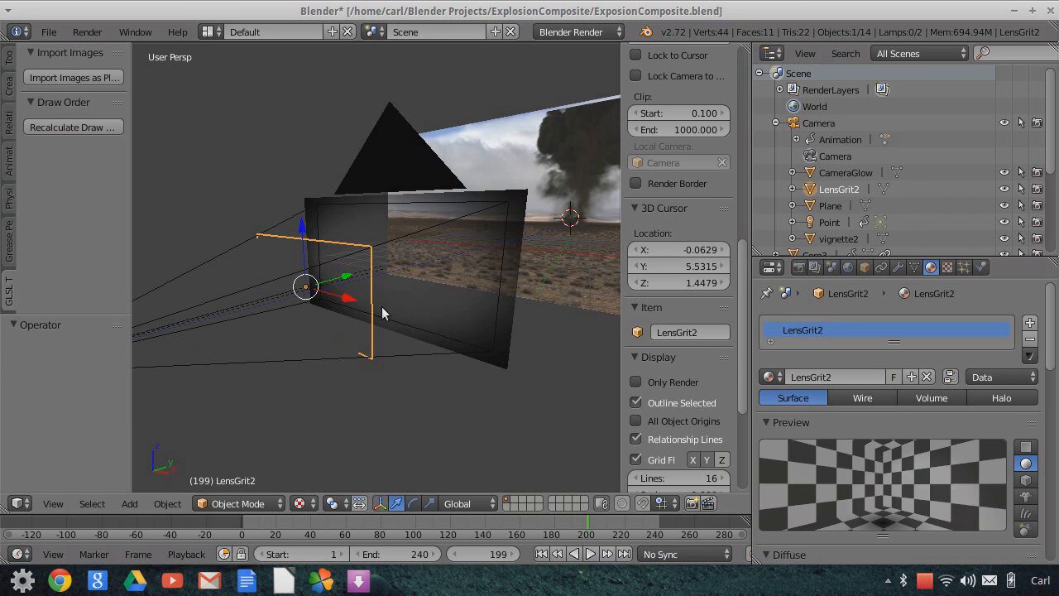
pyautogui.scroll(-5, 435, 361)
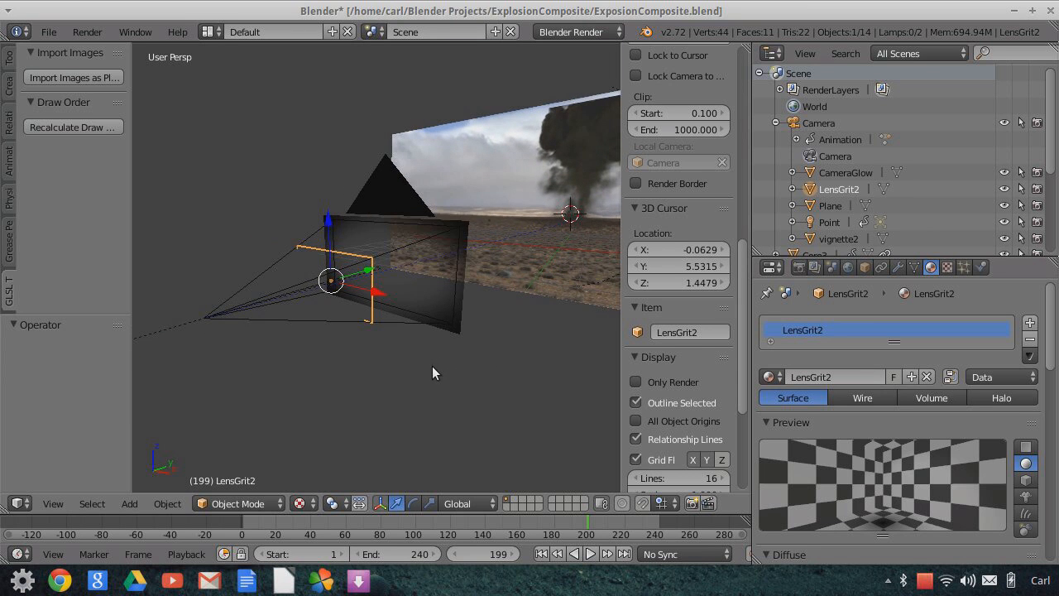
pyautogui.moveTo(336, 290); pyautogui.dragTo(355, 349, button='middle')
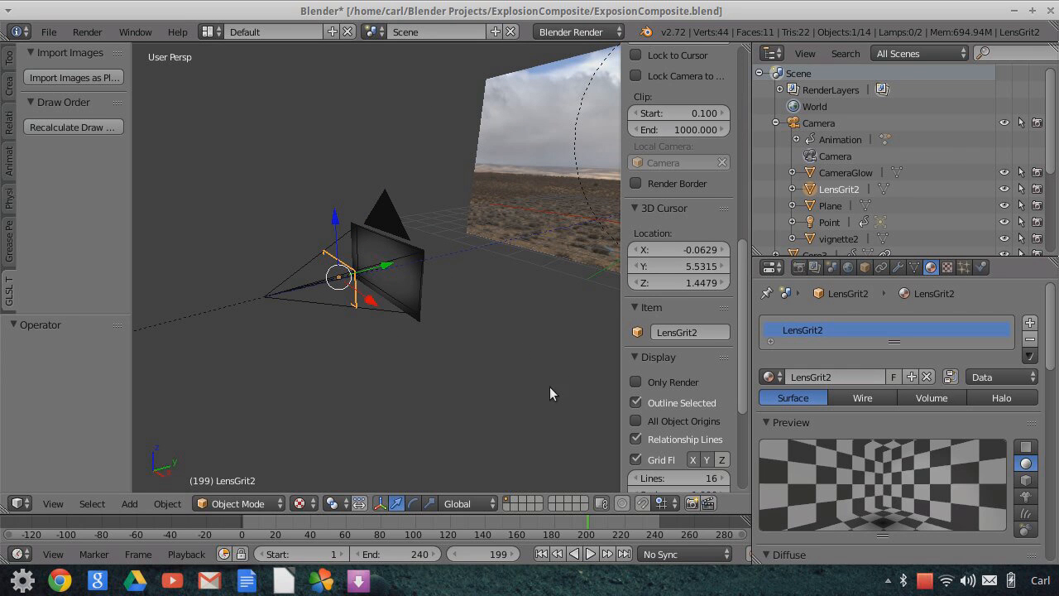
pyautogui.scroll(2, 423, 331)
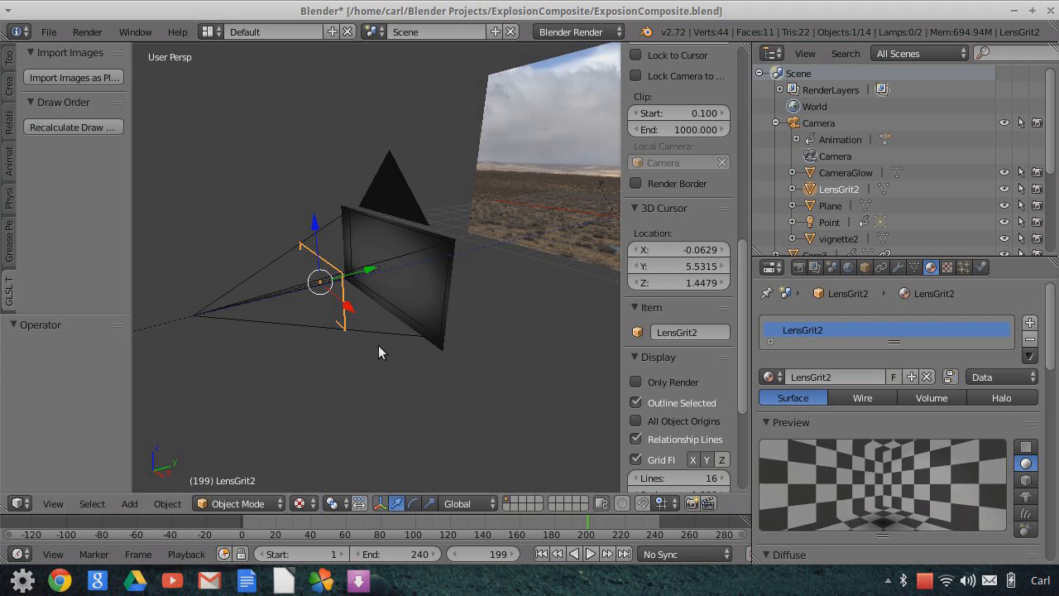
pyautogui.click(571, 32)
pyautogui.scroll(-5, 992, 426)
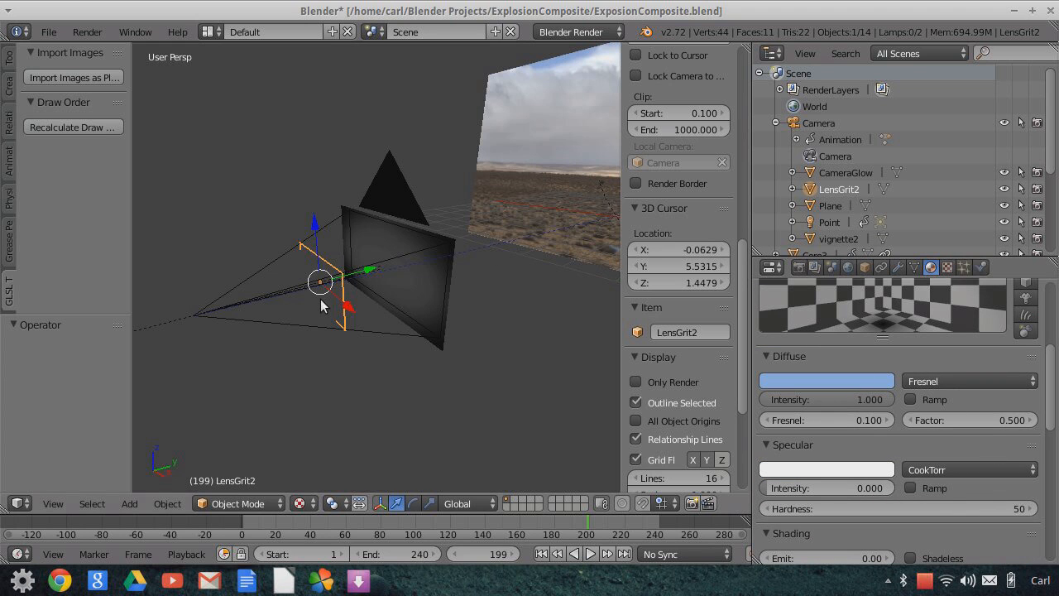
# - Play the animation from the start with the lamp behind the camera in view, and stop at frame 56
pyautogui.scroll(-4, 364, 380)
pyautogui.moveTo(420, 342); pyautogui.dragTo(374, 346, button='middle')
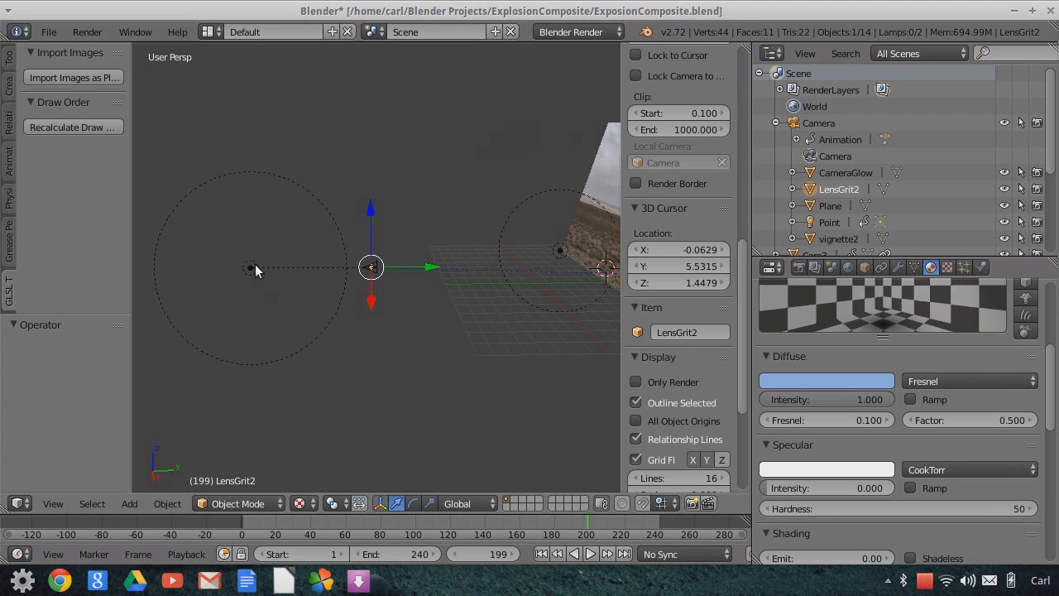
pyautogui.click(542, 553)
pyautogui.click(590, 555)
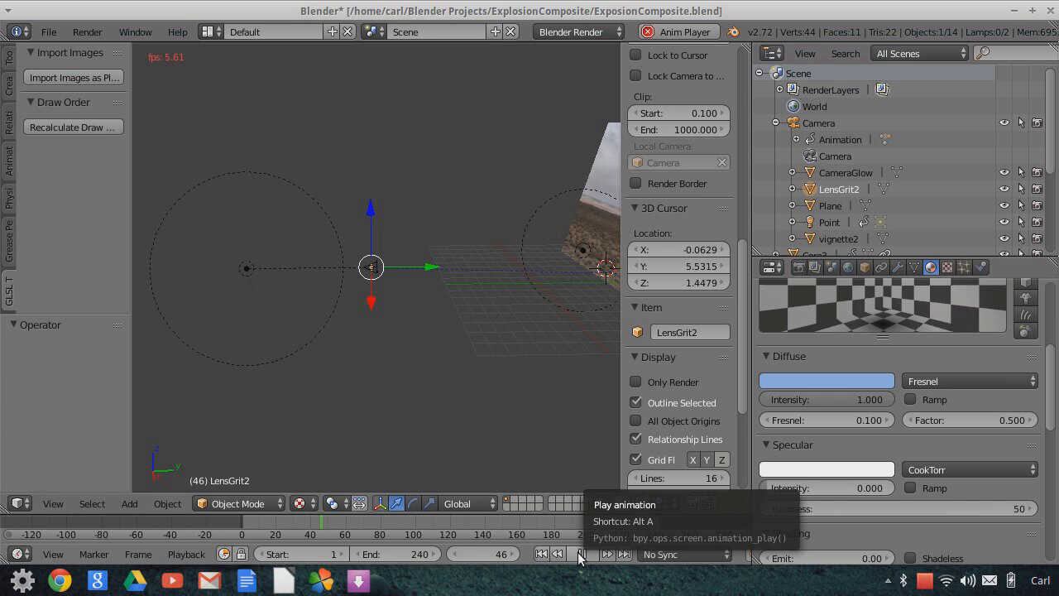
pyautogui.click(579, 556)
# - Examine how the planes in front of the camera are lit during the explosion flash at frame 56
pyautogui.moveTo(347, 339); pyautogui.dragTo(420, 207, button='middle')
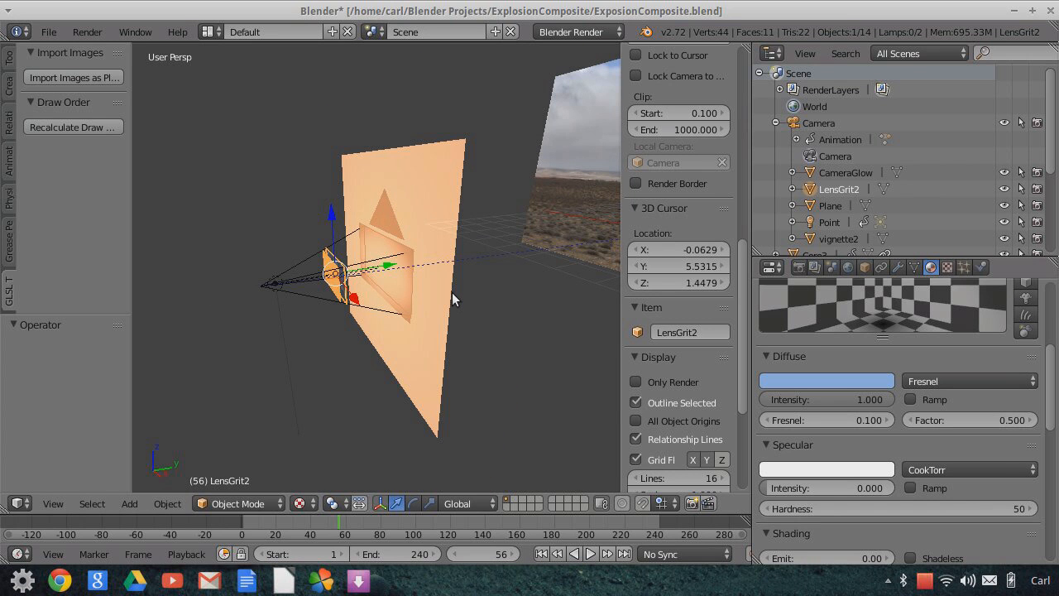
pyautogui.scroll(4, 414, 309)
pyautogui.moveTo(396, 335); pyautogui.dragTo(376, 307, button='middle')
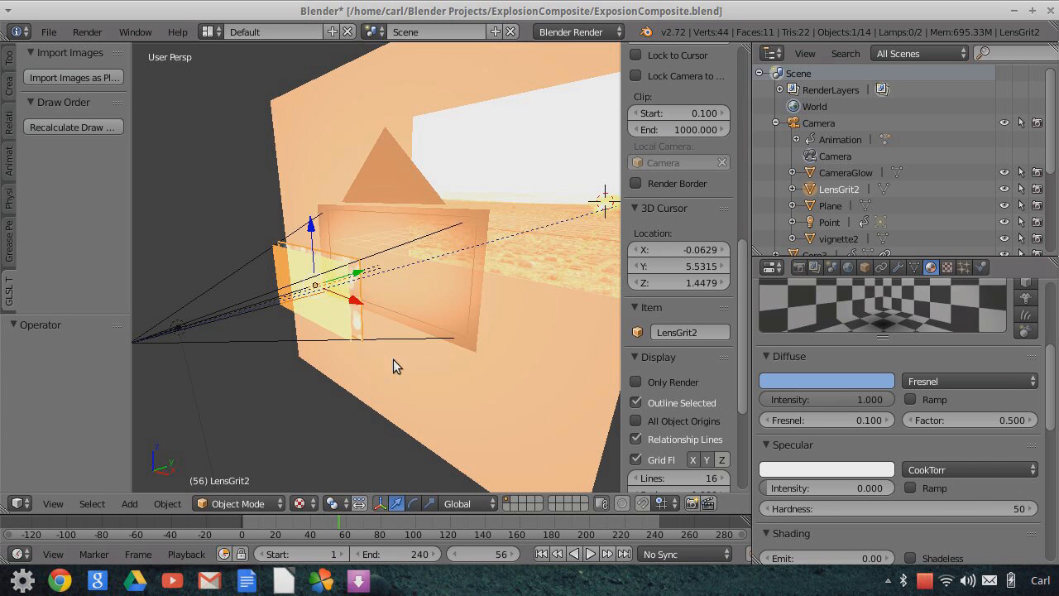
pyautogui.moveTo(397, 365); pyautogui.dragTo(366, 365, button='middle')
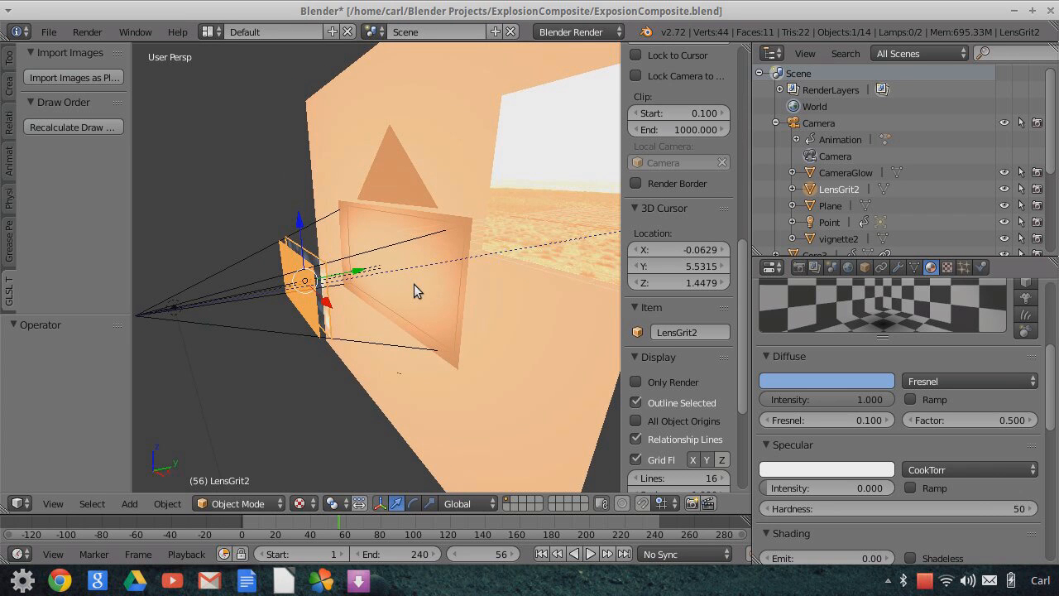
# - Play the animation through the camera view to check the explosion flash, pausing at frame 62 and stopping at frame 100
pyautogui.click(53, 503)
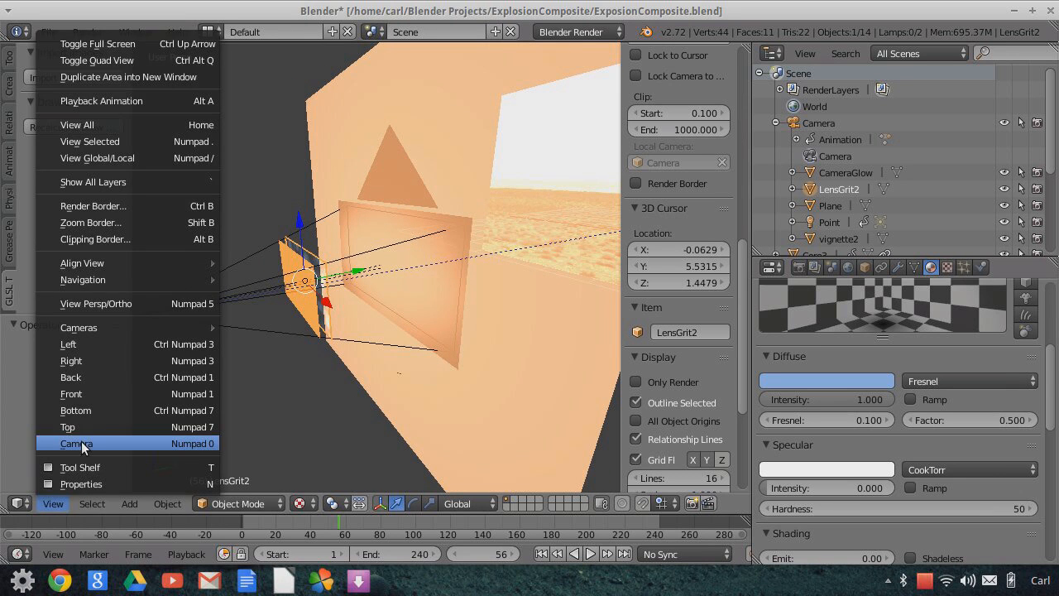
pyautogui.click(80, 445)
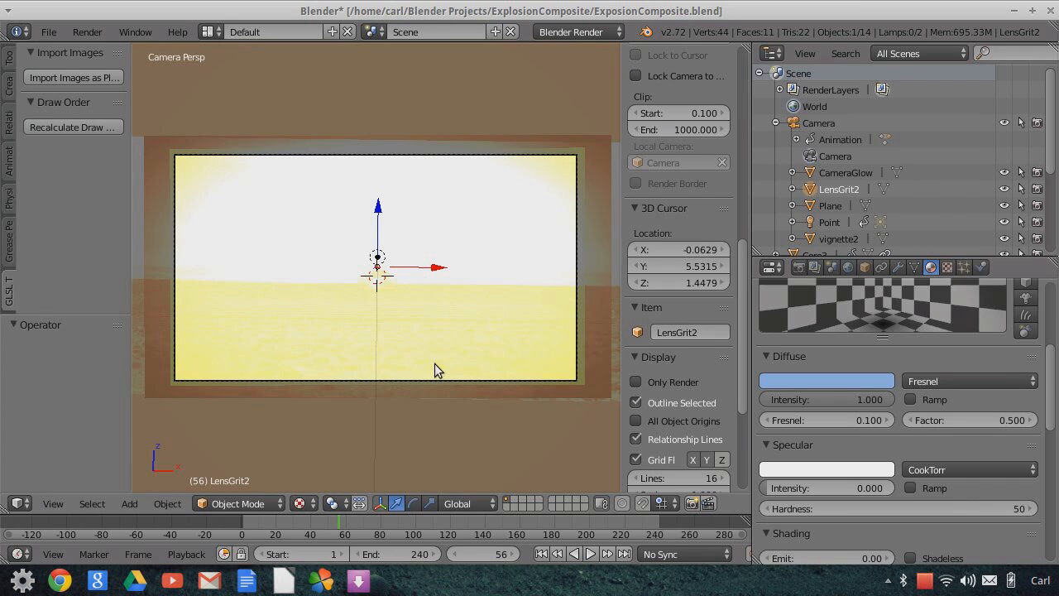
pyautogui.click(541, 554)
pyautogui.click(590, 553)
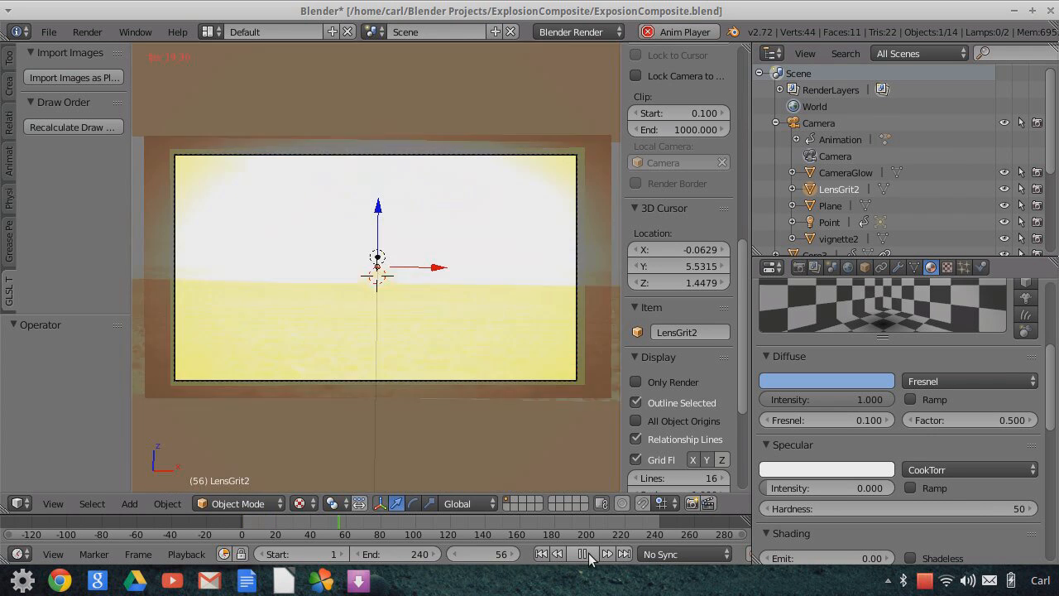
pyautogui.click(584, 553)
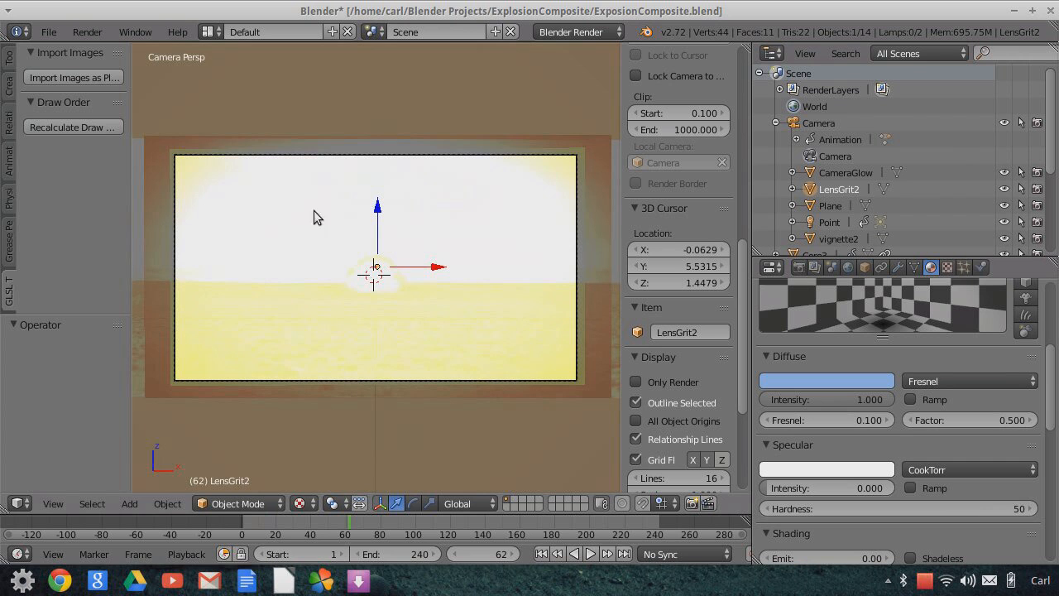
pyautogui.click(590, 553)
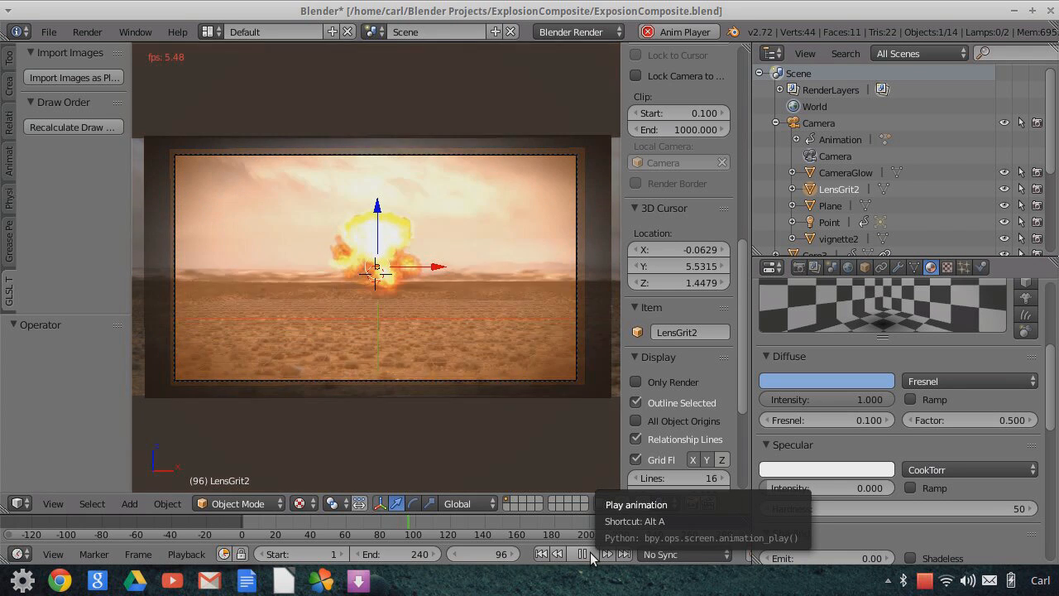
pyautogui.click(590, 552)
# - Examine the position of the LensGrit2 plane relative to the camera and the lamp behind it at frame 100
pyautogui.moveTo(532, 400); pyautogui.dragTo(436, 410, button='middle')
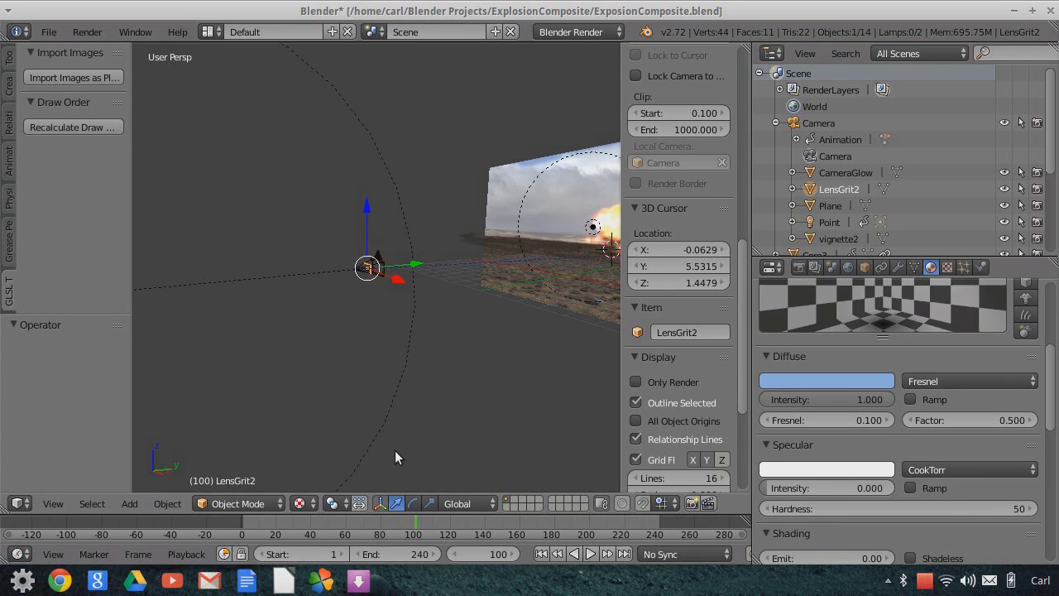
pyautogui.scroll(5, 381, 372)
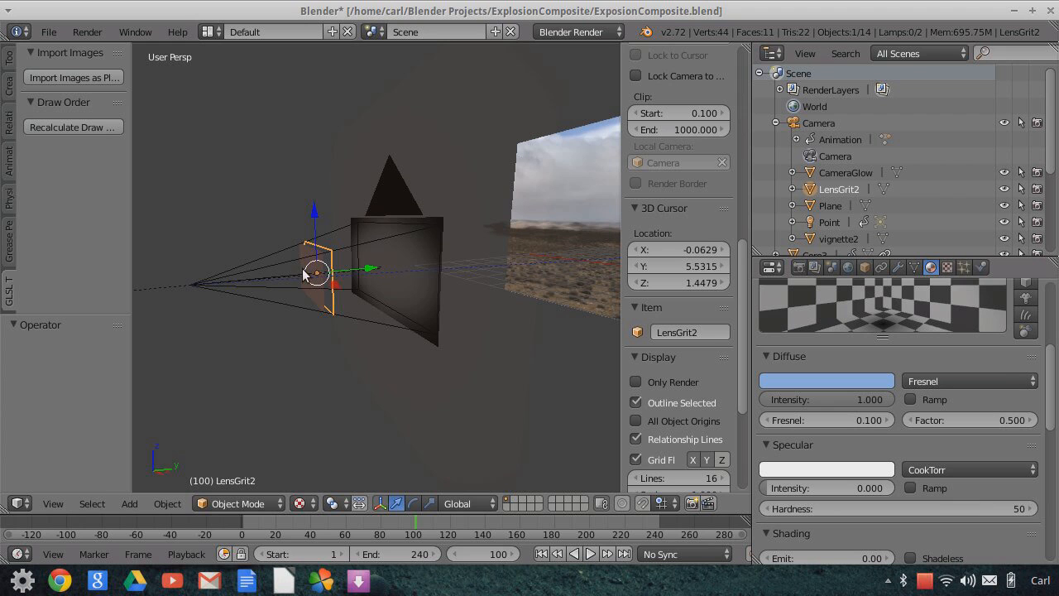
pyautogui.keyDown('ctrl'); pyautogui.moveTo(288, 264); pyautogui.dragTo(287, 368, button='middle'); pyautogui.keyUp('ctrl')
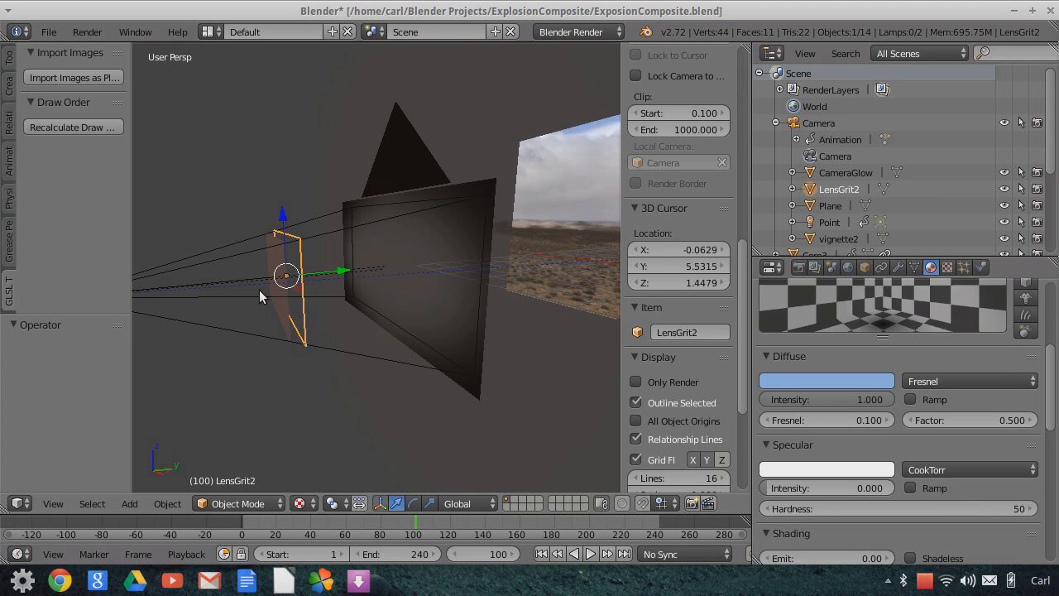
pyautogui.scroll(-7, 416, 330)
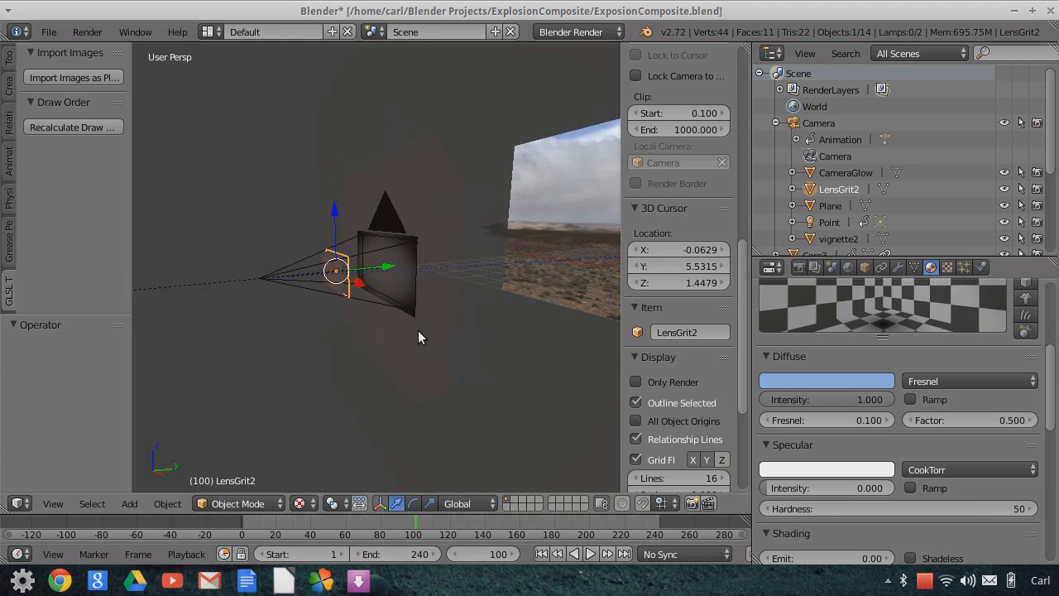
pyautogui.moveTo(456, 307); pyautogui.dragTo(412, 295, button='middle')
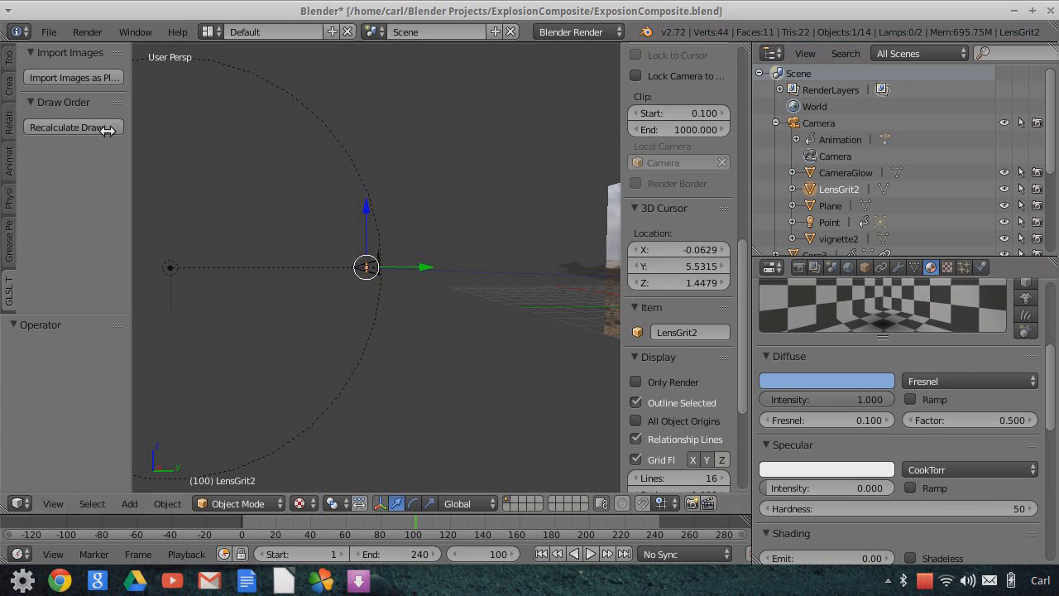
pyautogui.scroll(7, 379, 315)
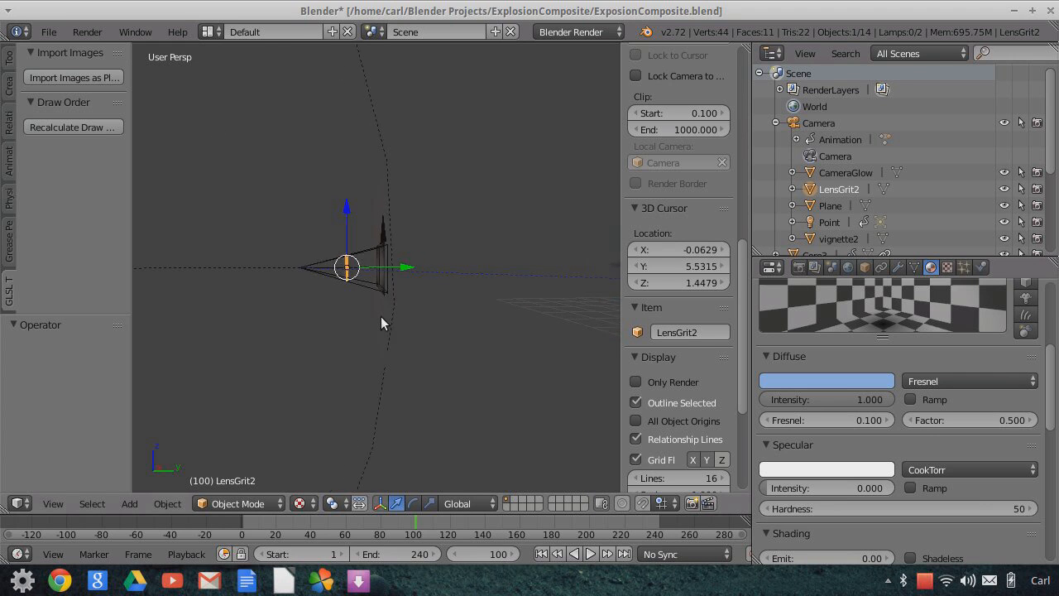
pyautogui.scroll(-5, 380, 315)
pyautogui.scroll(3, 376, 315)
pyautogui.scroll(3, 327, 323)
# - Select the glow200001-0250.001 plane, centre the view on it and examine the layered explosion image planes
pyautogui.moveTo(326, 328); pyautogui.dragTo(475, 305, button='middle')
pyautogui.moveTo(540, 276); pyautogui.dragTo(539, 212, button='middle')
pyautogui.rightClick(536, 203)
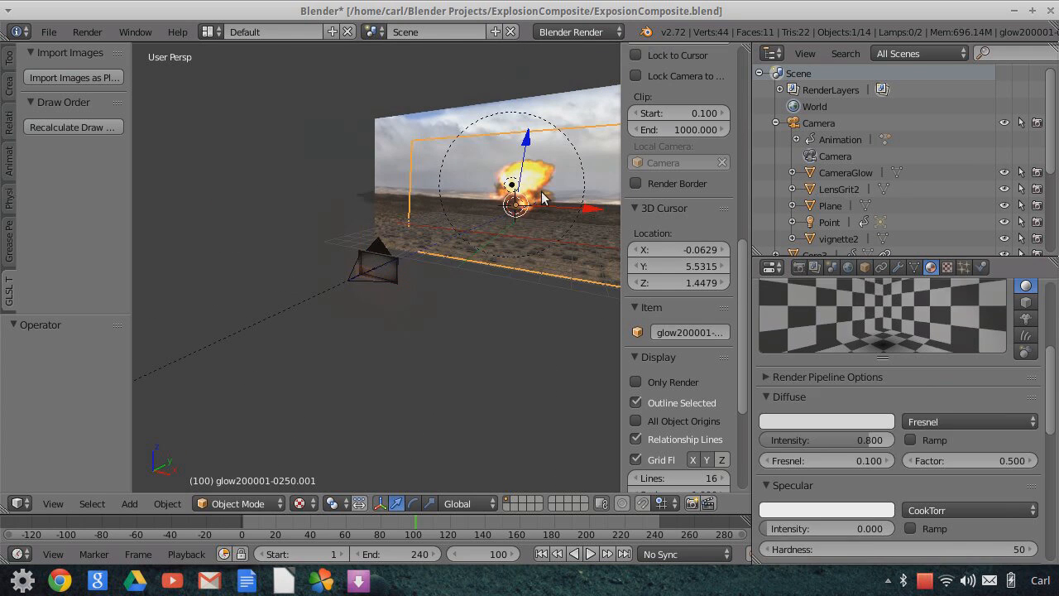
pyautogui.click(53, 503)
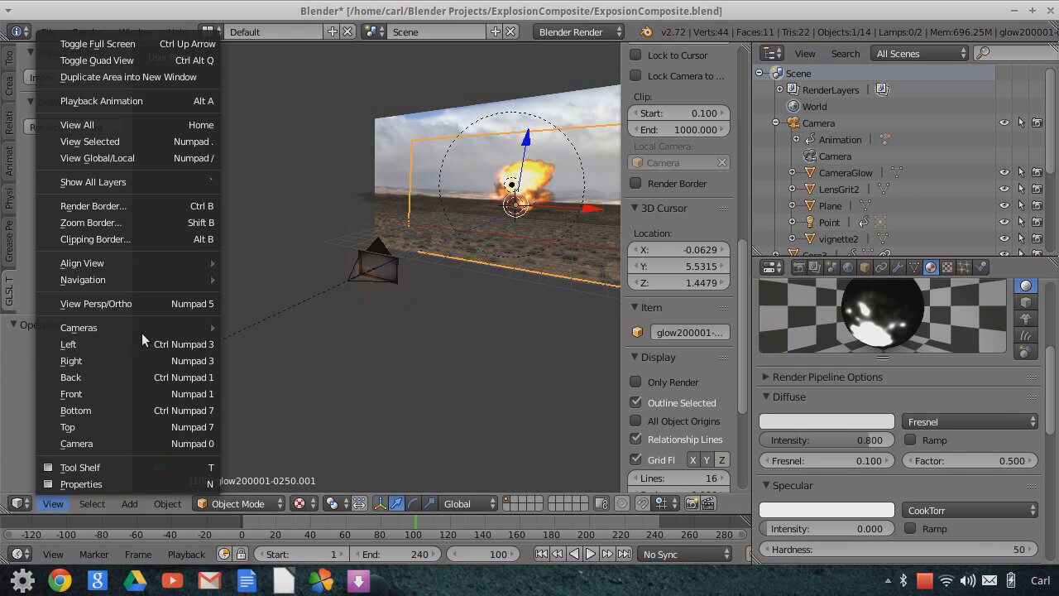
pyautogui.moveTo(142, 263)
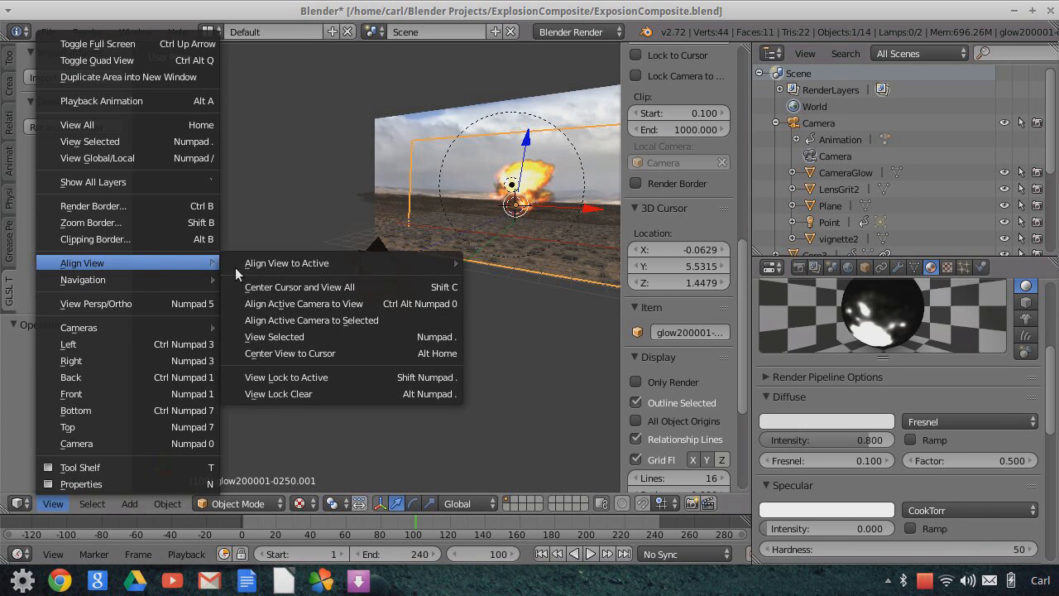
pyautogui.click(292, 339)
pyautogui.moveTo(453, 303); pyautogui.dragTo(475, 347, button='middle')
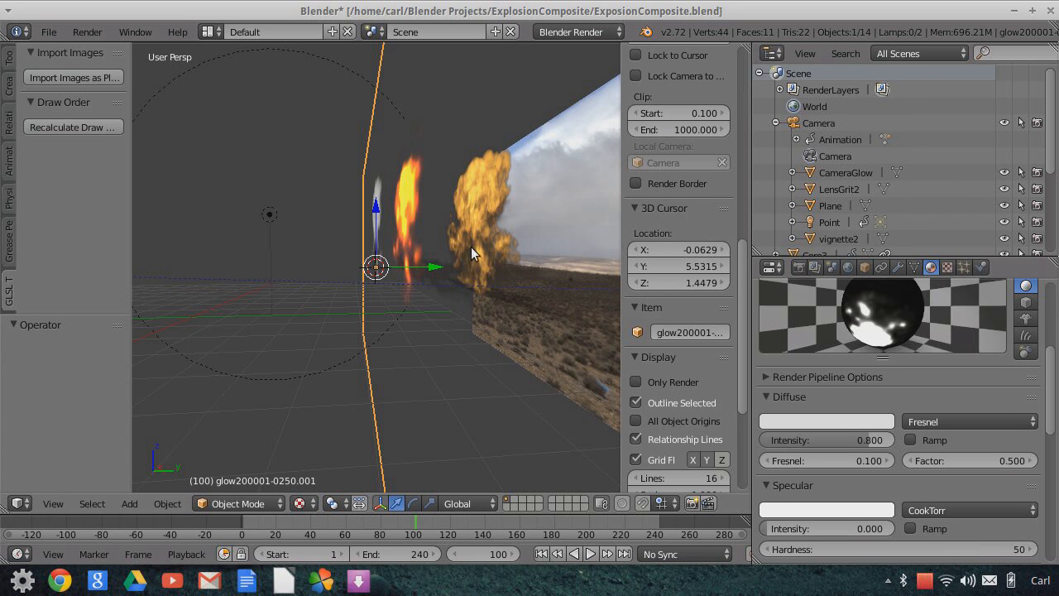
pyautogui.moveTo(471, 247); pyautogui.dragTo(490, 299, button='middle')
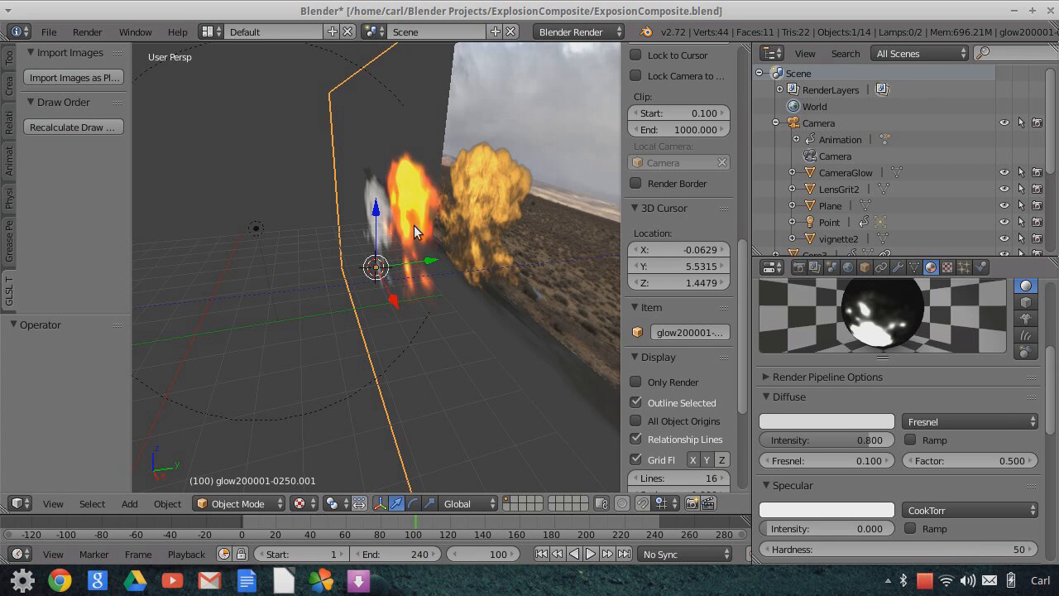
# - Examine the spacing of the glow, fire and explosion image planes in front of the background plate at frame 100
pyautogui.moveTo(375, 216); pyautogui.dragTo(388, 200, button='middle')
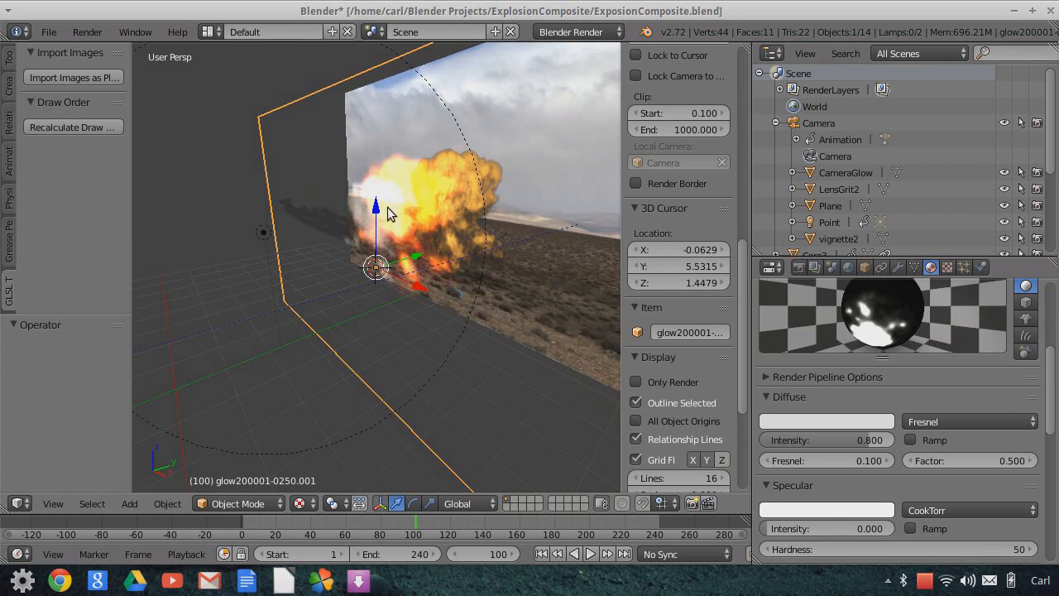
pyautogui.moveTo(420, 240); pyautogui.dragTo(379, 205, button='middle')
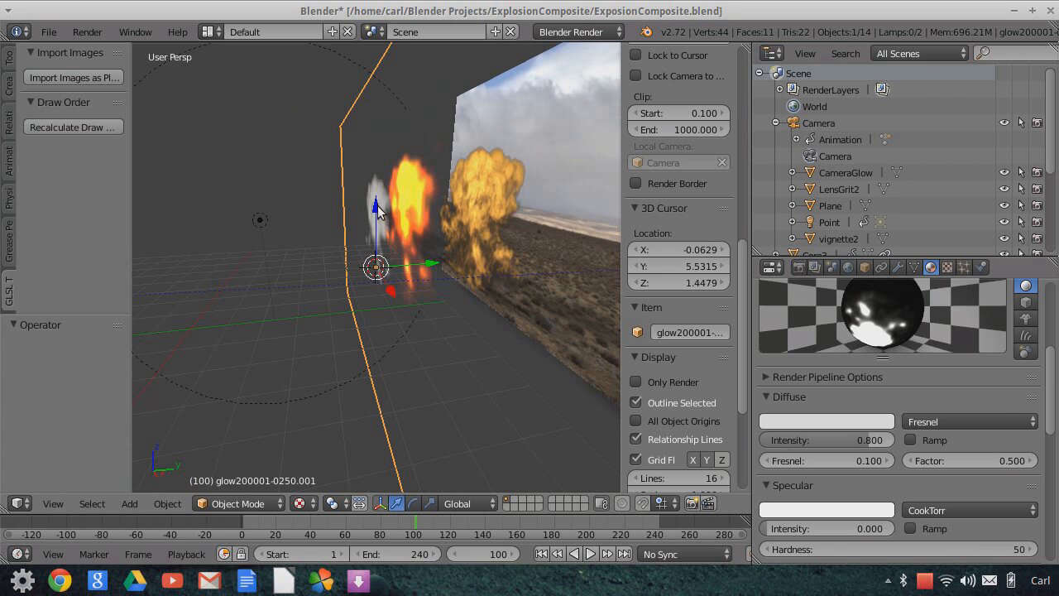
pyautogui.moveTo(490, 258); pyautogui.dragTo(444, 352, button='middle')
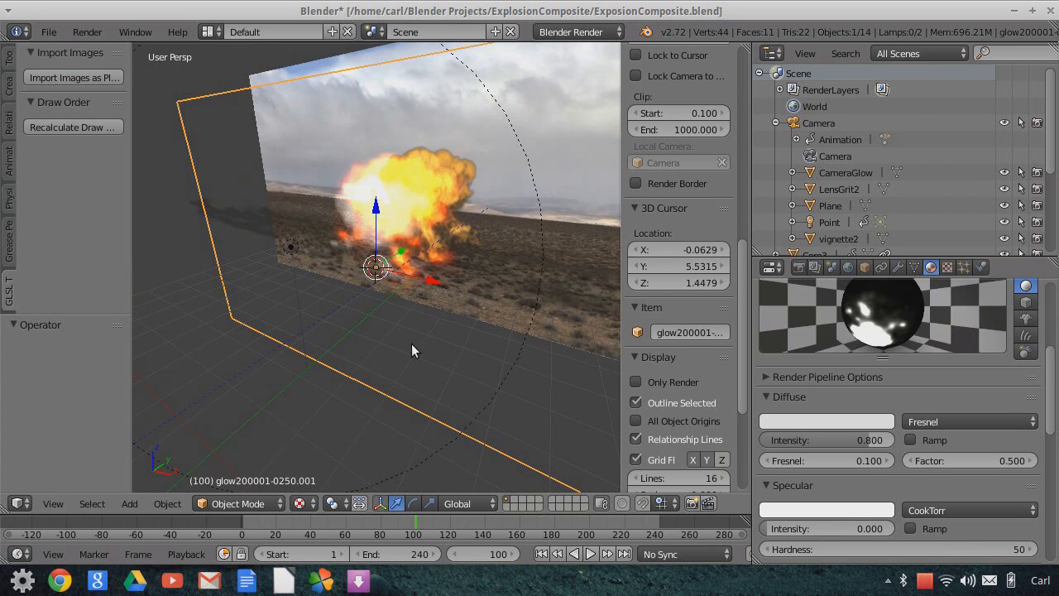
# - Check the layered explosion through the camera view, fitting the frame to the viewport and moving to frame 121
pyautogui.click(53, 503)
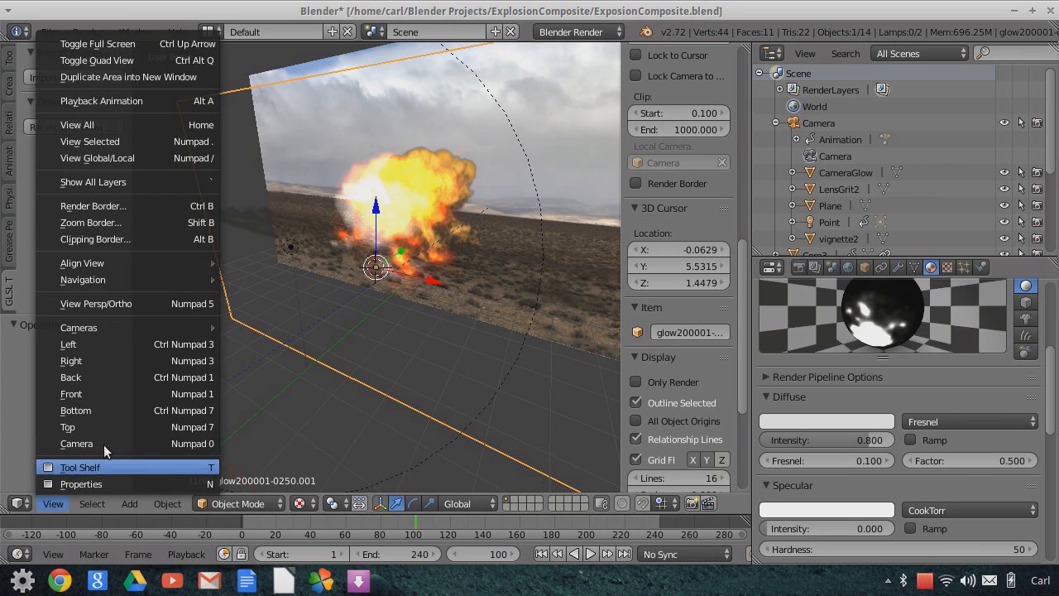
pyautogui.click(100, 443)
pyautogui.press('Home')
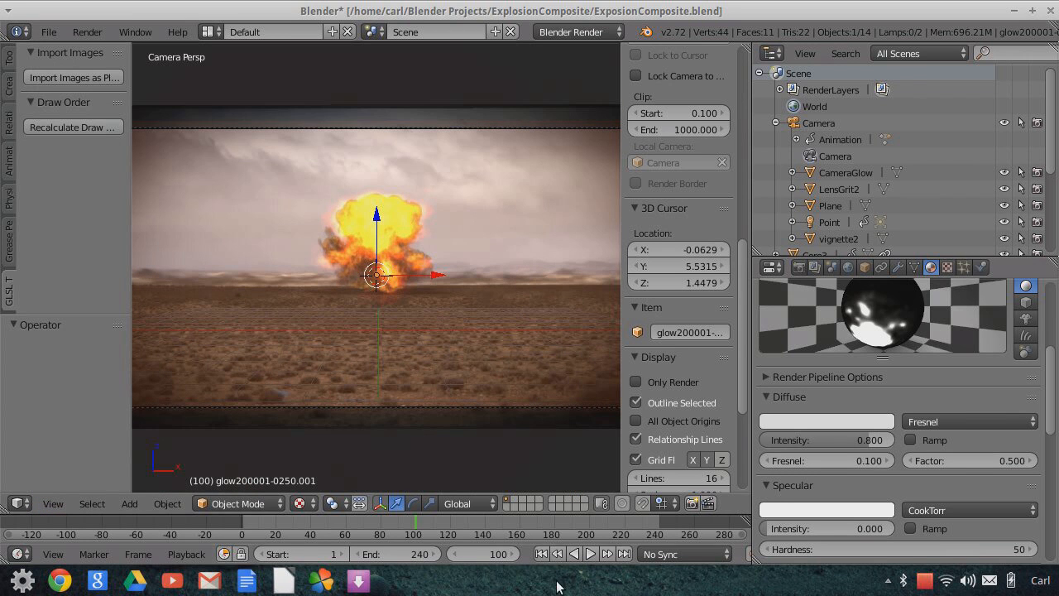
pyautogui.moveTo(422, 527); pyautogui.dragTo(451, 526)
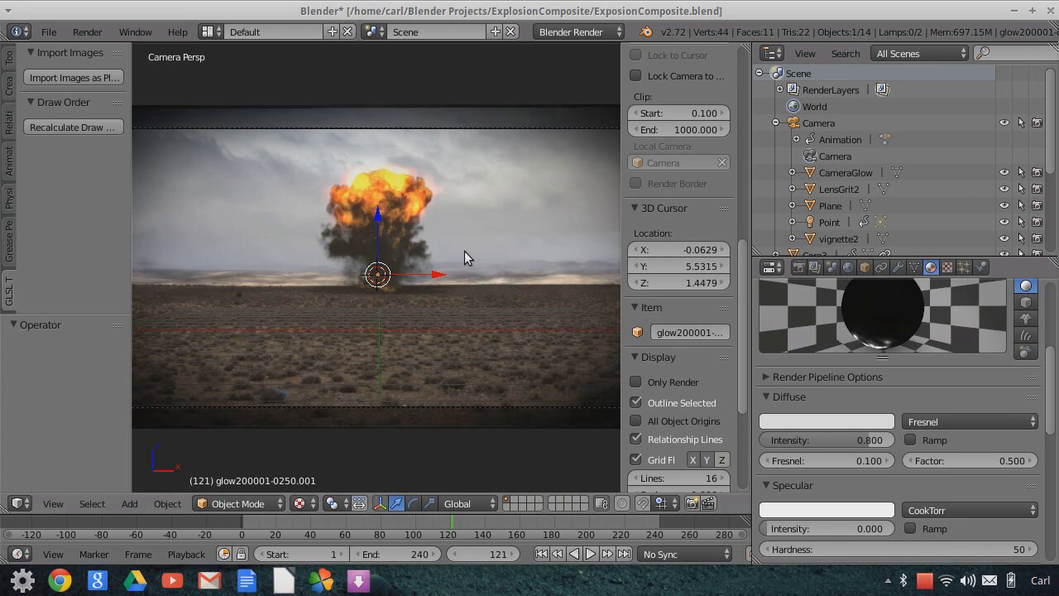
# - Select the FOOTAGECRATE-Shockwave_1 plane and play the animation from the start in perspective view, stopping at frame 70
pyautogui.moveTo(456, 244); pyautogui.dragTo(434, 297, button='middle')
pyautogui.moveTo(428, 248); pyautogui.dragTo(565, 477, button='middle')
pyautogui.rightClick(445, 293)
pyautogui.click(541, 553)
pyautogui.click(590, 553)
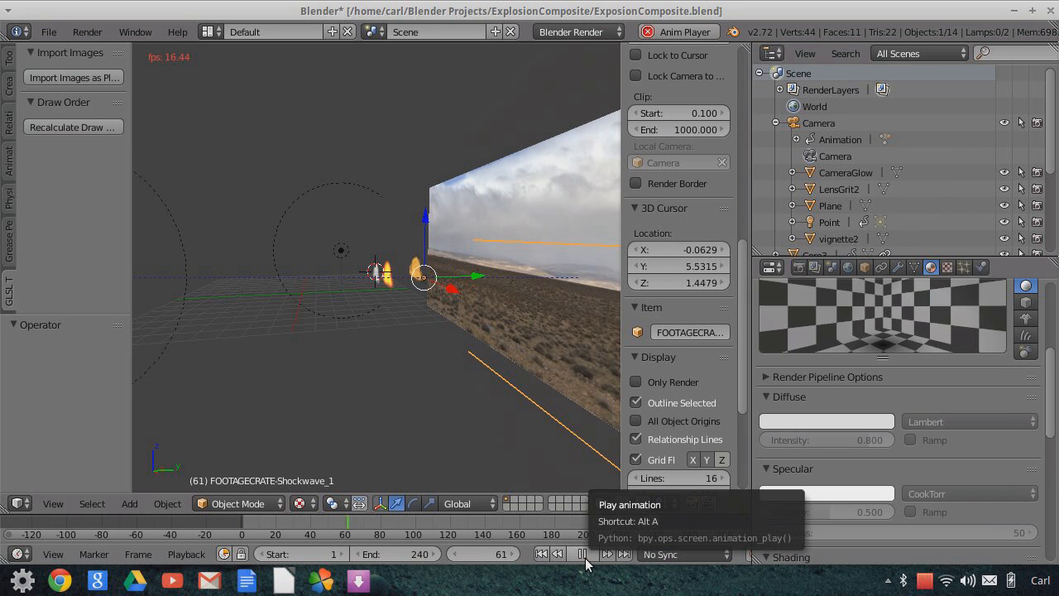
pyautogui.click(583, 554)
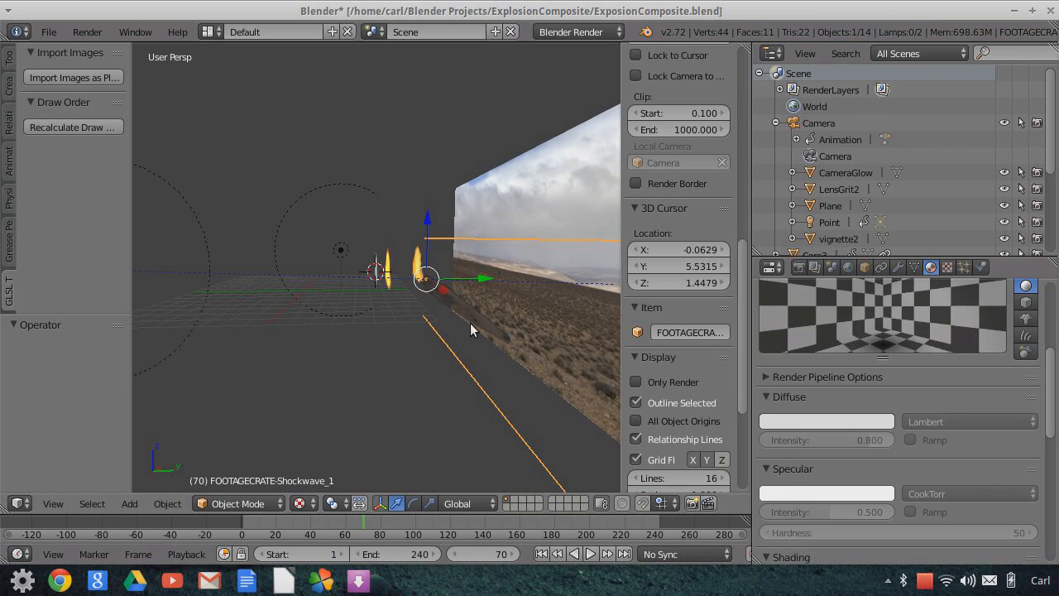
# - Examine how the shockwave plane is placed between the explosion planes and the background plate at frame 70
pyautogui.scroll(3, 468, 313)
pyautogui.scroll(-2, 522, 332)
pyautogui.moveTo(523, 333); pyautogui.dragTo(454, 304, button='middle')
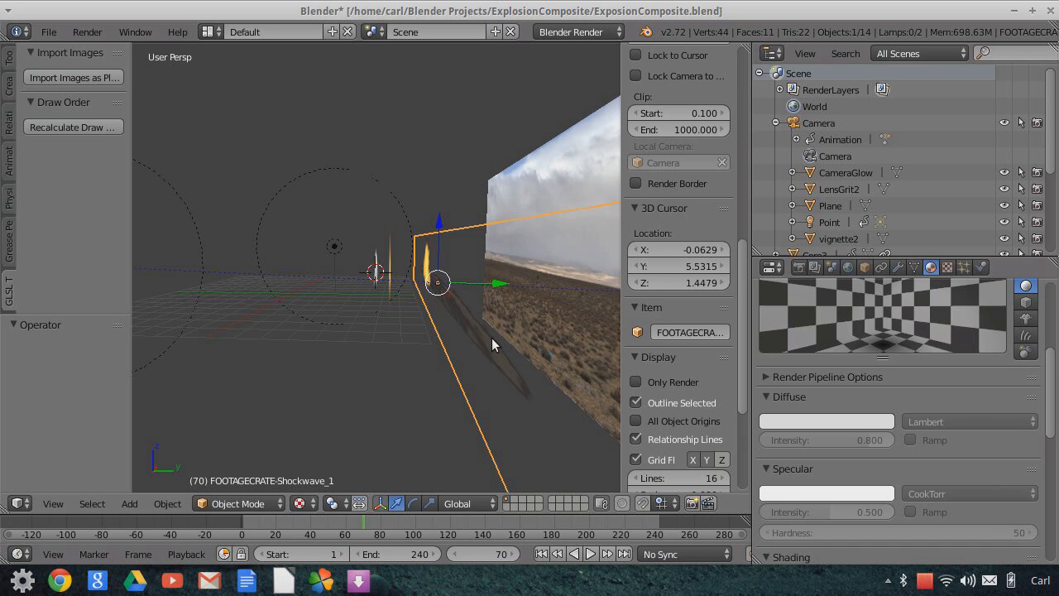
pyautogui.moveTo(493, 338); pyautogui.dragTo(477, 343, button='middle')
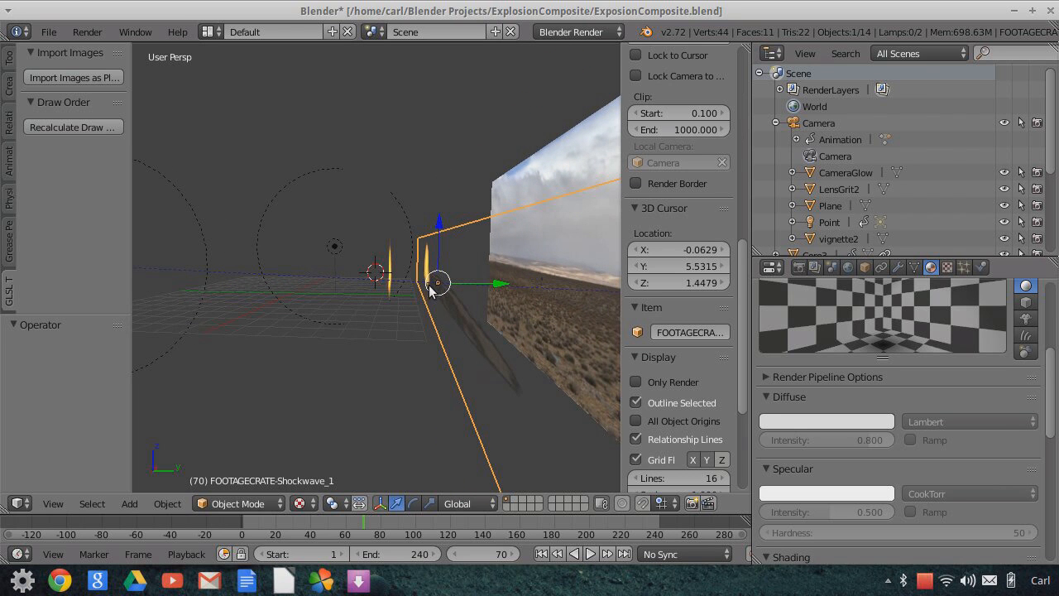
pyautogui.moveTo(599, 417); pyautogui.dragTo(517, 364, button='middle')
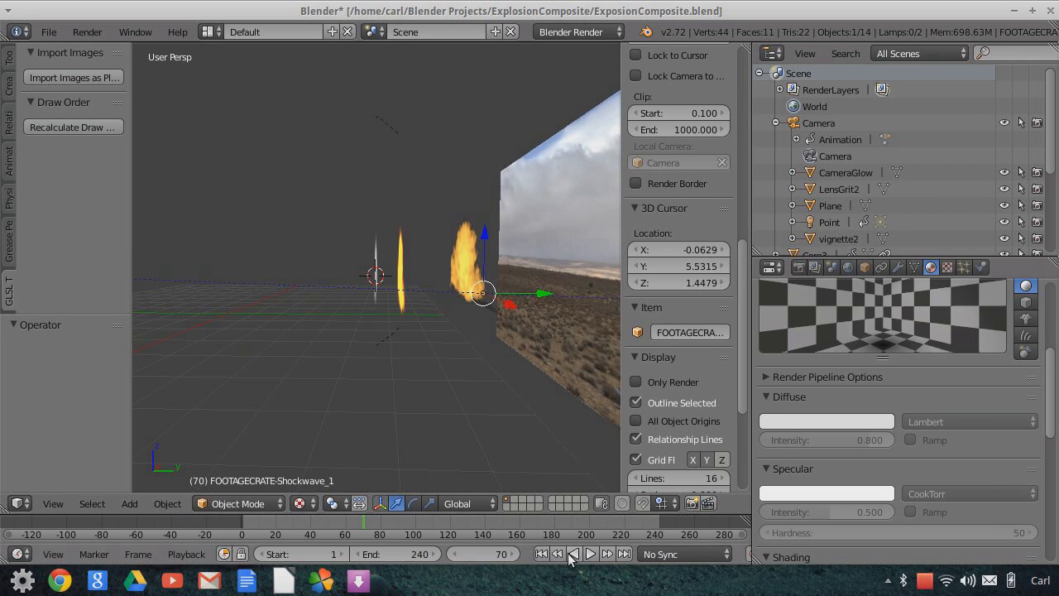
# - Play the animation on to frame 108 and examine the explosion and shockwave planes from the side
pyautogui.click(590, 553)
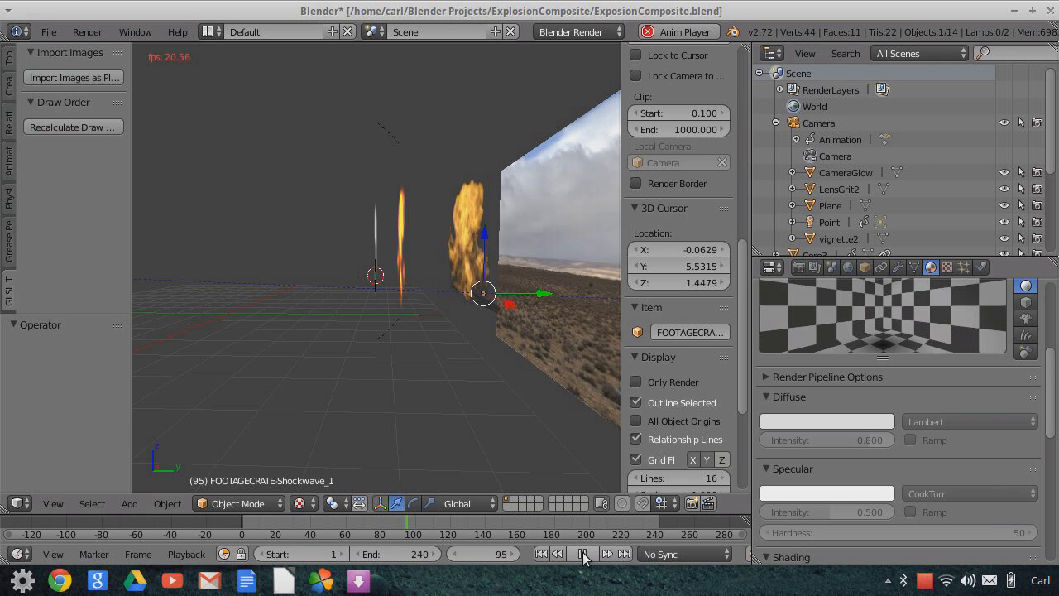
pyautogui.click(584, 554)
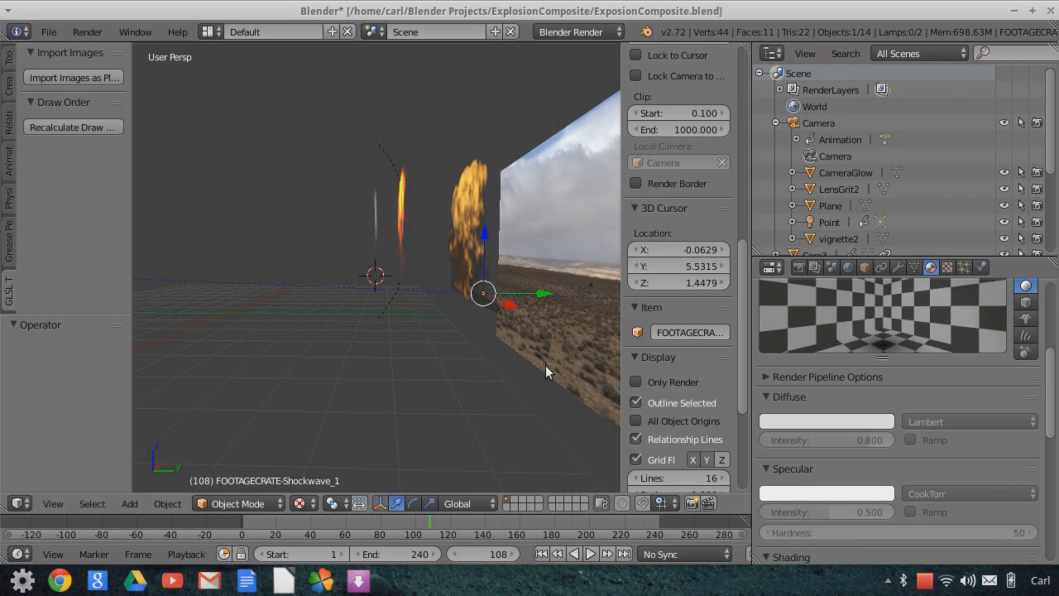
pyautogui.moveTo(503, 363); pyautogui.dragTo(516, 362, button='middle')
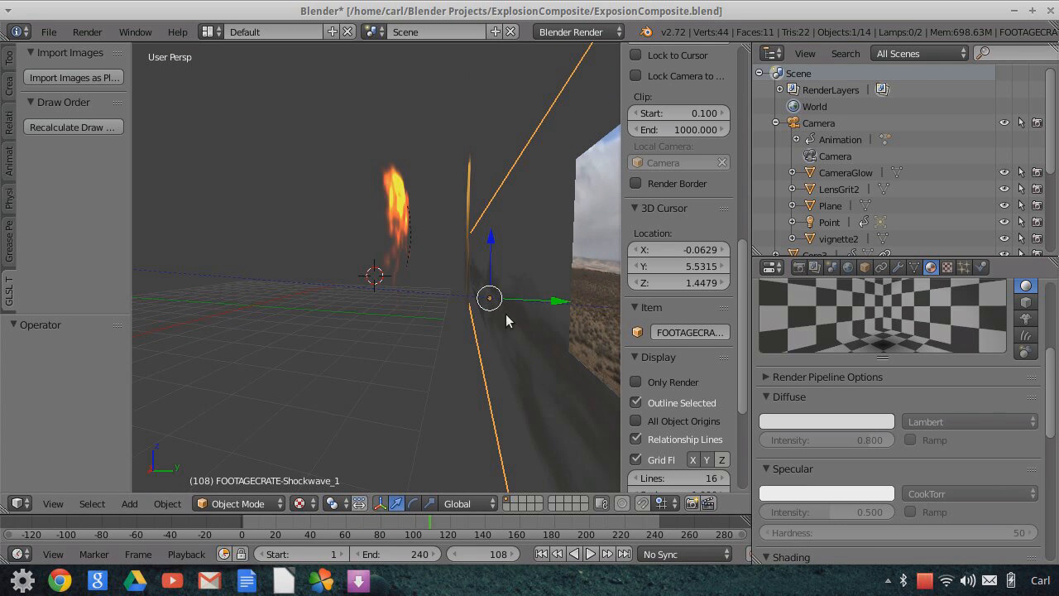
pyautogui.moveTo(474, 321); pyautogui.dragTo(493, 313, button='middle')
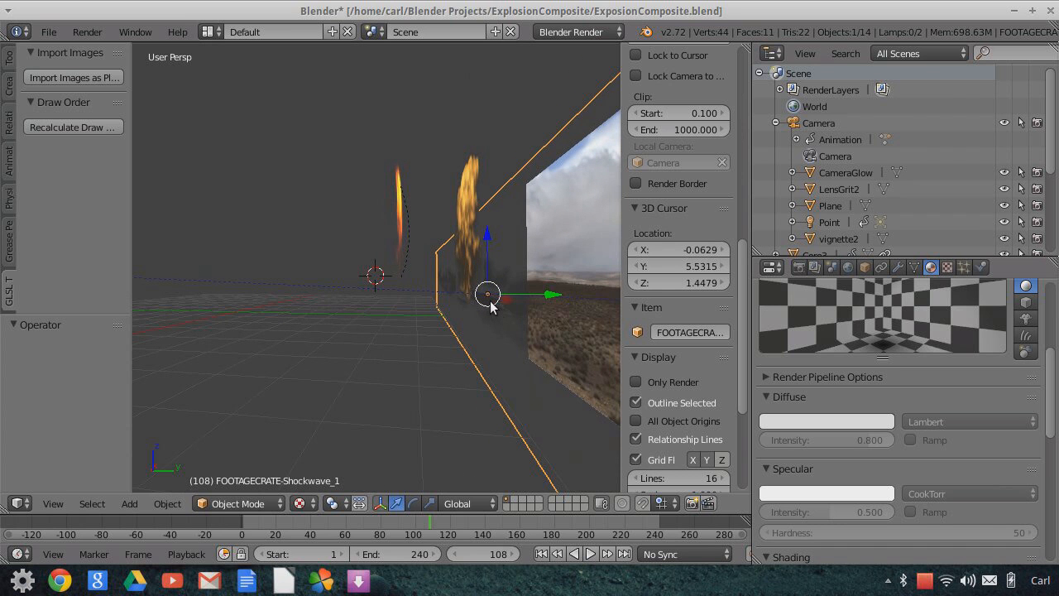
# - Select the FOOTAGECRATE-SlomoExplosion1.001 plane lying along the ground and examine its position relative to the other explosion layers
pyautogui.rightClick(494, 308)
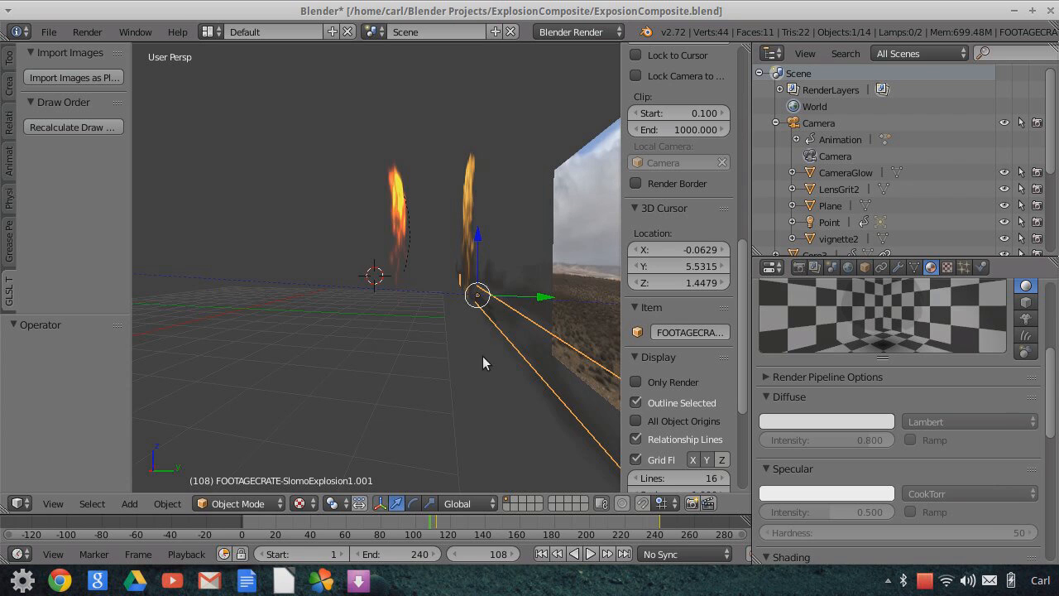
pyautogui.scroll(2, 513, 341)
pyautogui.scroll(-2, 531, 349)
pyautogui.moveTo(533, 350); pyautogui.dragTo(531, 341, button='middle')
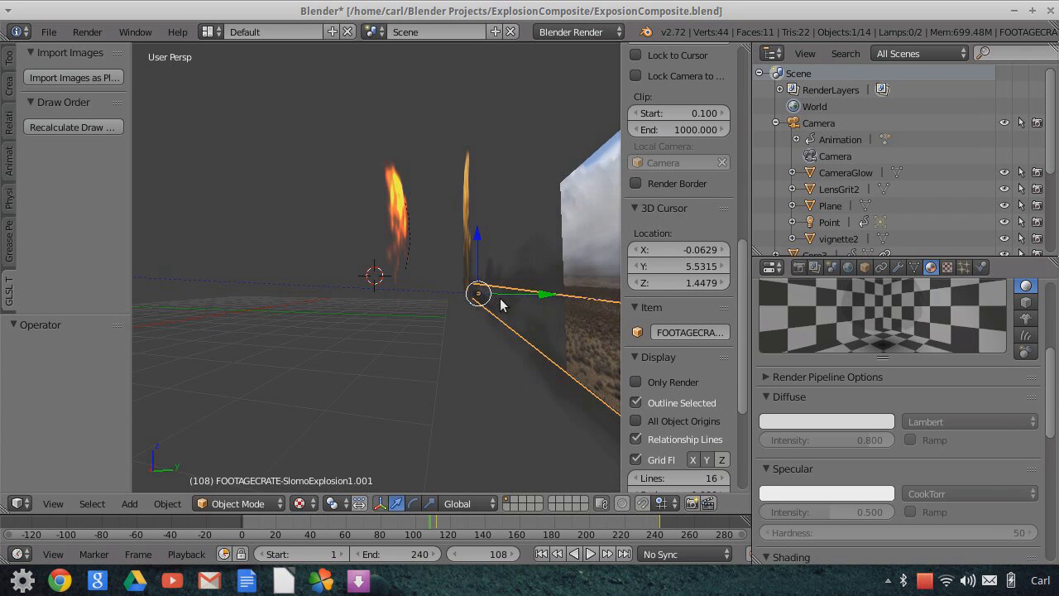
pyautogui.scroll(1, 508, 300)
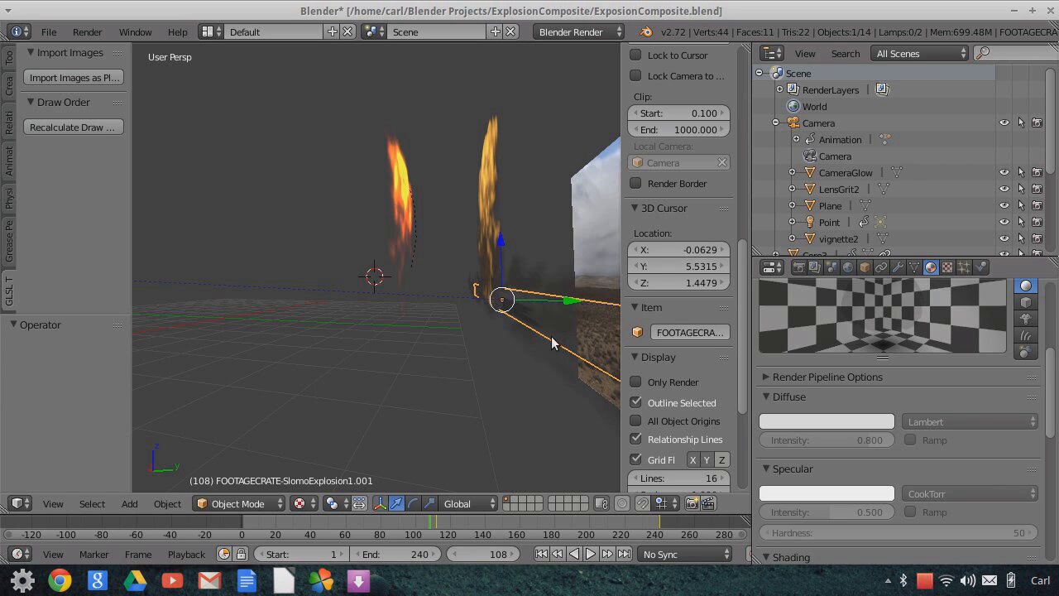
pyautogui.scroll(-5, 541, 345)
pyautogui.moveTo(539, 345); pyautogui.dragTo(583, 348, button='middle')
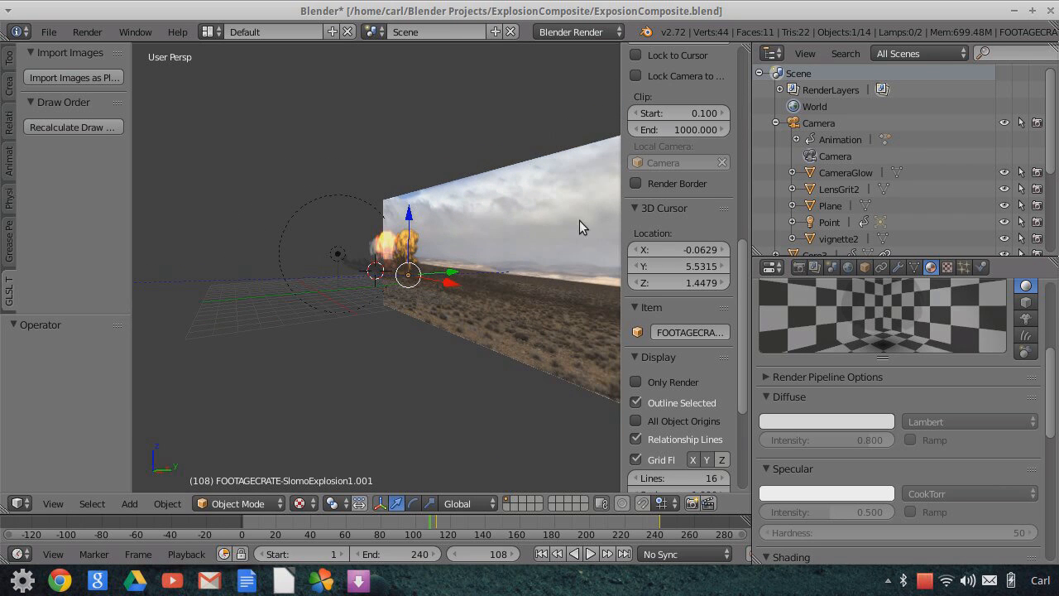
# - Play the animation from the start with the whole scene seen from the side, stopping at frame 59
pyautogui.scroll(-6, 553, 294)
pyautogui.moveTo(553, 294); pyautogui.dragTo(472, 295, button='middle')
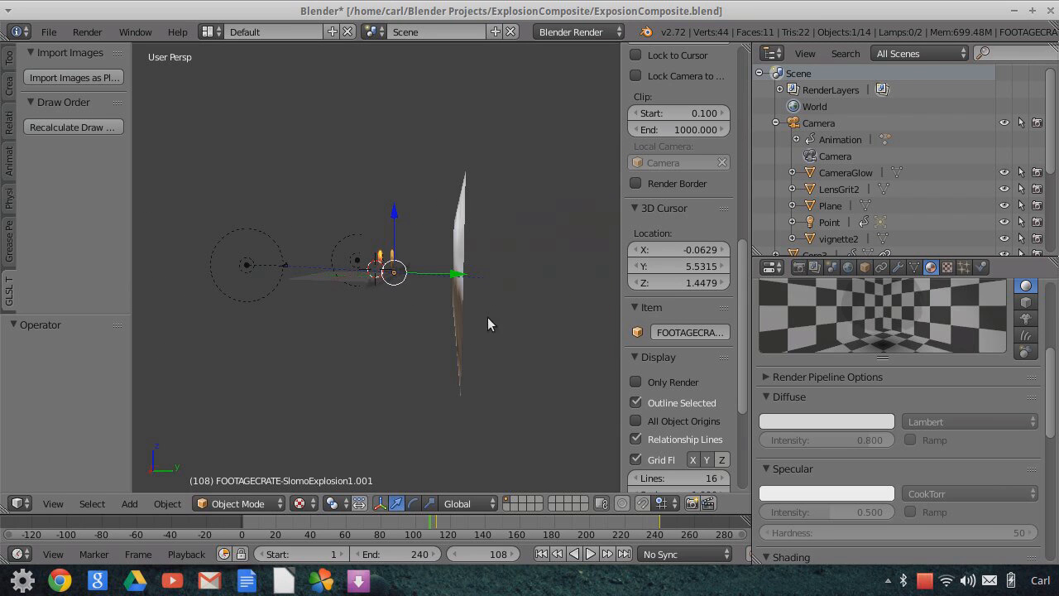
pyautogui.click(542, 553)
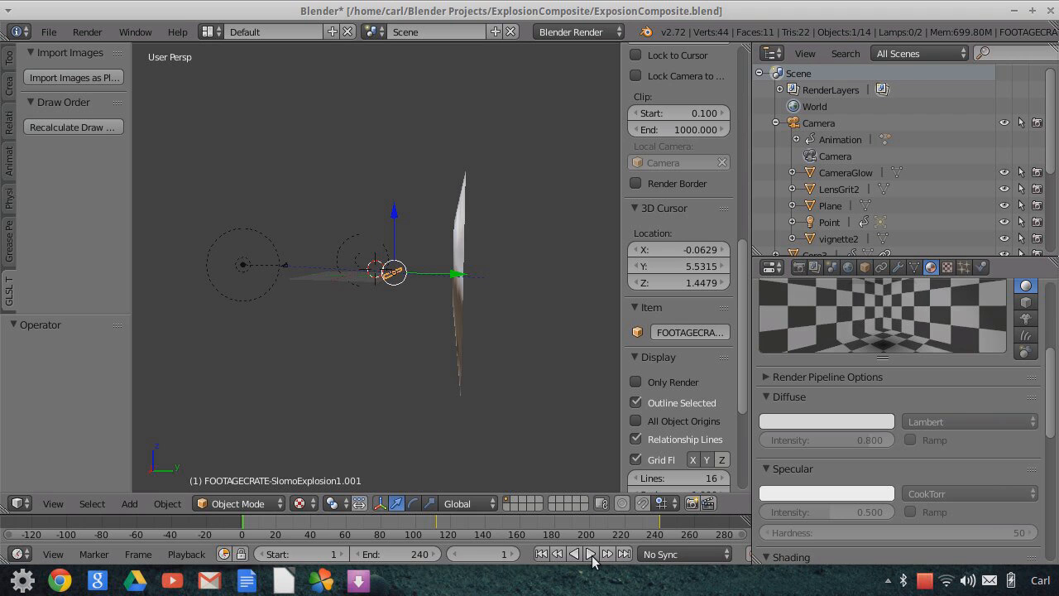
pyautogui.click(590, 555)
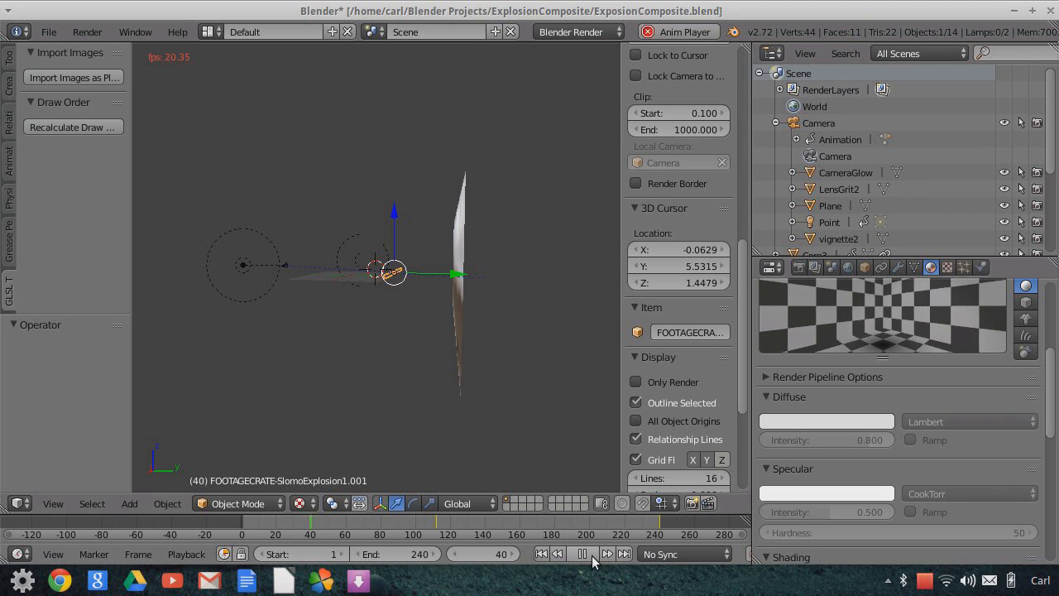
pyautogui.click(583, 554)
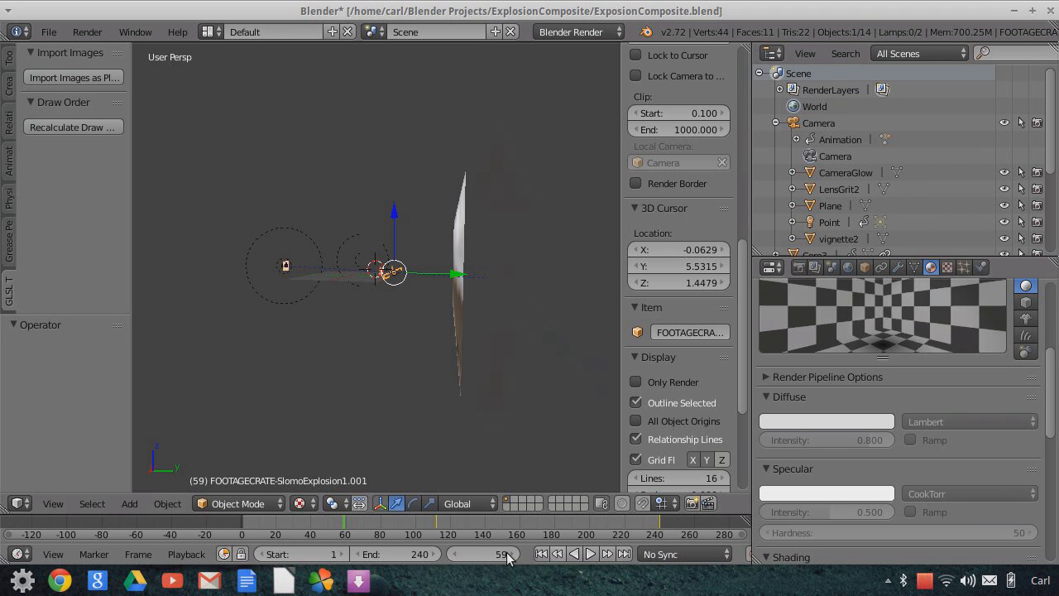
# - Step back to frame 50 and examine the flash flare in relation to the background plate
pyautogui.click(451, 554)
pyautogui.click(451, 553)
pyautogui.click(451, 554)
pyautogui.click(451, 554)
pyautogui.click(450, 553)
pyautogui.click(451, 553)
pyautogui.click(451, 553)
pyautogui.click(450, 553)
pyautogui.click(451, 553)
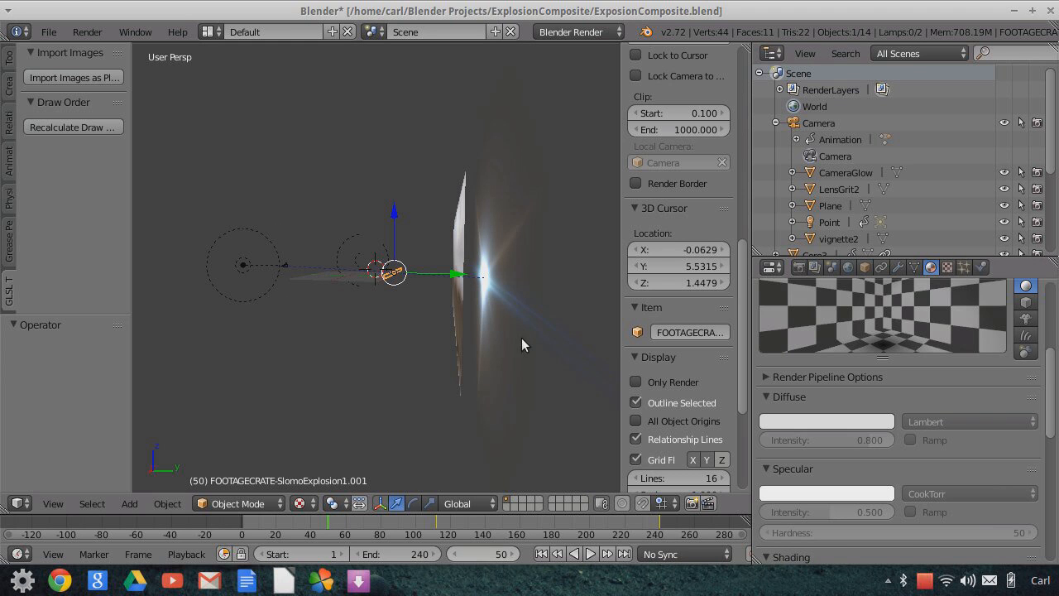
pyautogui.scroll(2, 510, 303)
pyautogui.scroll(-2, 551, 313)
pyautogui.moveTo(552, 316); pyautogui.dragTo(610, 316, button='middle')
pyautogui.moveTo(489, 277); pyautogui.dragTo(537, 288, button='middle')
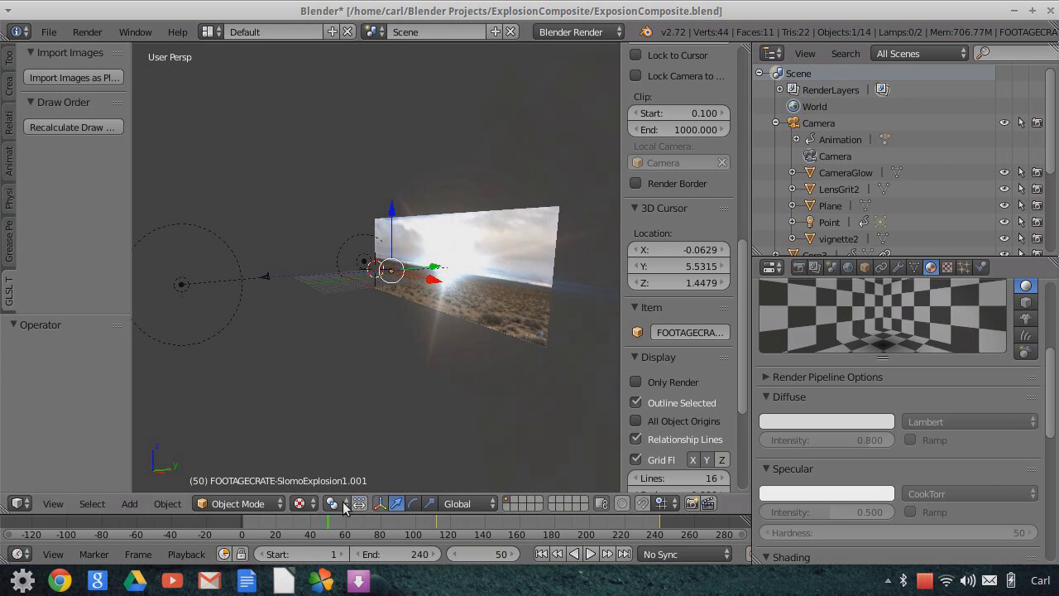
# - View the flash through the camera at frame 50, including the planes extending beyond the camera frame
pyautogui.click(53, 503)
pyautogui.click(76, 442)
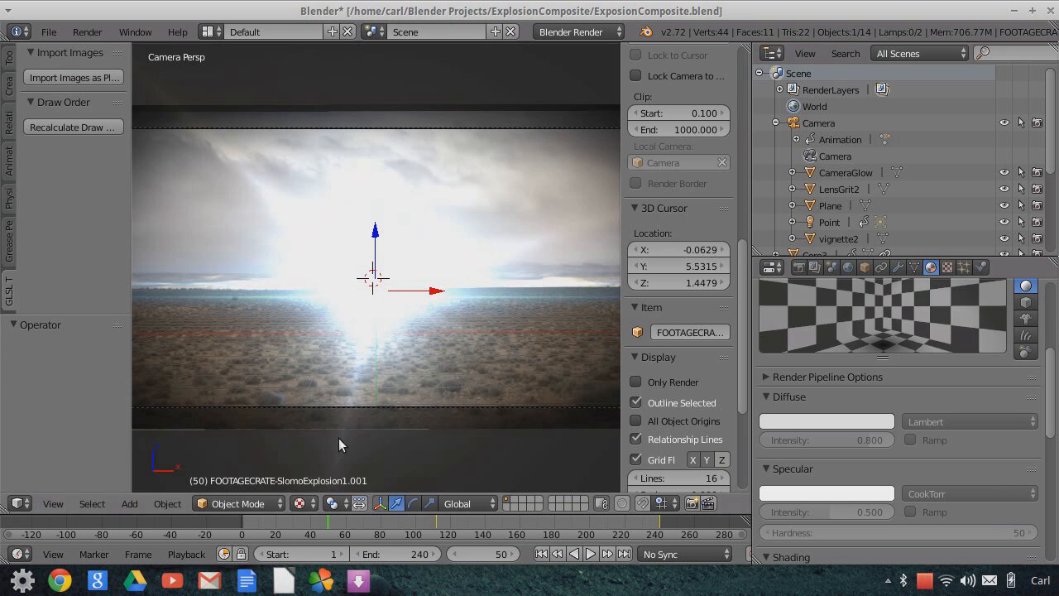
pyautogui.scroll(-3, 368, 326)
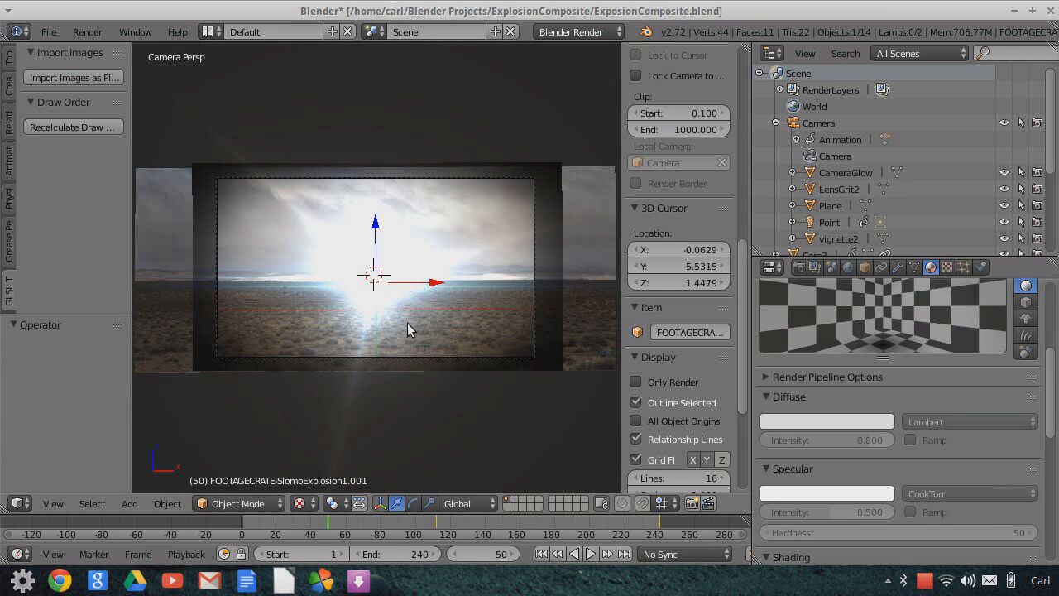
pyautogui.scroll(-2, 414, 324)
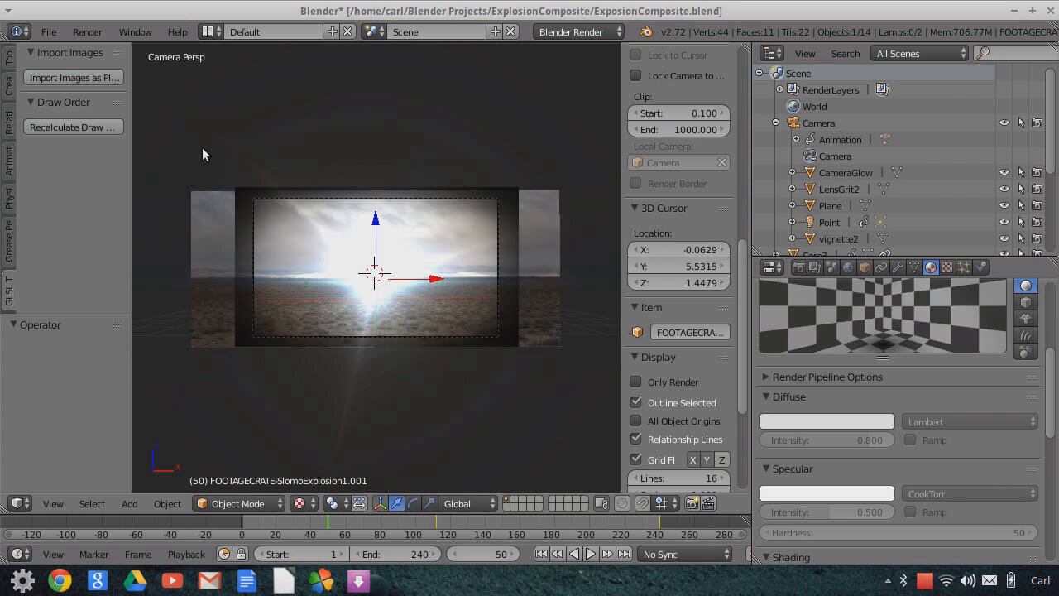
# - Switch to the Video Editing layout and change the lower image editor into a Video Sequence Editor
pyautogui.click(210, 31)
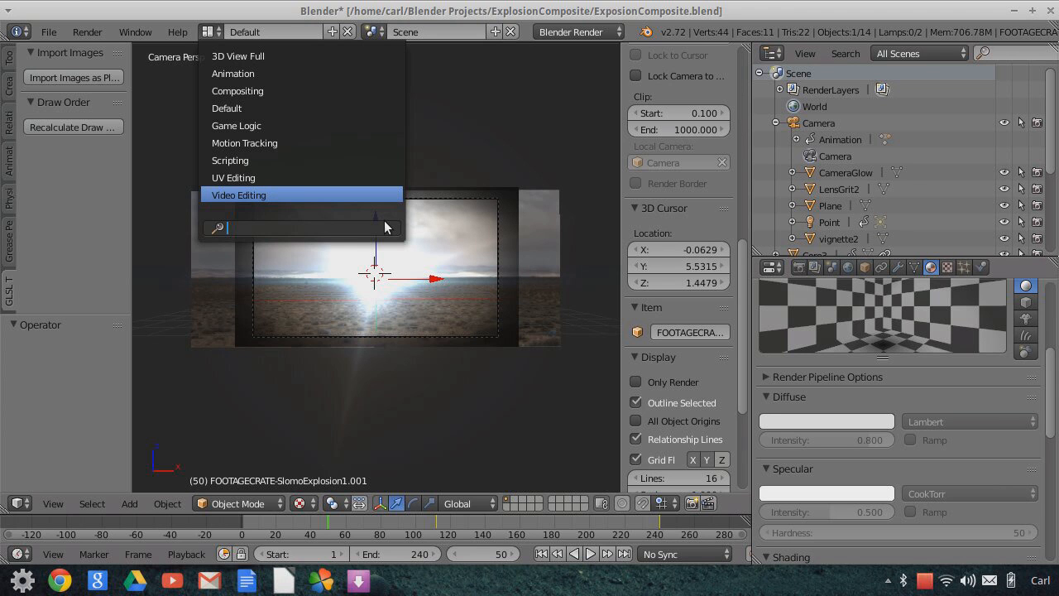
pyautogui.press('Return')
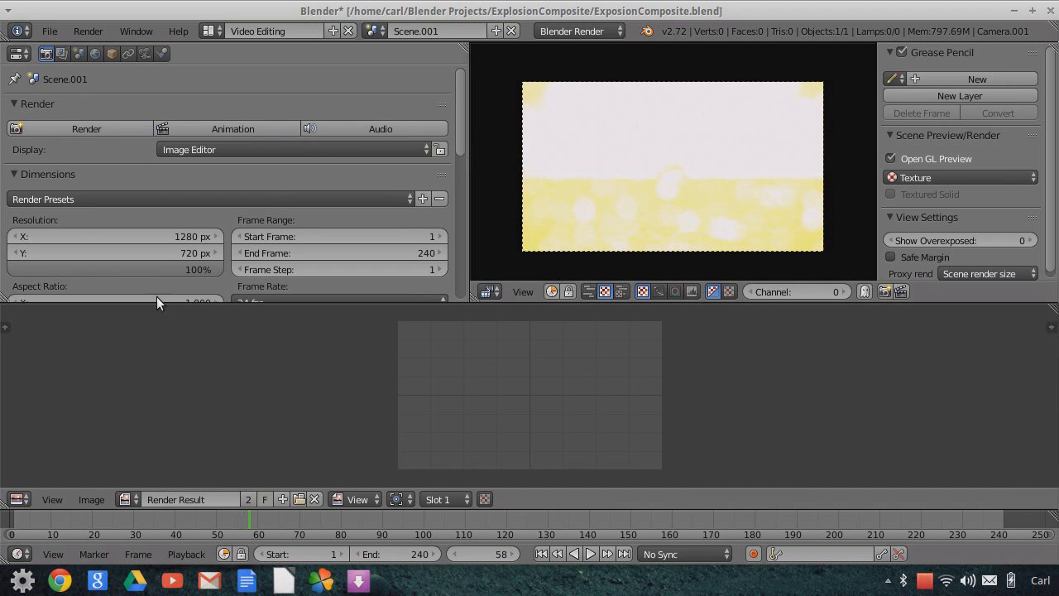
pyautogui.click(19, 498)
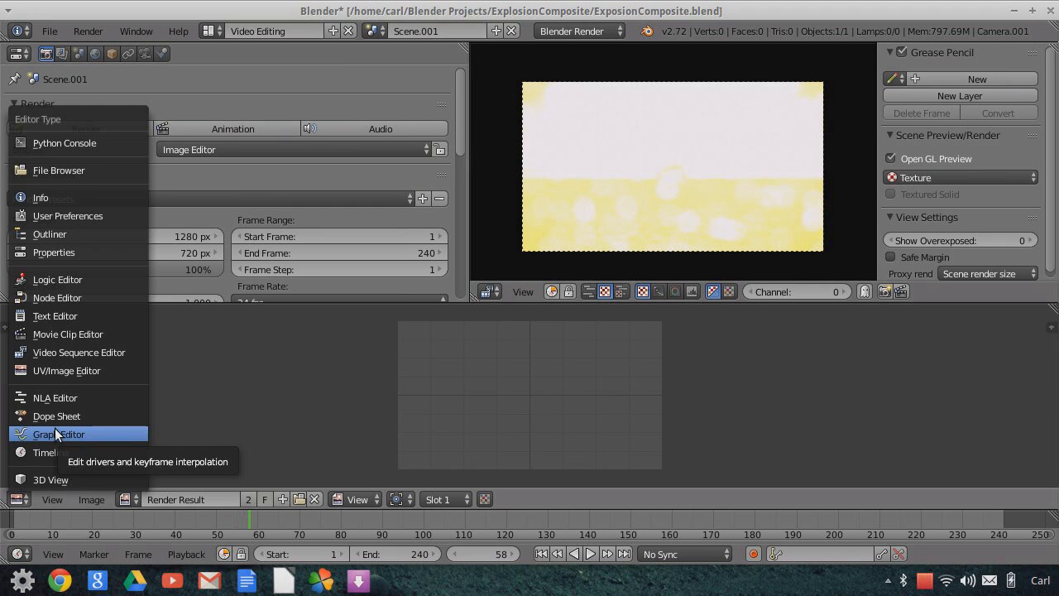
pyautogui.click(54, 428)
pyautogui.click(23, 497)
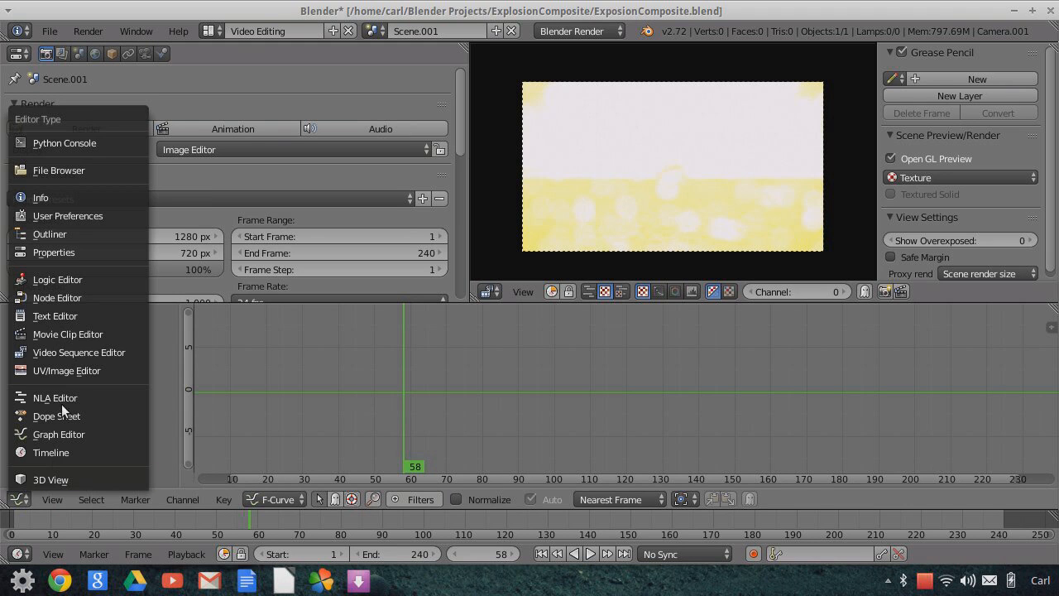
pyautogui.click(67, 349)
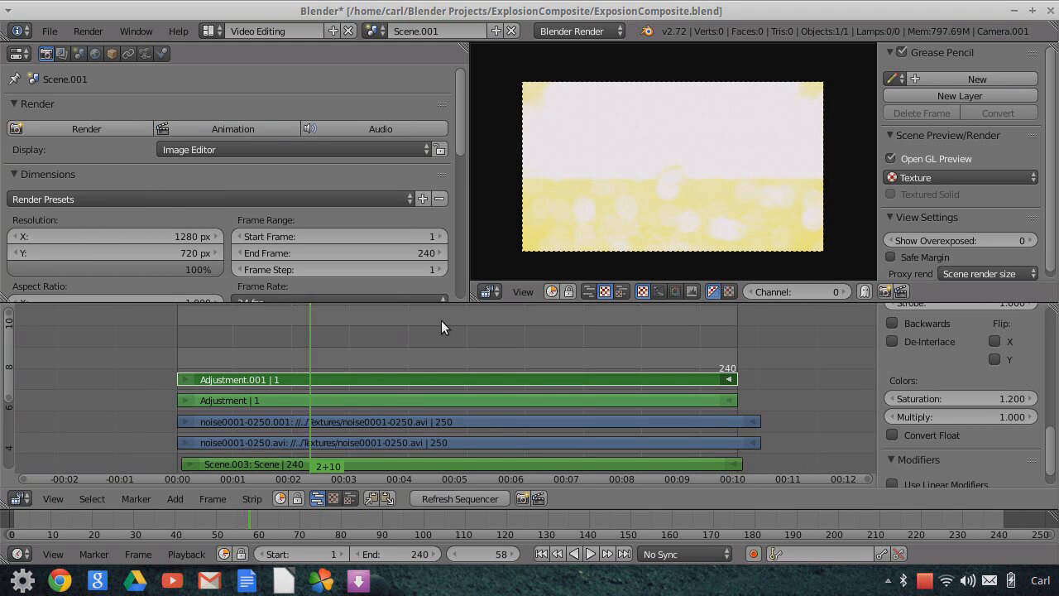
# - Examine the scene, noise and adjustment strips stacked in the sequencer and preview the composite at frame 134
pyautogui.scroll(-1, 576, 362)
pyautogui.moveTo(607, 348); pyautogui.dragTo(590, 444, button='middle')
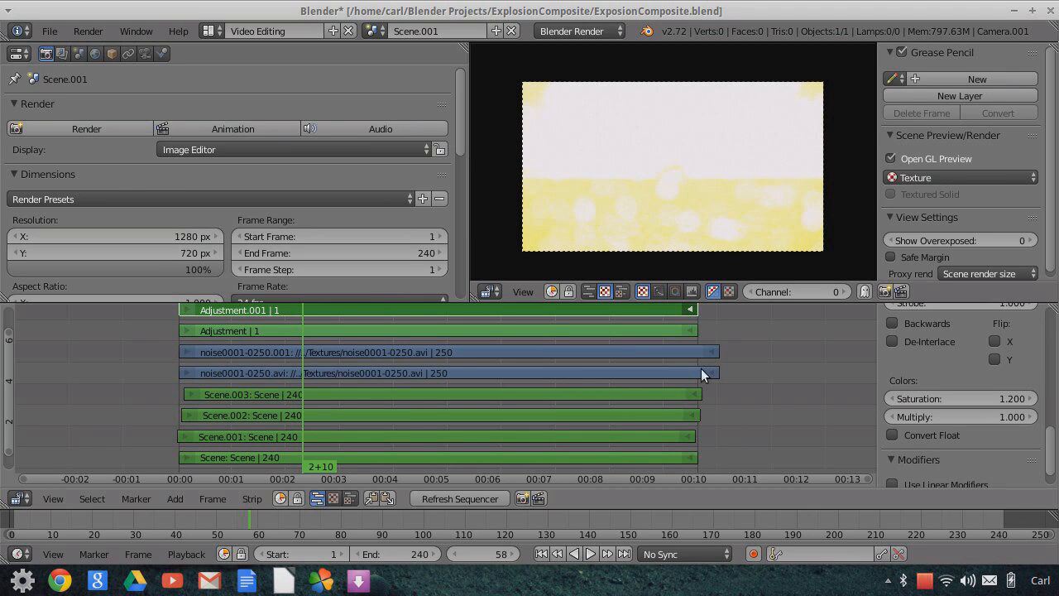
pyautogui.moveTo(746, 392); pyautogui.dragTo(761, 418, button='middle')
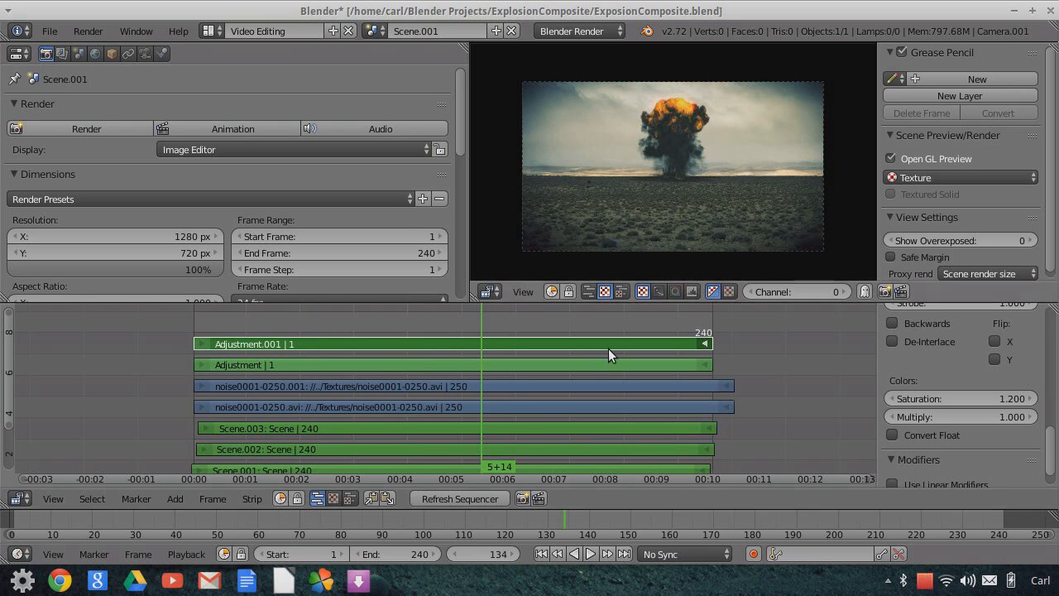
# - Examine the explosion composite in the sequencer preview up close and at full frame, alongside the strip stack
pyautogui.scroll(2, 676, 177)
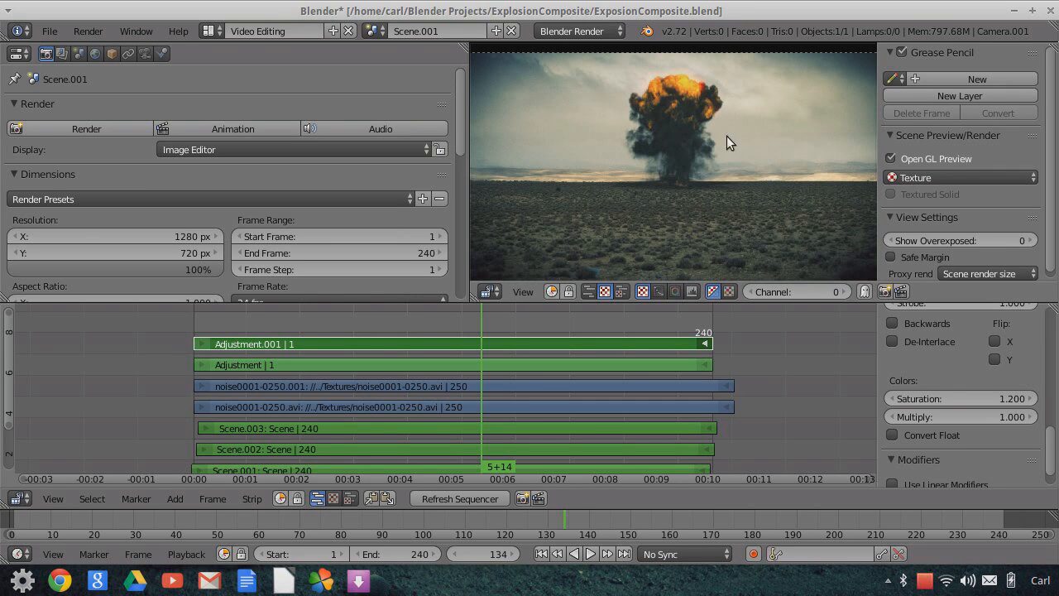
pyautogui.scroll(-2, 754, 209)
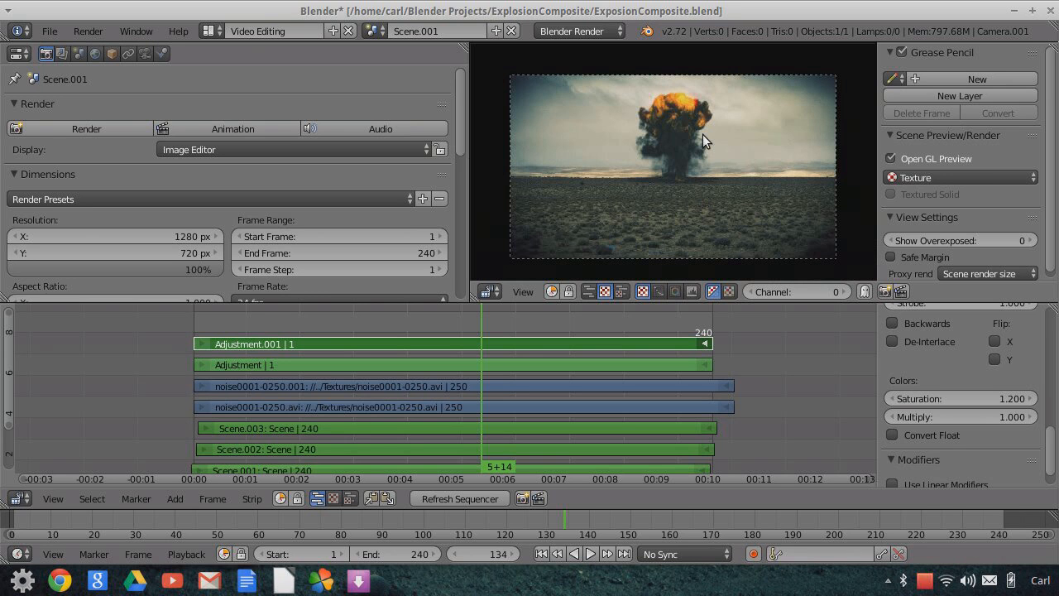
pyautogui.scroll(2, 718, 165)
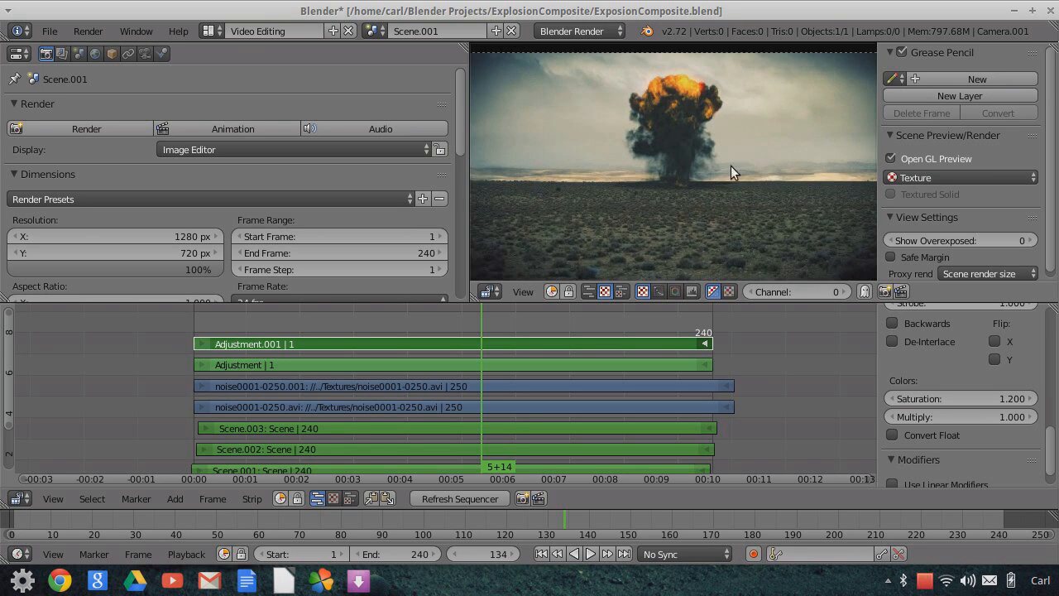
pyautogui.scroll(-2, 701, 180)
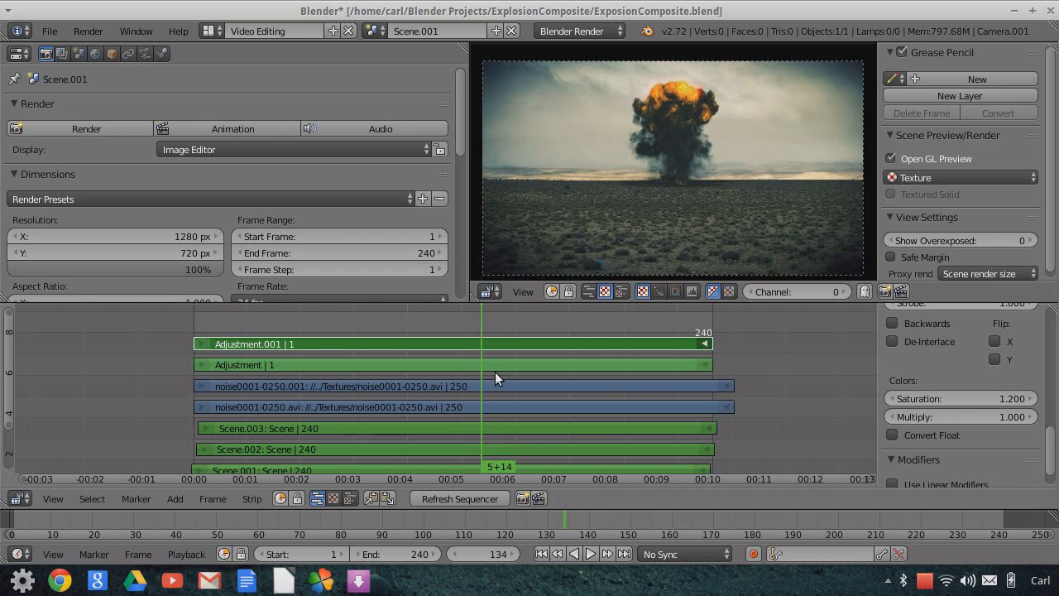
pyautogui.scroll(-1, 672, 181)
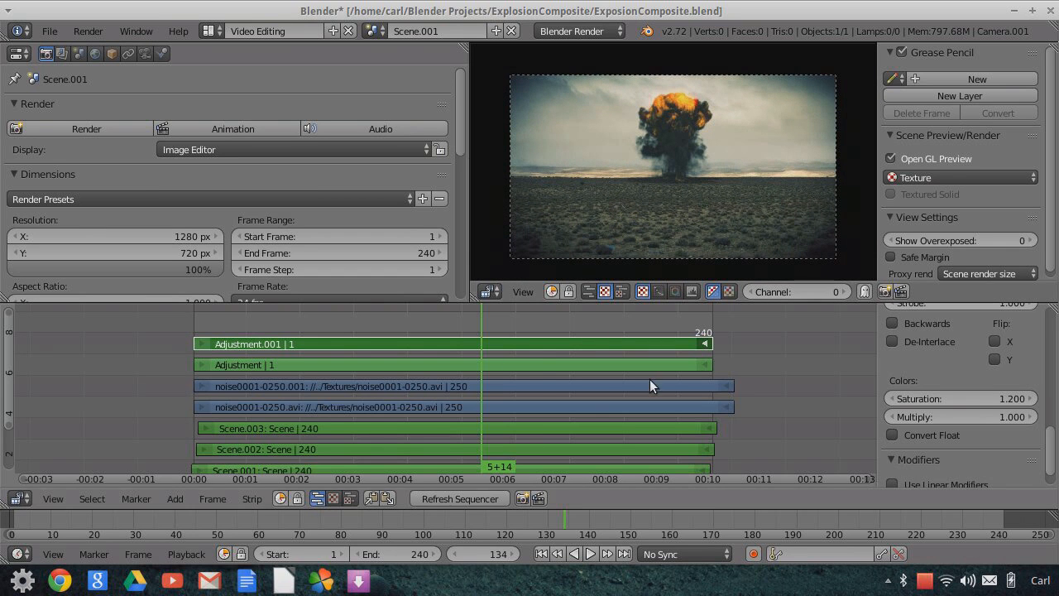
pyautogui.moveTo(771, 370); pyautogui.dragTo(748, 379, button='middle')
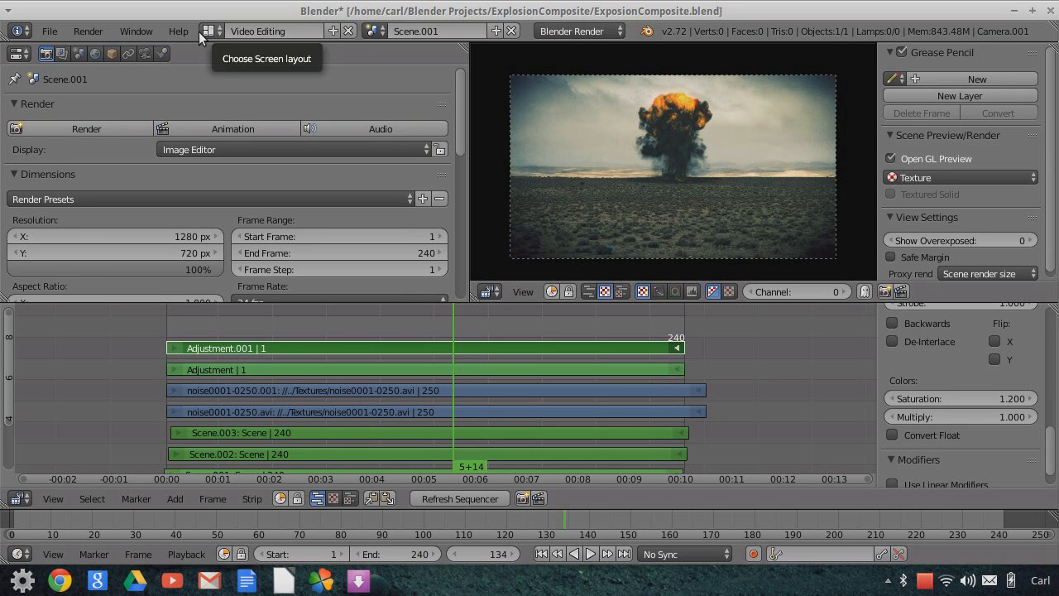
# - Start a new project by reloading the start-up file
pyautogui.click(45, 33)
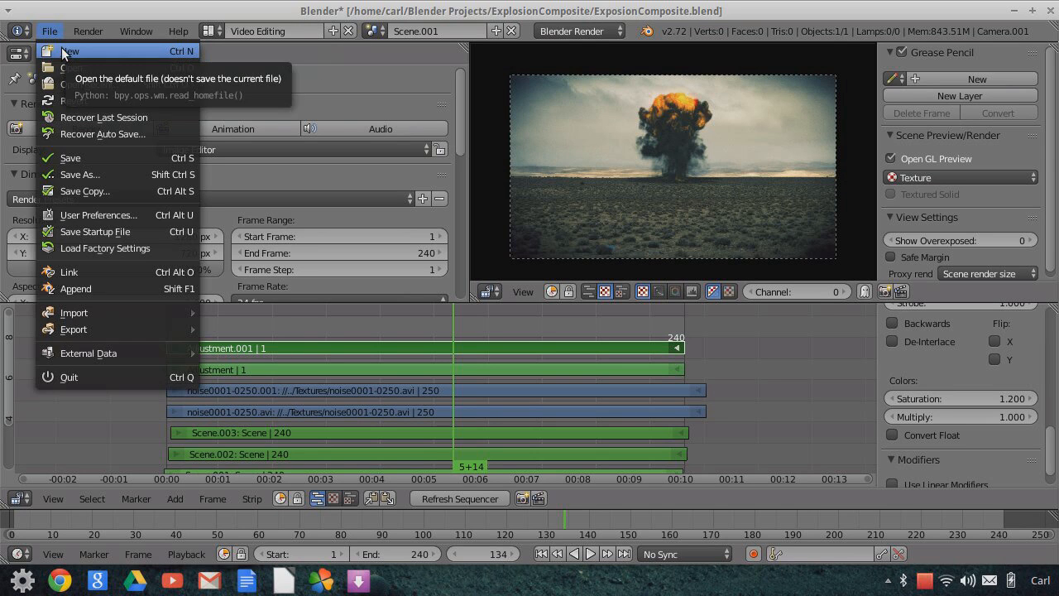
pyautogui.click(65, 54)
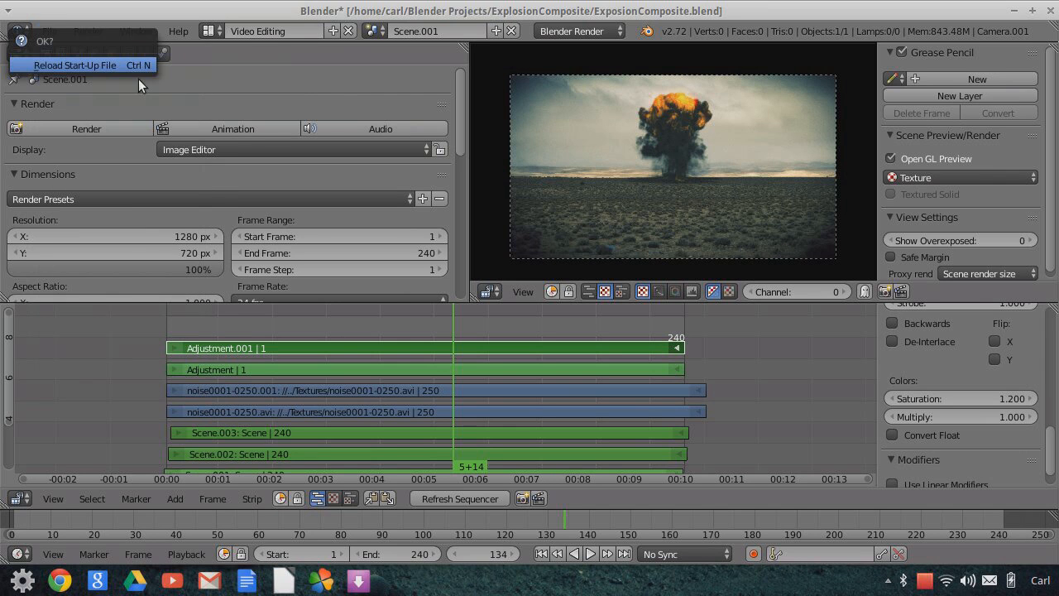
pyautogui.click(98, 64)
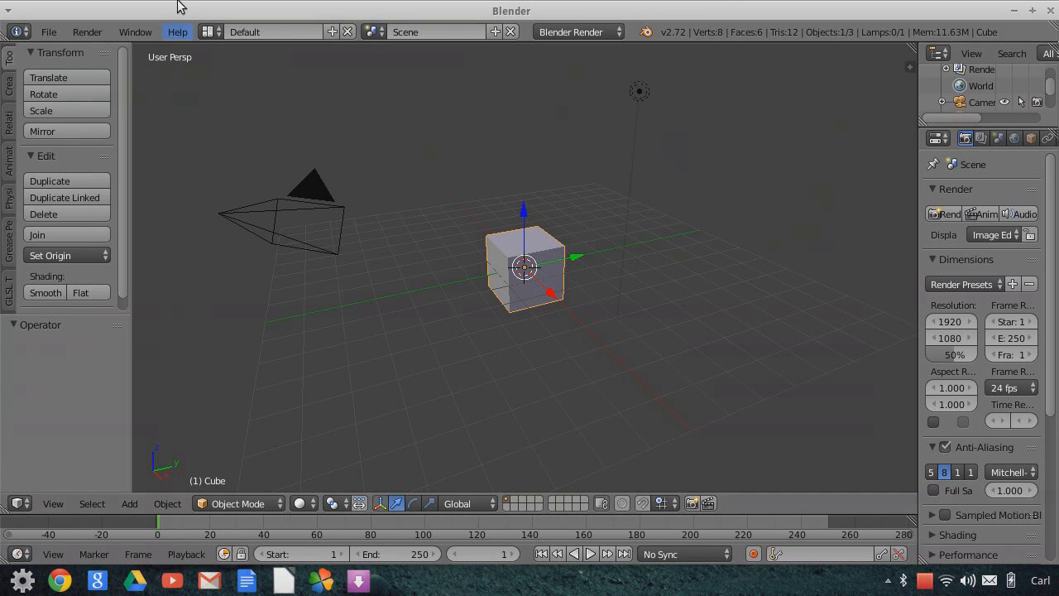
# - Bring up the GLSL tools for importing images as planes and look over the Addons list in the User Preferences
pyautogui.scroll(-1, 65, 133)
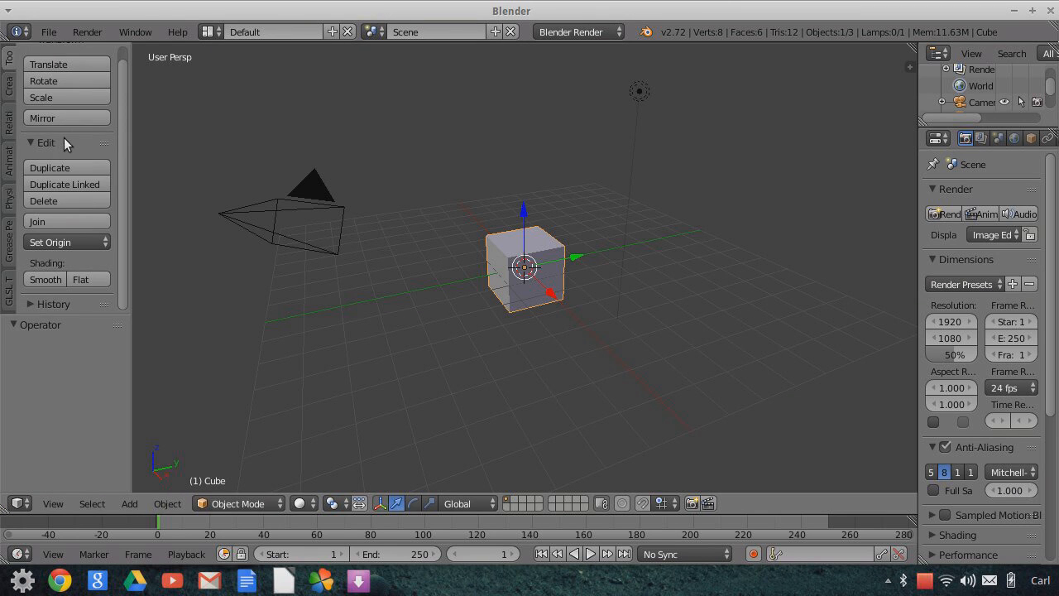
pyautogui.click(9, 290)
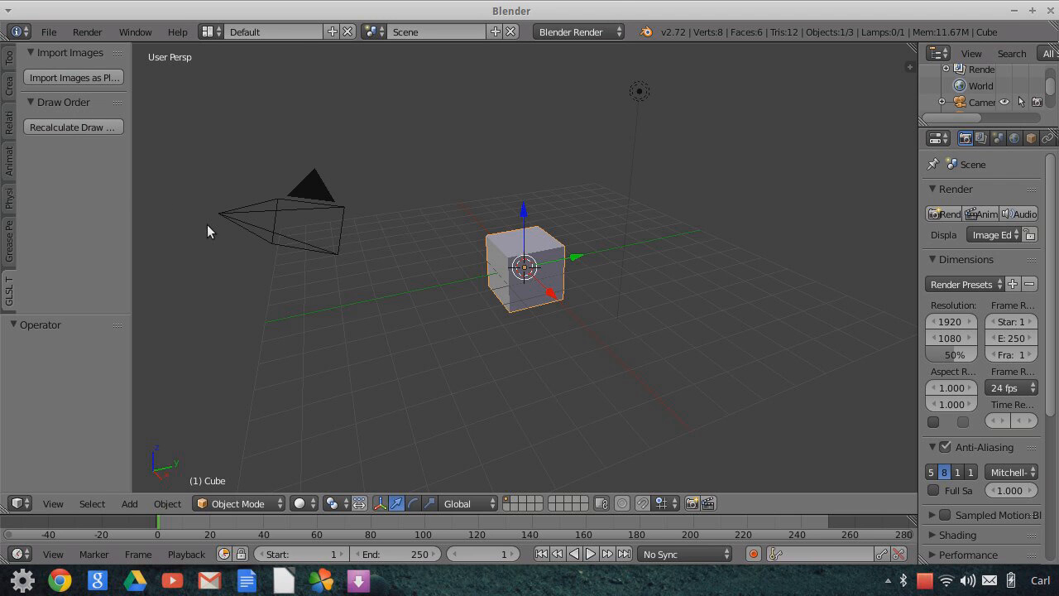
pyautogui.click(49, 32)
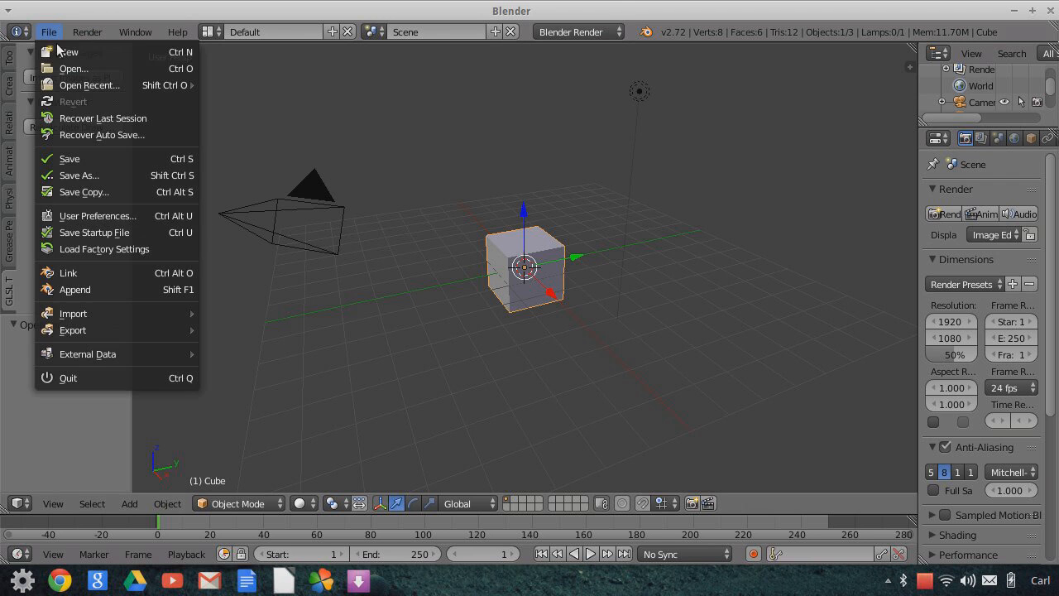
pyautogui.click(98, 216)
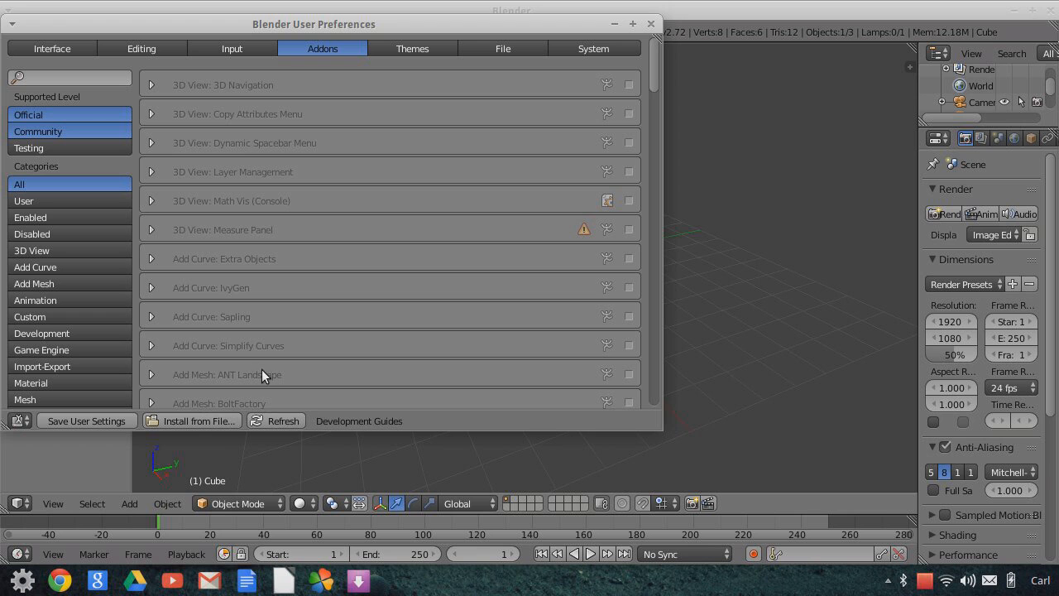
pyautogui.click(651, 23)
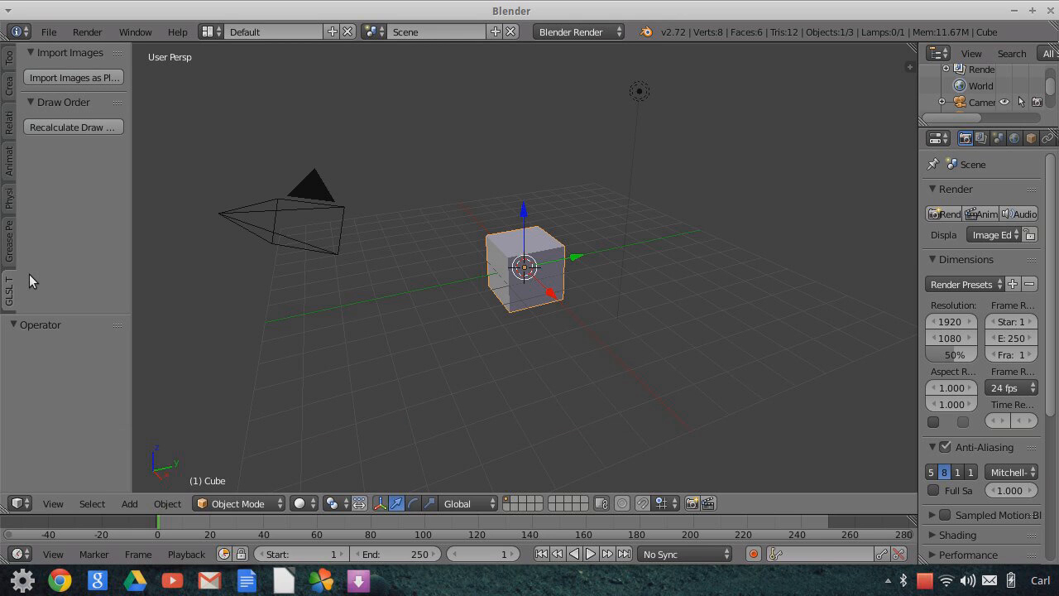
# - Switch to the front view and align the active camera to it
pyautogui.click(55, 503)
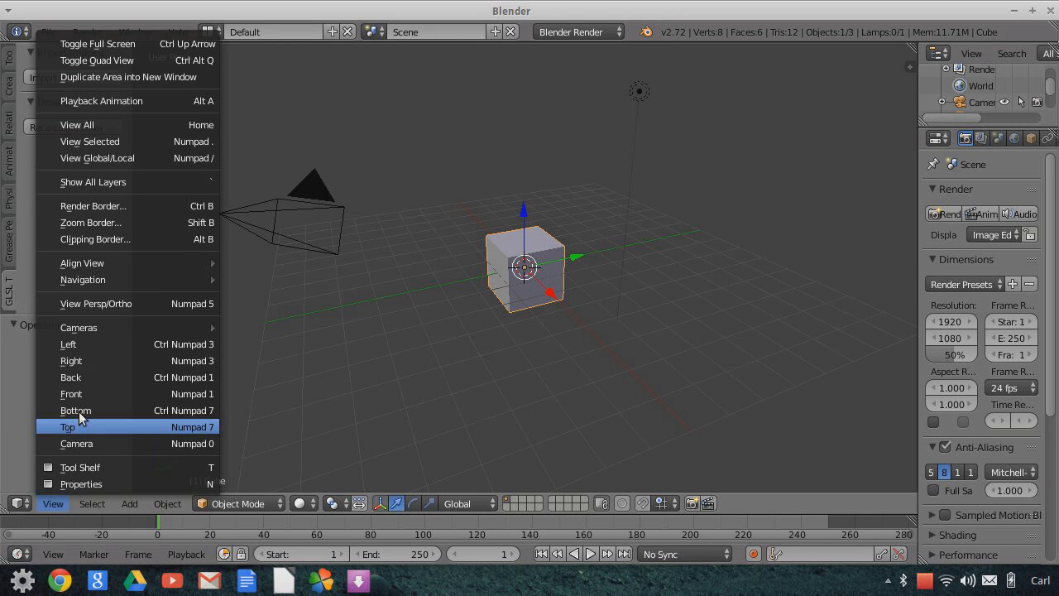
pyautogui.moveTo(174, 259)
pyautogui.moveTo(239, 262)
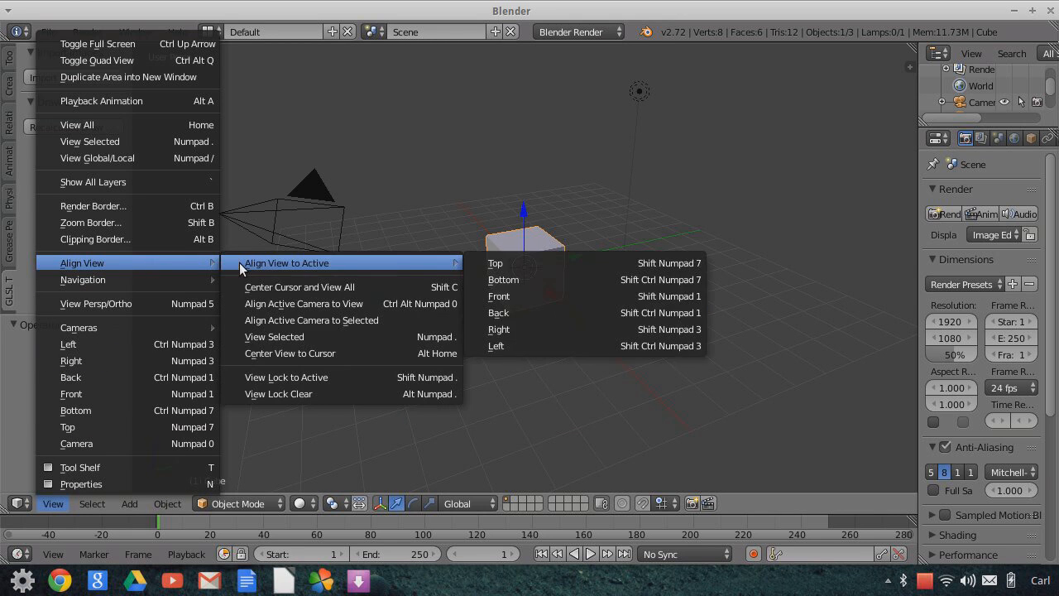
pyautogui.click(99, 392)
pyautogui.click(53, 503)
pyautogui.moveTo(211, 264)
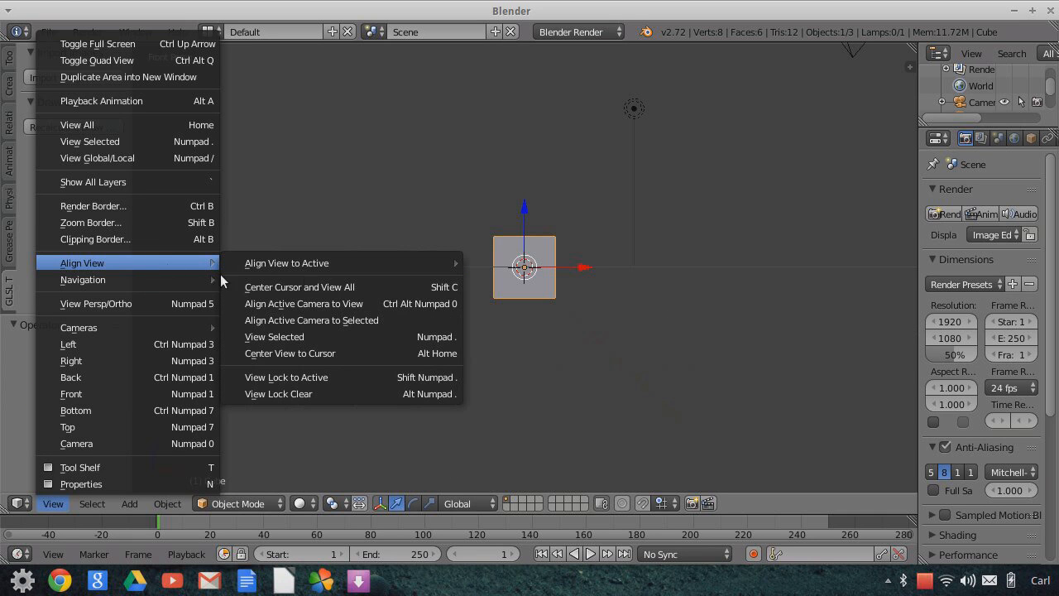
pyautogui.click(311, 303)
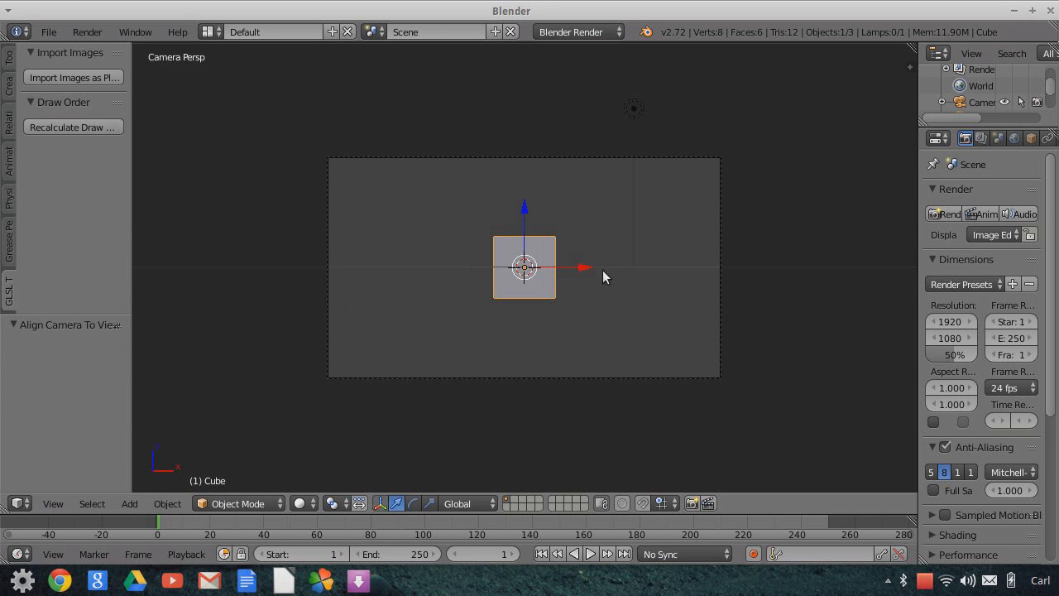
# - Raise the camera about 1.77 units along the global Z axis
pyautogui.rightClick(718, 283)
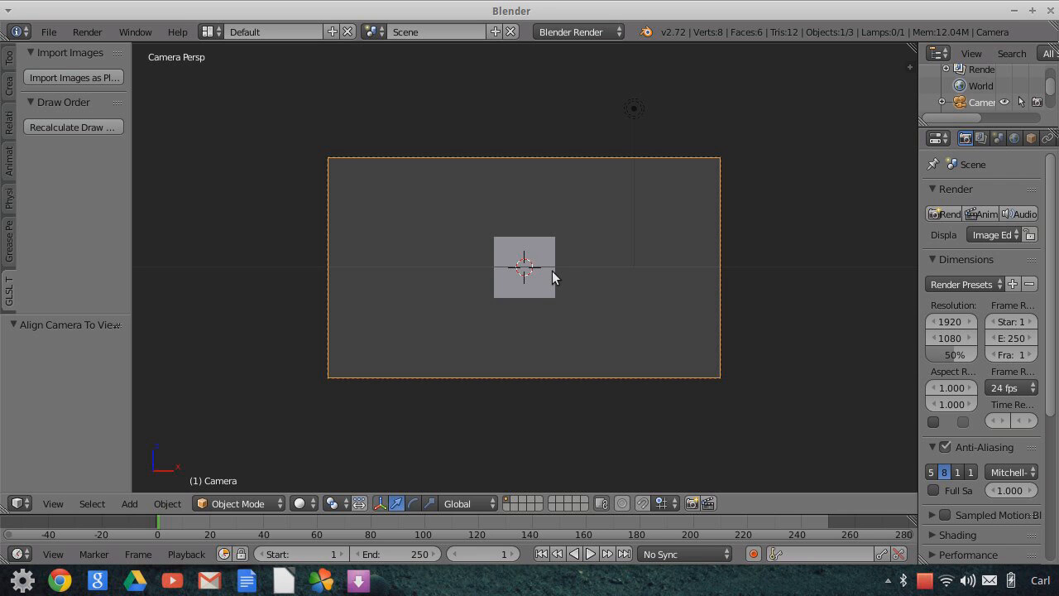
pyautogui.press('g')
pyautogui.press('z')
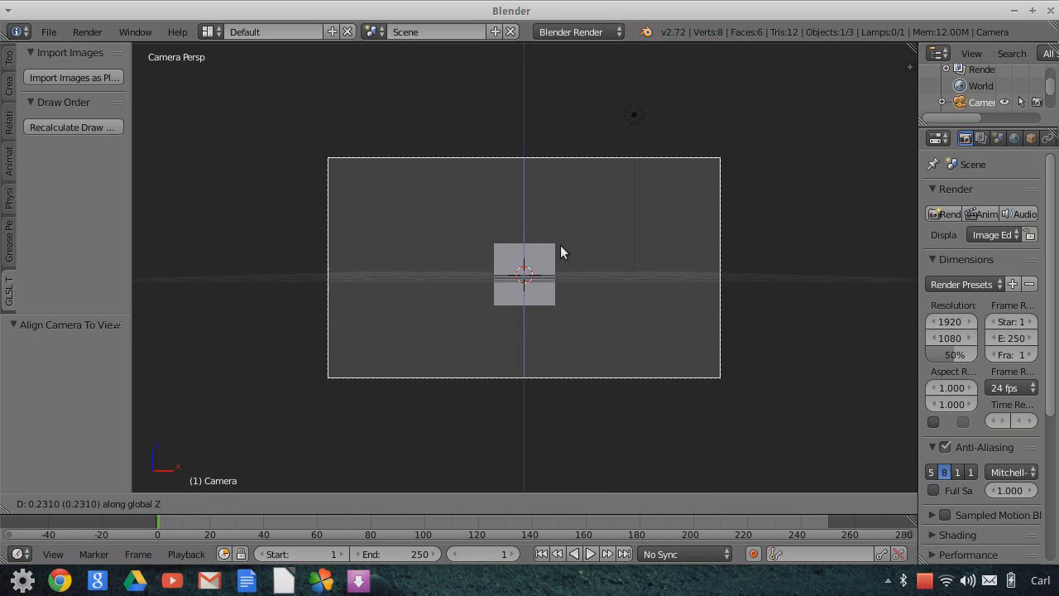
pyautogui.click(573, 145)
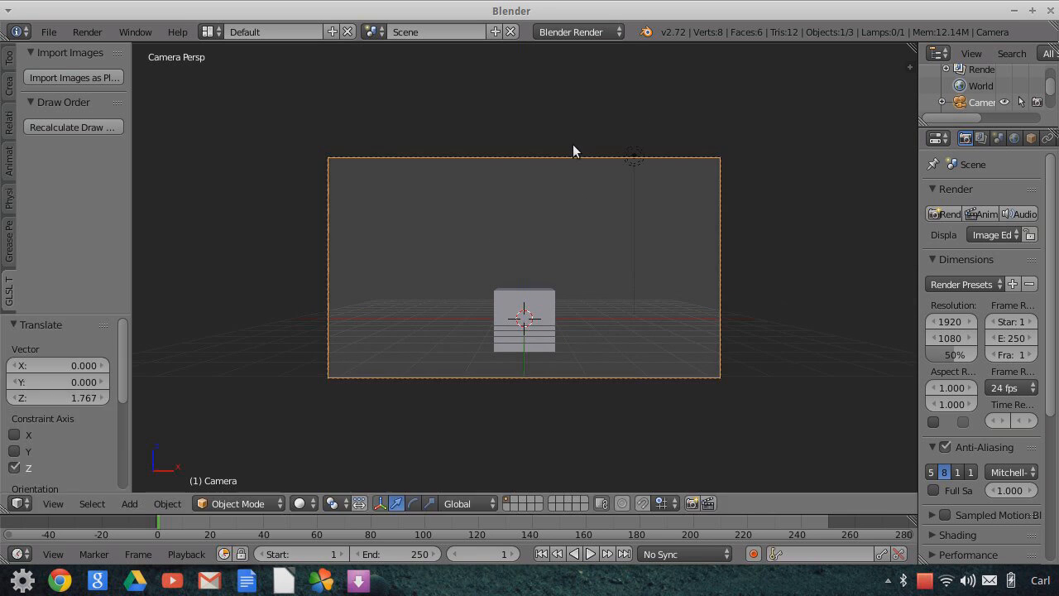
# - Delete the default cube and the lamp from the scene
pyautogui.rightClick(548, 306)
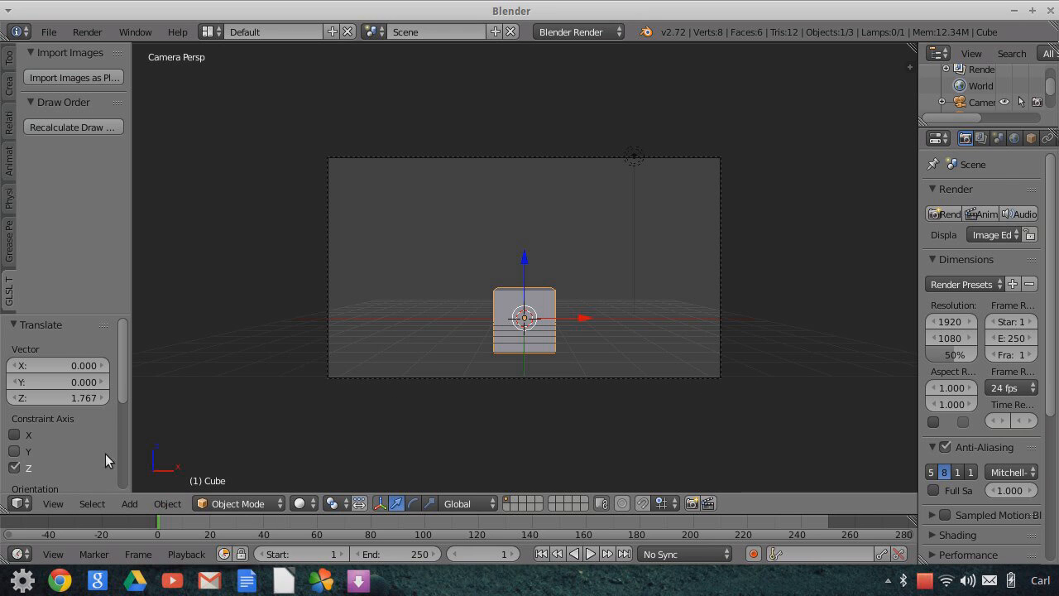
pyautogui.click(56, 503)
pyautogui.moveTo(133, 264)
pyautogui.press('x')
pyautogui.click(556, 323)
pyautogui.rightClick(633, 157)
pyautogui.press('x')
pyautogui.click(630, 165)
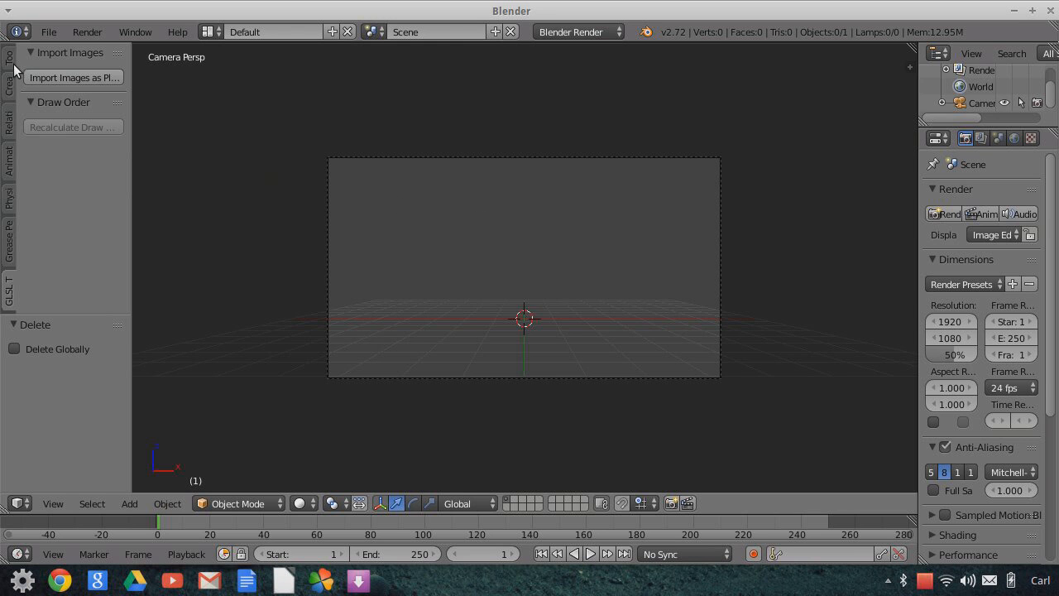
# - Start importing images as planes and choose LandscapeArid0142_1_M.jpg from the Textures folder, browsing with thumbnails
pyautogui.click(56, 77)
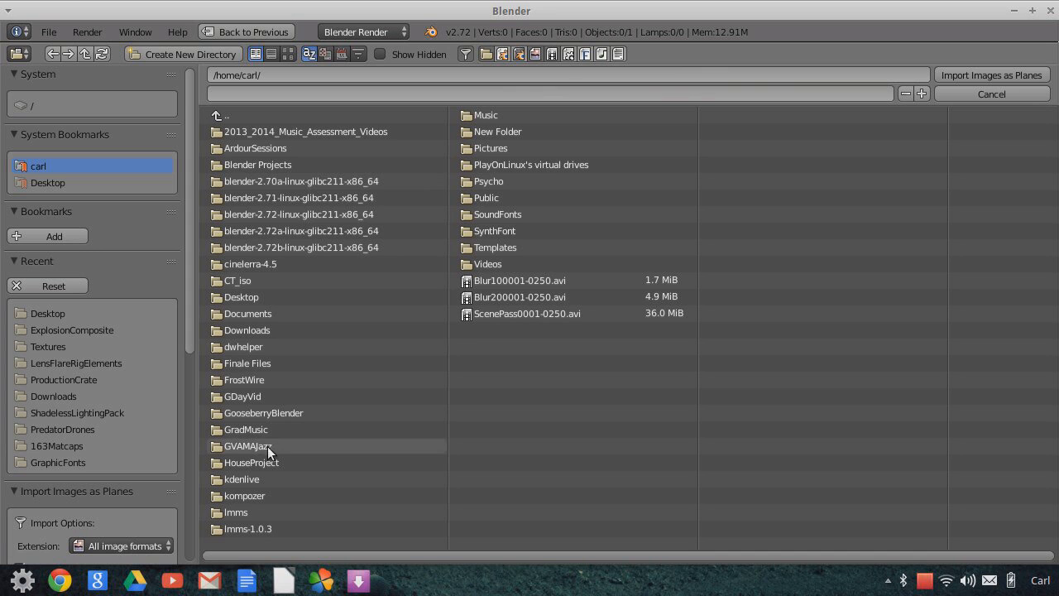
pyautogui.click(49, 346)
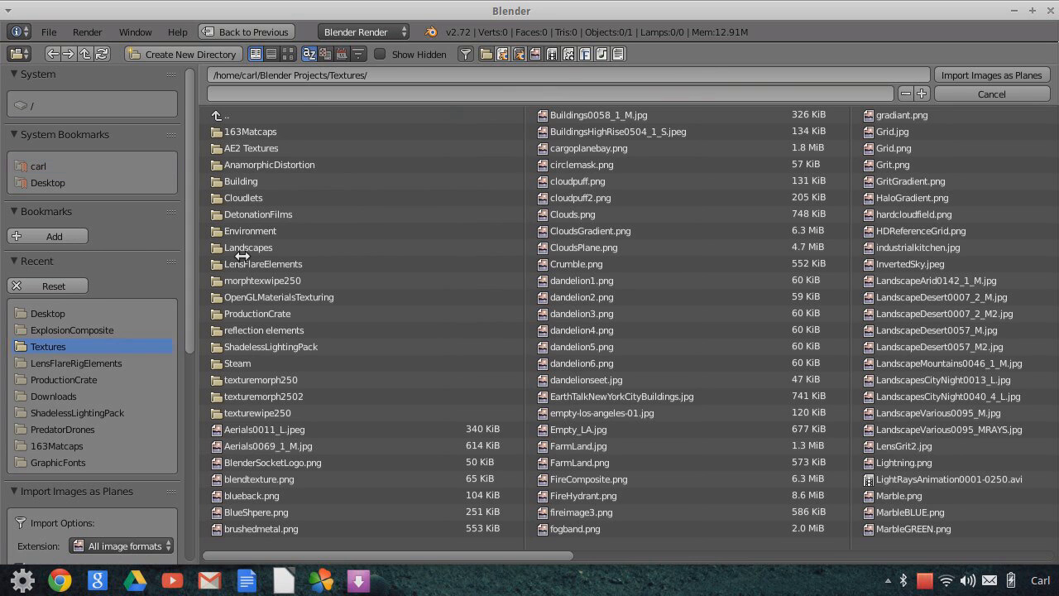
pyautogui.click(287, 54)
pyautogui.scroll(-10, 726, 434)
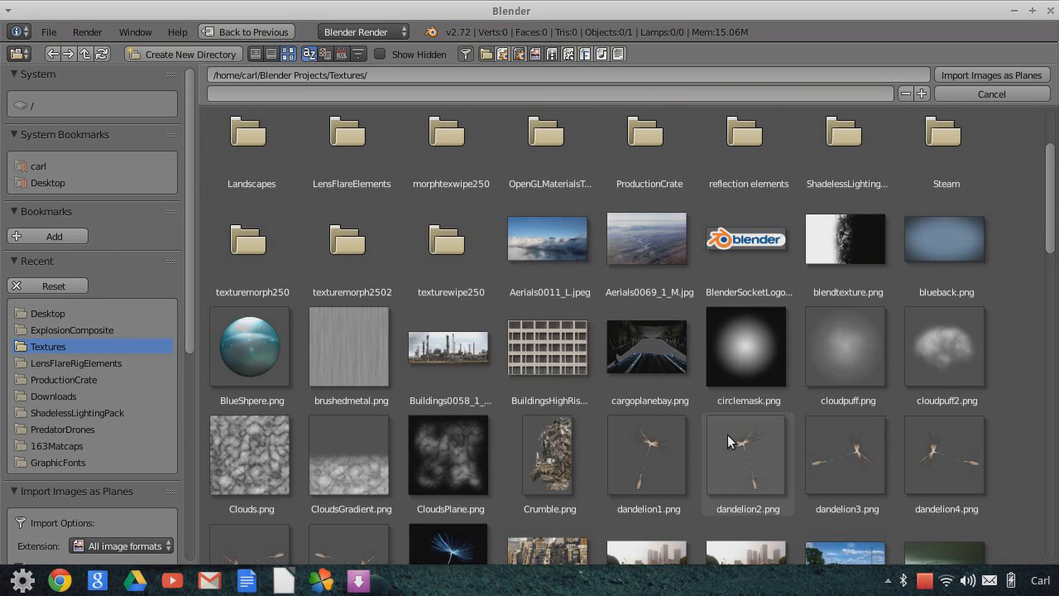
pyautogui.scroll(-3, 729, 436)
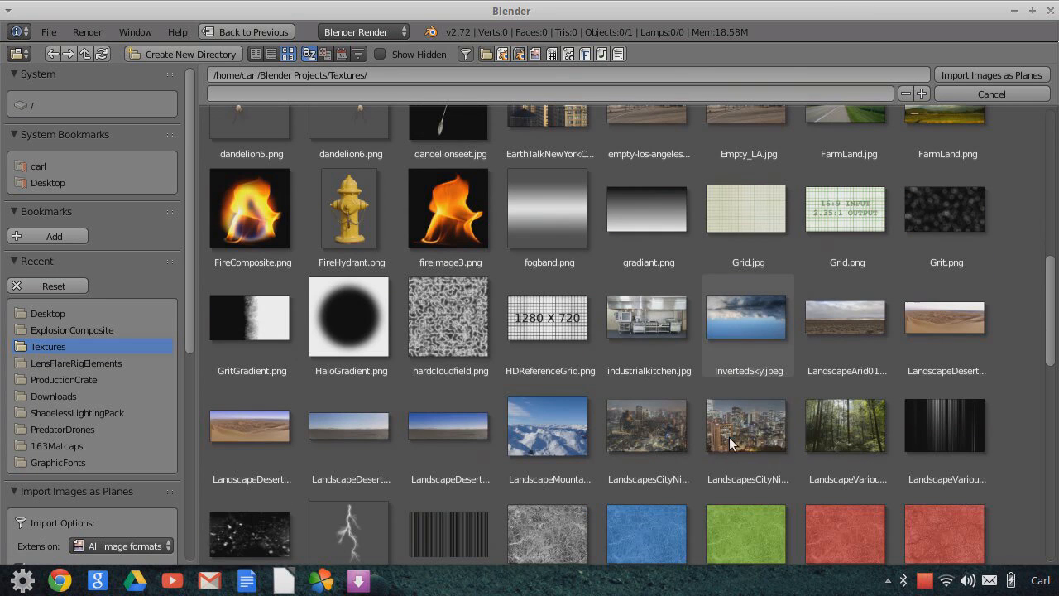
pyautogui.click(848, 319)
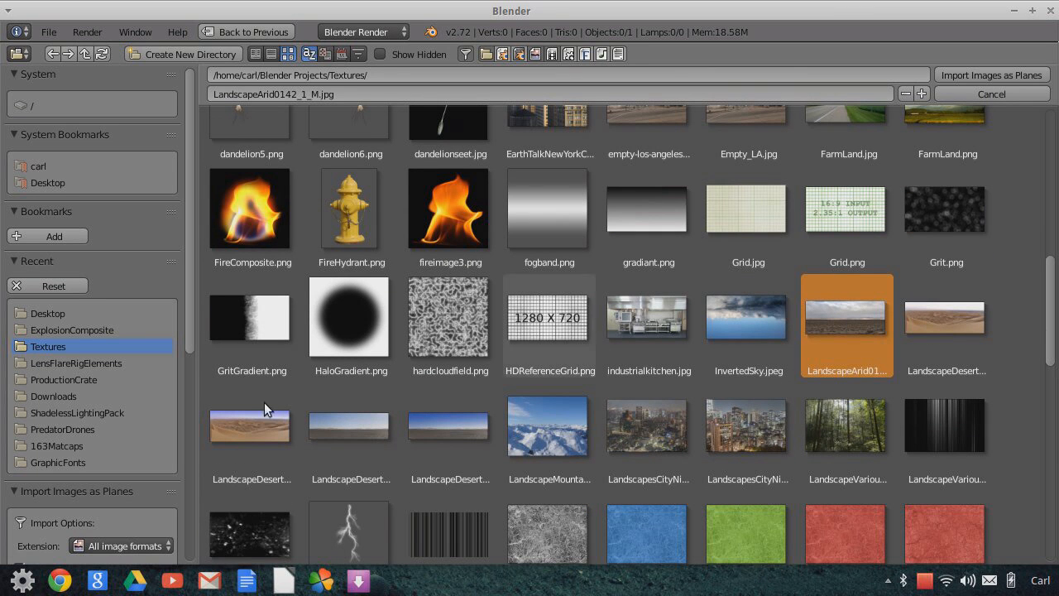
# - Enable Shadeless, Use Alpha, Z Transparency and Receive Transparent Shadows in the plane import options
pyautogui.scroll(-8, 155, 376)
pyautogui.click(19, 474)
pyautogui.click(19, 497)
pyautogui.click(91, 540)
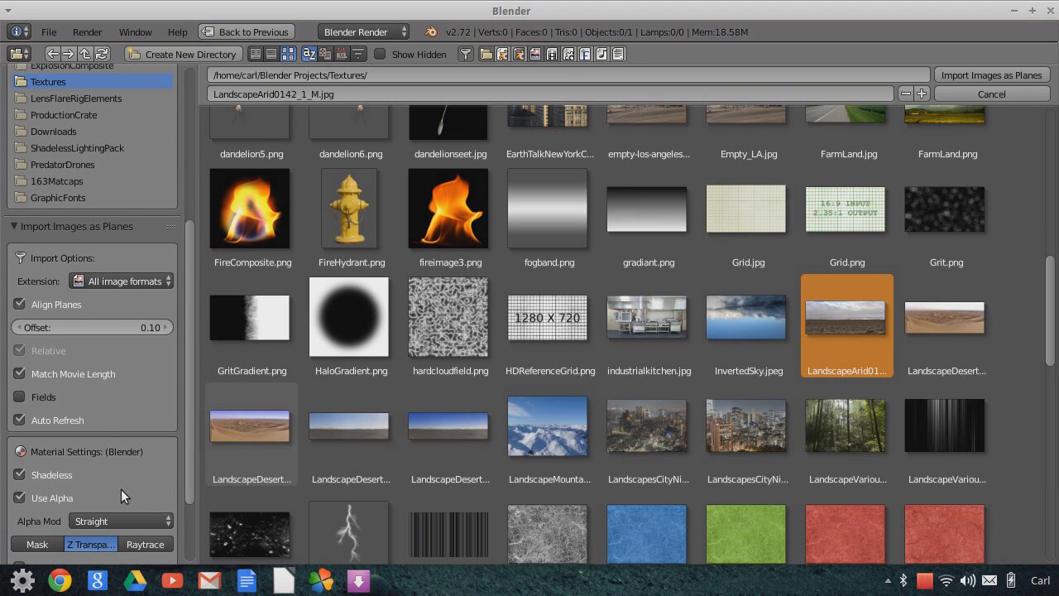
pyautogui.scroll(-3, 121, 490)
pyautogui.click(37, 469)
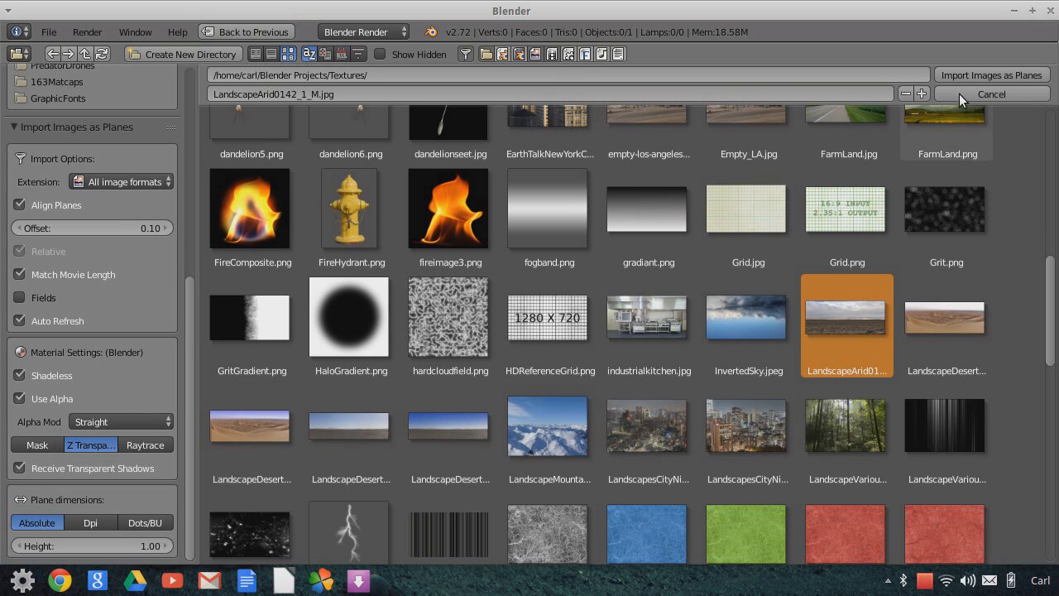
# - Import the landscape image as a plane and rotate it 90° about the X axis
pyautogui.click(991, 74)
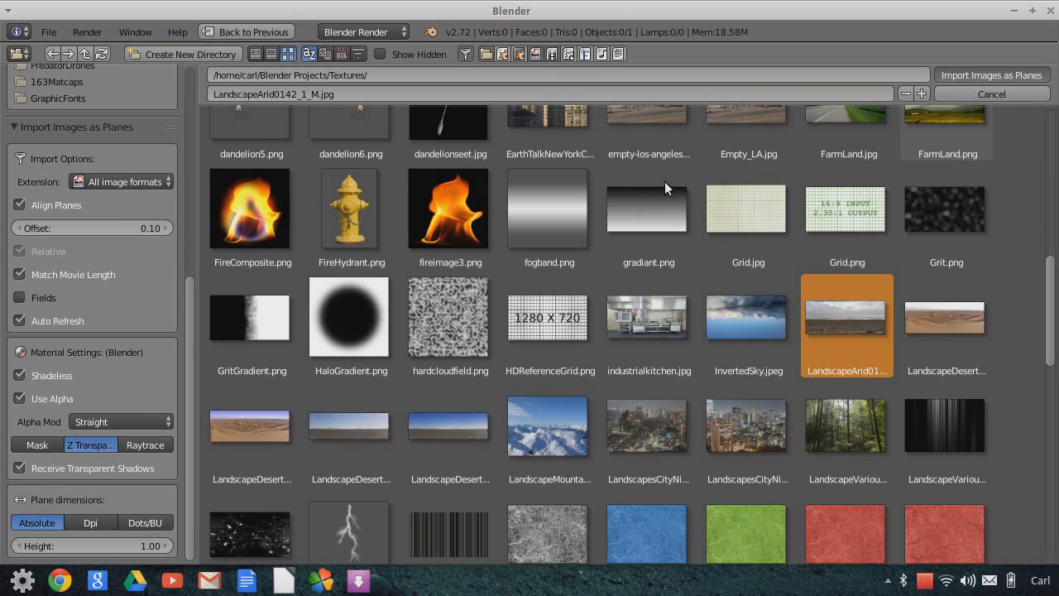
pyautogui.write('rx90')
pyautogui.press('Return')
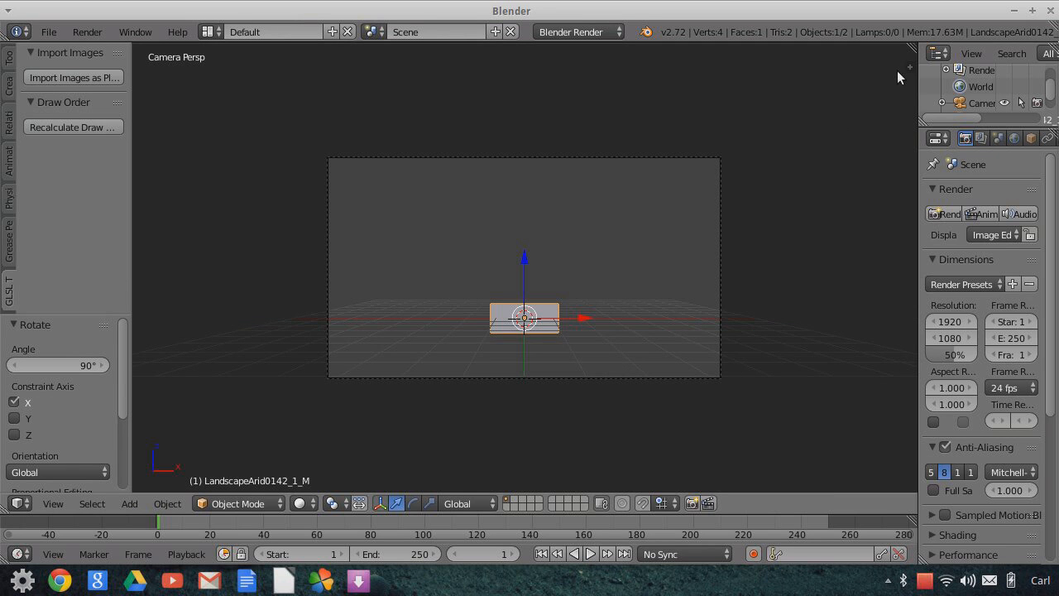
# - Set the viewport shading mode to GLSL and display the 3D view in Texture shading
pyautogui.press('n')
pyautogui.scroll(-6, 855, 450)
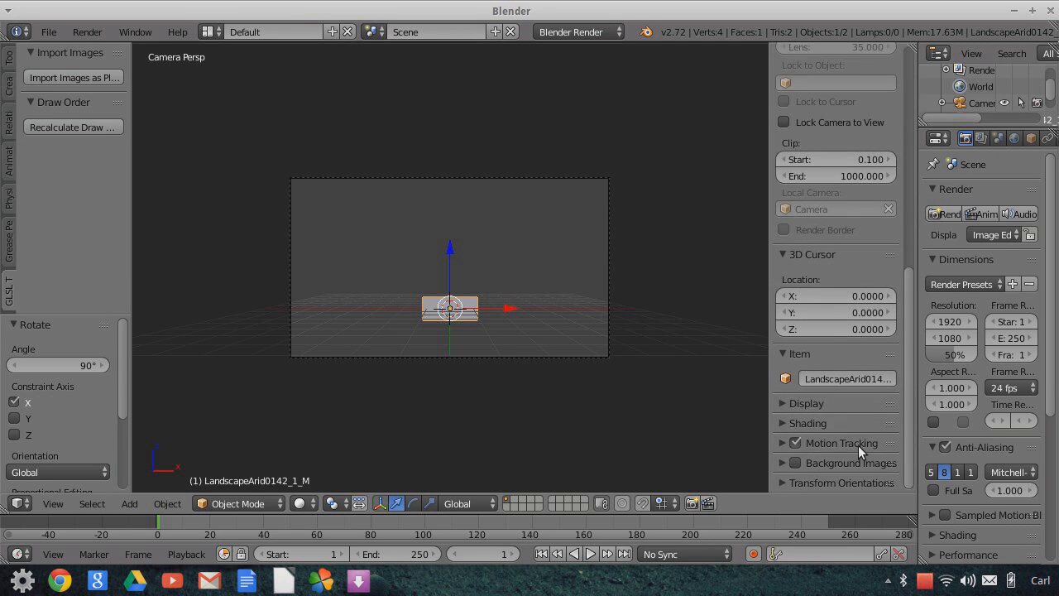
pyautogui.click(819, 422)
pyautogui.click(824, 449)
pyautogui.click(808, 409)
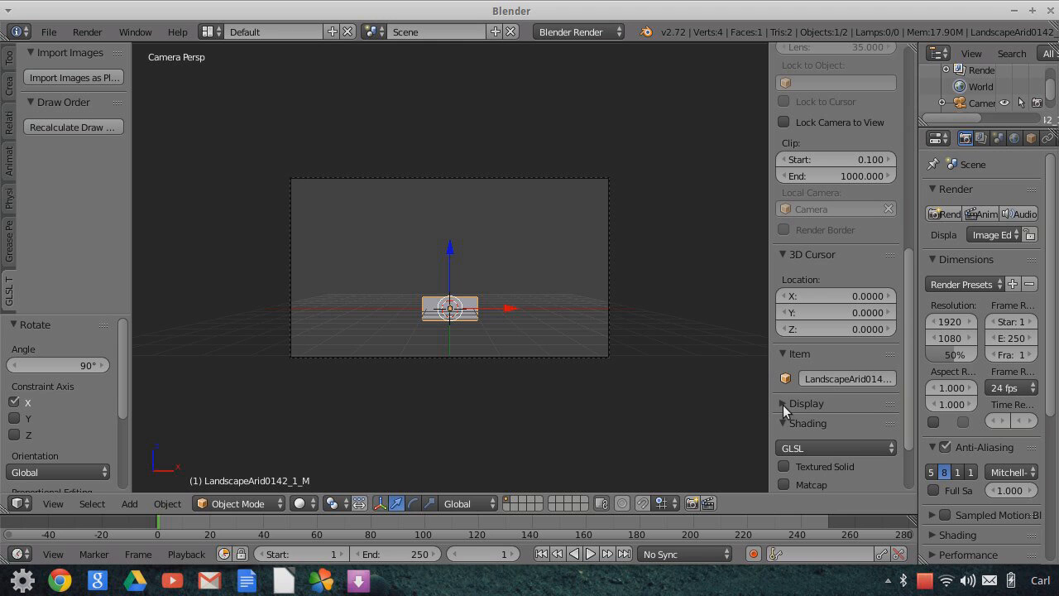
pyautogui.click(304, 503)
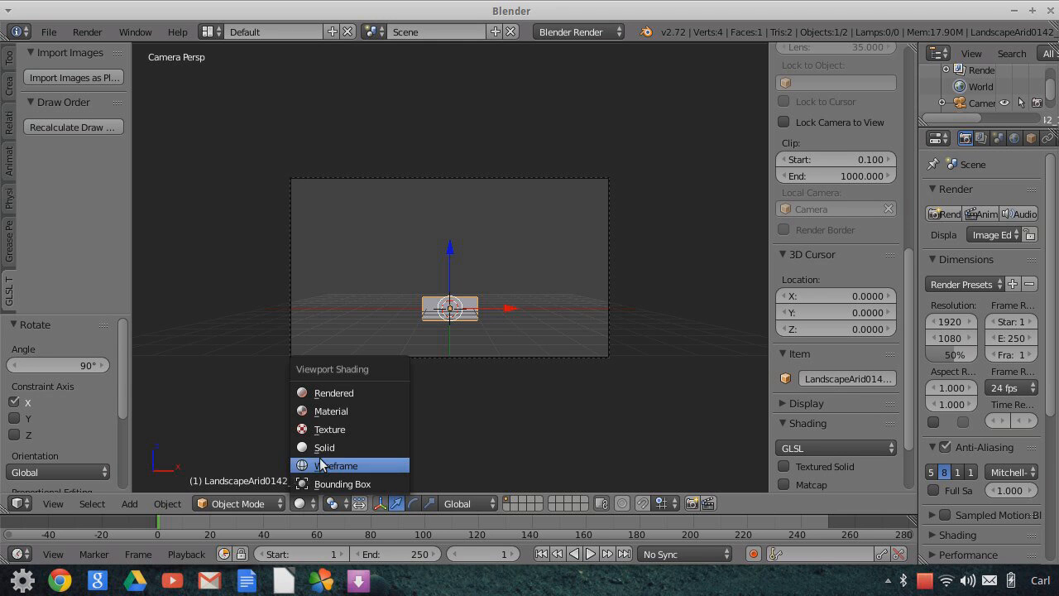
pyautogui.click(323, 430)
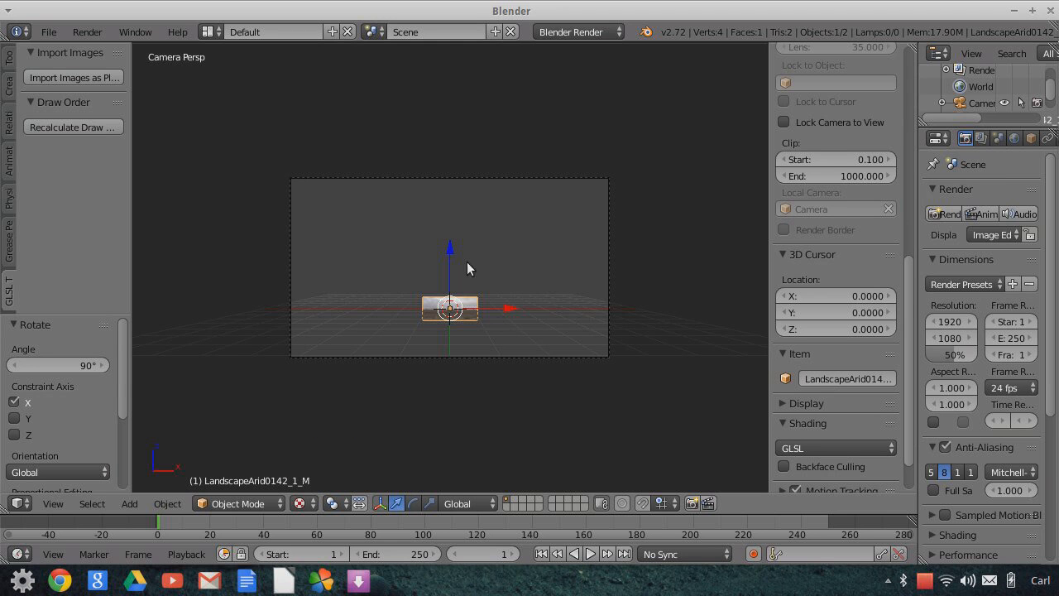
# - Move the landscape plane about 27 units back along Y and scale it up about 5.8 times
pyautogui.press('g')
pyautogui.press('y')
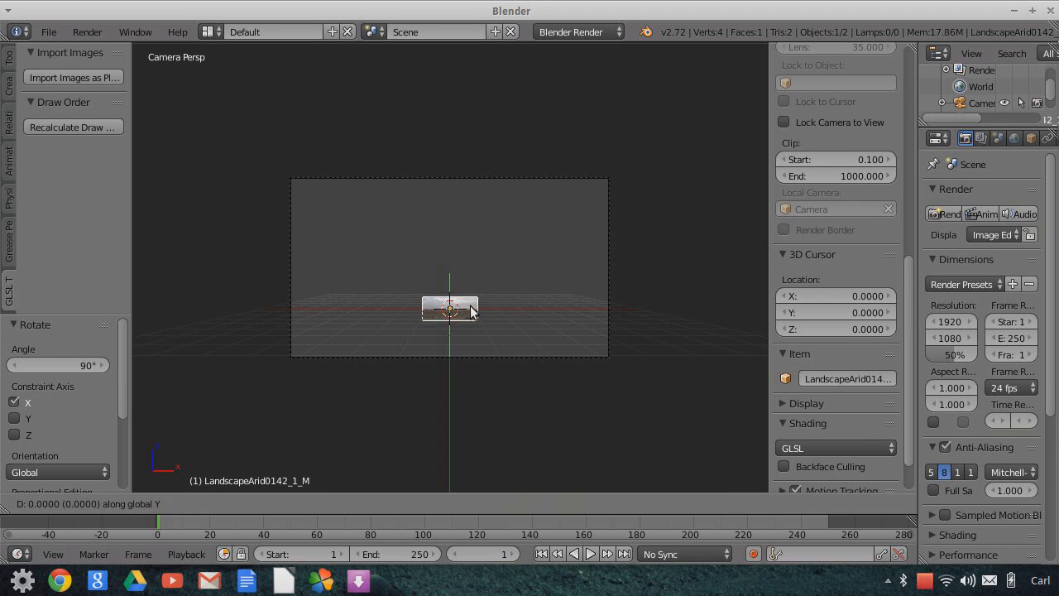
pyautogui.click(485, 363)
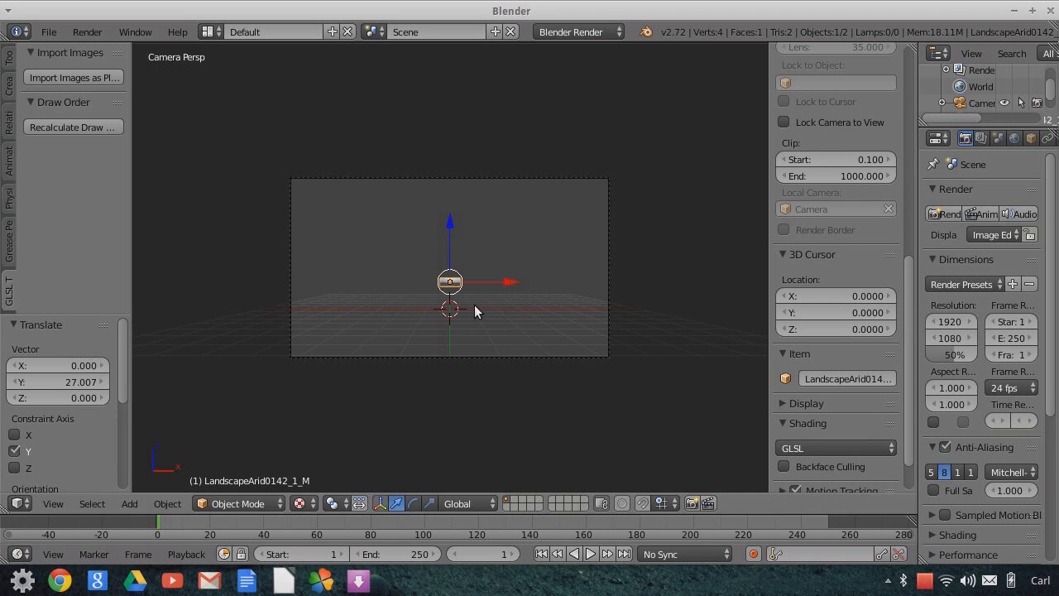
pyautogui.press('s')
pyautogui.click(525, 340)
# - Push the landscape plane about 21 units farther along Y and scale it about 6.7 times so it overfills the camera frame
pyautogui.press('g')
pyautogui.press('y')
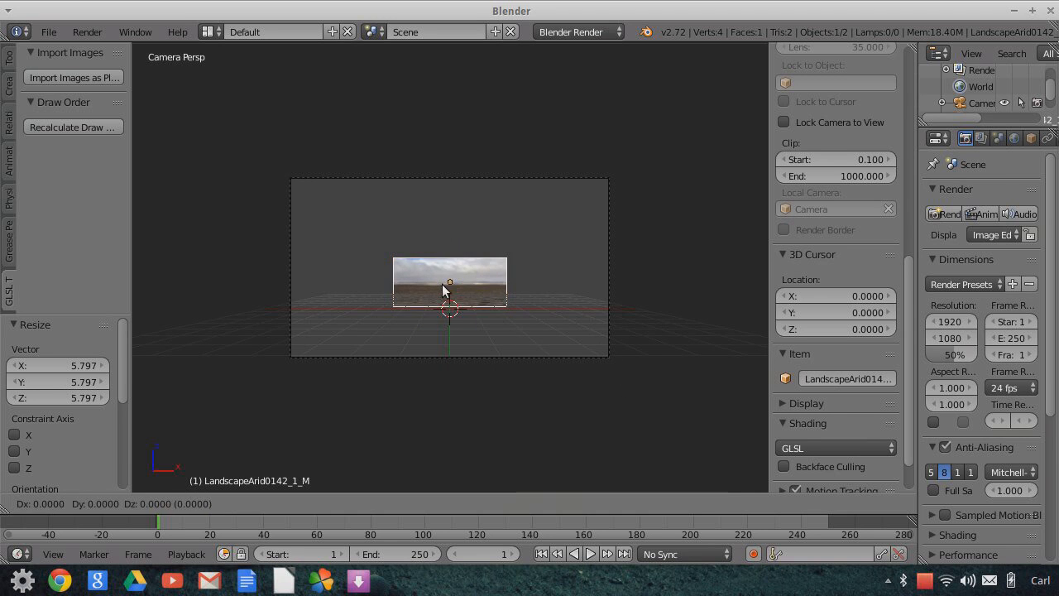
pyautogui.click(447, 302)
pyautogui.press('s')
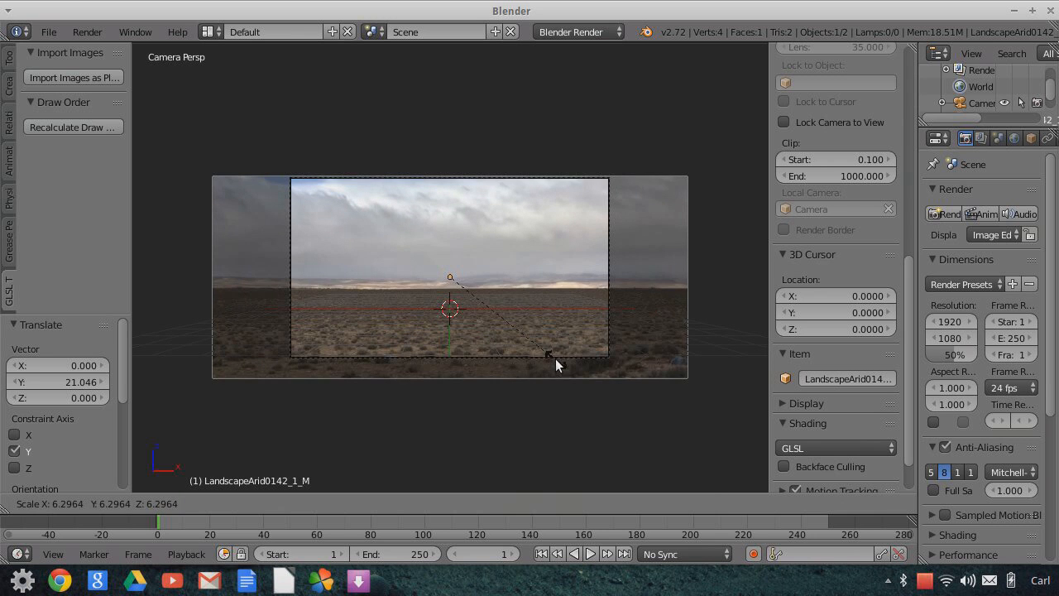
pyautogui.click(561, 363)
# - Raise the landscape plane about 3.4 units along Z within the camera frame
pyautogui.press('g')
pyautogui.press('z')
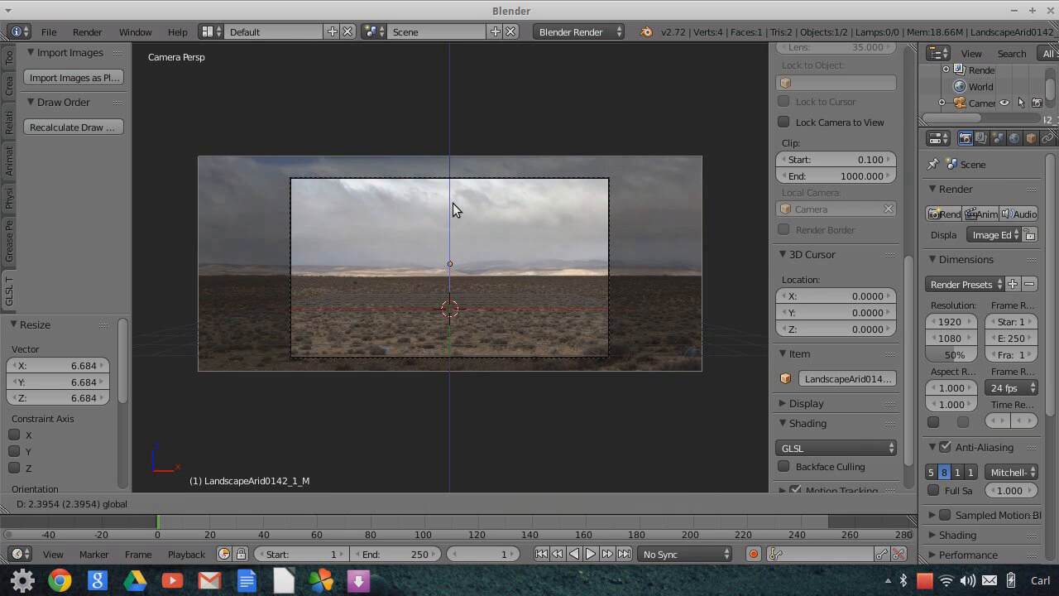
pyautogui.click(457, 209)
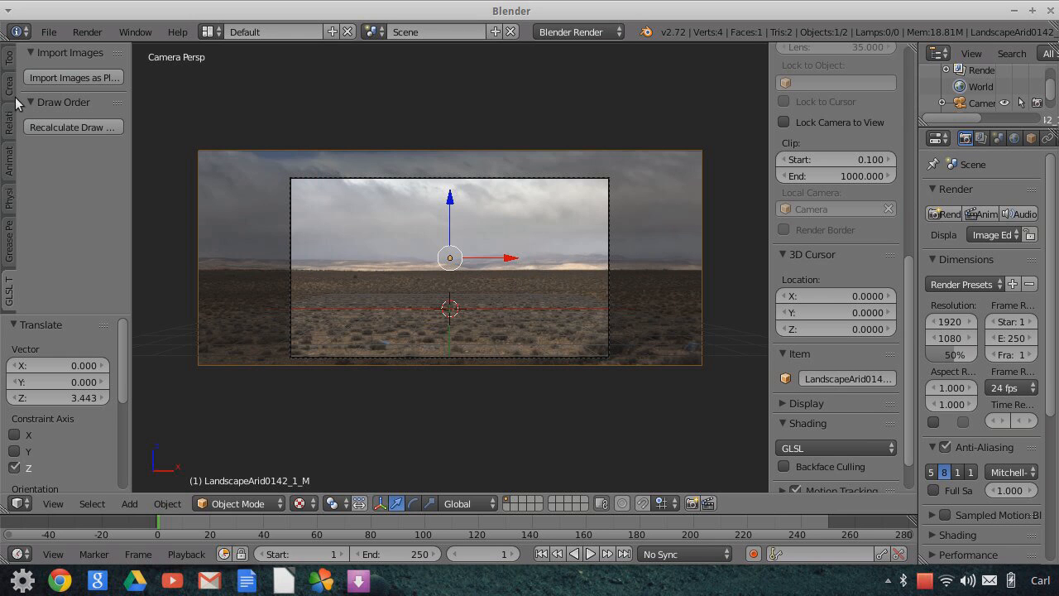
# - Import FOOTAGECRATE-SlomoExplosion1.mov from the ProductionCrate folder as a plane and rotate it 90° about the X axis
pyautogui.click(68, 77)
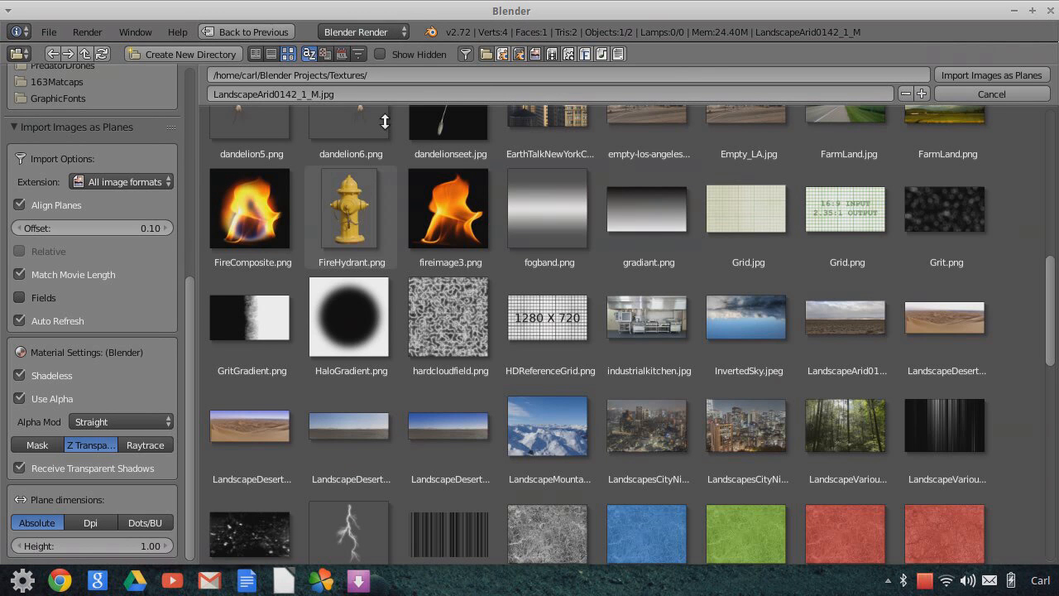
pyautogui.scroll(5, 150, 332)
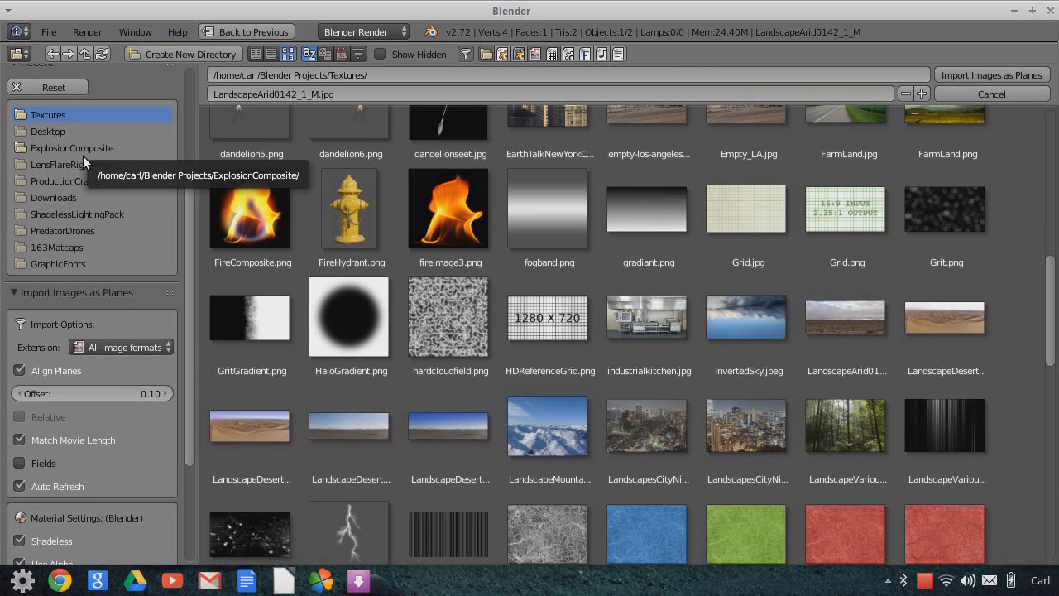
pyautogui.click(81, 180)
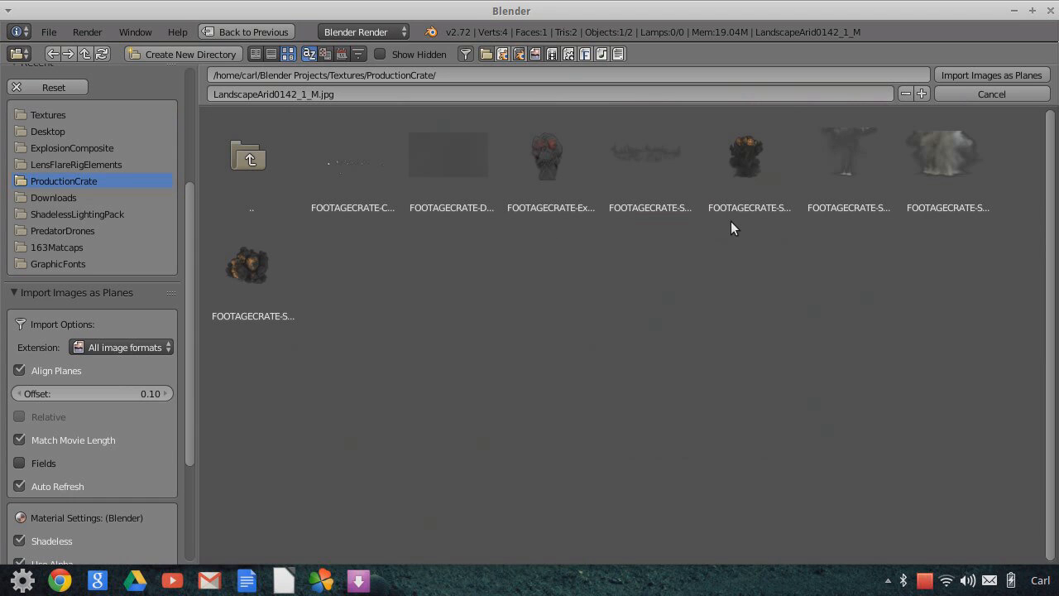
pyautogui.click(749, 167)
pyautogui.scroll(-5, 157, 439)
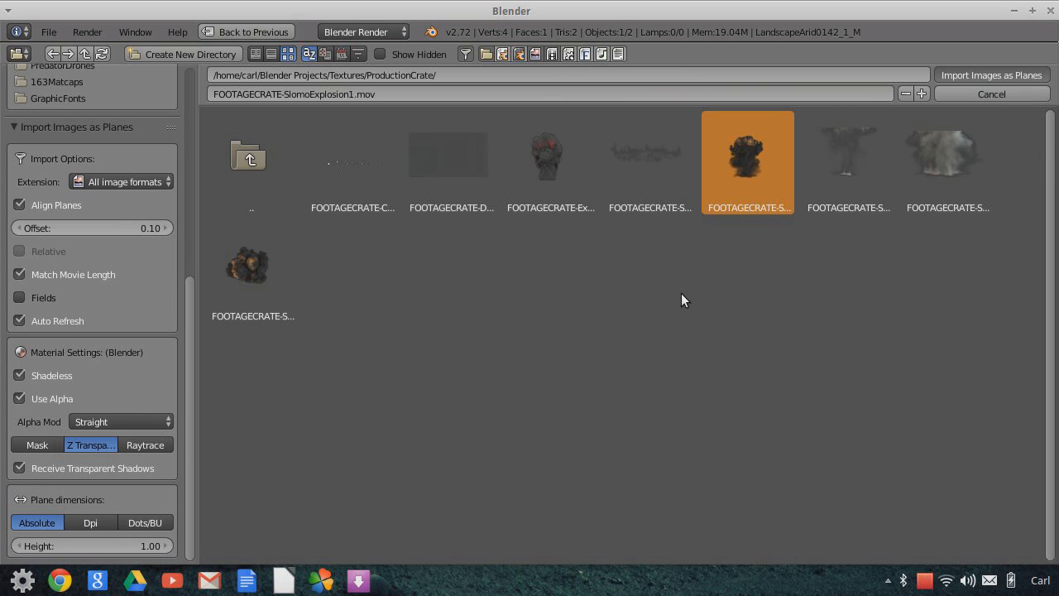
pyautogui.write('rx90')
pyautogui.press('Return')
# - Scale the explosion plane up about 3.65 times and move it about 1 unit back along Y
pyautogui.press('s')
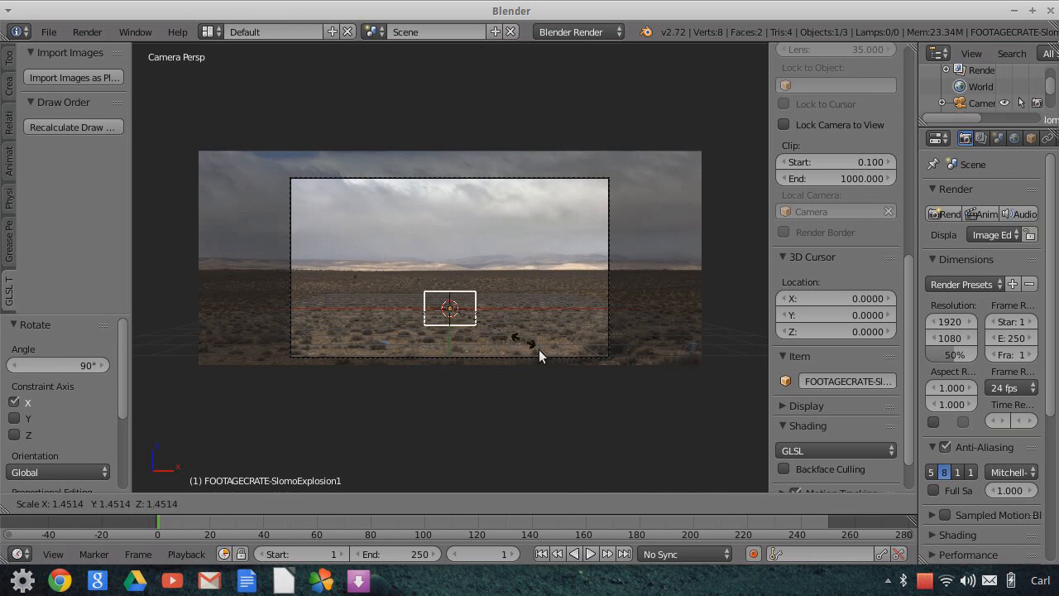
pyautogui.click(583, 364)
pyautogui.press('g')
pyautogui.press('y')
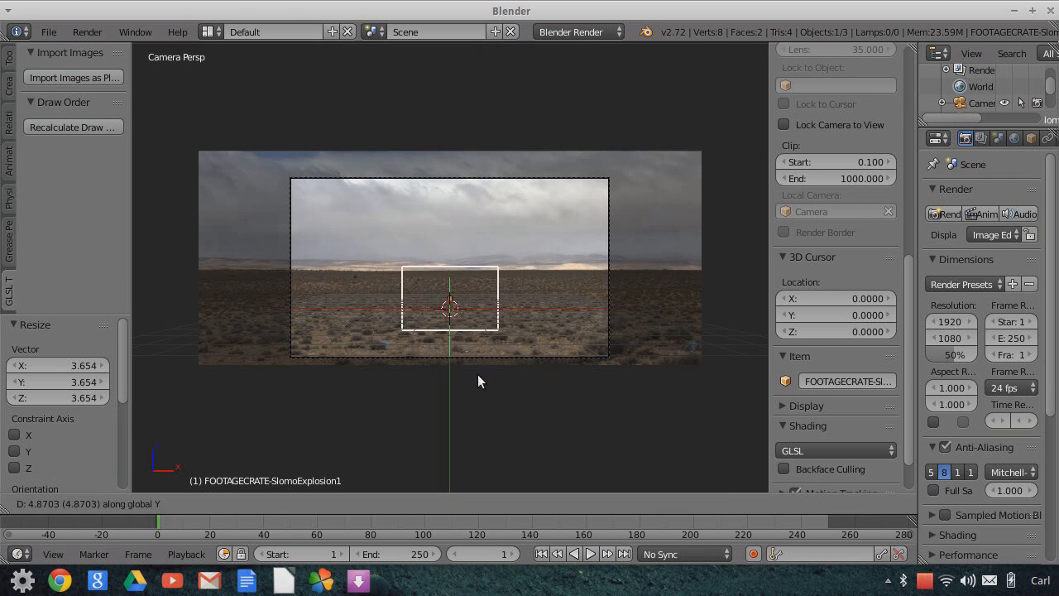
pyautogui.click(467, 354)
pyautogui.press('g')
pyautogui.press('y')
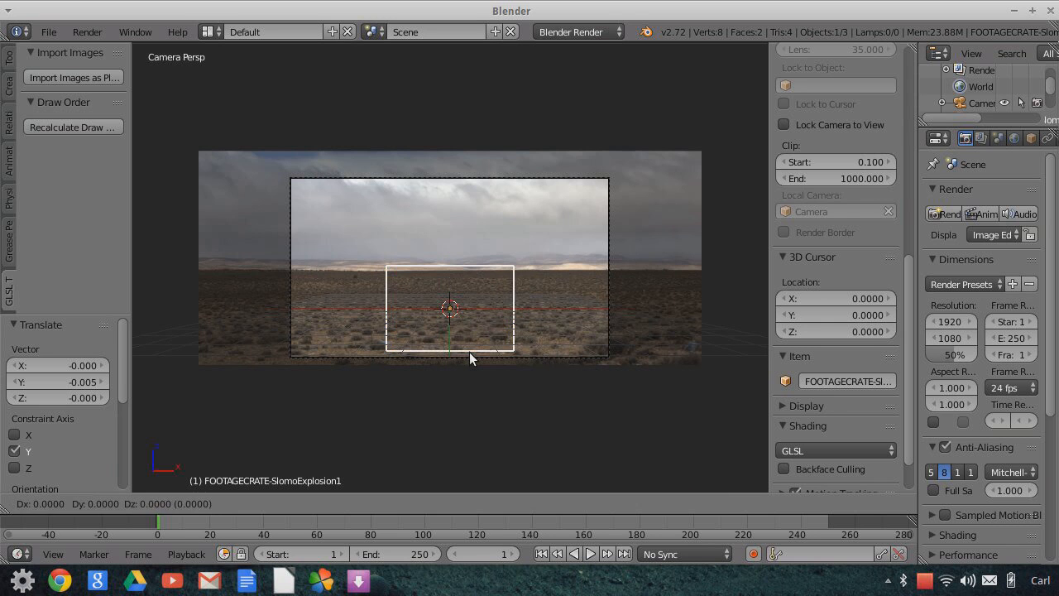
pyautogui.click(471, 363)
# - Enlarge the explosion plane to span most of the camera frame and raise it about 3.2 units along Z
pyautogui.press('g')
pyautogui.press('z')
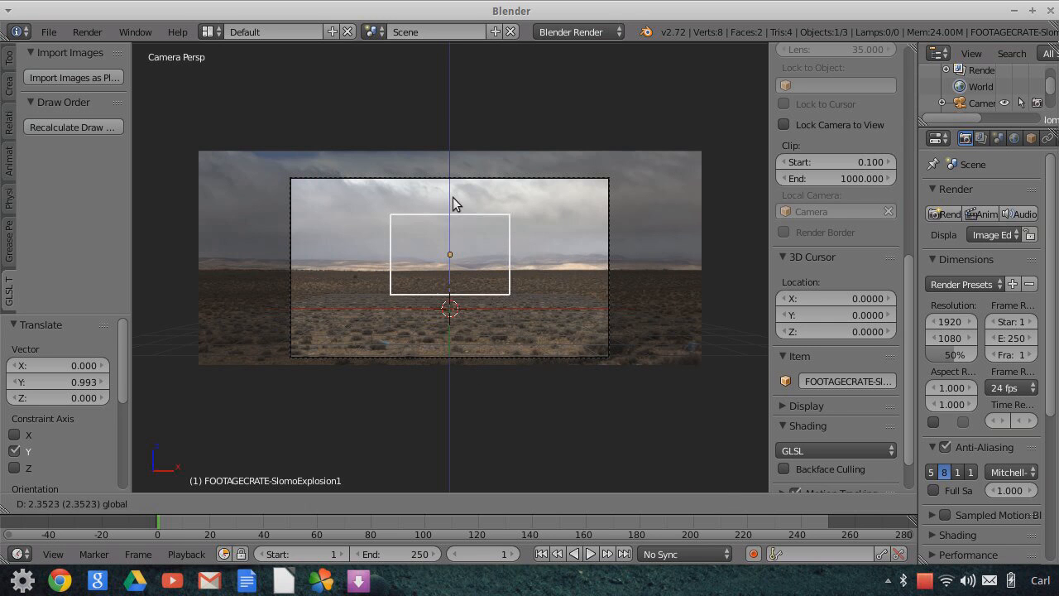
pyautogui.click(454, 198)
pyautogui.press('s')
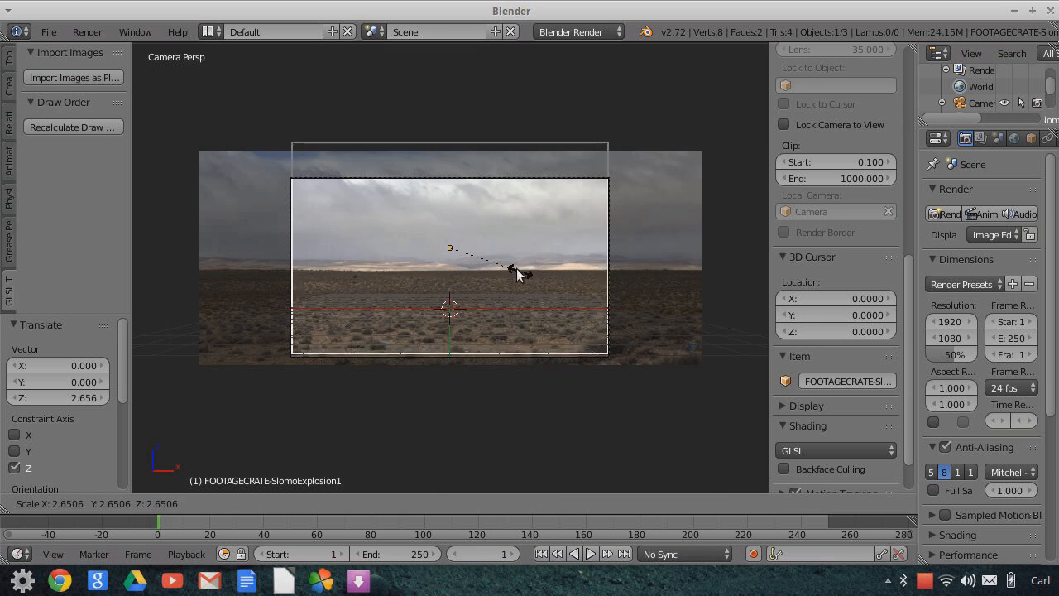
pyautogui.click(515, 272)
pyautogui.moveTo(450, 198); pyautogui.dragTo(449, 189)
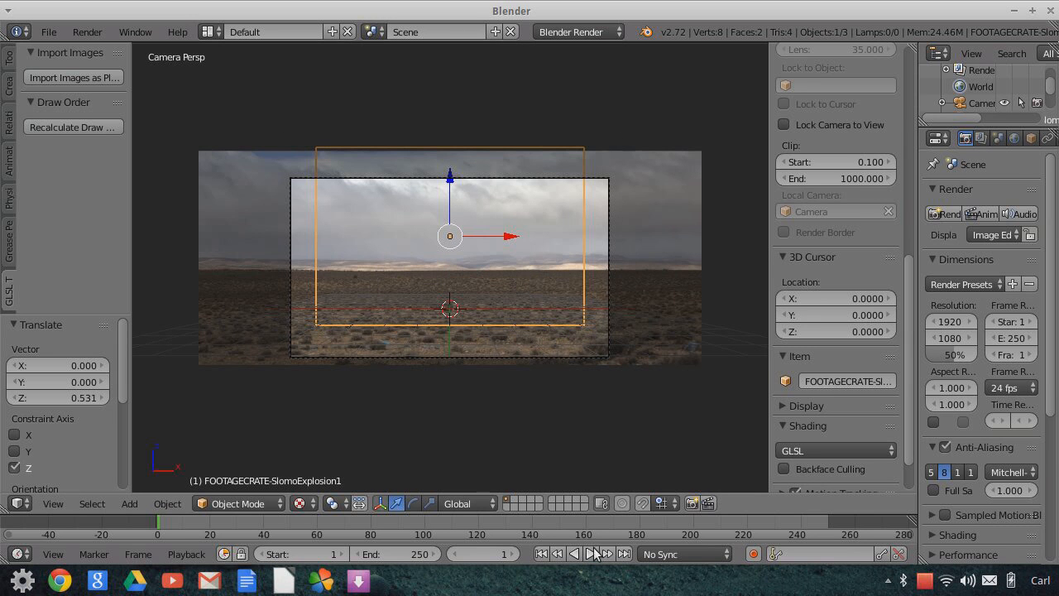
# - Play the animation to frame 67, then enlarge the outliner and select the Camera
pyautogui.click(590, 554)
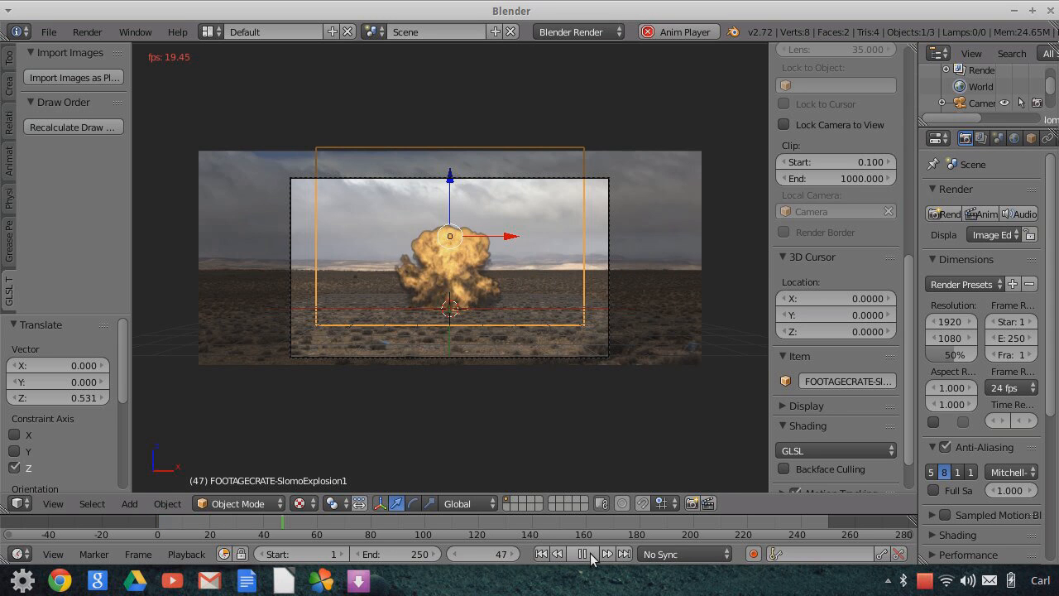
pyautogui.click(590, 553)
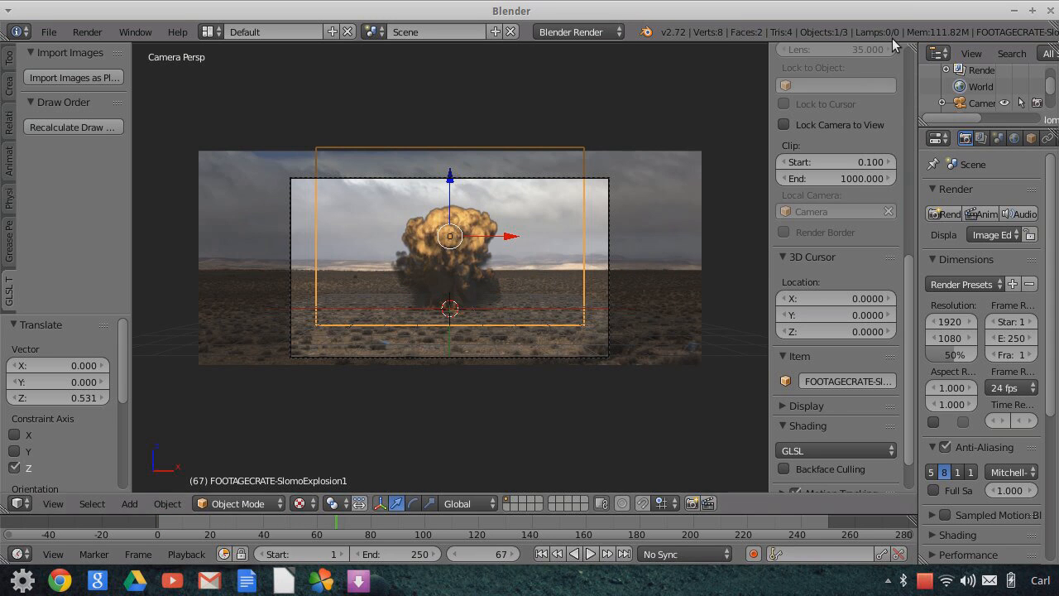
pyautogui.moveTo(1001, 128); pyautogui.dragTo(1010, 290)
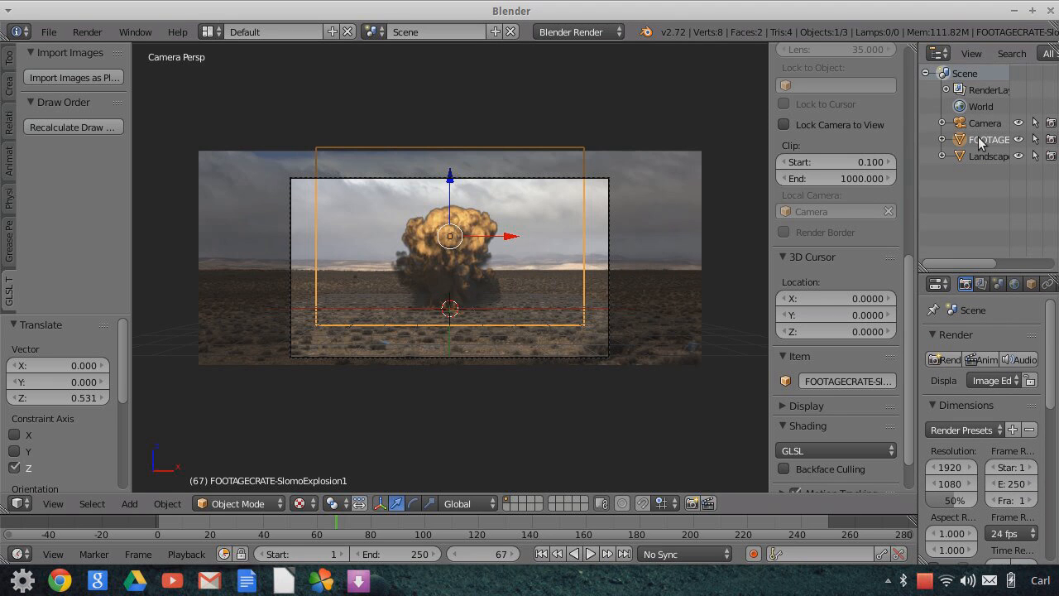
pyautogui.click(984, 123)
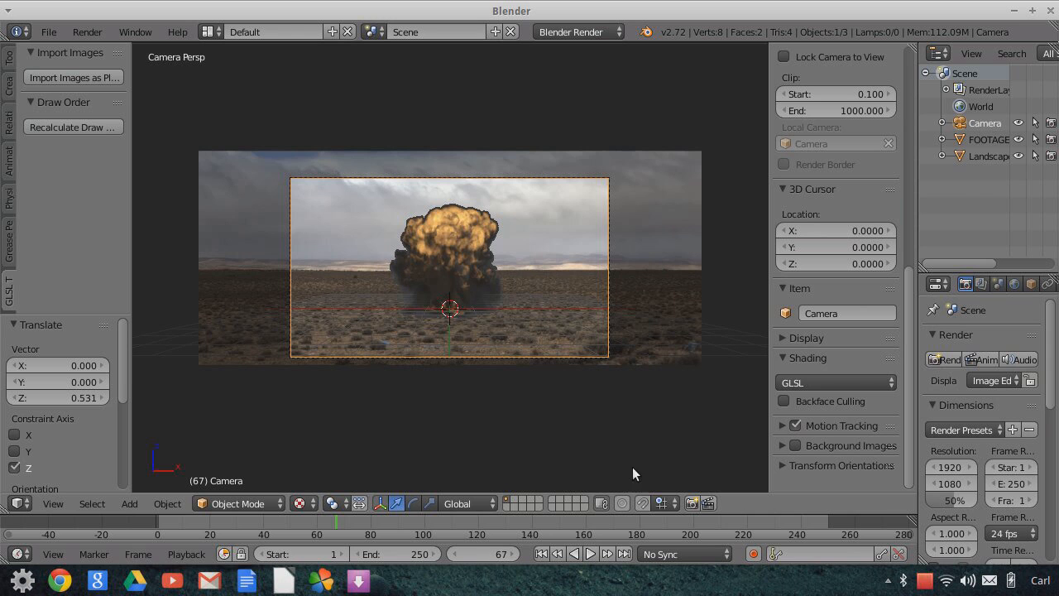
# - Enable Only Render for the viewport display and make an OpenGL render of frame 67
pyautogui.press('Home')
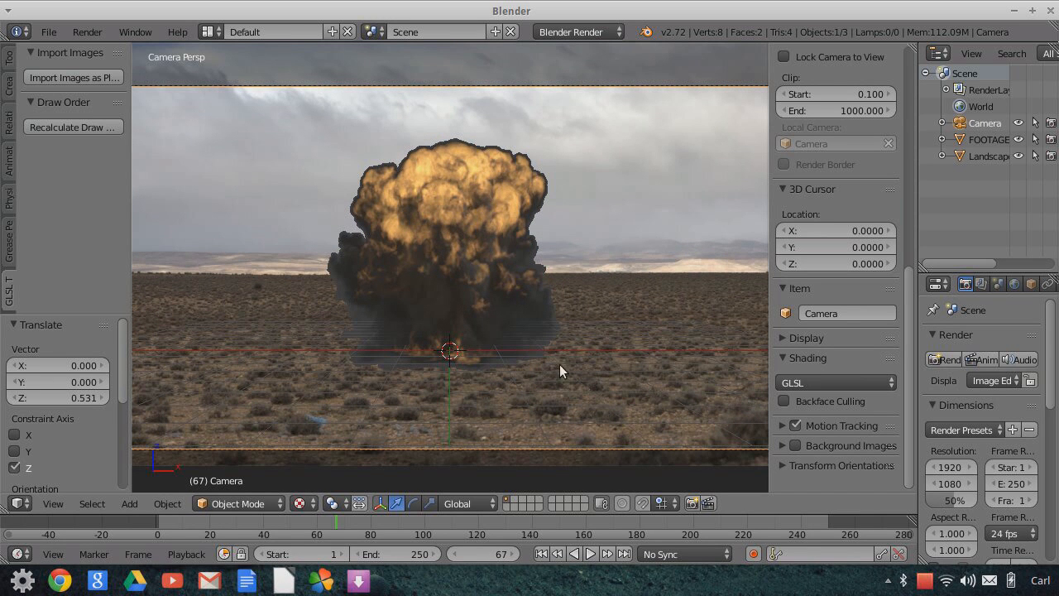
pyautogui.scroll(-2, 556, 313)
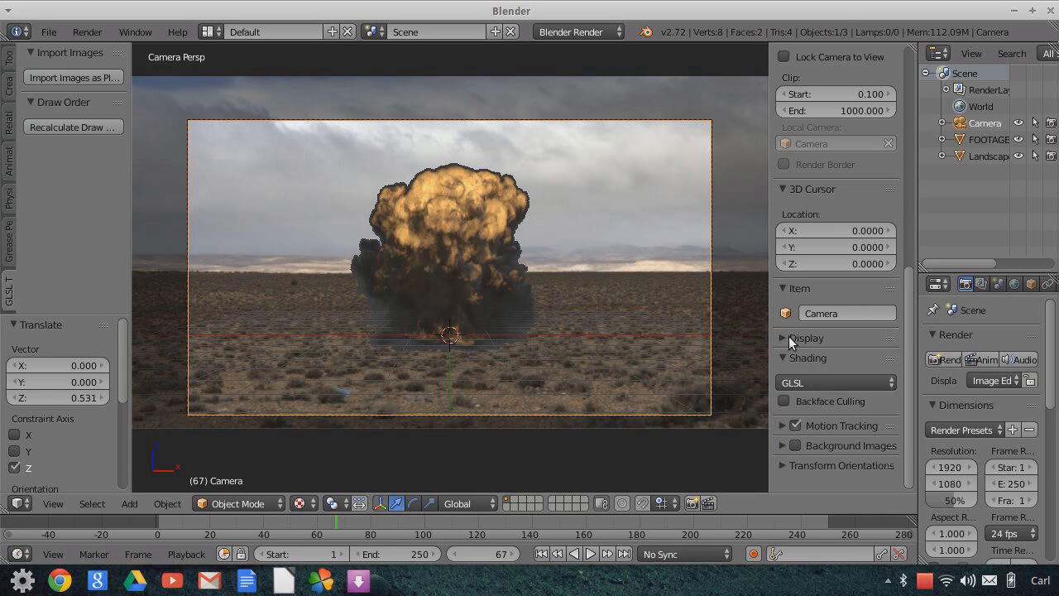
pyautogui.click(789, 338)
pyautogui.click(783, 362)
pyautogui.click(695, 502)
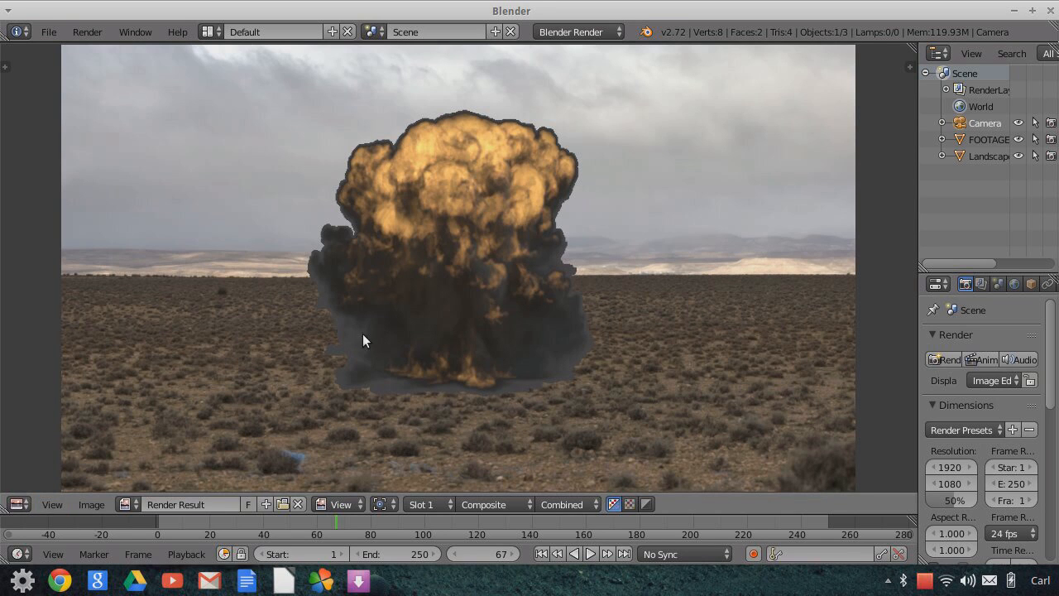
# - Switch the area showing the render result back to the 3D view
pyautogui.click(50, 504)
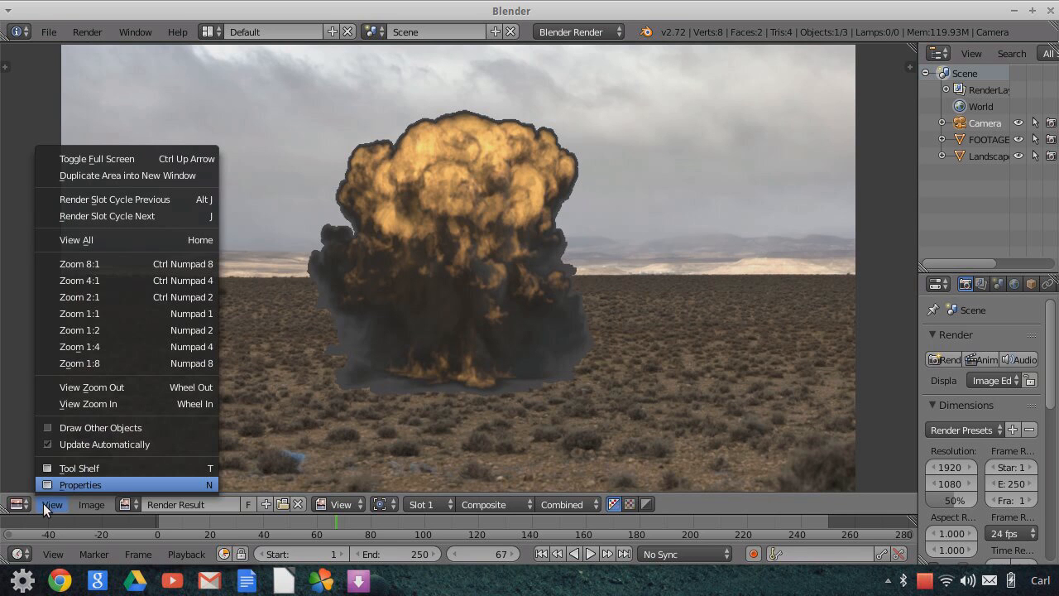
pyautogui.click(17, 503)
pyautogui.click(16, 504)
pyautogui.click(41, 485)
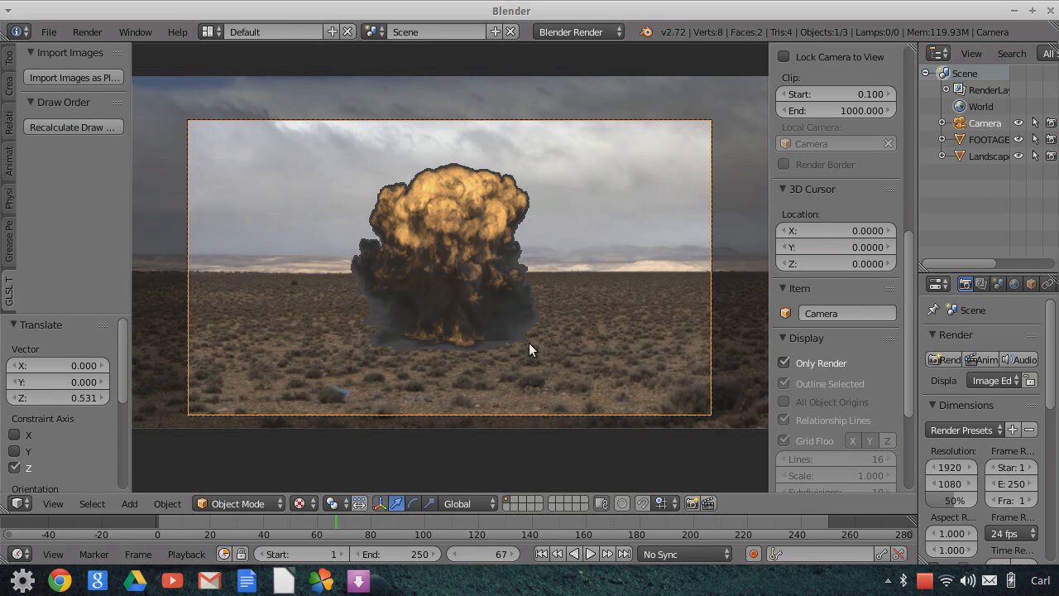
# - Move the explosion plane about 14.6 units along Y toward the landscape and return to the camera view
pyautogui.scroll(-2, 589, 352)
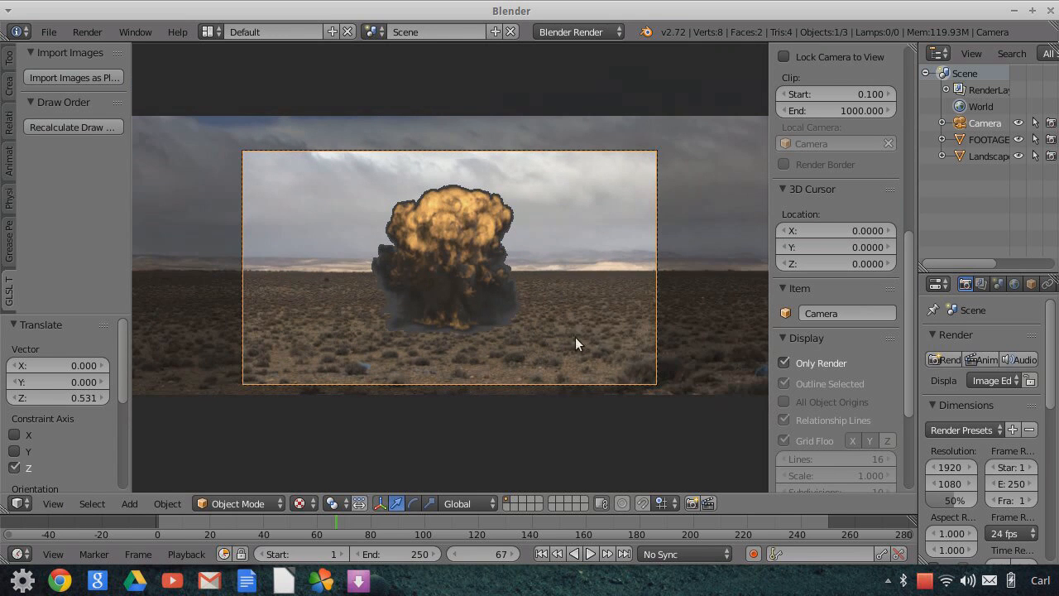
pyautogui.moveTo(575, 337); pyautogui.dragTo(507, 326, button='middle')
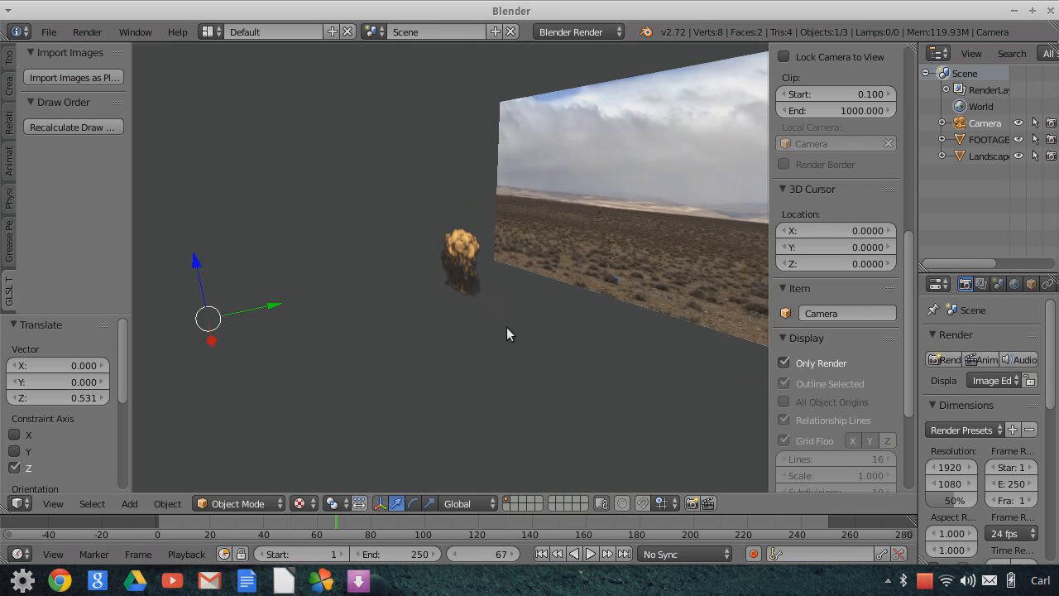
pyautogui.rightClick(465, 280)
pyautogui.press('g')
pyautogui.press('y')
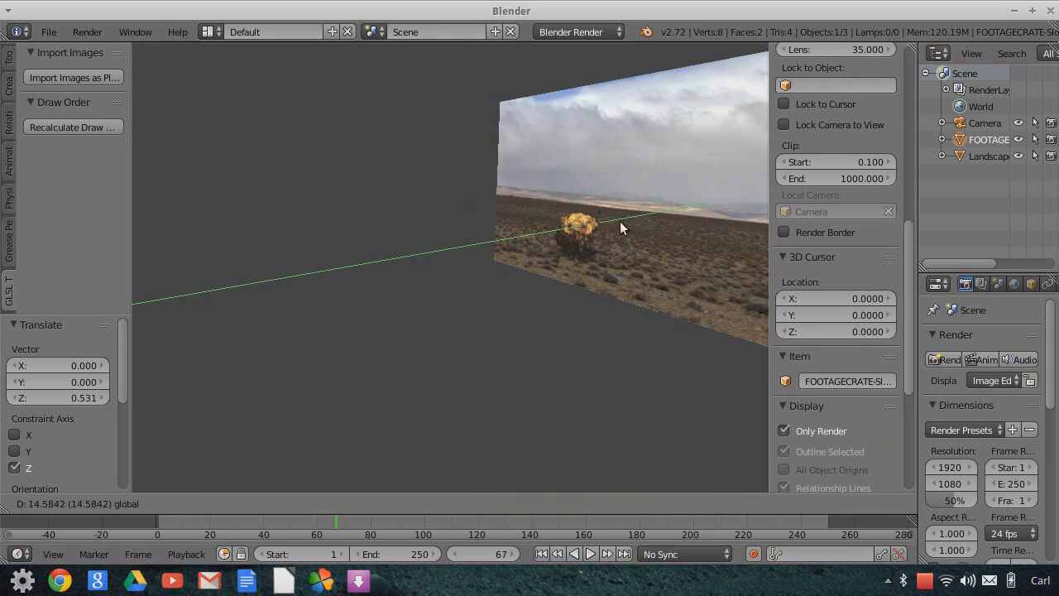
pyautogui.click(620, 221)
pyautogui.click(52, 503)
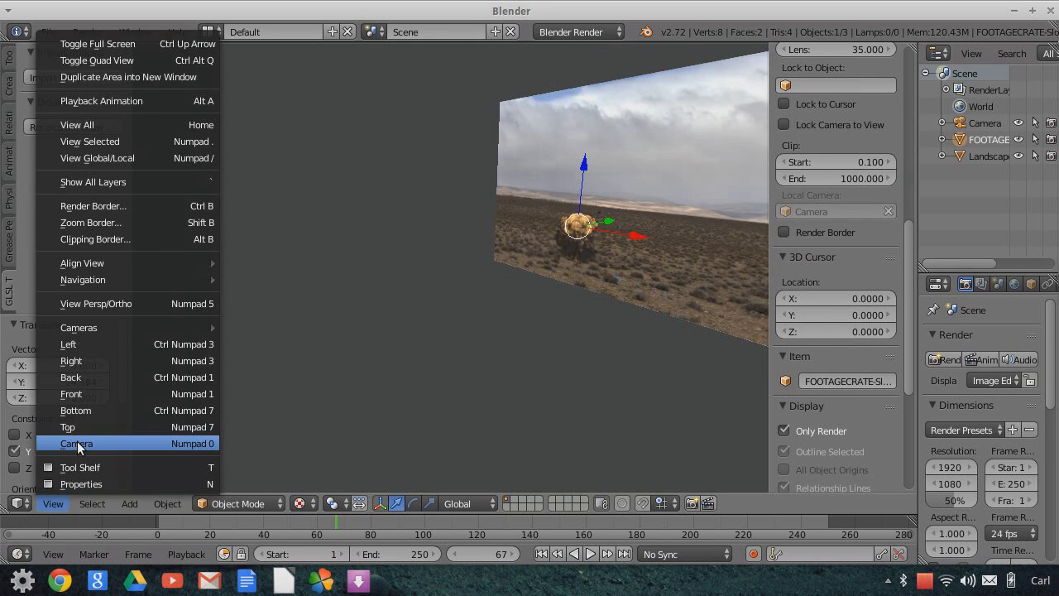
pyautogui.click(77, 444)
# - Scale the explosion plane up about 1.48 times and raise it about 2.9 units along Z
pyautogui.press('s')
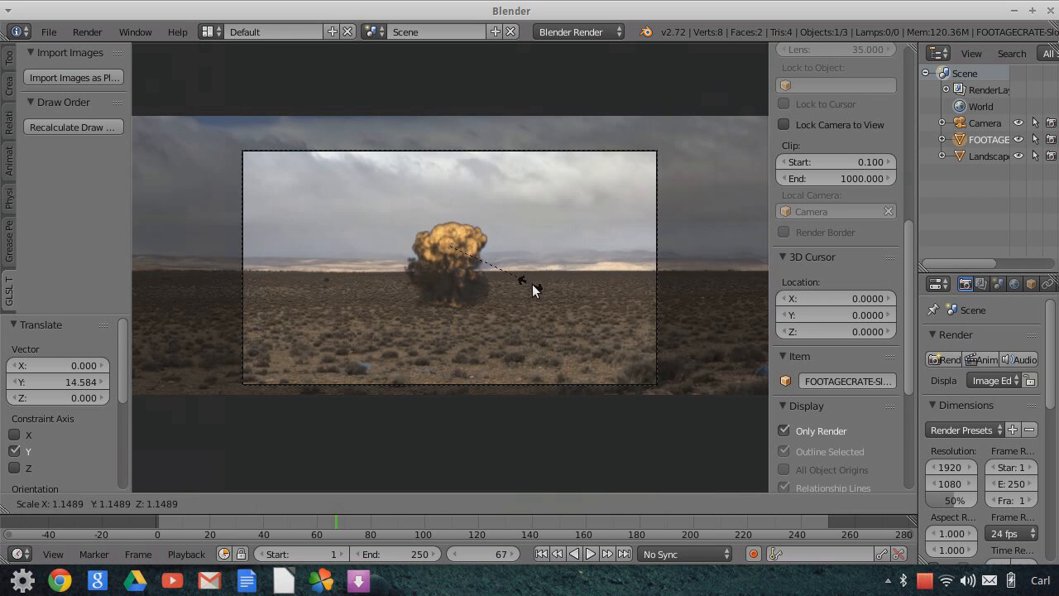
pyautogui.click(549, 298)
pyautogui.press('g')
pyautogui.press('z')
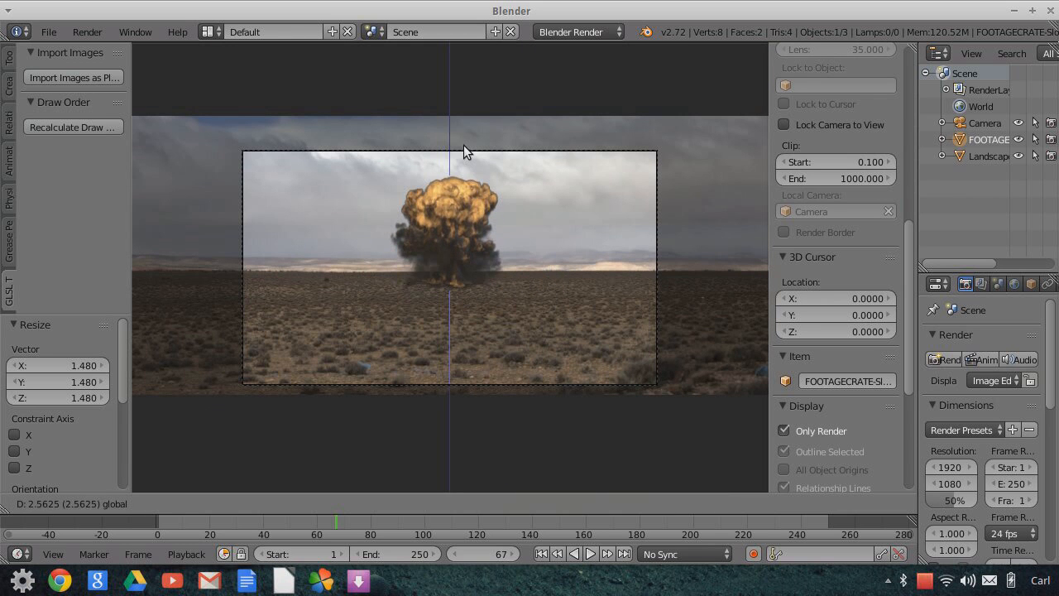
pyautogui.click(465, 150)
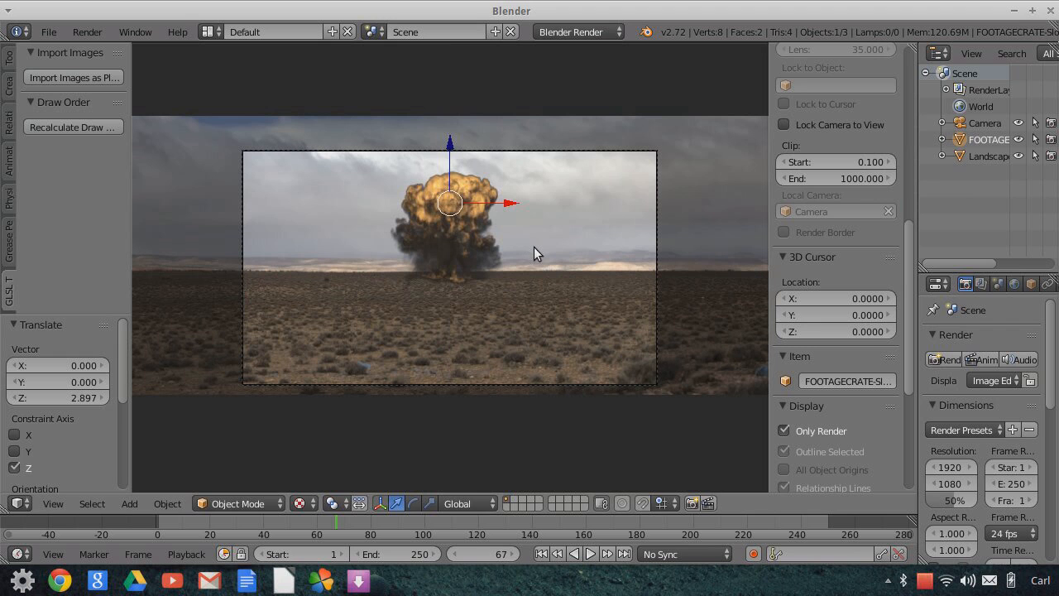
# - Fine-tune the explosion plane's overall scale and its height along Z so its base sits on the desert ground
pyautogui.press('s')
pyautogui.click(538, 252)
pyautogui.press('g')
pyautogui.press('z')
pyautogui.click(453, 145)
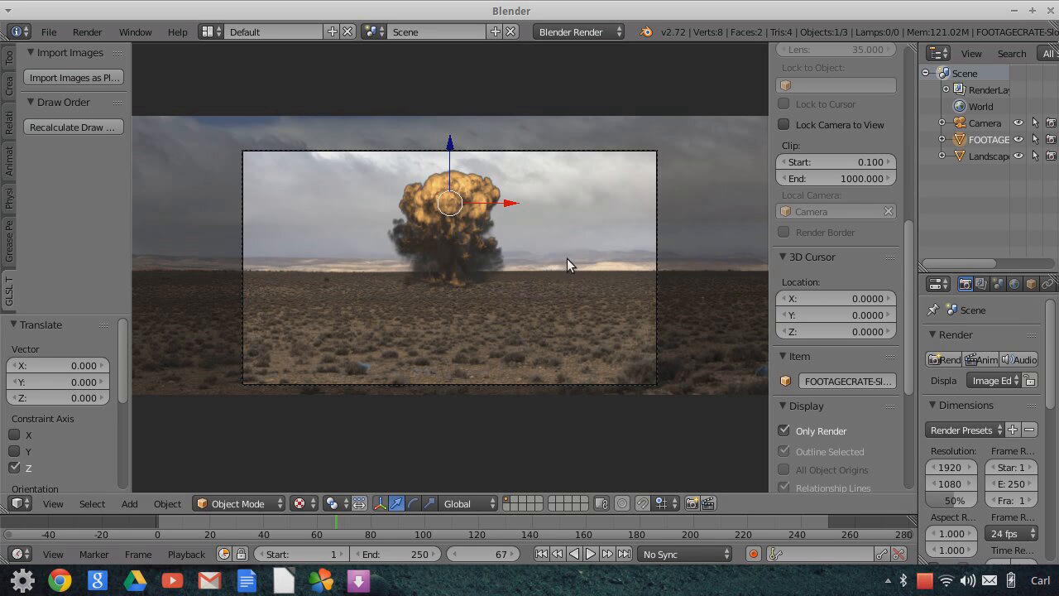
# - Duplicate the explosion plane in place and lower the copy about 1.4 units along Z
pyautogui.hotkey('shift', 'd')
pyautogui.rightClick(534, 294)
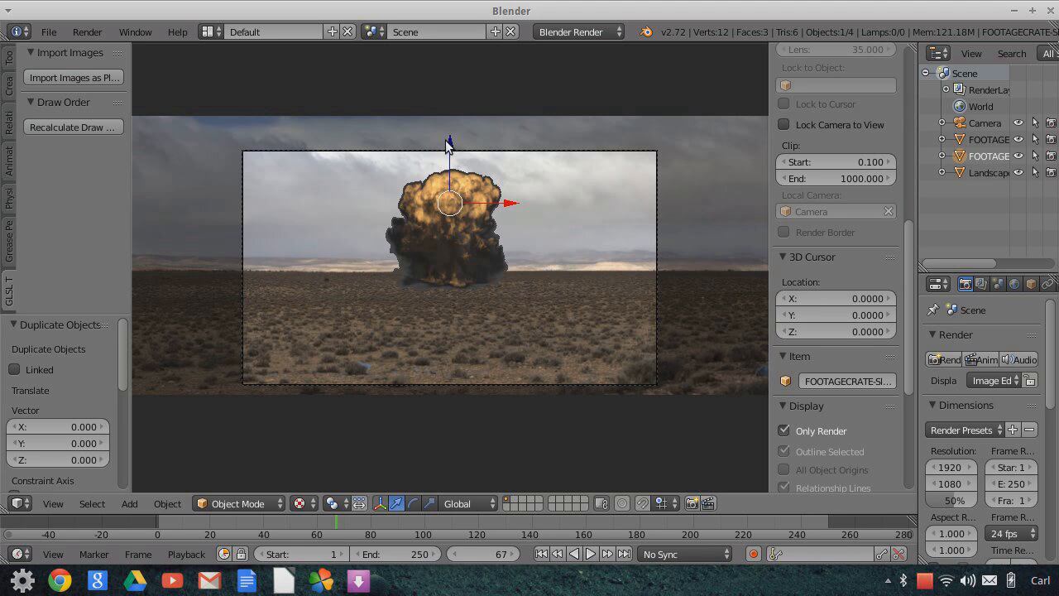
pyautogui.moveTo(449, 142); pyautogui.dragTo(449, 172)
# - Move the duplicated explosion plane about 2.7 units along Y and return to the camera view
pyautogui.press('KP_0')
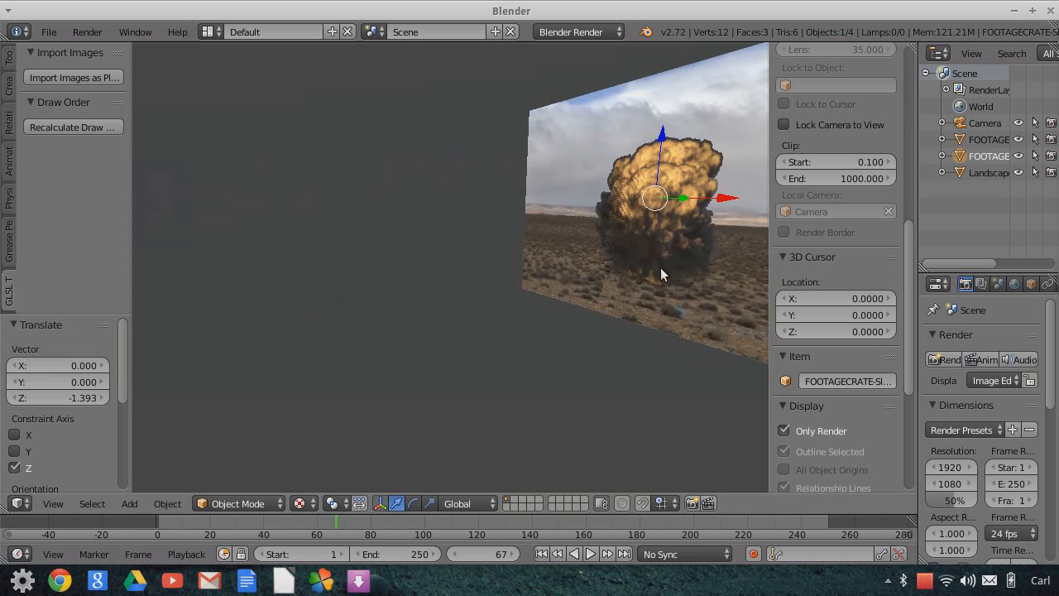
pyautogui.press('g')
pyautogui.press('y')
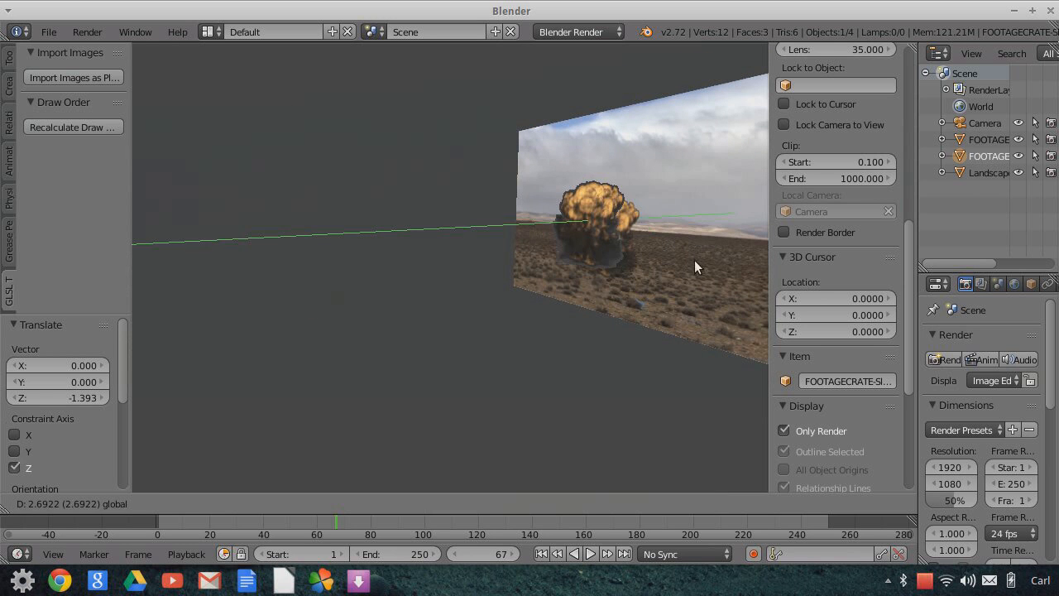
pyautogui.click(642, 217)
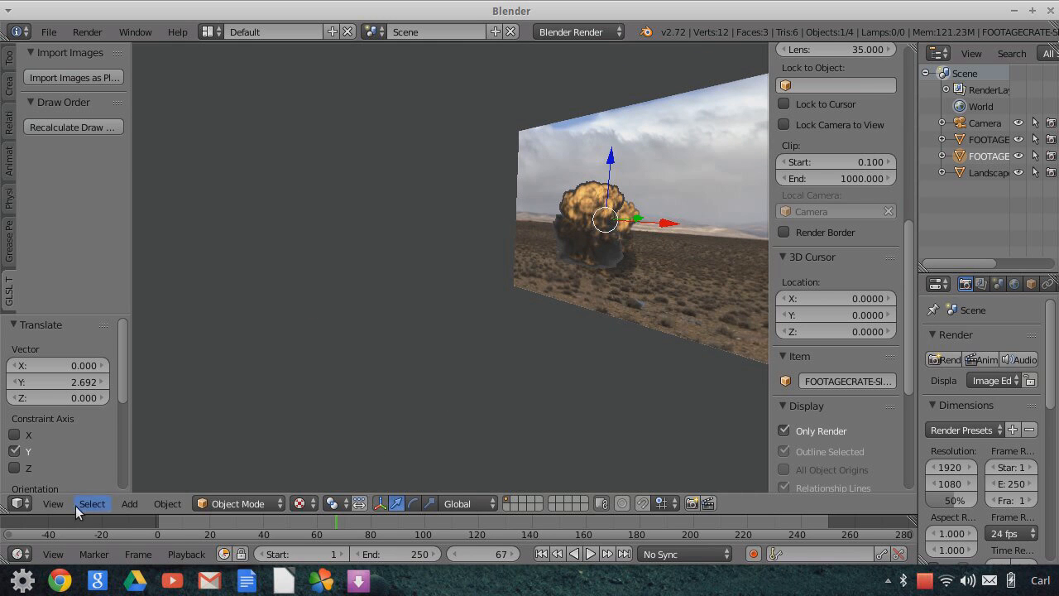
pyautogui.click(54, 504)
pyautogui.click(90, 442)
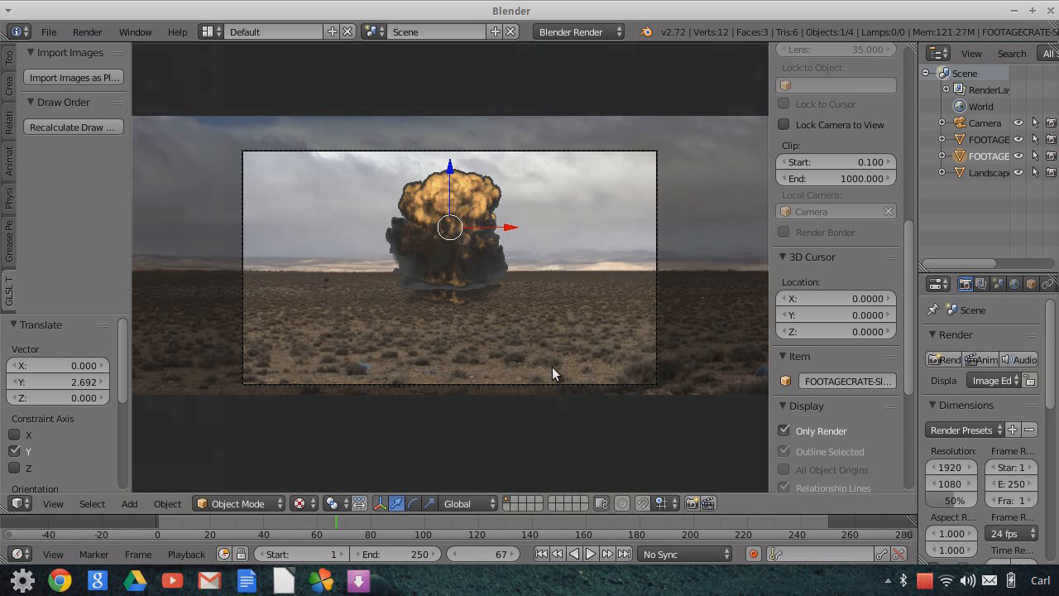
# - Flatten the duplicated explosion to about 0.59 of its height along Z and lower it about 2.1 units
pyautogui.press('s')
pyautogui.press('z')
pyautogui.click(492, 314)
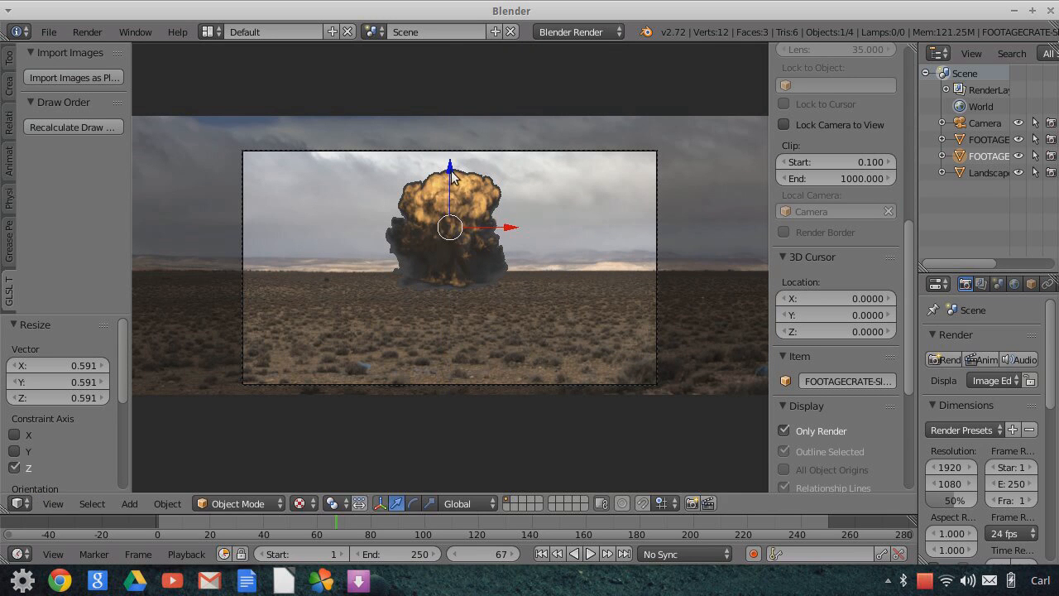
pyautogui.press('g')
pyautogui.press('z')
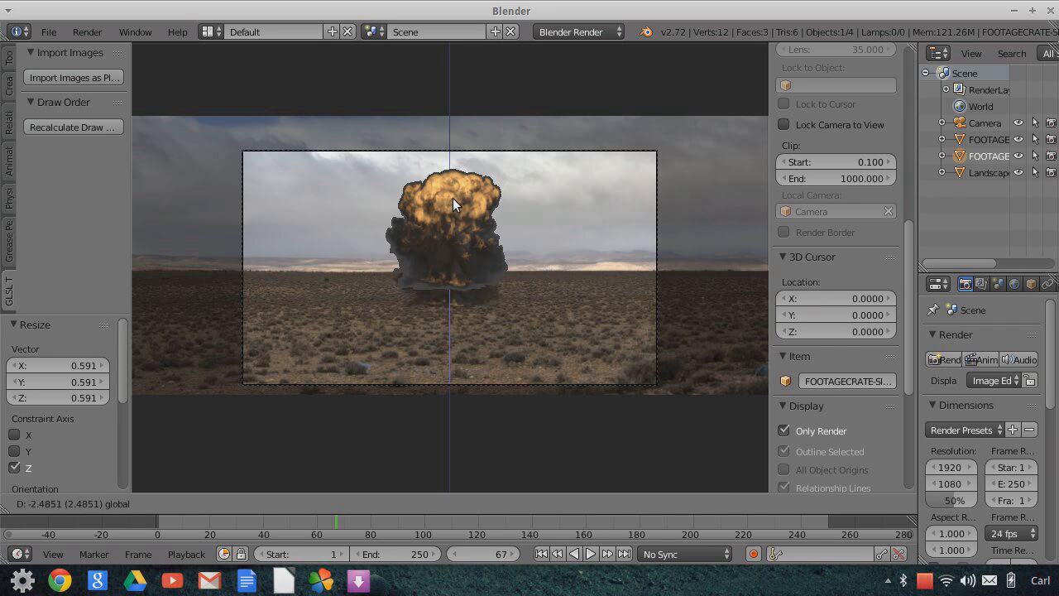
pyautogui.click(454, 197)
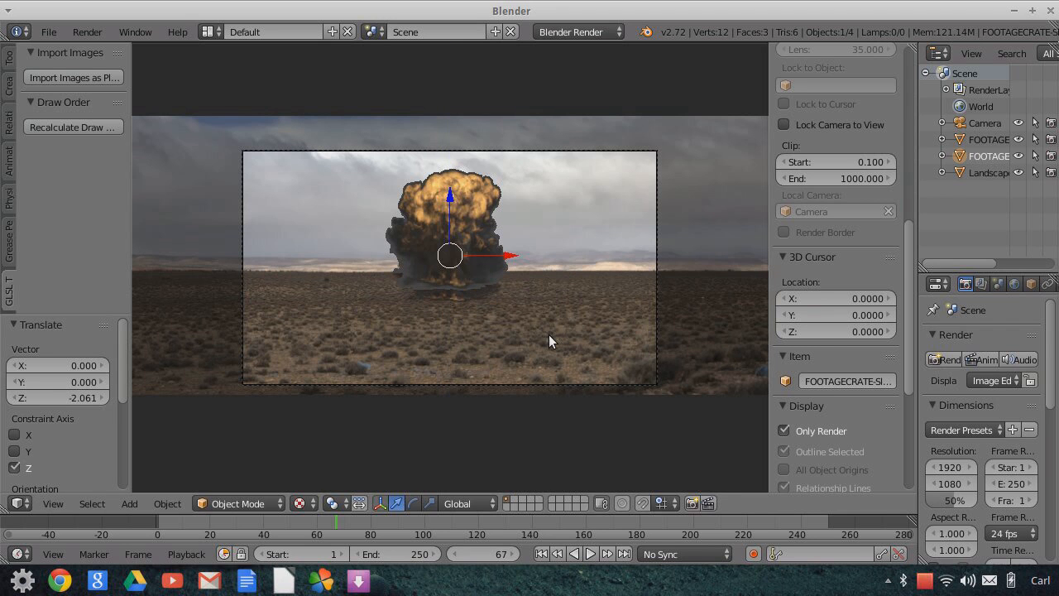
# - Flatten the duplicated explosion further along Z and lower it about 1.3 units
pyautogui.press('s')
pyautogui.press('z')
pyautogui.click(459, 212)
pyautogui.press('g')
pyautogui.press('z')
pyautogui.click(441, 216)
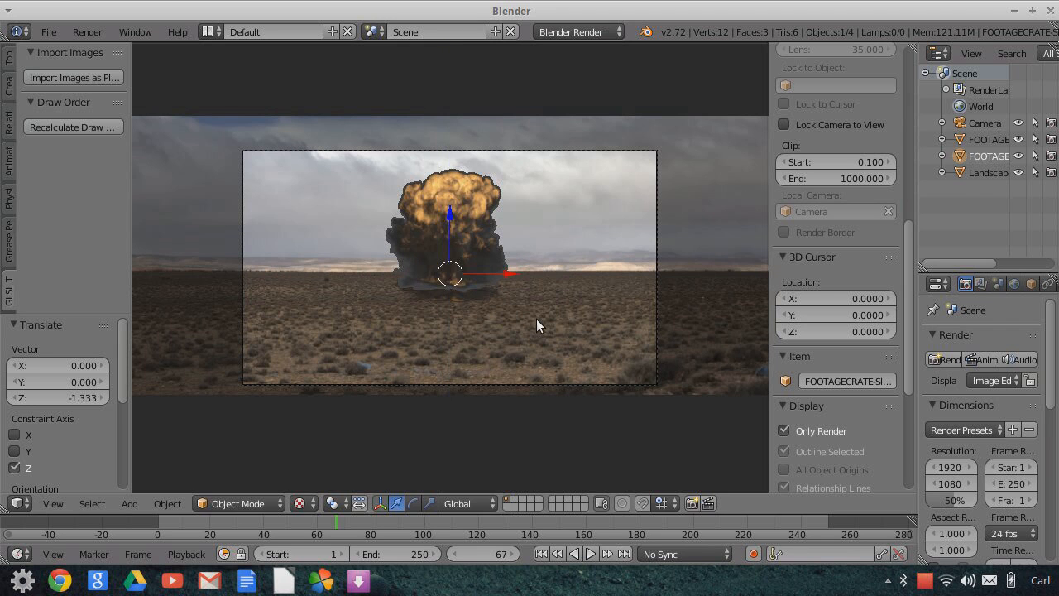
# - Scale the flattened explosion copy about 1.41 times along X and about 0.6 times along Z
pyautogui.press('s')
pyautogui.press('x')
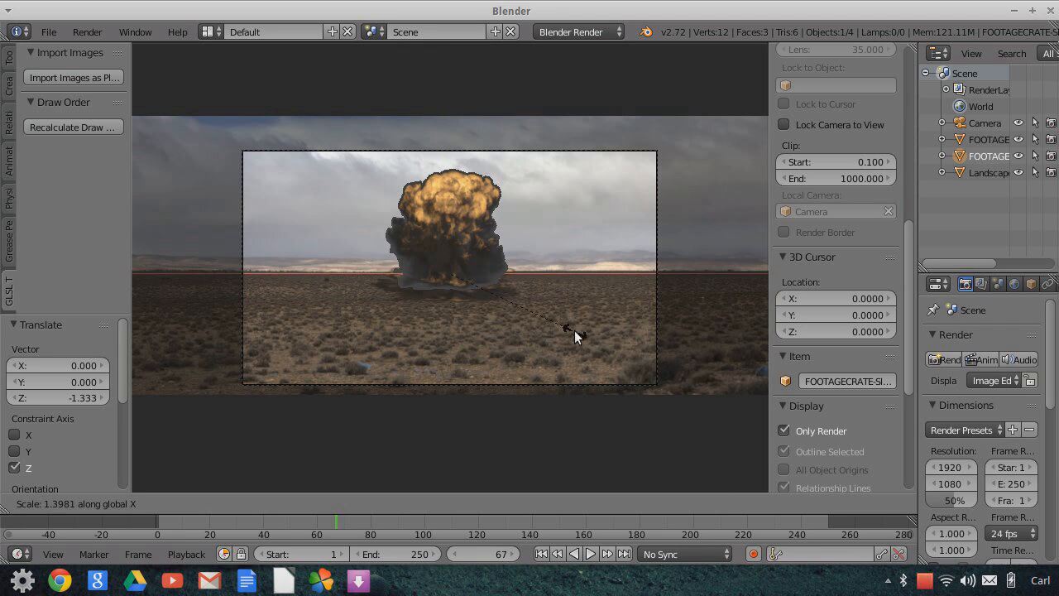
pyautogui.click(572, 331)
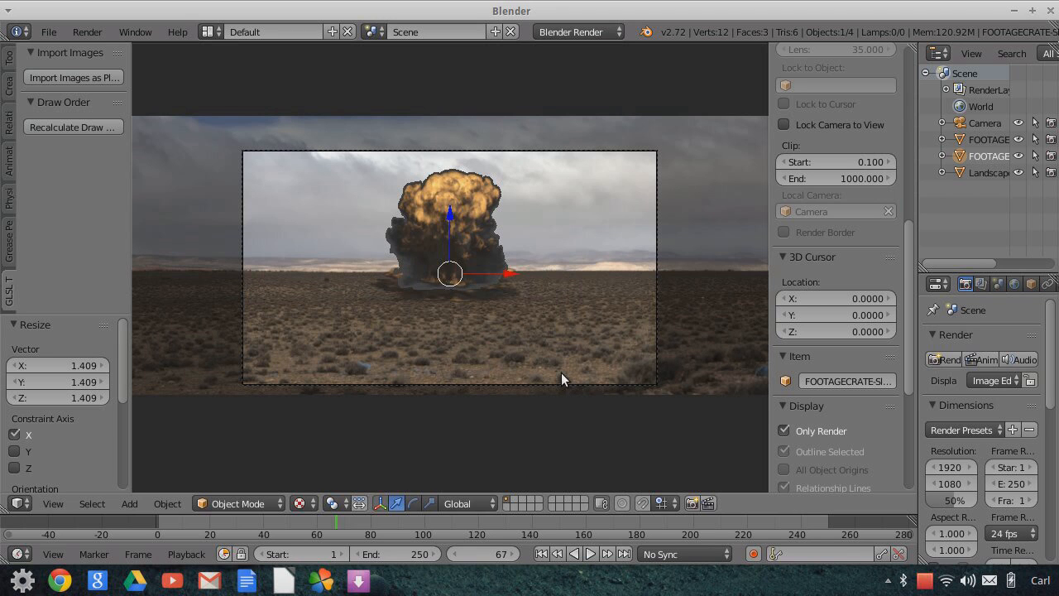
pyautogui.press('s')
pyautogui.press('z')
pyautogui.click(511, 339)
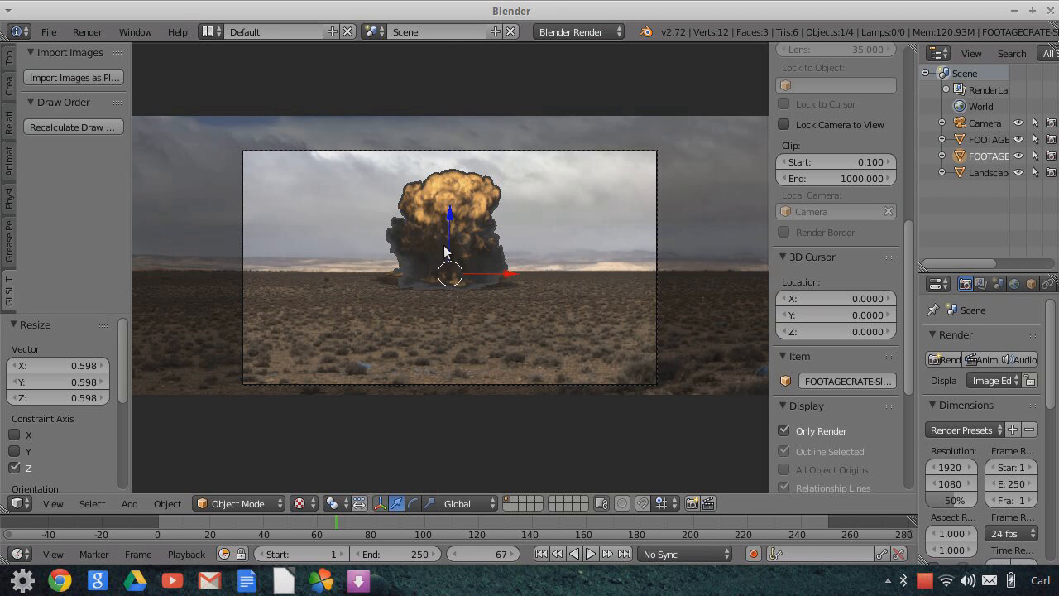
# - Lower the flattened explosion copy about 0.36 units along Z, inspect it from an angle and return to the camera view
pyautogui.press('g')
pyautogui.press('z')
pyautogui.click(448, 215)
pyautogui.moveTo(448, 215); pyautogui.dragTo(513, 299, button='middle')
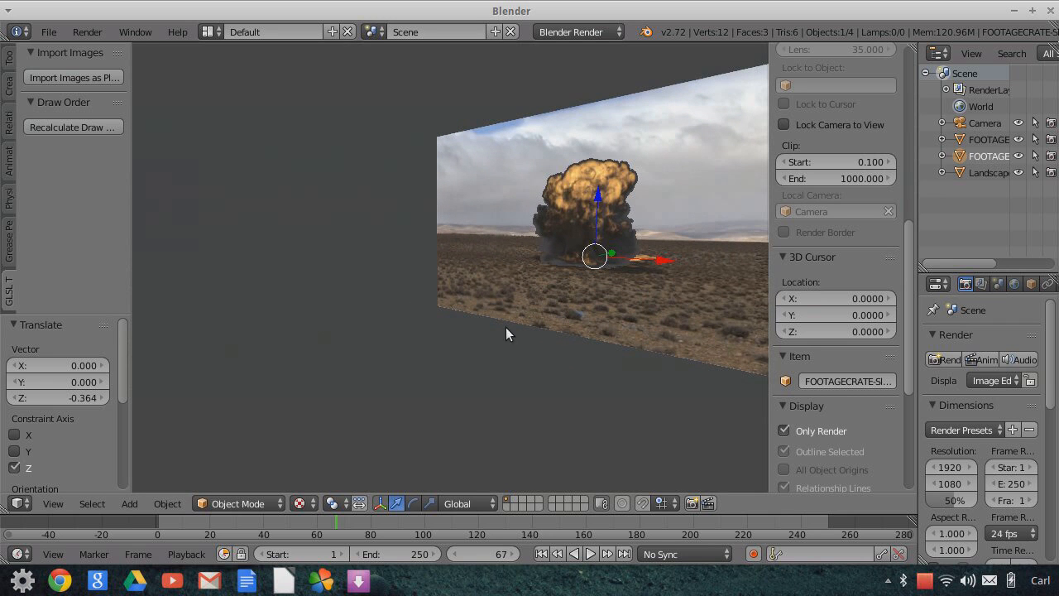
pyautogui.click(51, 503)
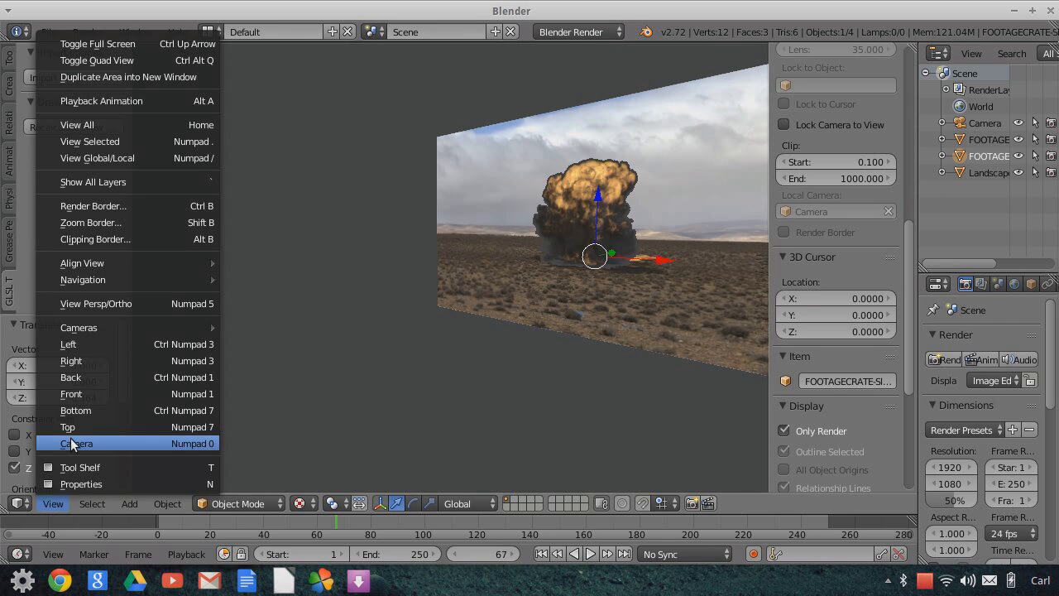
pyautogui.click(70, 443)
# - Lower the flattened copy about 0.18 units along Z, adjust its overall scale, and lower it about 0.06 units more
pyautogui.press('g')
pyautogui.press('z')
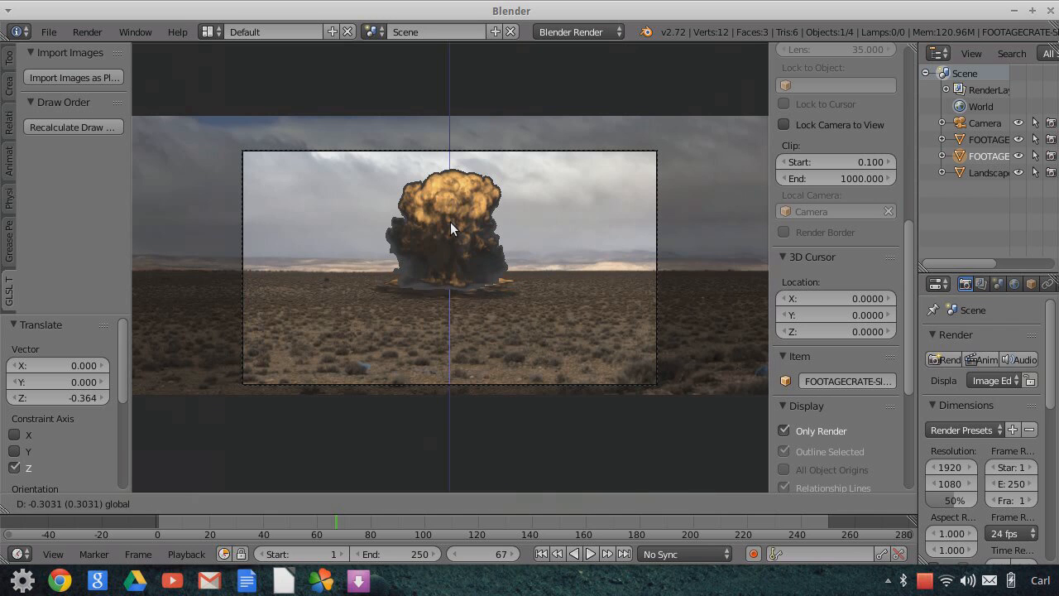
pyautogui.click(458, 232)
pyautogui.press('s')
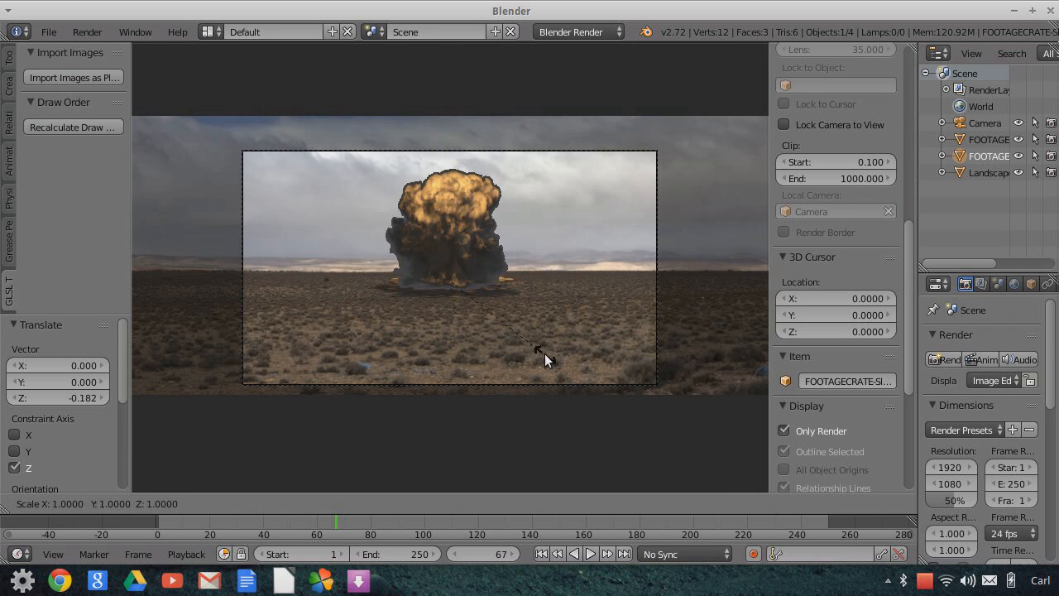
pyautogui.click(514, 331)
pyautogui.press('g')
pyautogui.press('z')
pyautogui.click(519, 291)
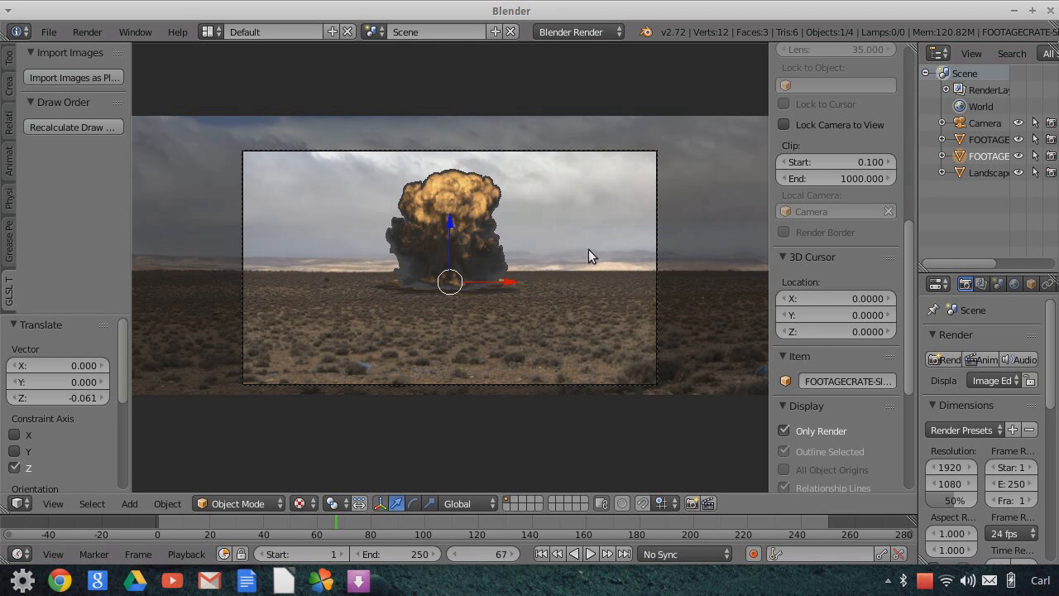
# - Select the original explosion plane and play the animation from frame 1 to frame 43
pyautogui.rightClick(413, 183)
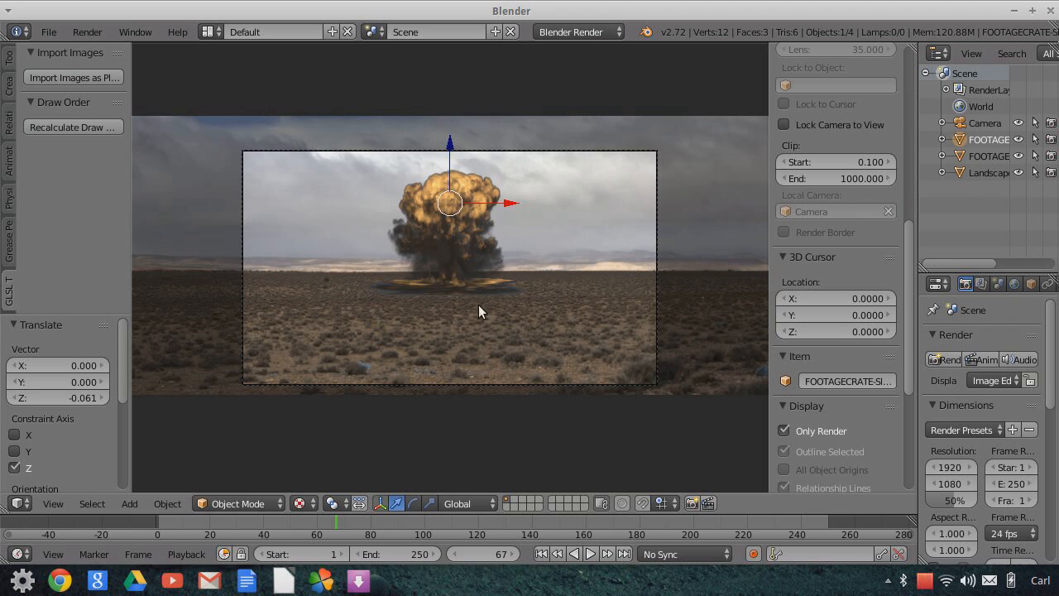
pyautogui.click(541, 554)
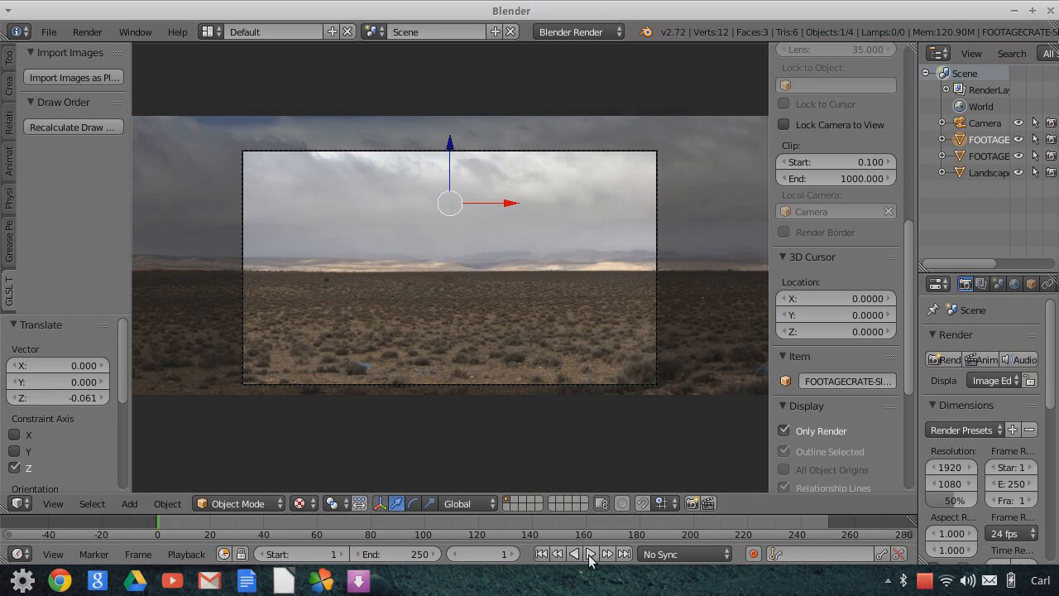
pyautogui.click(590, 553)
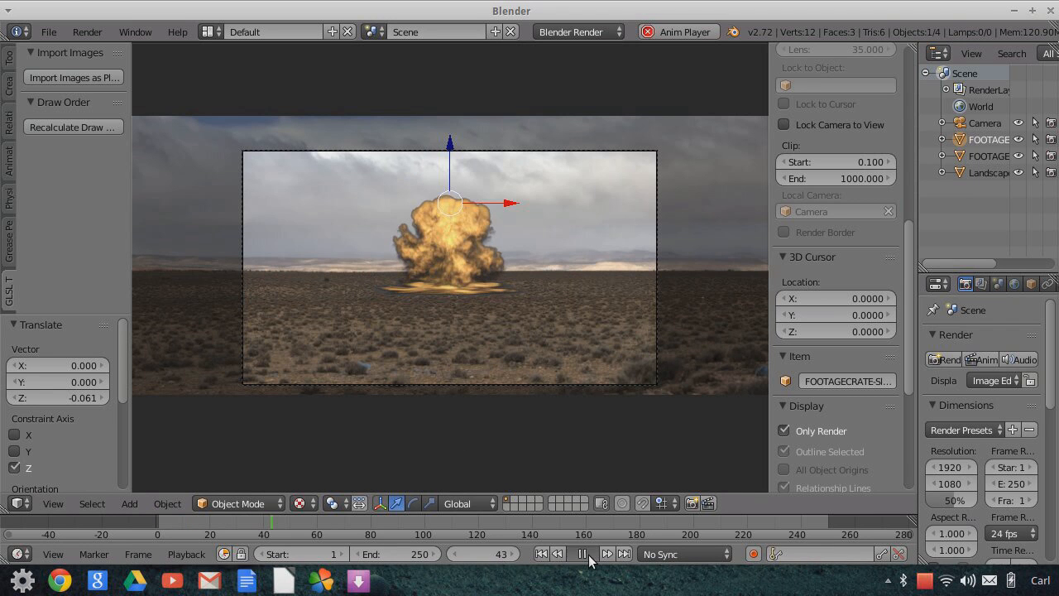
pyautogui.click(584, 554)
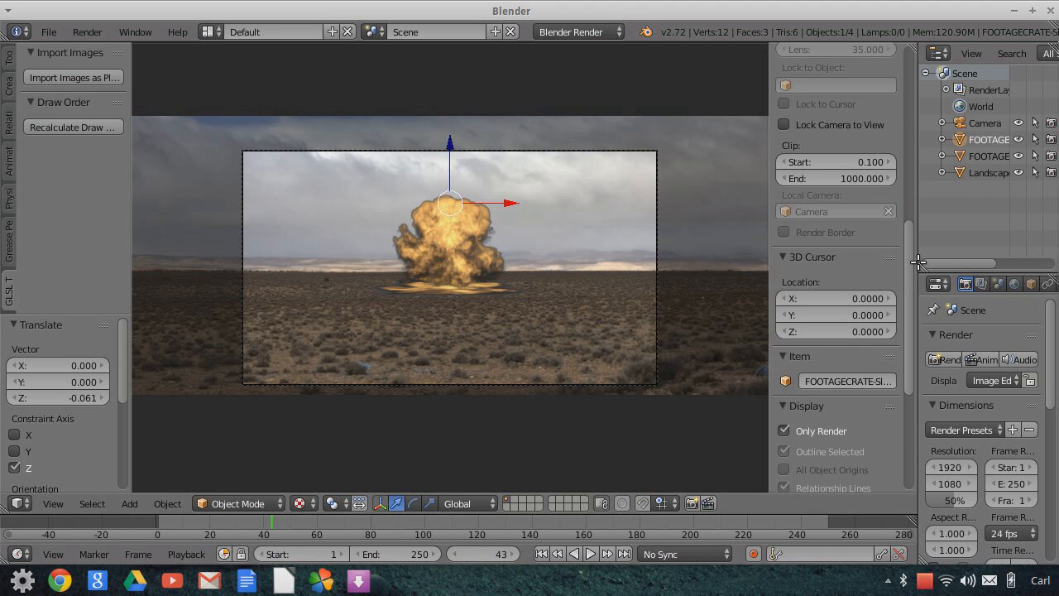
# - Widen the properties area and set the original explosion's movie texture to 250 frames
pyautogui.moveTo(918, 262); pyautogui.dragTo(629, 273)
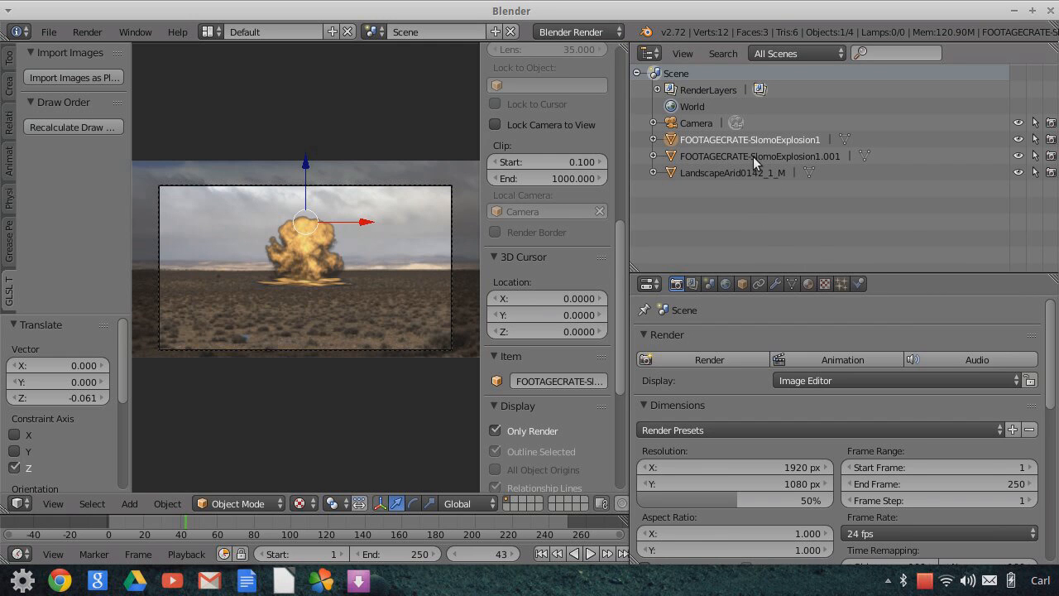
pyautogui.click(812, 286)
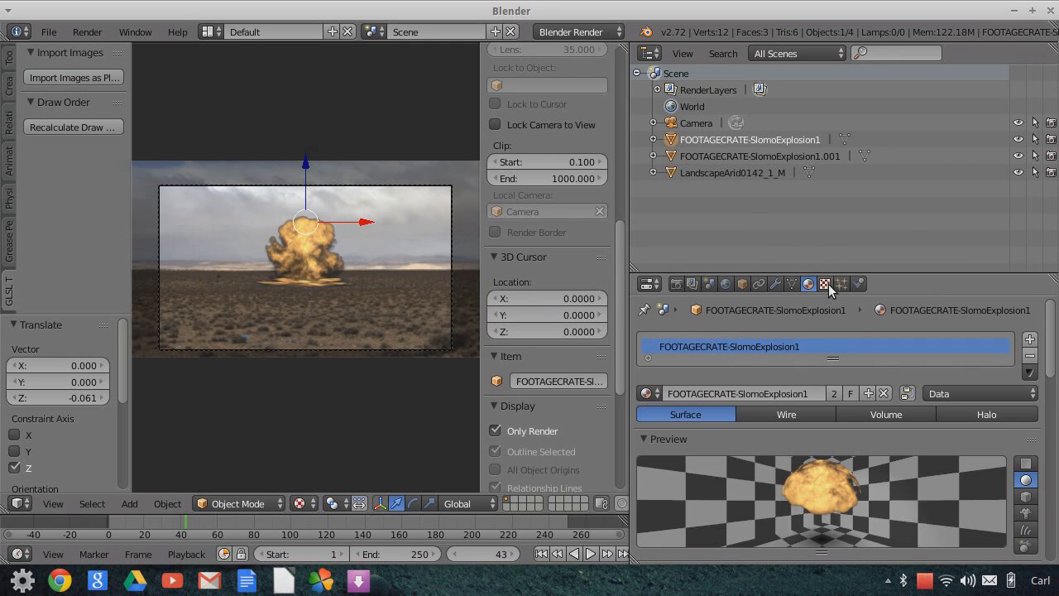
pyautogui.click(824, 283)
pyautogui.scroll(-1, 828, 512)
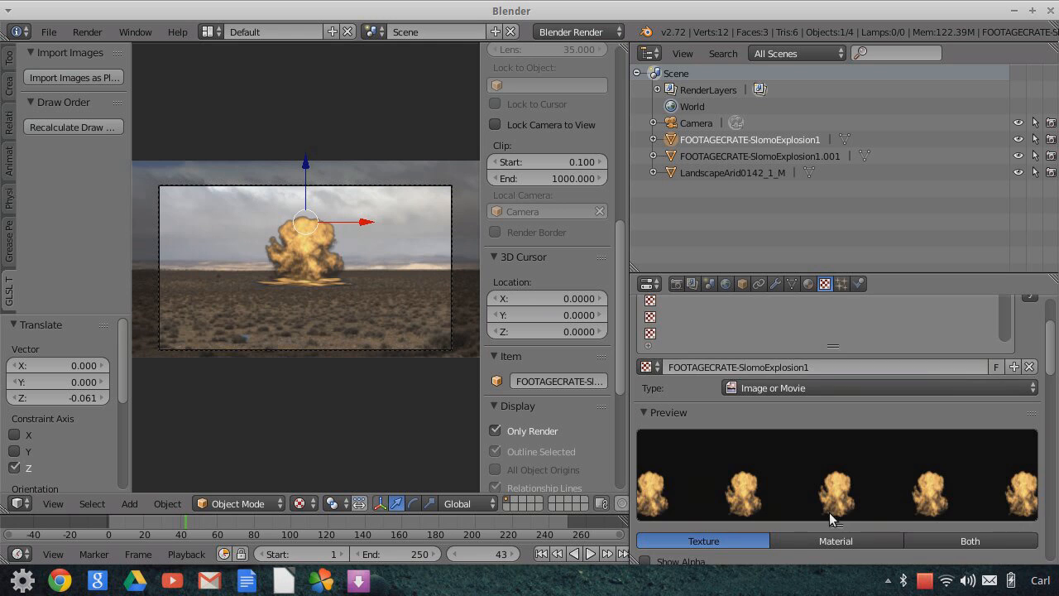
pyautogui.scroll(-8, 829, 516)
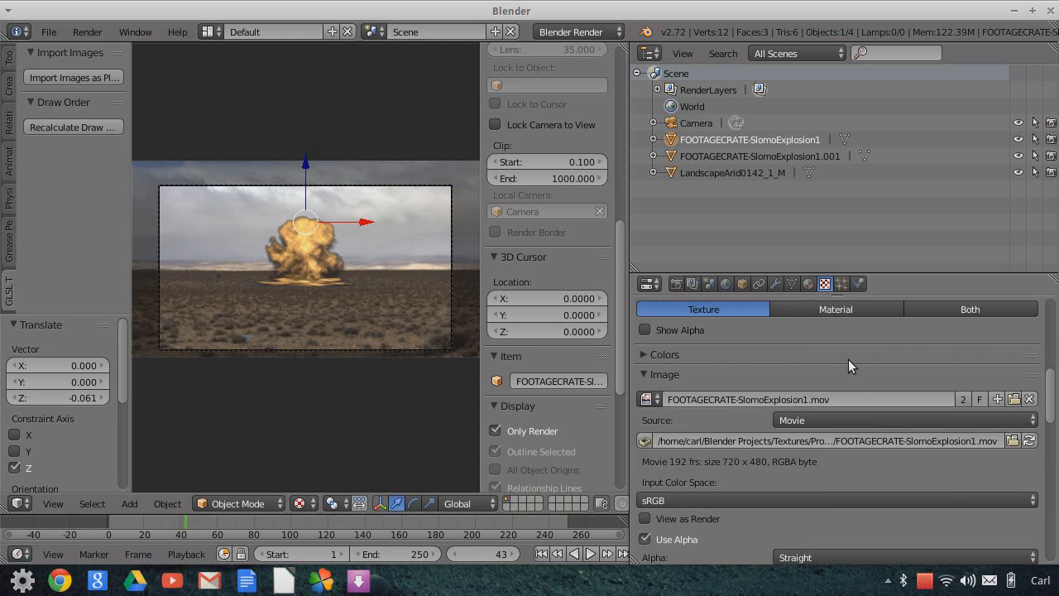
pyautogui.scroll(8, 846, 362)
pyautogui.scroll(2, 847, 365)
pyautogui.scroll(-8, 839, 441)
pyautogui.scroll(-5, 839, 441)
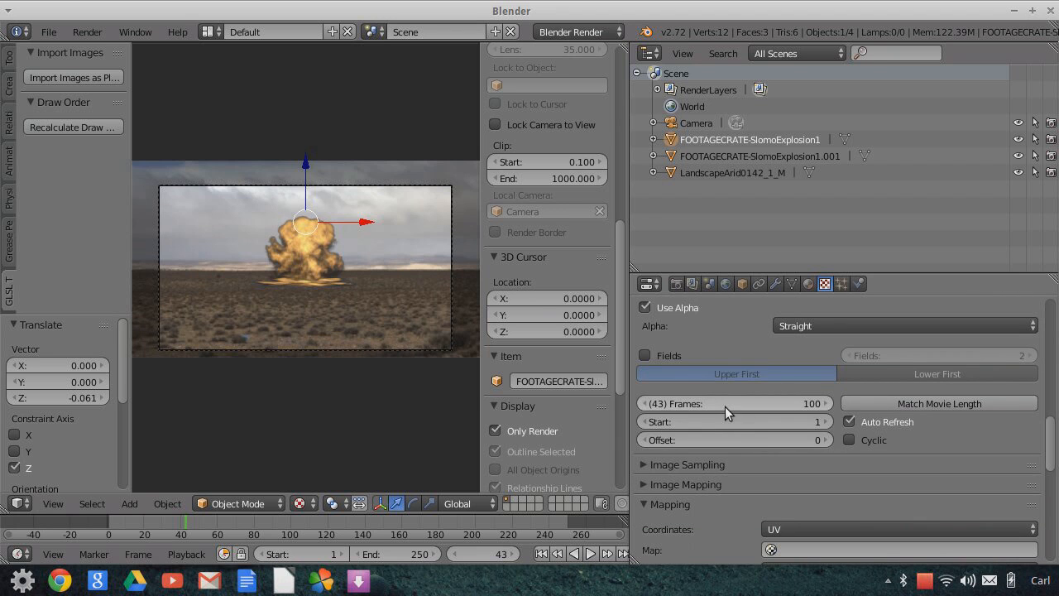
pyautogui.click(720, 402)
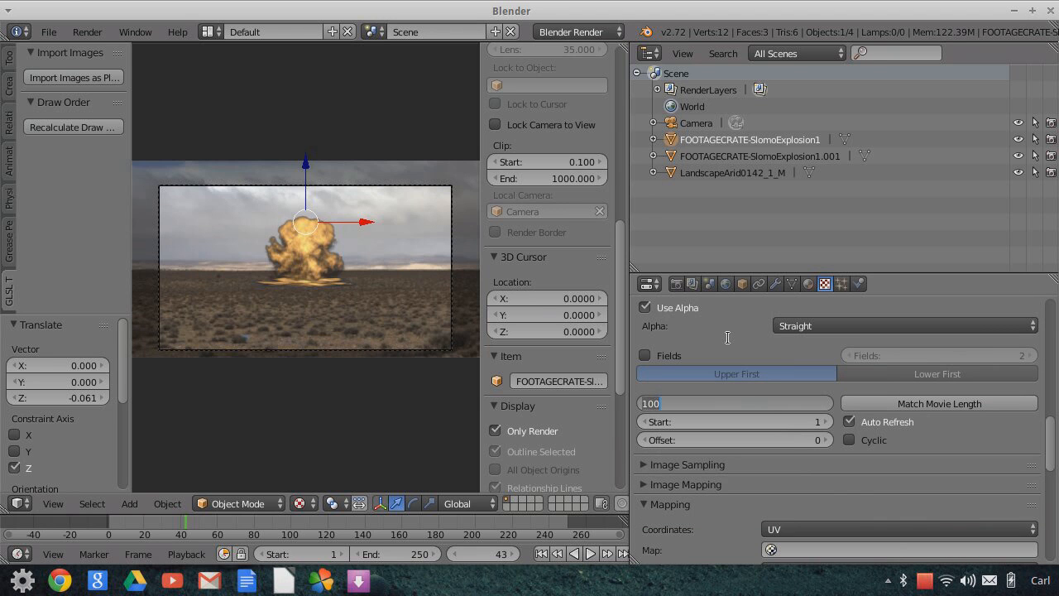
pyautogui.write('250')
pyautogui.press('Return')
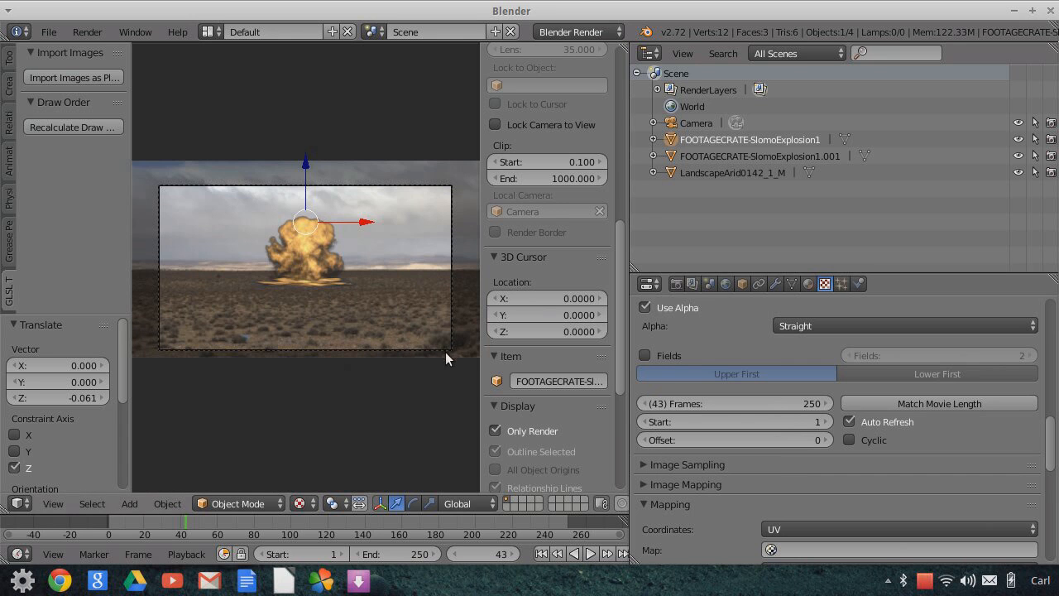
# - Set the explosion movie texture's offset to -50 and play the animation from the first frame
pyautogui.click(770, 441)
pyautogui.write('-50')
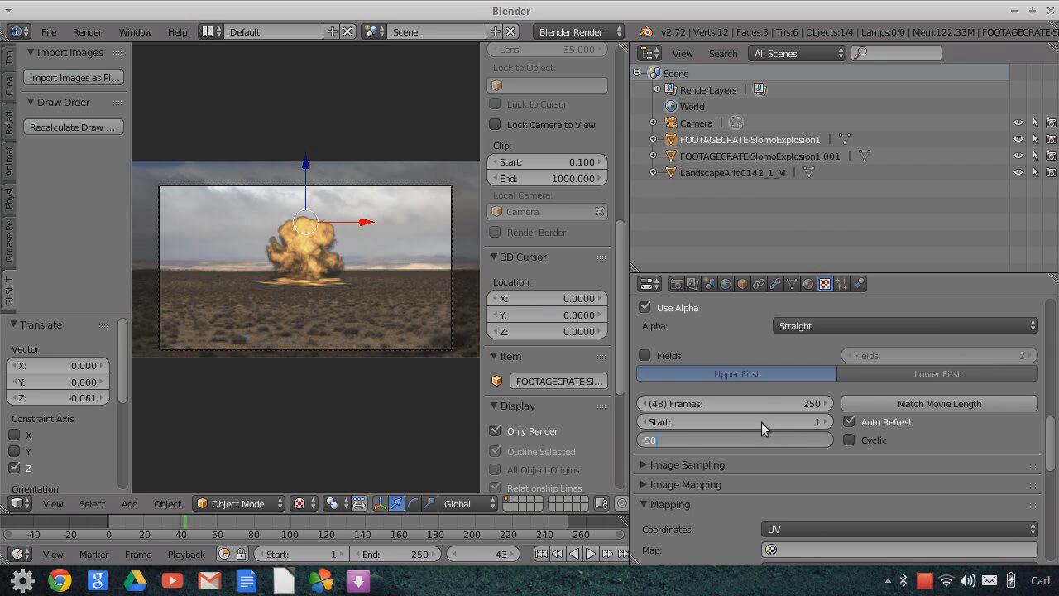
pyautogui.press('Return')
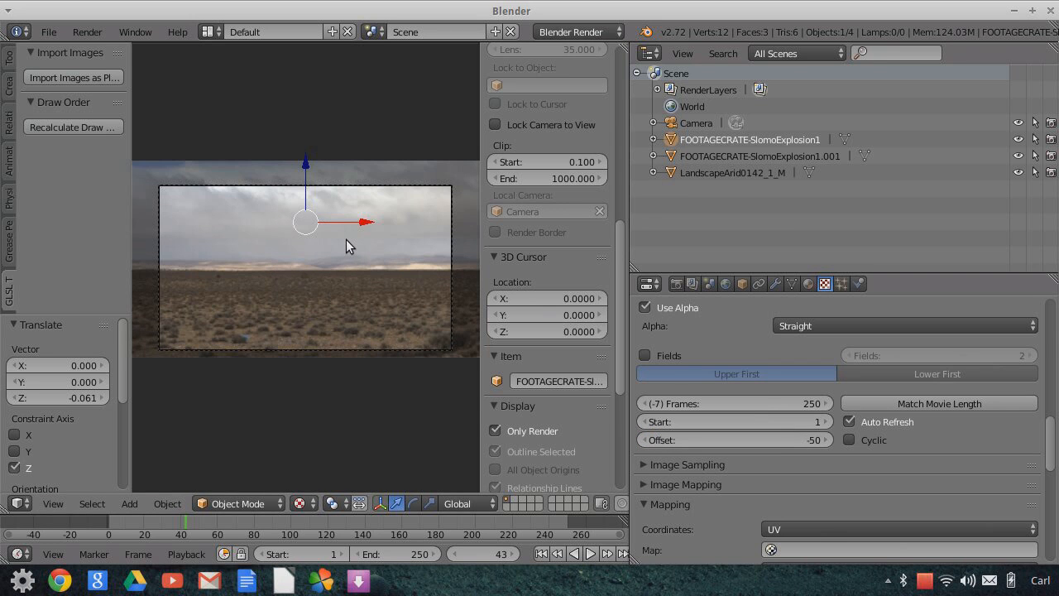
pyautogui.click(540, 554)
pyautogui.click(590, 553)
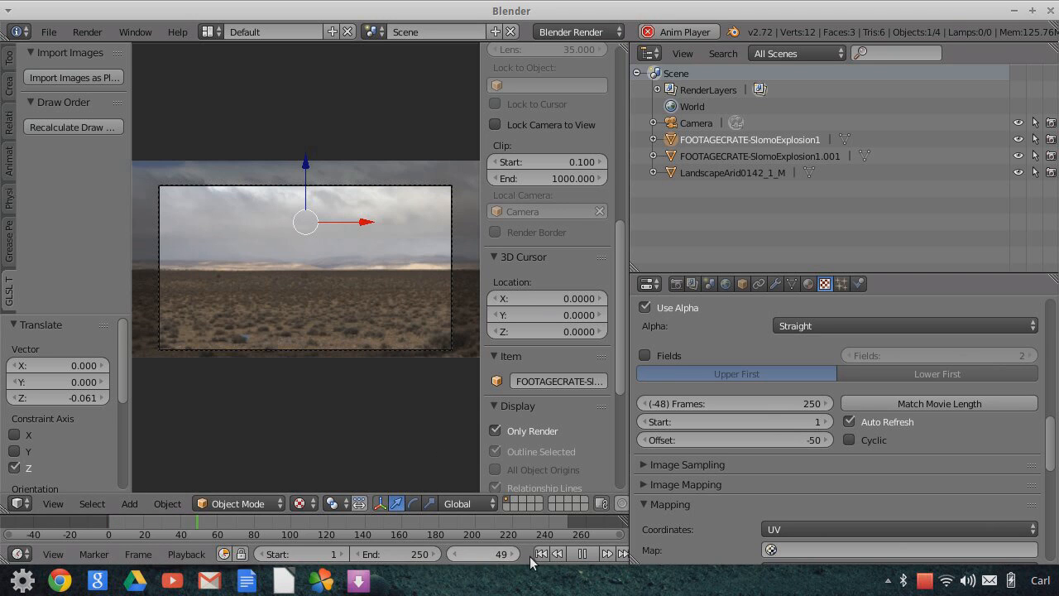
# - Stop playback at frame 66 and examine the movie texture's timing settings and the explosion above its flattened copy
pyautogui.click(584, 556)
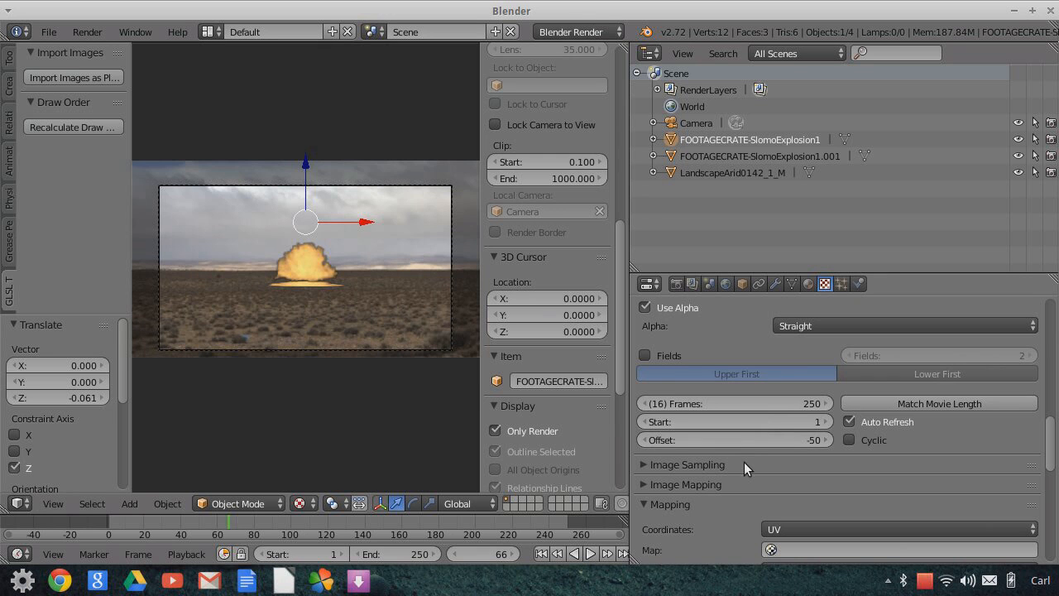
pyautogui.scroll(7, 740, 413)
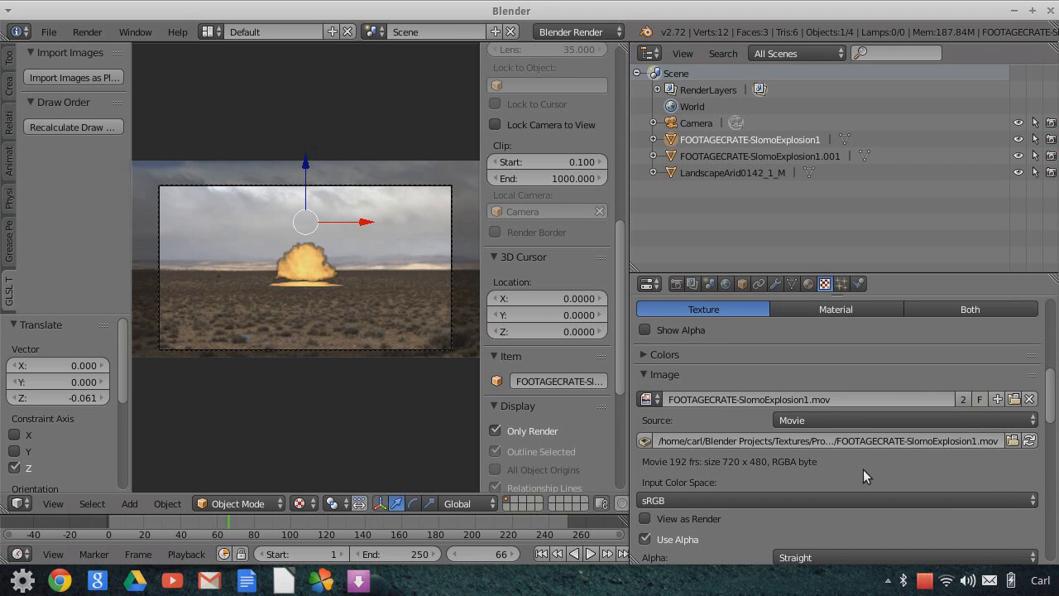
pyautogui.scroll(-6, 863, 469)
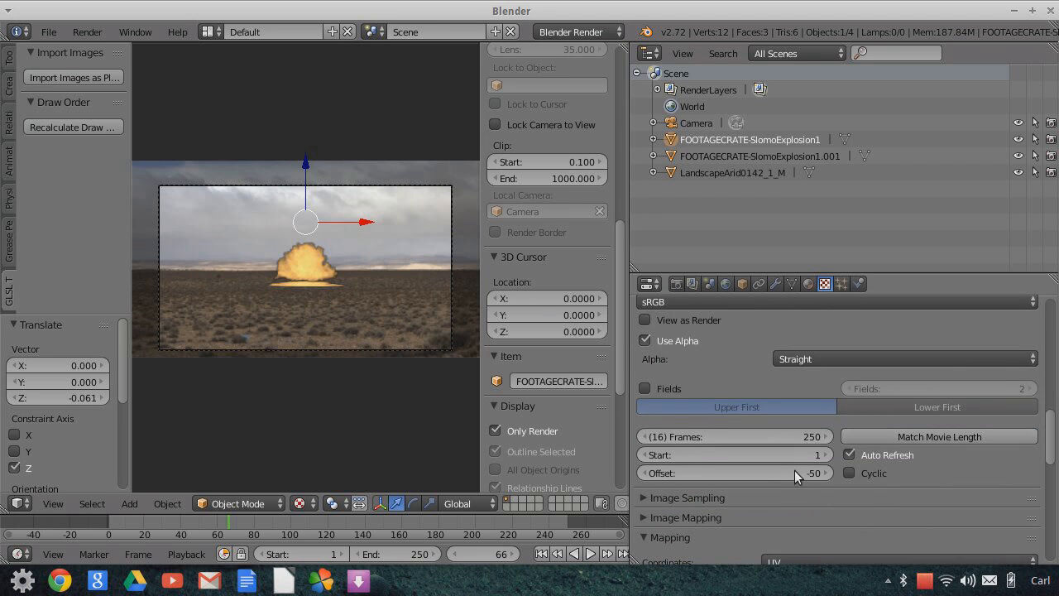
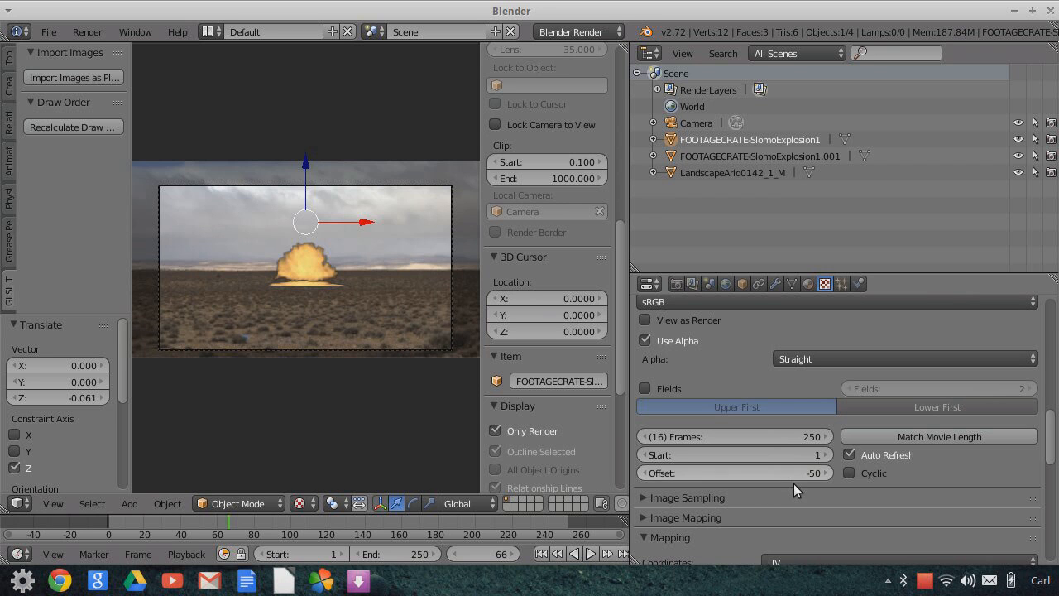
pyautogui.scroll(4, 350, 376)
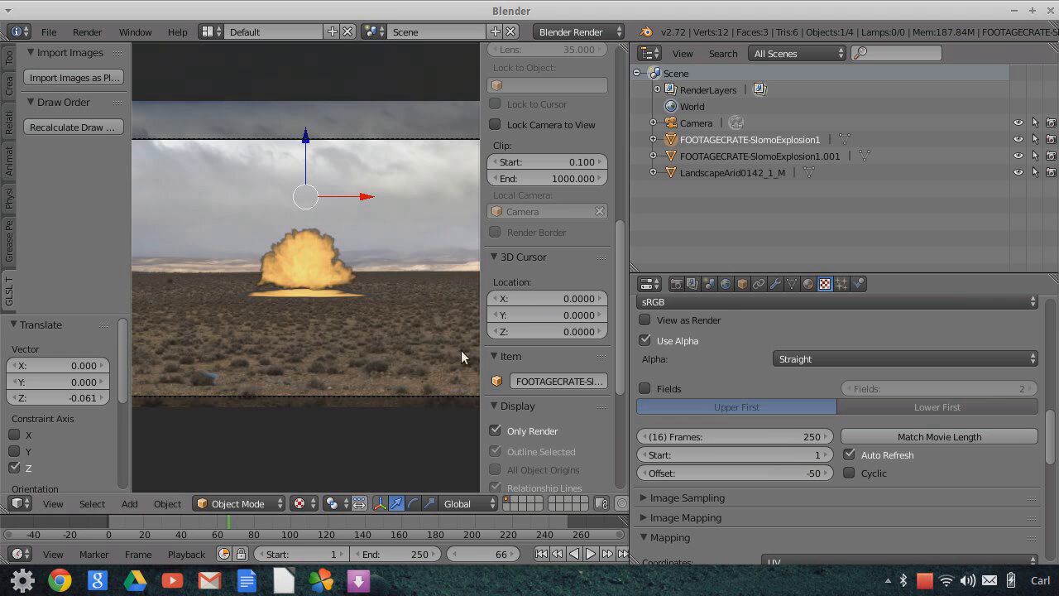
pyautogui.scroll(-2, 429, 327)
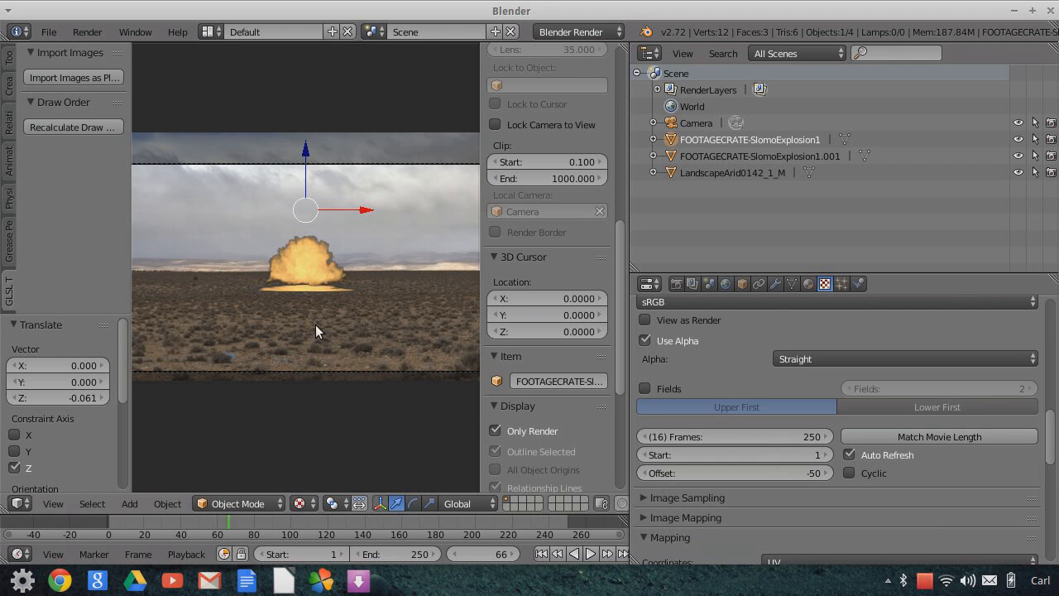
pyautogui.scroll(2, 374, 288)
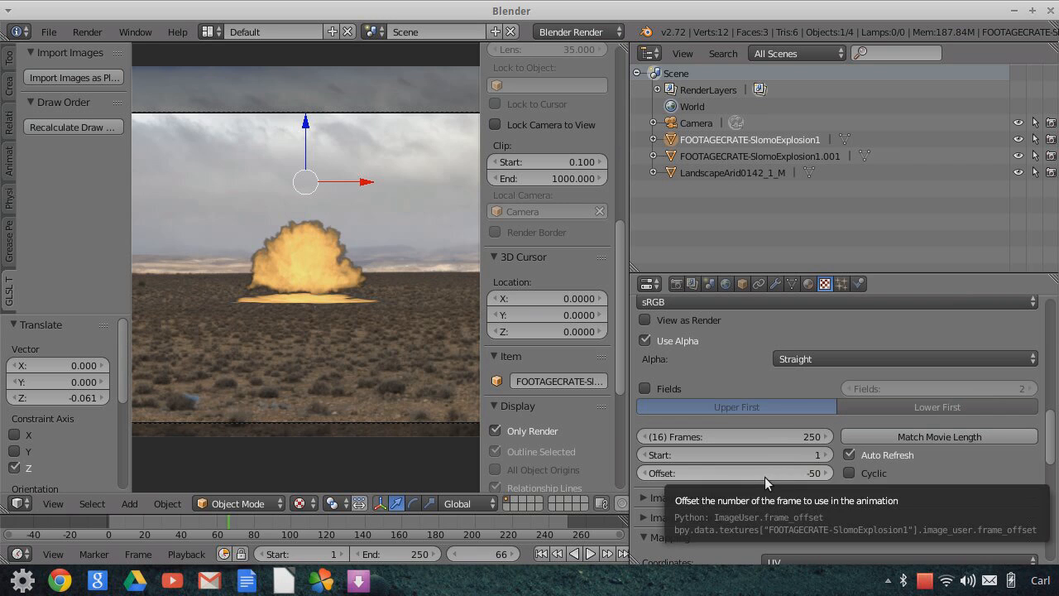
pyautogui.click(495, 430)
pyautogui.scroll(-3, 381, 327)
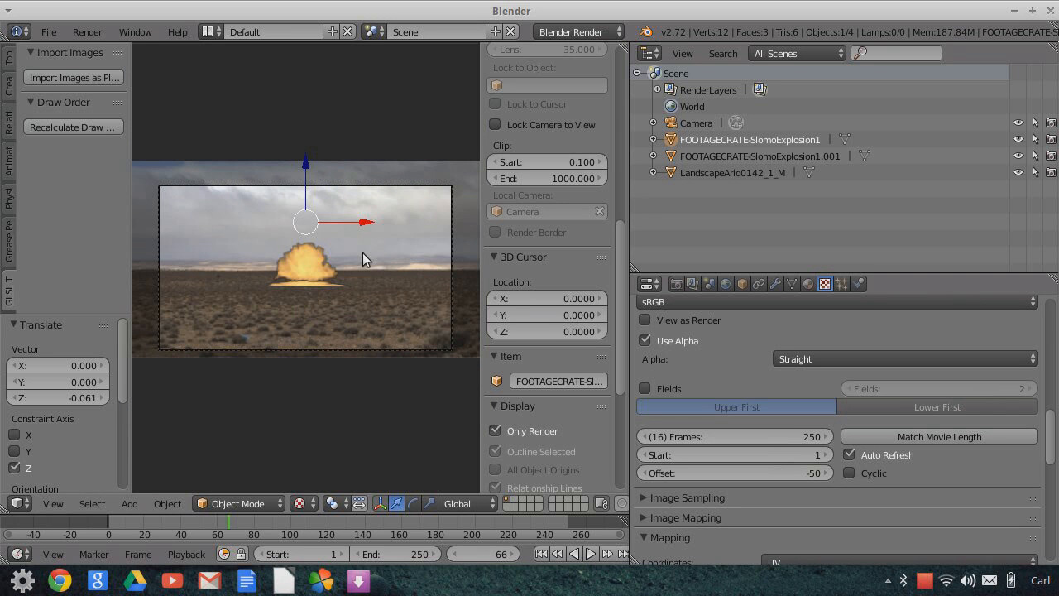
pyautogui.scroll(3, 368, 271)
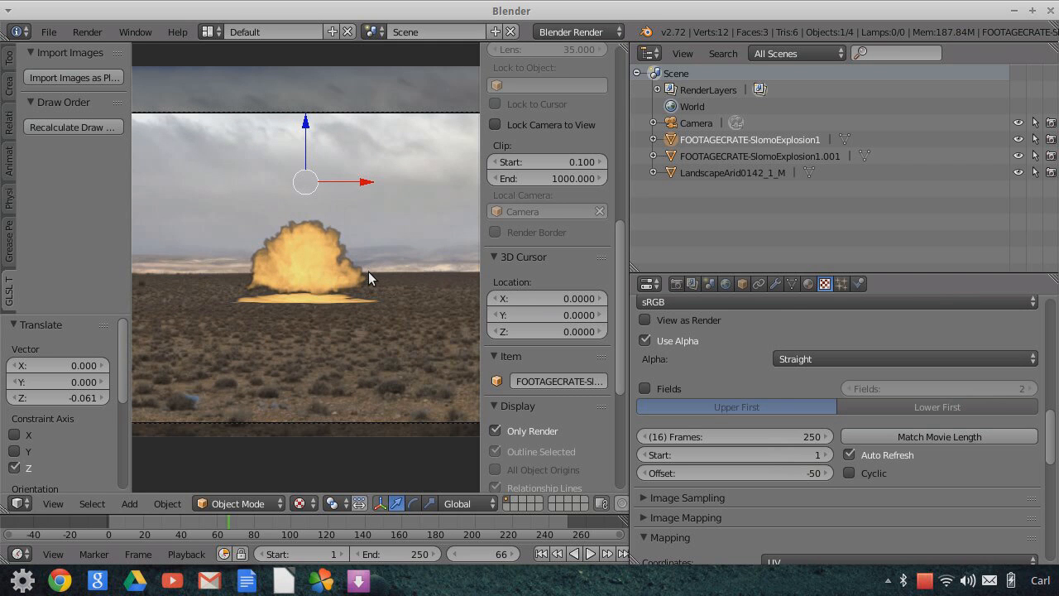
pyautogui.scroll(2, 372, 282)
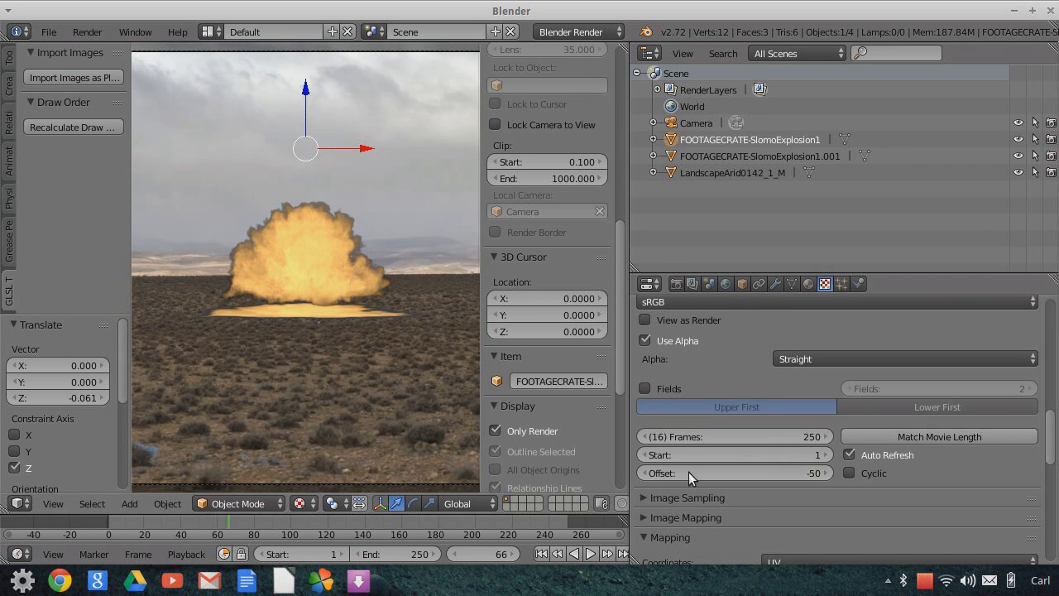
pyautogui.scroll(3, 386, 277)
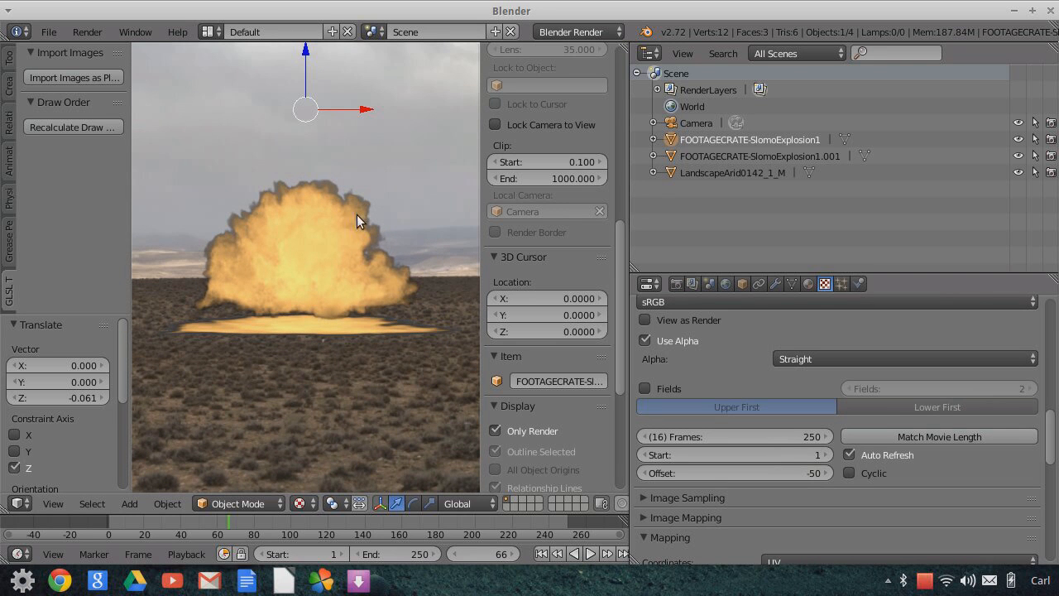
pyautogui.scroll(-2, 351, 270)
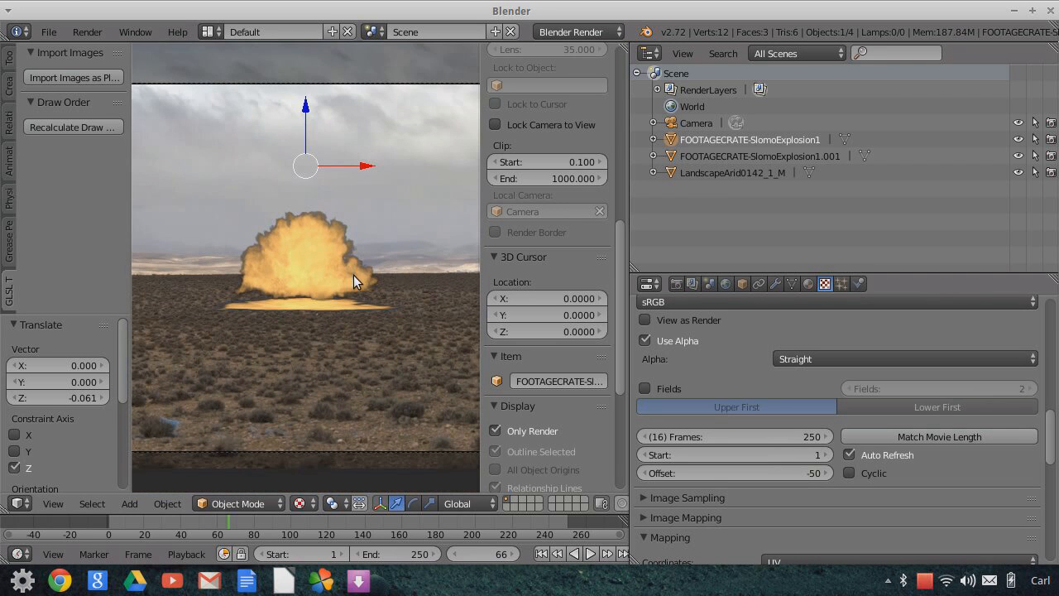
pyautogui.scroll(-2, 432, 284)
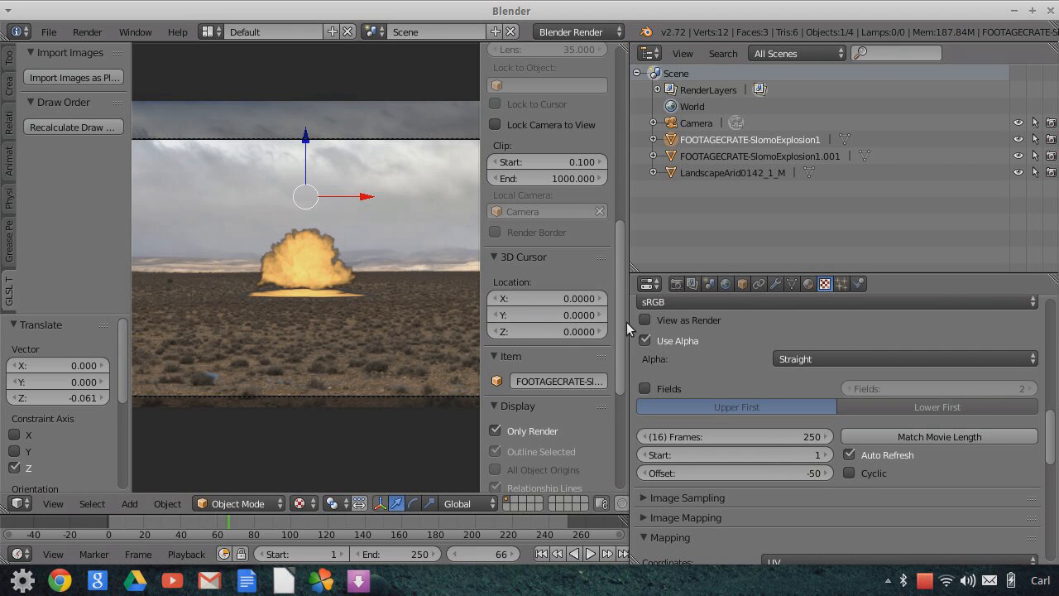
# - Replay the animation from the first frame and stop it at frame 66
pyautogui.click(541, 553)
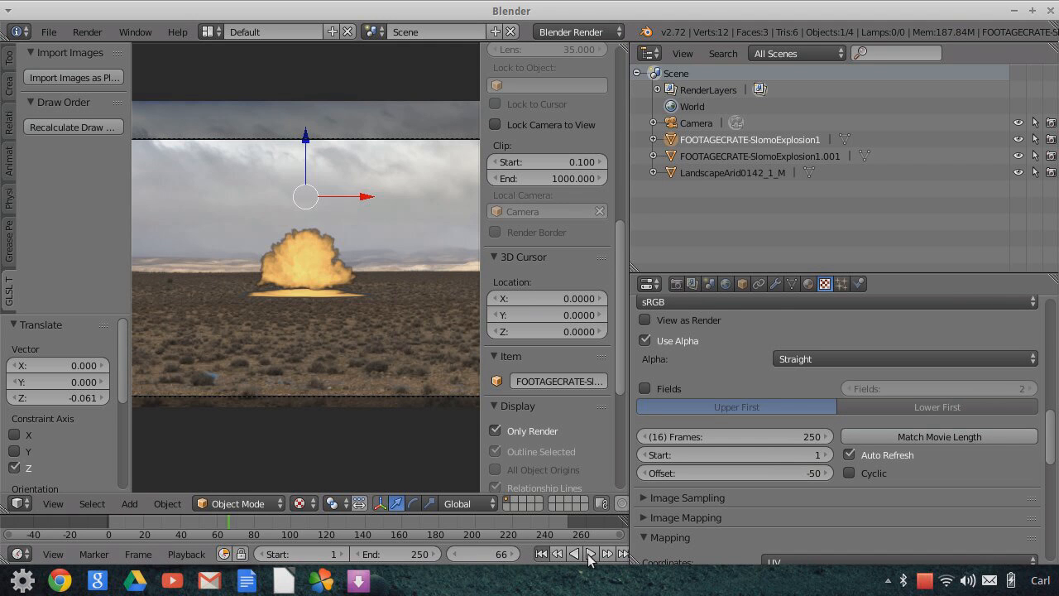
pyautogui.click(590, 553)
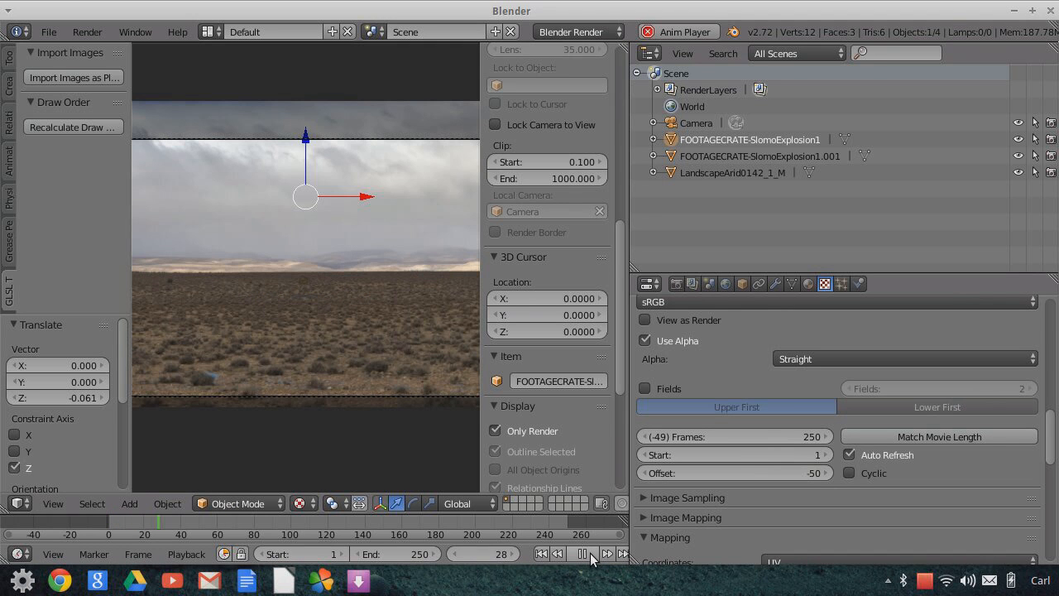
pyautogui.click(585, 554)
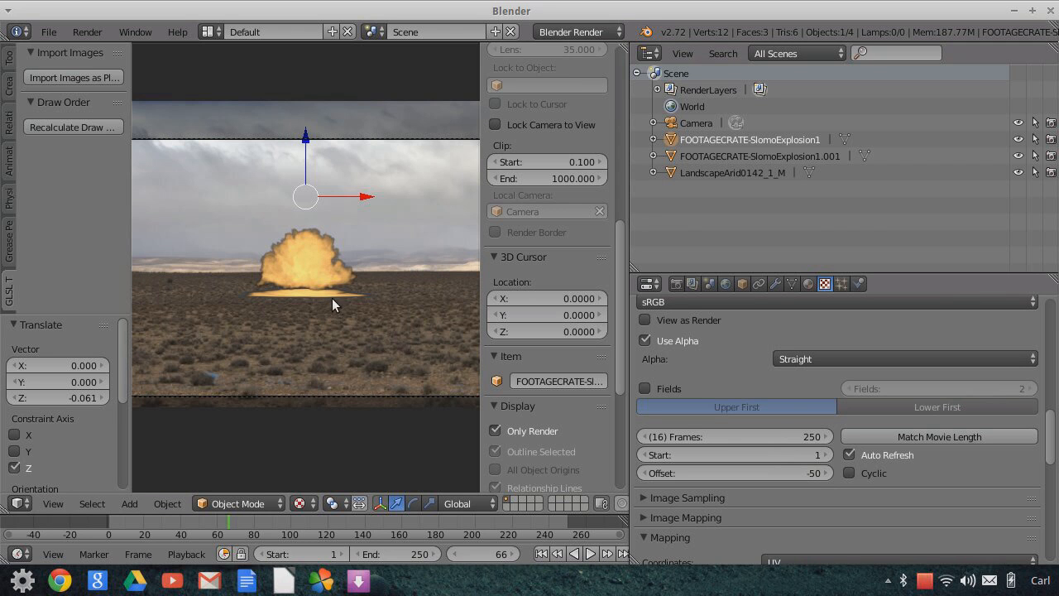
# - Rename the flattened explosion copy as Shadow
pyautogui.click(808, 283)
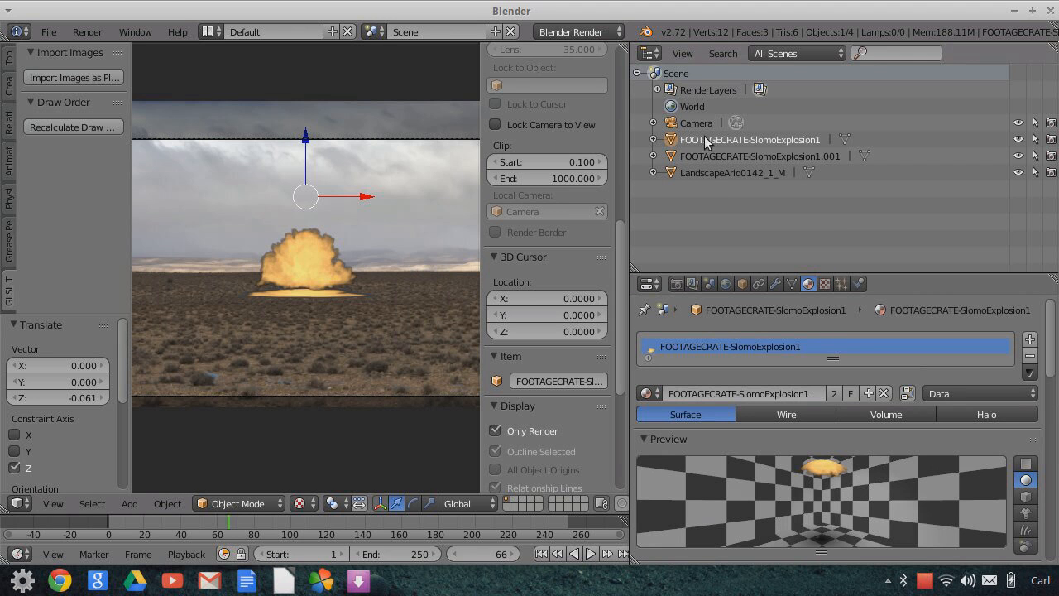
pyautogui.click(730, 156)
pyautogui.click(742, 283)
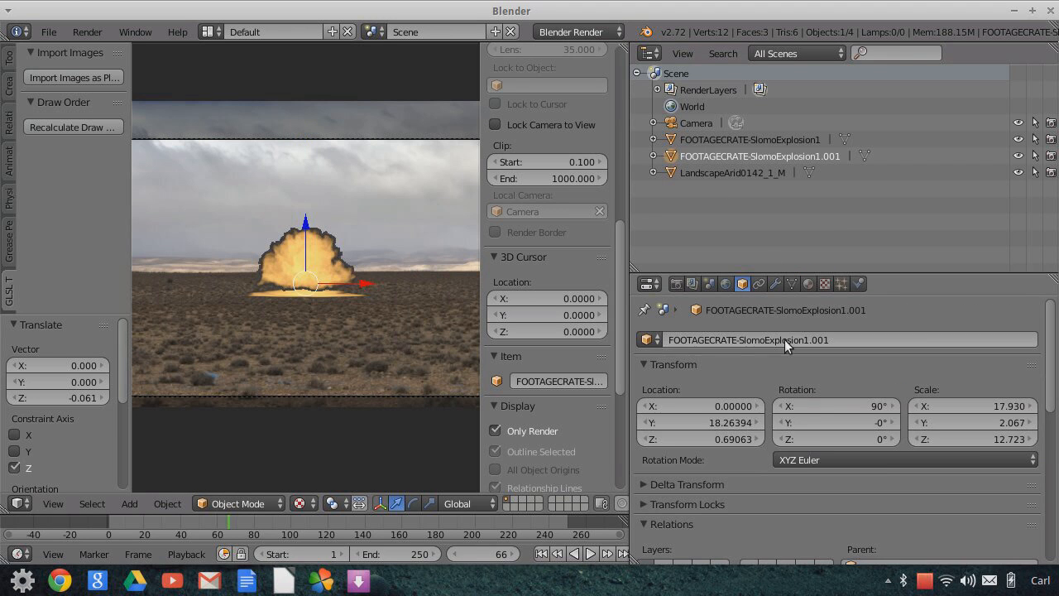
pyautogui.click(859, 340)
pyautogui.write('Shadwo')
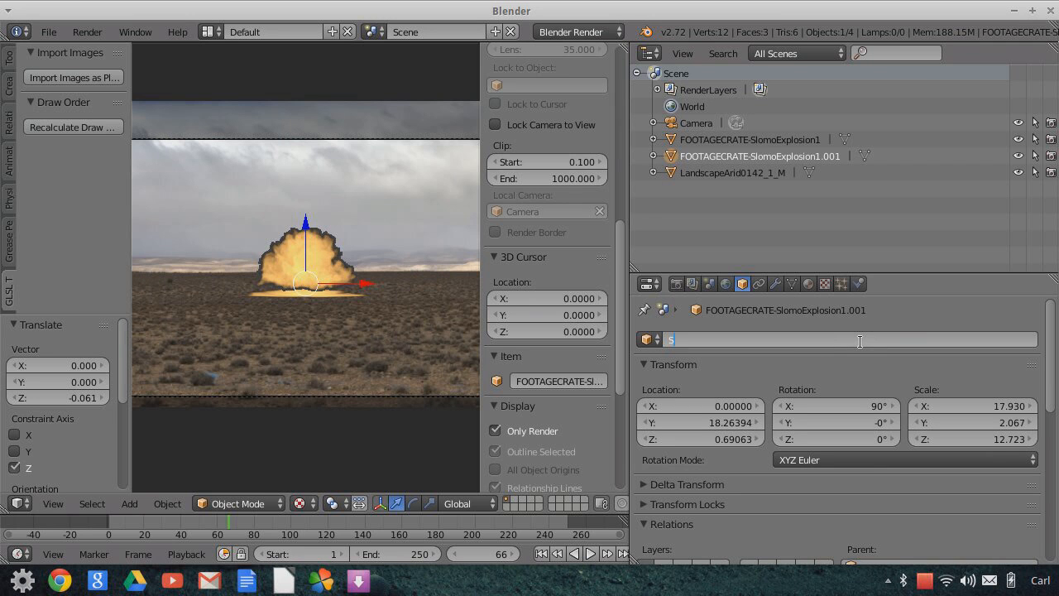
pyautogui.press('BackSpace')
pyautogui.press('BackSpace')
pyautogui.write('ow')
pyautogui.press('Return')
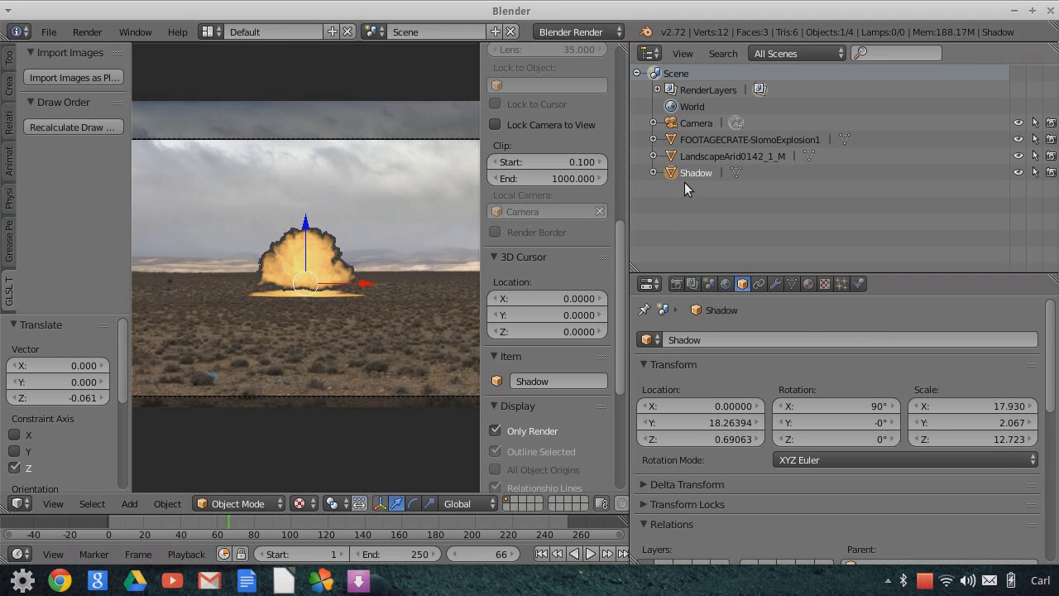
# - Rename the original explosion plane as Explosion
pyautogui.click(724, 140)
pyautogui.click(768, 339)
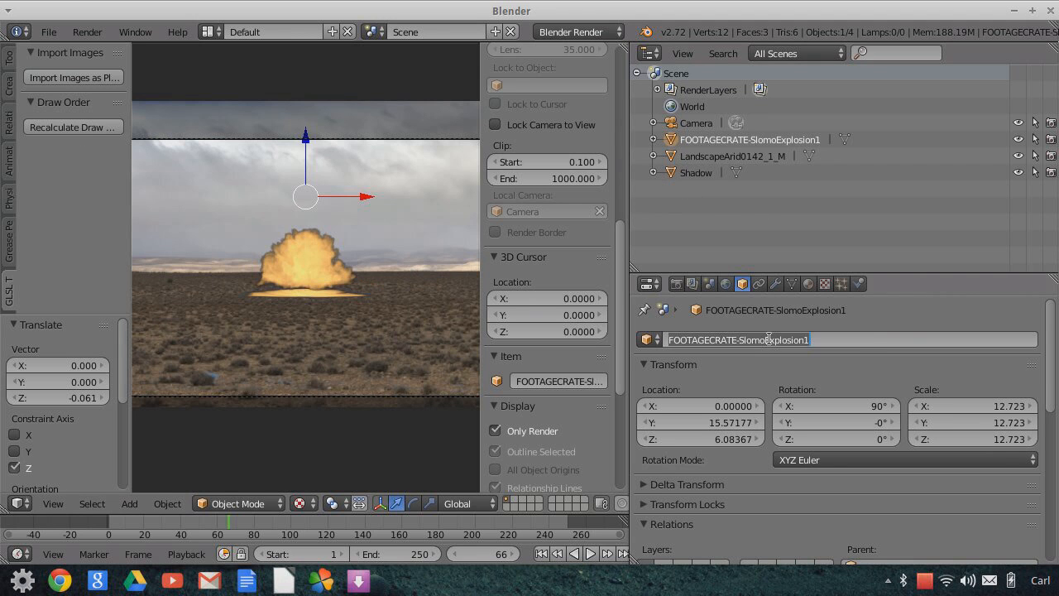
pyautogui.write('Explosion')
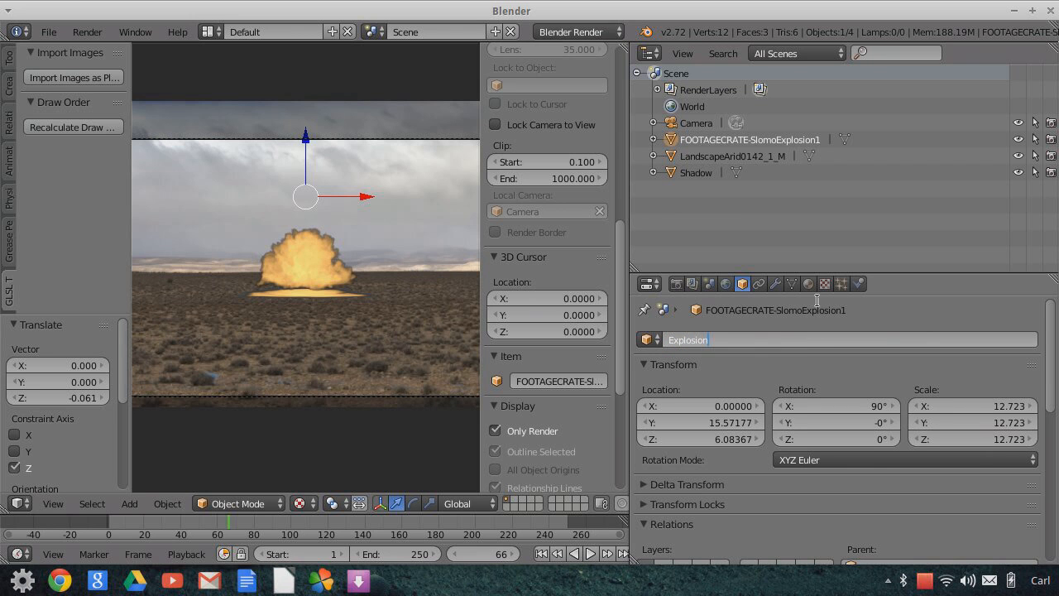
pyautogui.press('Return')
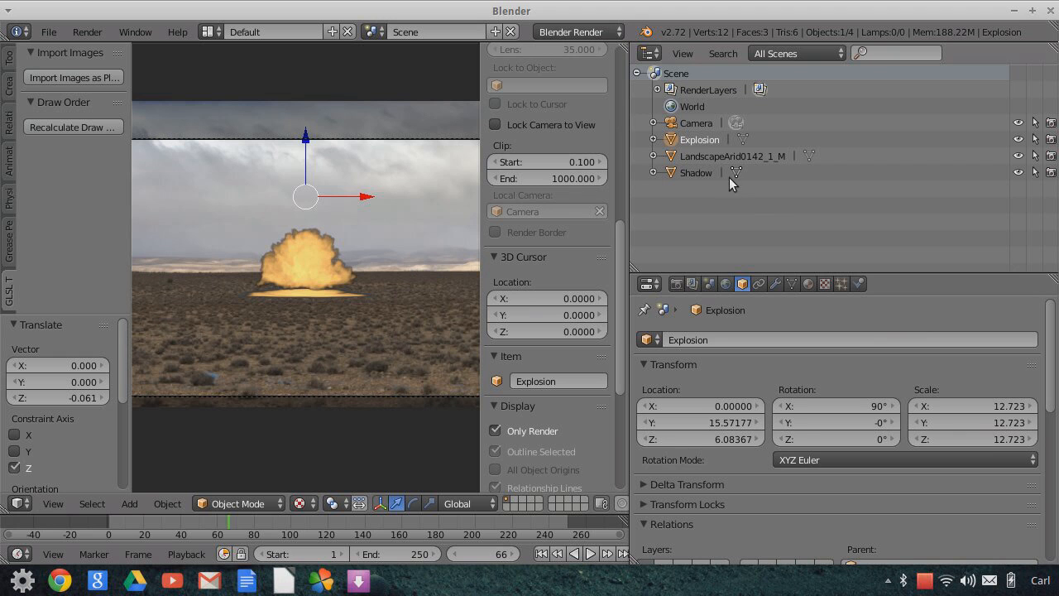
# - Give the Shadow plane its own single-user copy of the explosion material and check its movie texture
pyautogui.click(697, 172)
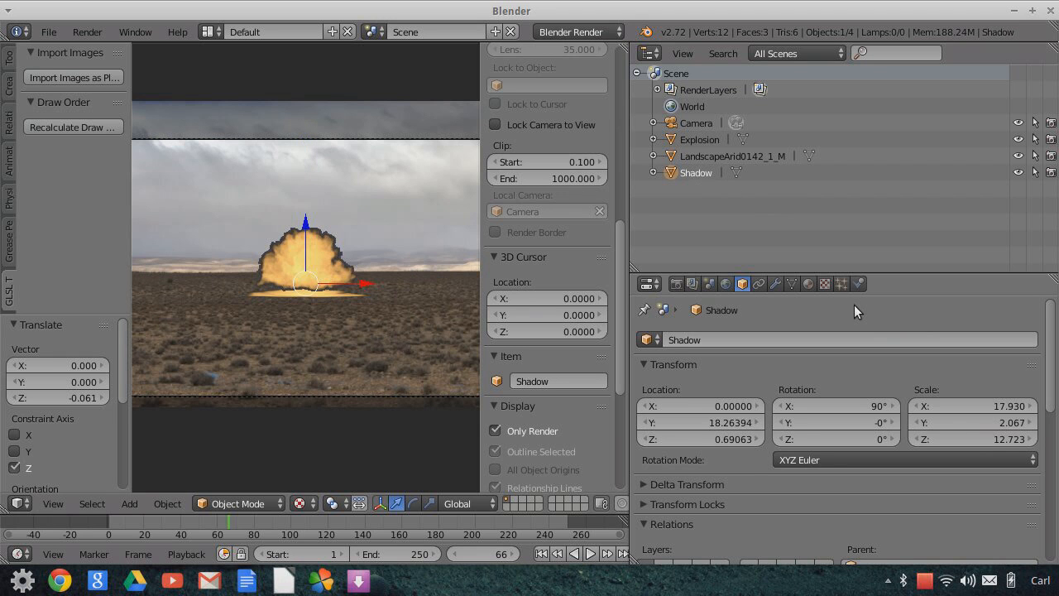
pyautogui.click(810, 285)
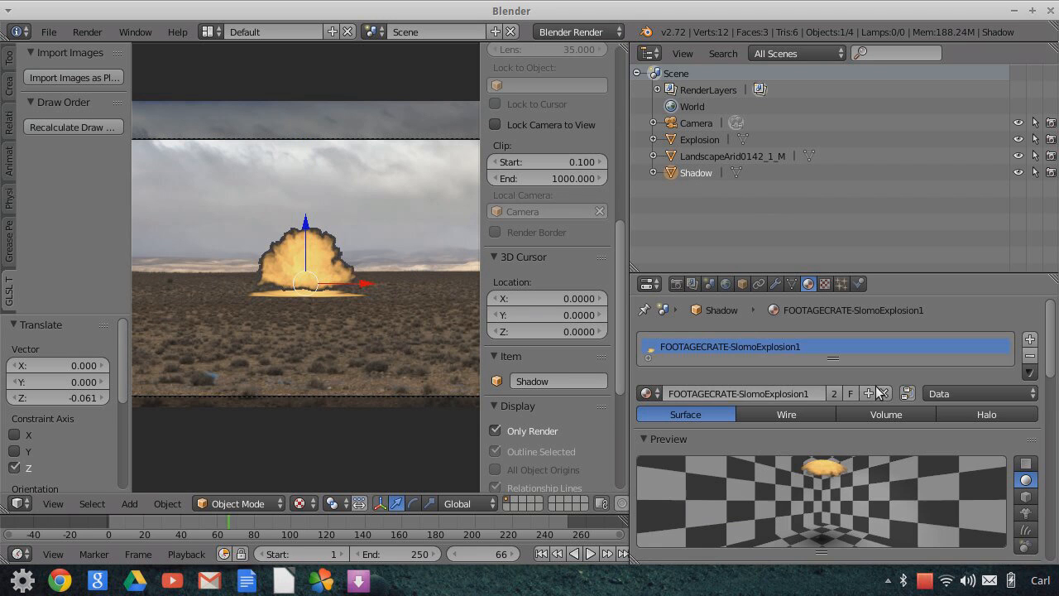
pyautogui.click(833, 394)
pyautogui.click(824, 284)
pyautogui.scroll(5, 831, 430)
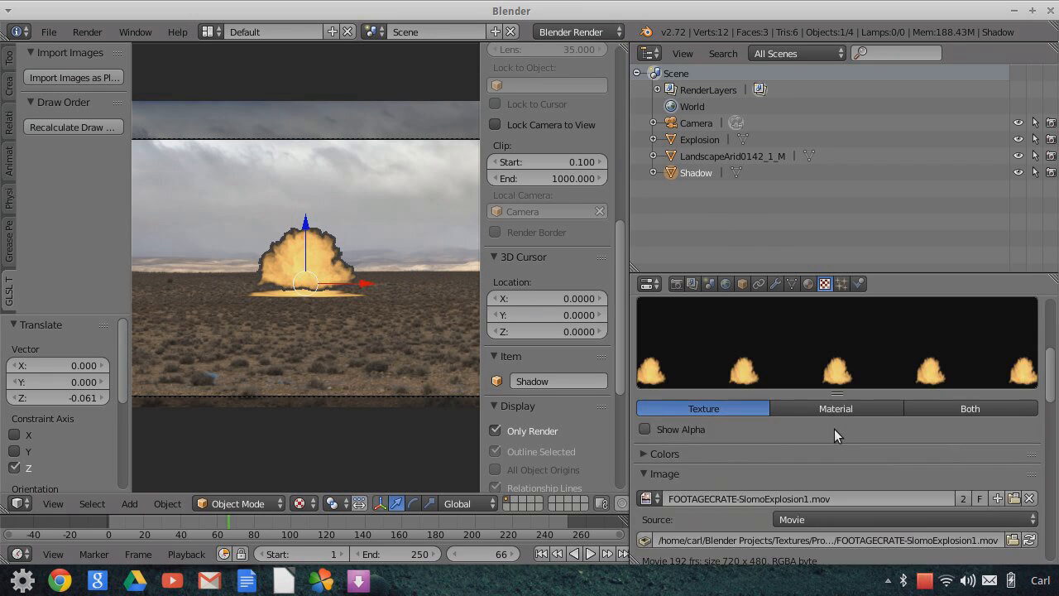
pyautogui.scroll(8, 833, 430)
pyautogui.click(810, 284)
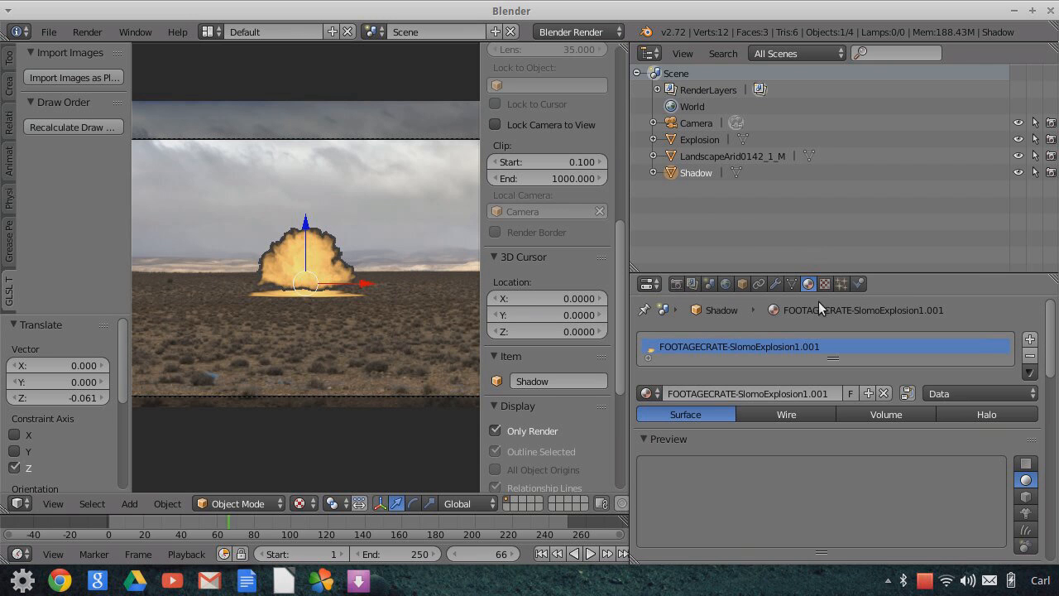
# - Enable nodes for the Shadow plane's material and show them in a Node Editor split off from the 3D view
pyautogui.moveTo(621, 45); pyautogui.dragTo(463, 50)
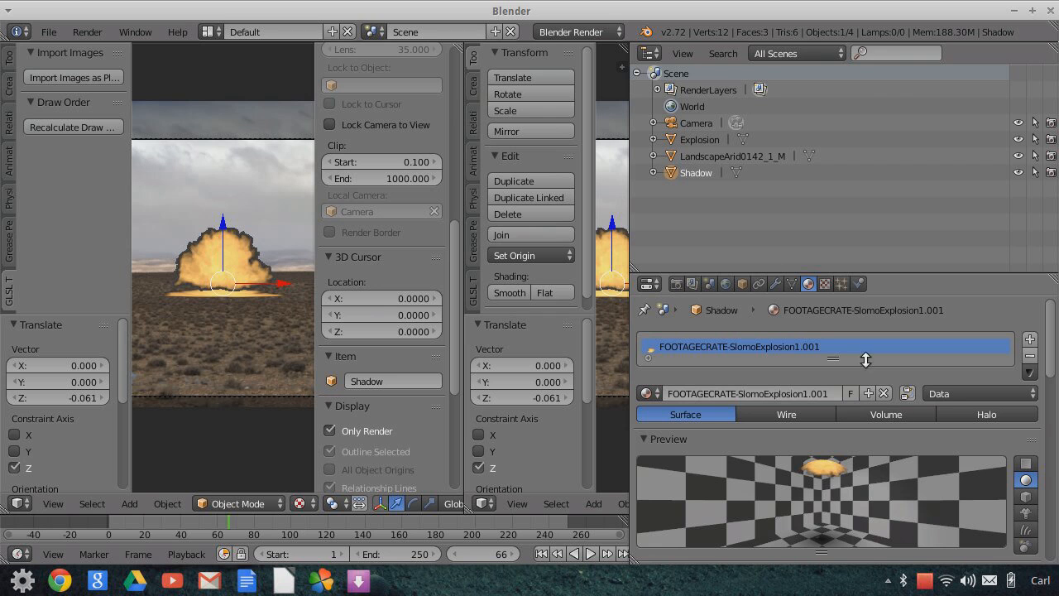
pyautogui.click(910, 395)
pyautogui.moveTo(632, 120); pyautogui.dragTo(742, 123)
pyautogui.click(481, 503)
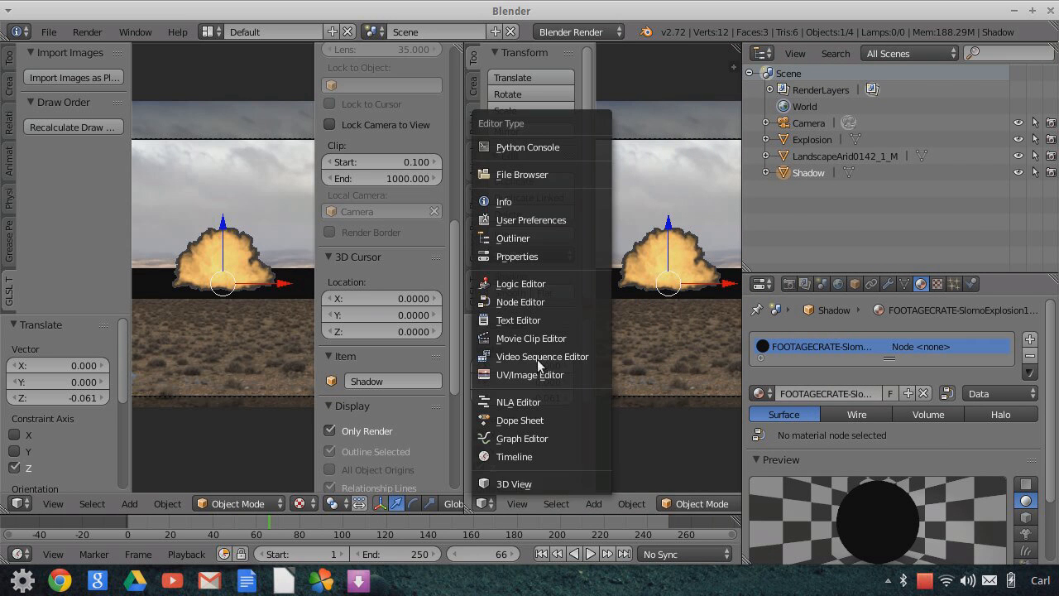
pyautogui.click(530, 301)
pyautogui.scroll(6, 534, 350)
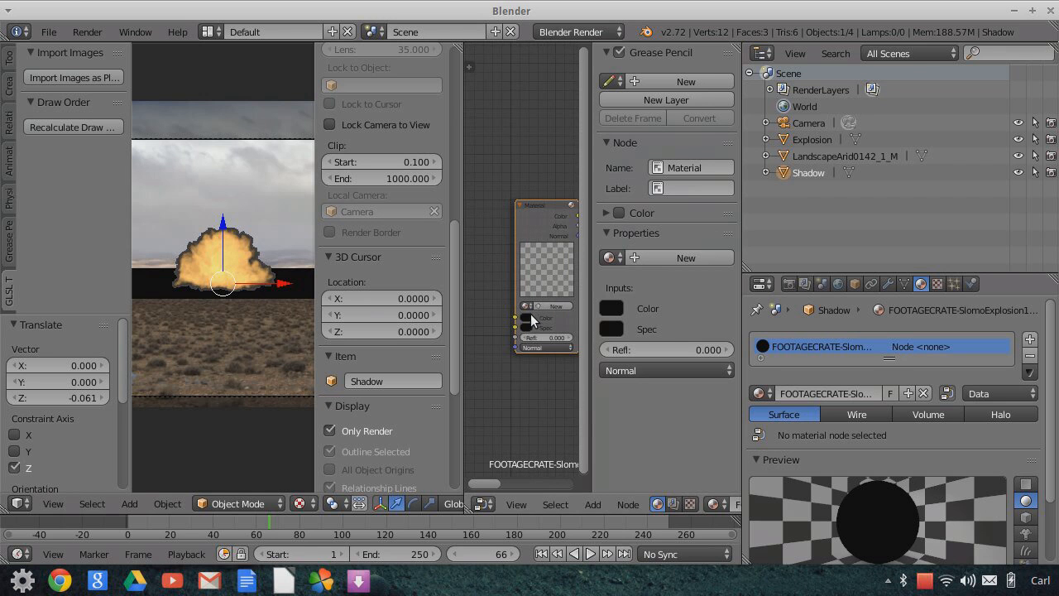
# - Assign the FOOTAGECRATE-SlomoExplosion1.001 material to the Material node in the Shadow plane's node tree
pyautogui.click(524, 305)
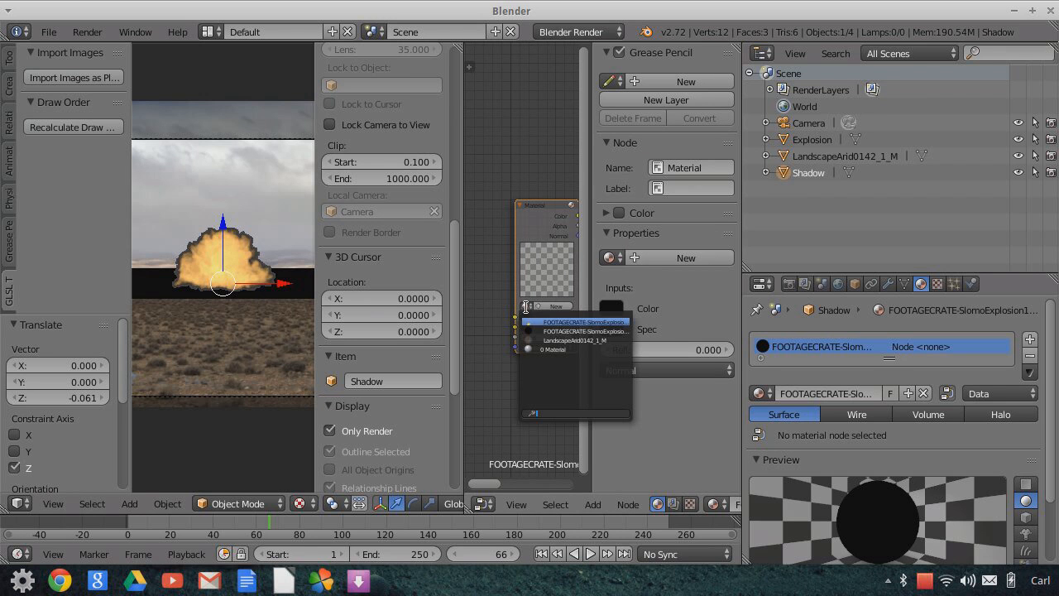
pyautogui.click(570, 332)
pyautogui.scroll(-6, 528, 175)
pyautogui.moveTo(529, 175); pyautogui.dragTo(495, 168, button='middle')
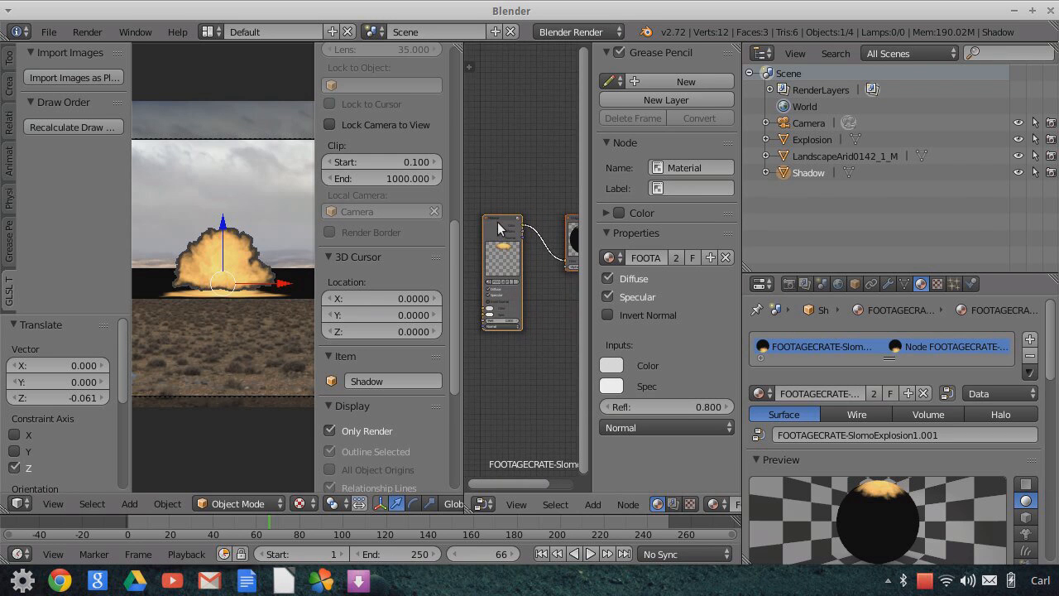
# - Link the Material node's Alpha output to the Output node's Alpha in the Shadow plane's material
pyautogui.scroll(8, 534, 314)
pyautogui.moveTo(542, 320); pyautogui.dragTo(493, 300, button='middle')
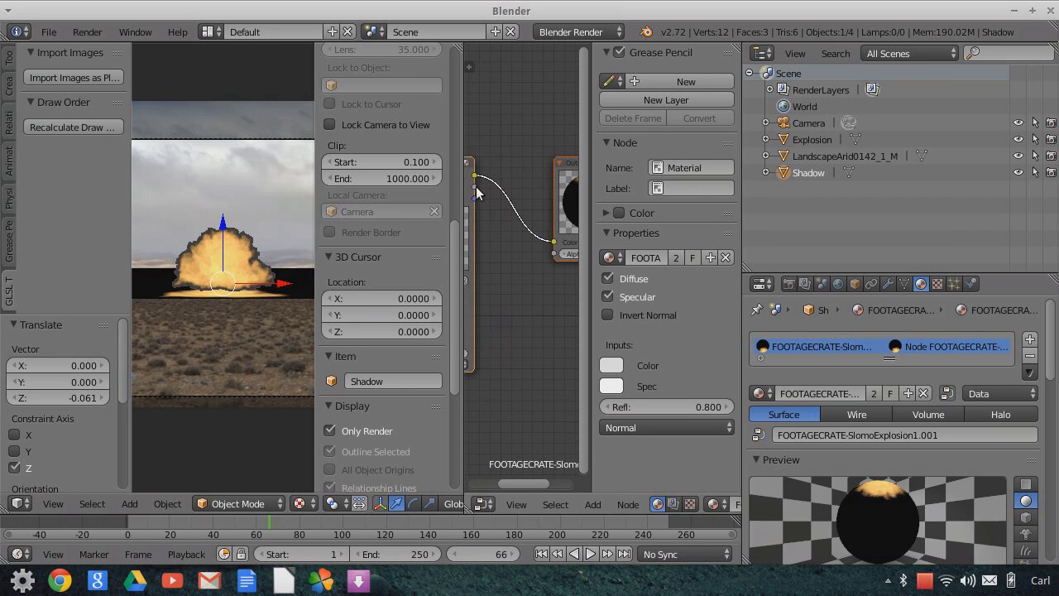
pyautogui.moveTo(474, 187); pyautogui.dragTo(554, 254)
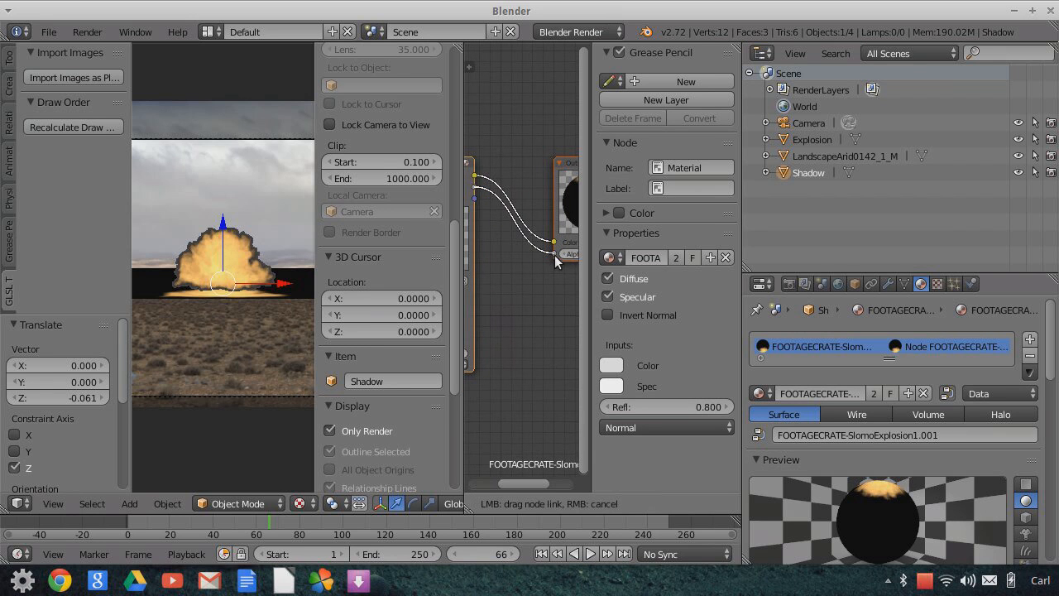
pyautogui.scroll(3, 239, 308)
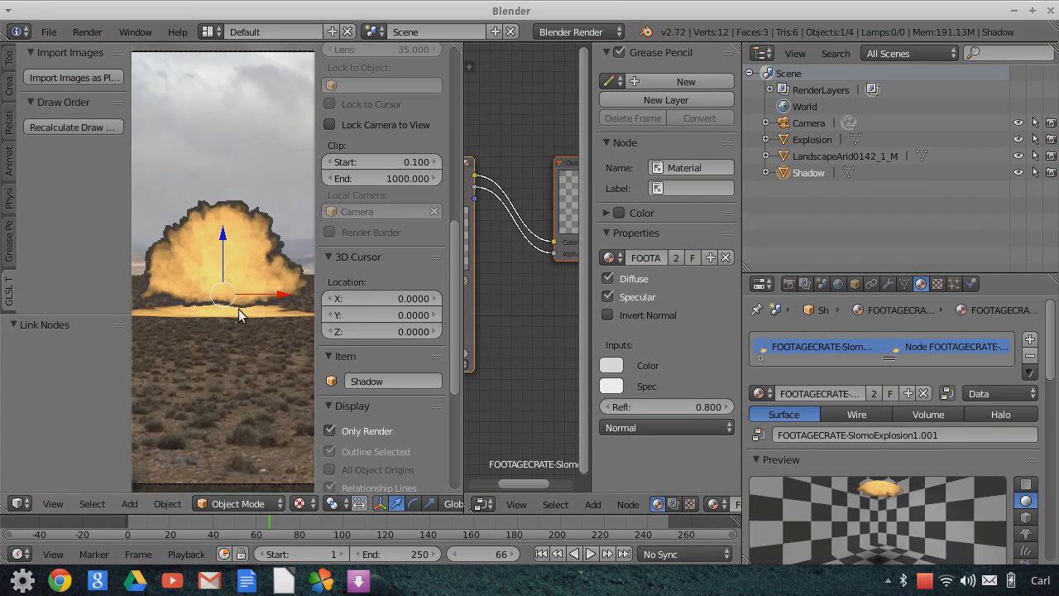
pyautogui.scroll(-2, 517, 317)
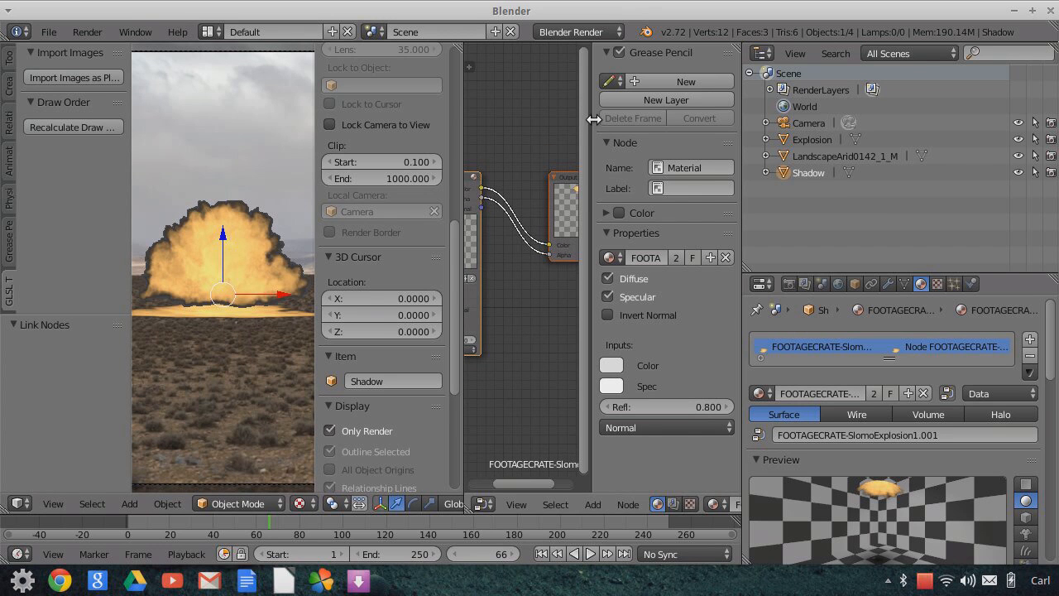
# - Hide the node editor's properties sidebar and move the Output node farther away from the Material node
pyautogui.press('n')
pyautogui.moveTo(533, 176); pyautogui.dragTo(673, 185)
pyautogui.click(679, 192)
pyautogui.scroll(-2, 647, 329)
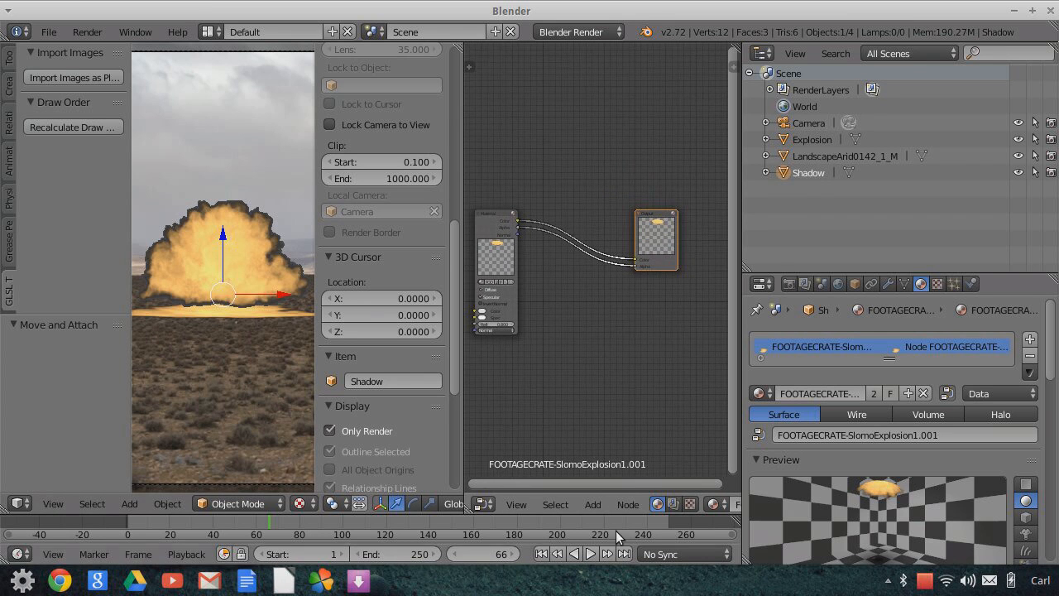
# - Add an RGB input node and place it above the links between the Material and Output nodes
pyautogui.click(592, 503)
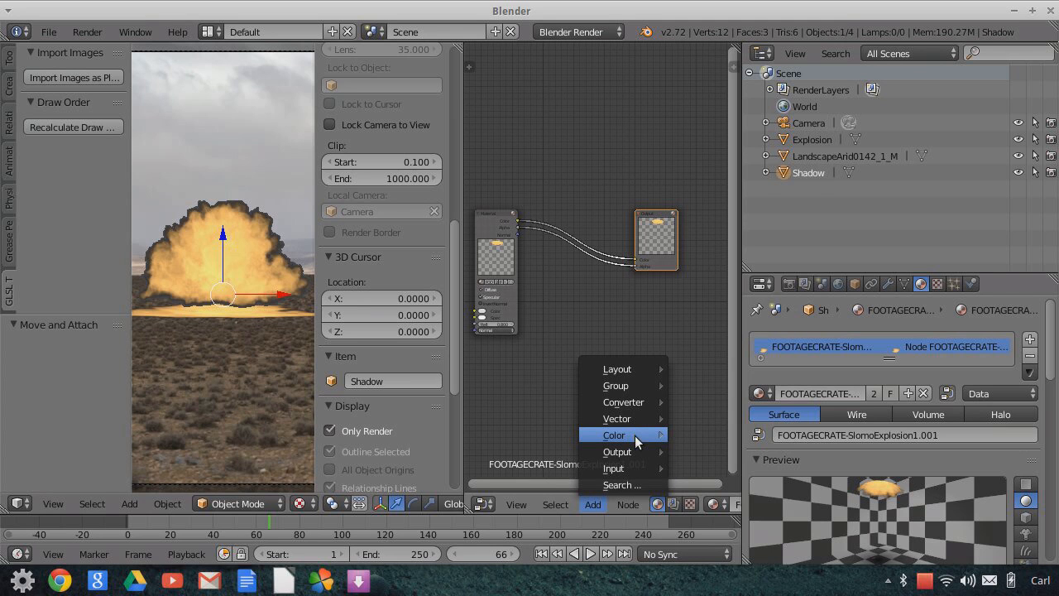
pyautogui.moveTo(634, 436)
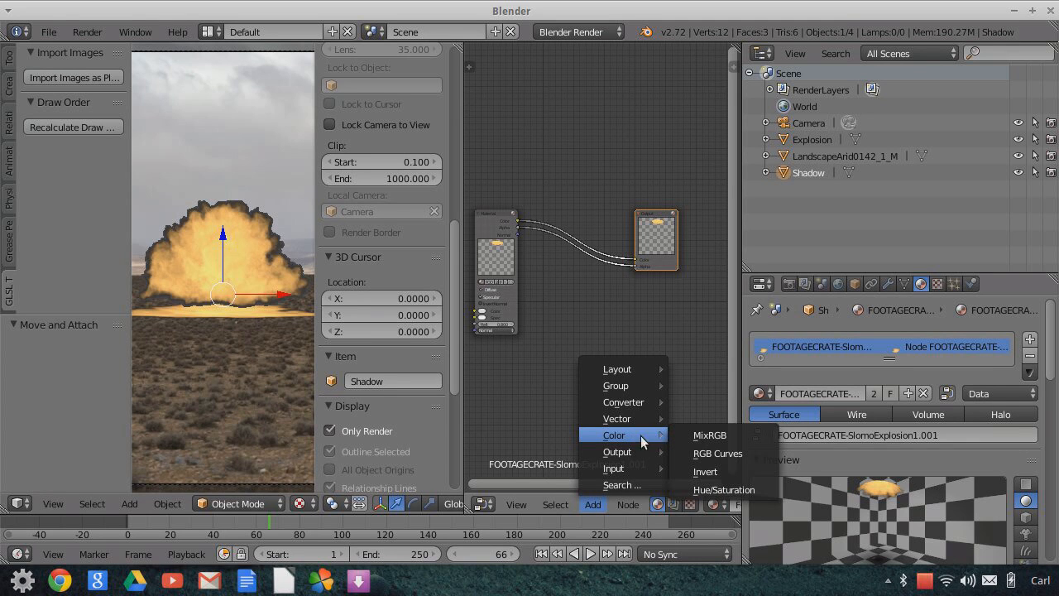
pyautogui.moveTo(640, 469)
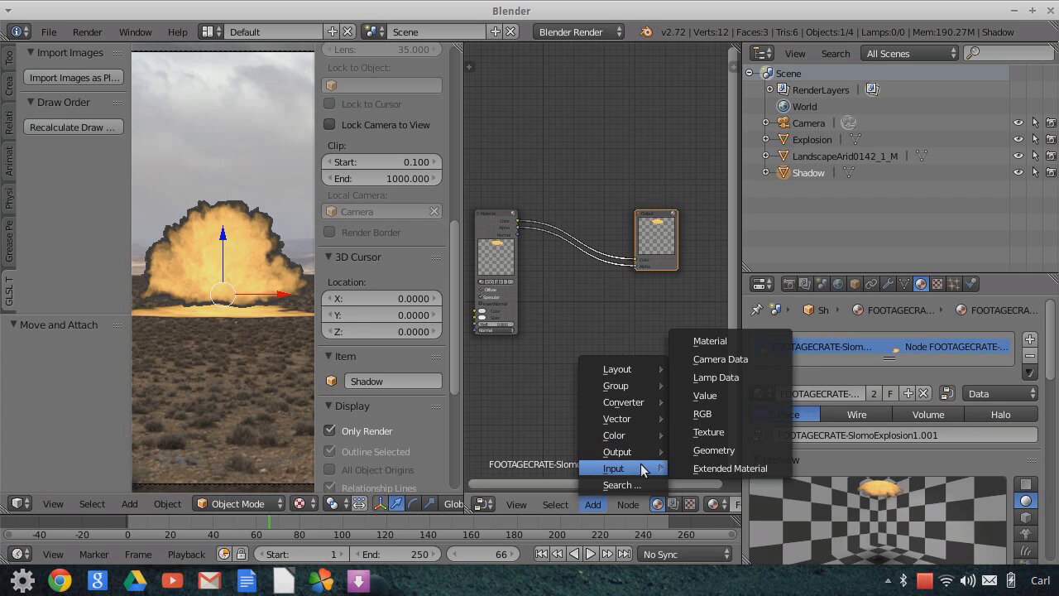
pyautogui.click(713, 414)
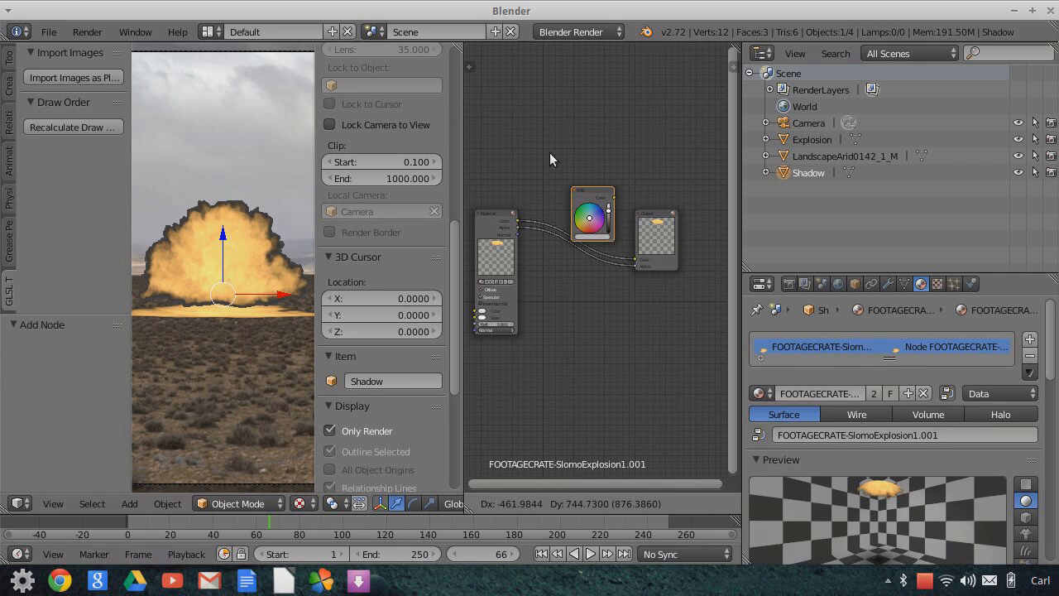
pyautogui.click(549, 154)
pyautogui.scroll(2, 558, 206)
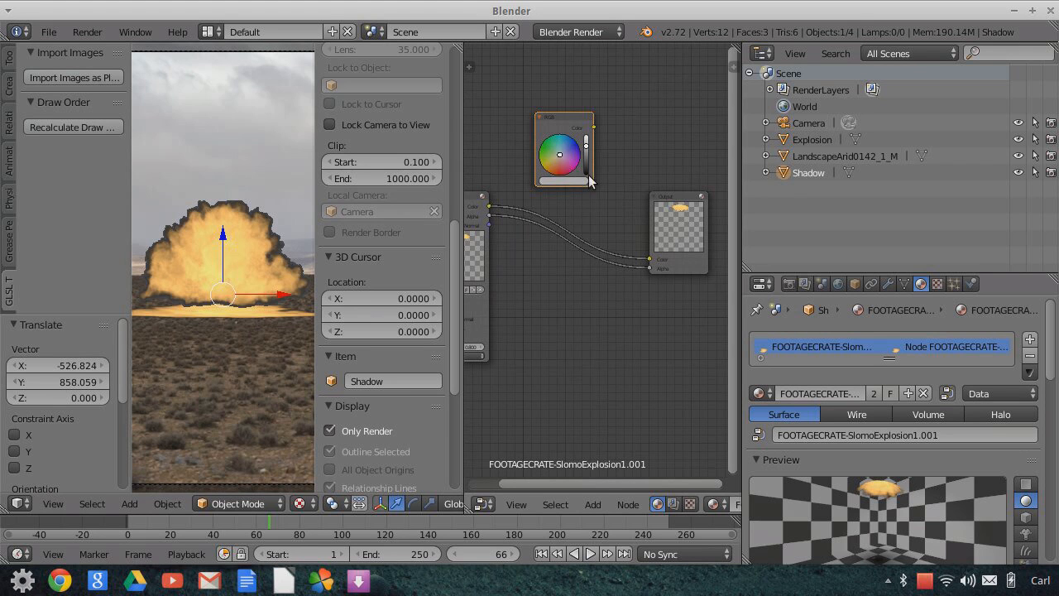
# - Set the RGB node's color to black and link it to the Output node's Color input
pyautogui.moveTo(593, 126); pyautogui.dragTo(648, 260)
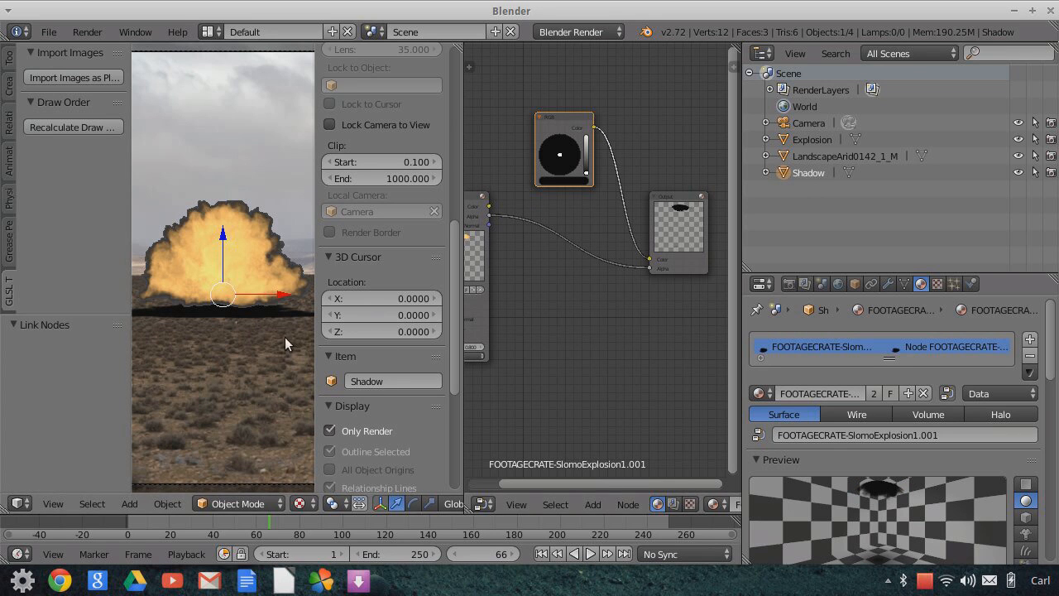
pyautogui.scroll(-2, 235, 313)
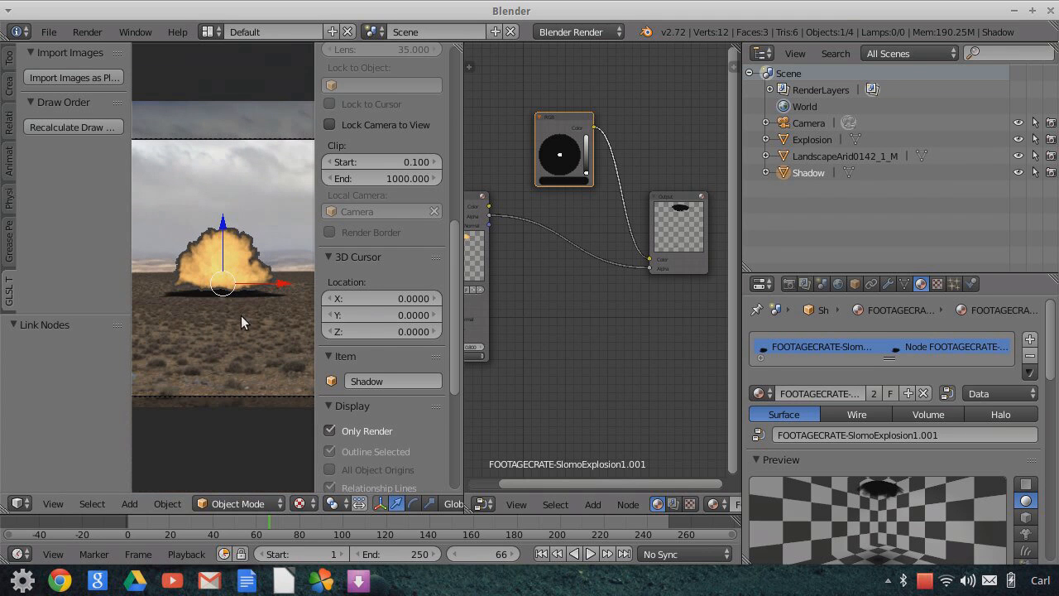
pyautogui.scroll(2, 564, 334)
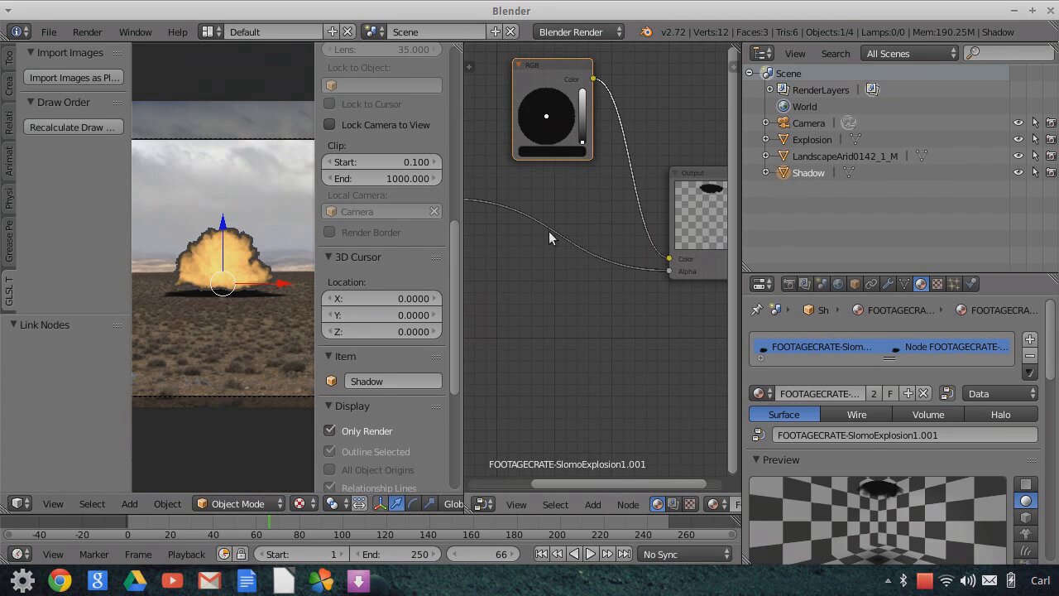
pyautogui.scroll(-1, 609, 324)
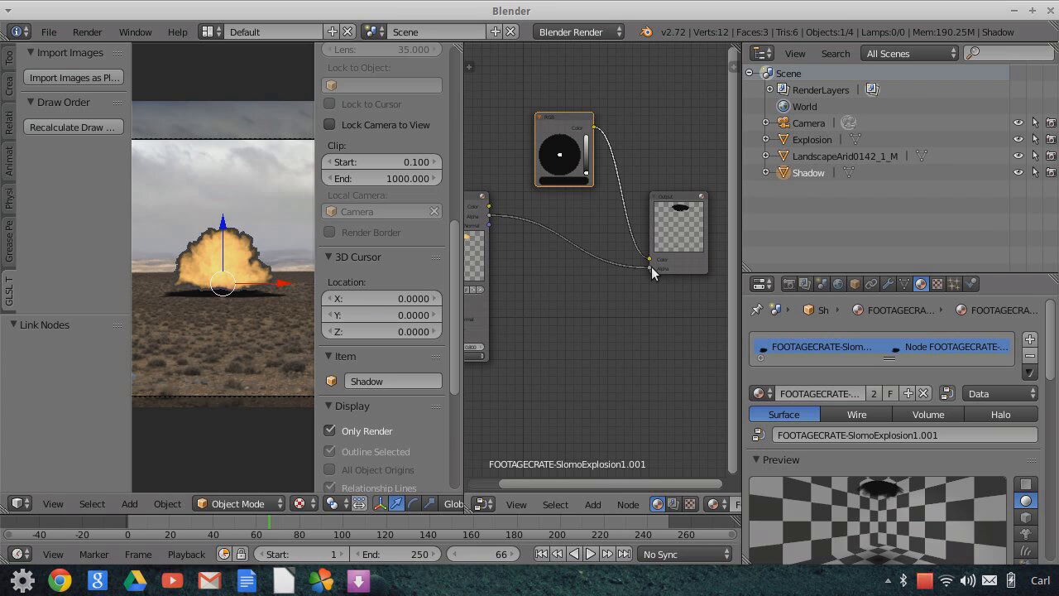
# - Reroute the Material's Alpha through a new RGB Curves node into the Output's Color, lowering the curve's upper end point to Y about 0.52
pyautogui.moveTo(649, 267)
pyautogui.mouseDown()
pyautogui.moveTo(638, 265)
pyautogui.moveTo(645, 257)
pyautogui.moveTo(662, 273)
pyautogui.moveTo(652, 260)
pyautogui.mouseUp()
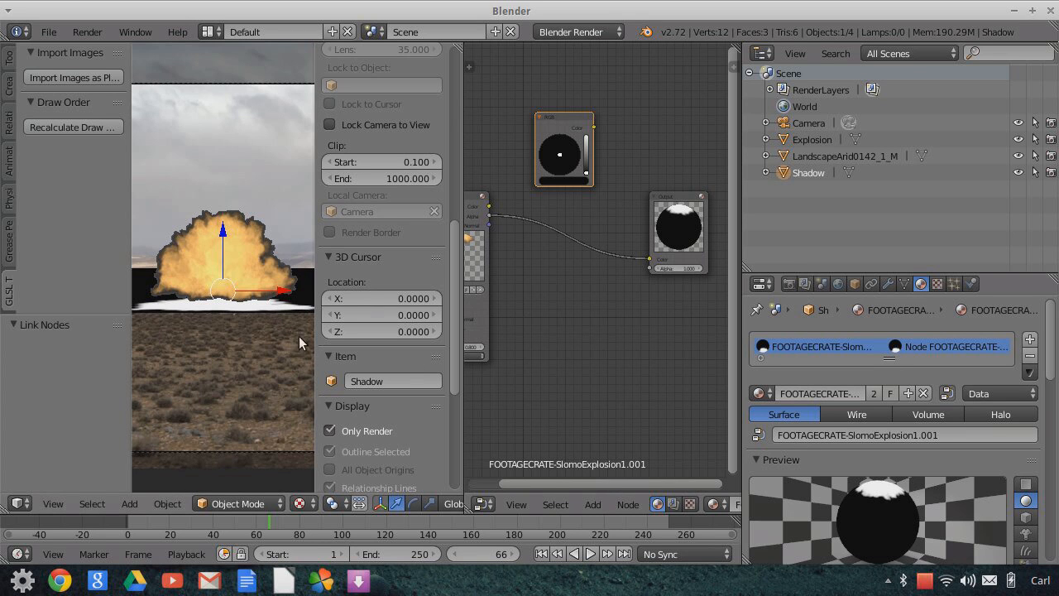
pyautogui.click(592, 504)
pyautogui.moveTo(616, 468)
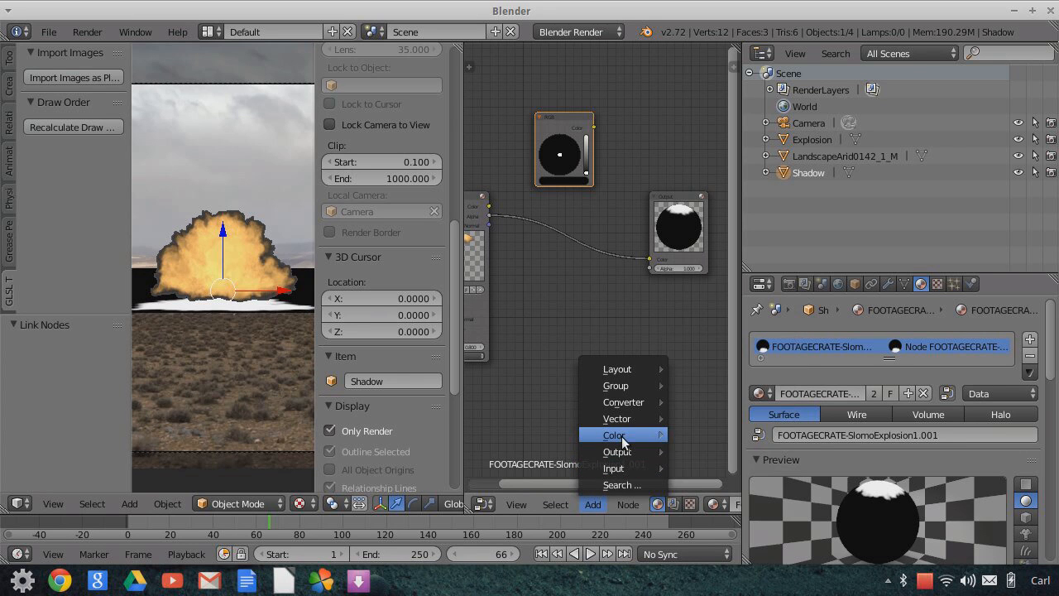
pyautogui.moveTo(627, 438)
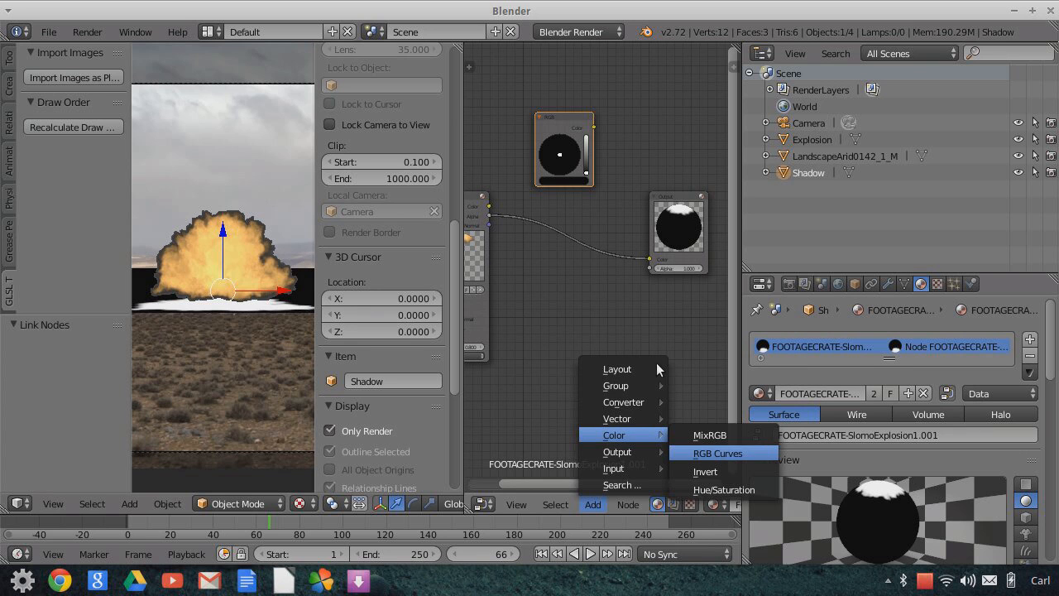
pyautogui.click(716, 453)
pyautogui.click(508, 212)
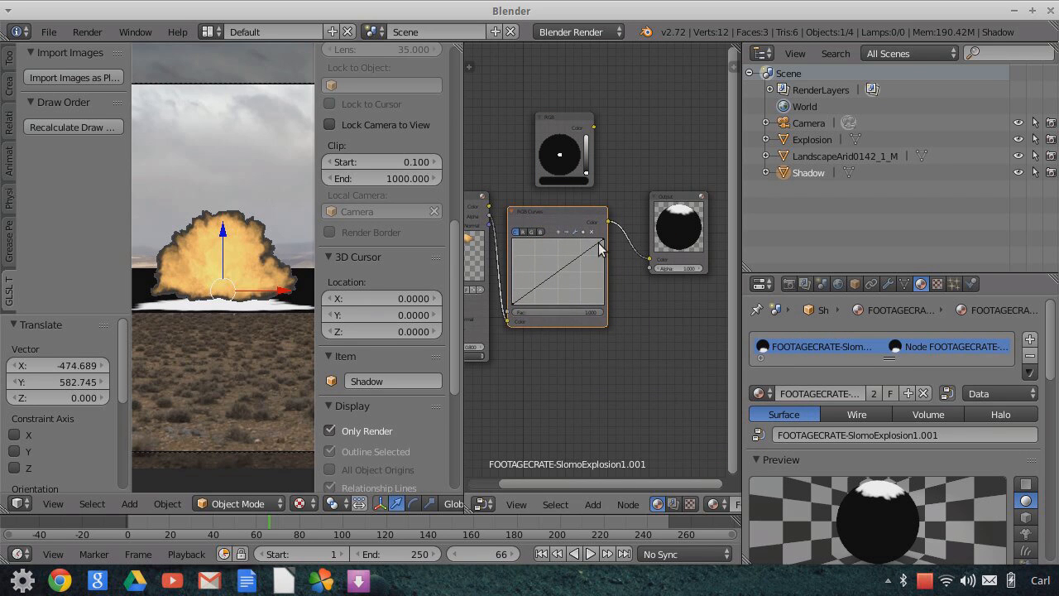
pyautogui.moveTo(601, 243); pyautogui.dragTo(601, 257)
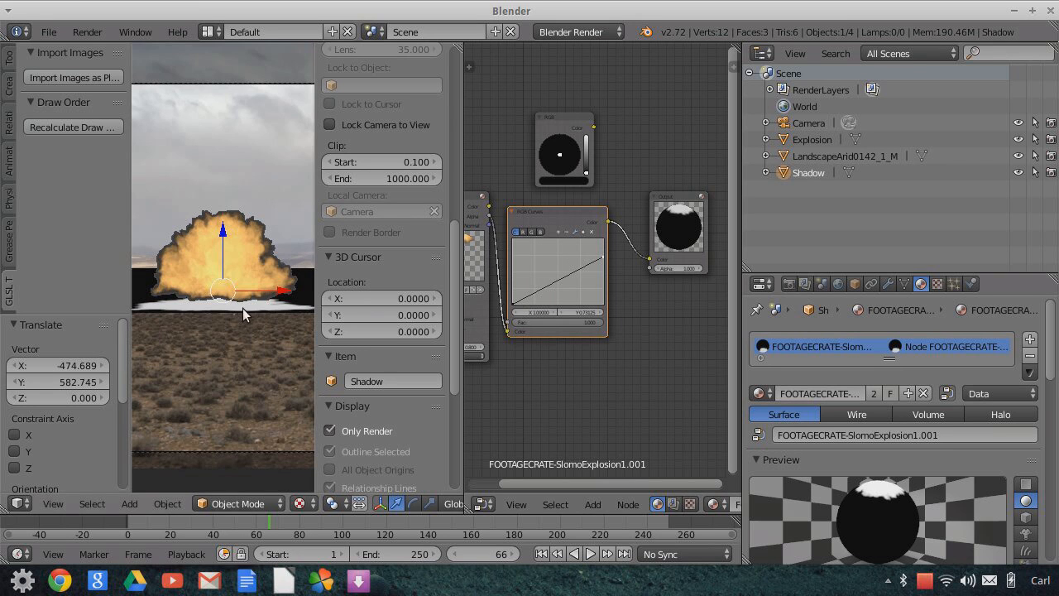
pyautogui.moveTo(604, 257); pyautogui.dragTo(601, 271)
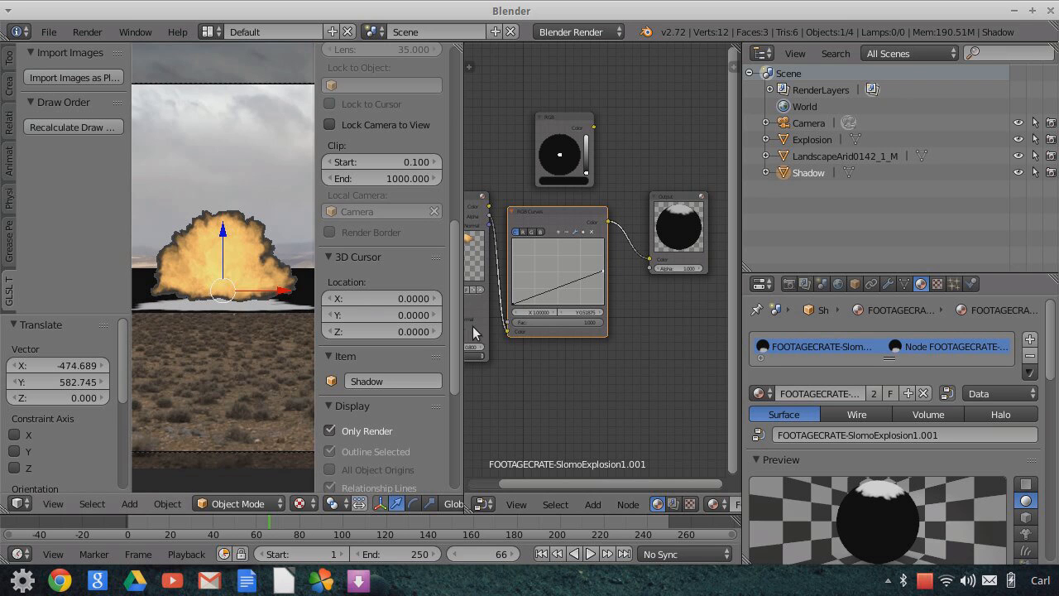
# - Link the black RGB node to the Output's Color and the RGB Curves node to its Alpha, raising the curve's end point to Y about 0.68
pyautogui.moveTo(569, 217); pyautogui.dragTo(587, 312)
pyautogui.moveTo(593, 126); pyautogui.dragTo(626, 304)
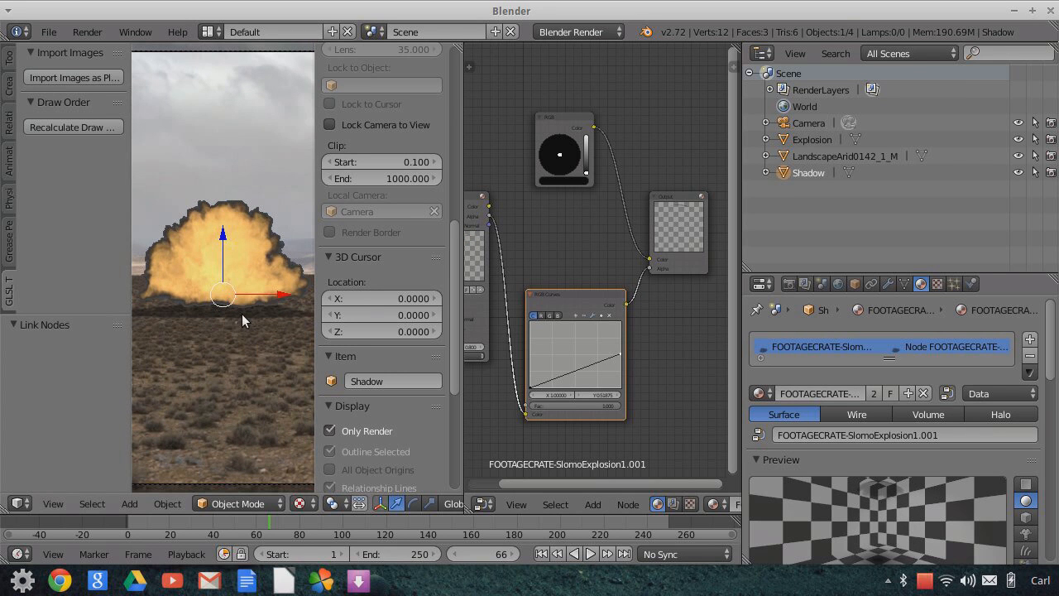
pyautogui.moveTo(618, 354); pyautogui.dragTo(619, 345)
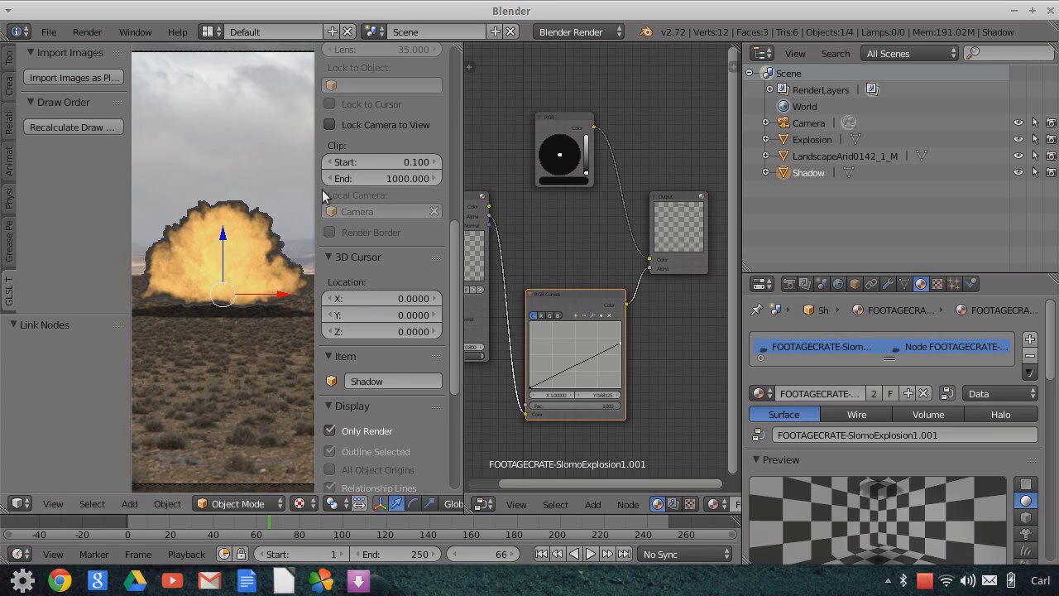
pyautogui.scroll(-2, 267, 336)
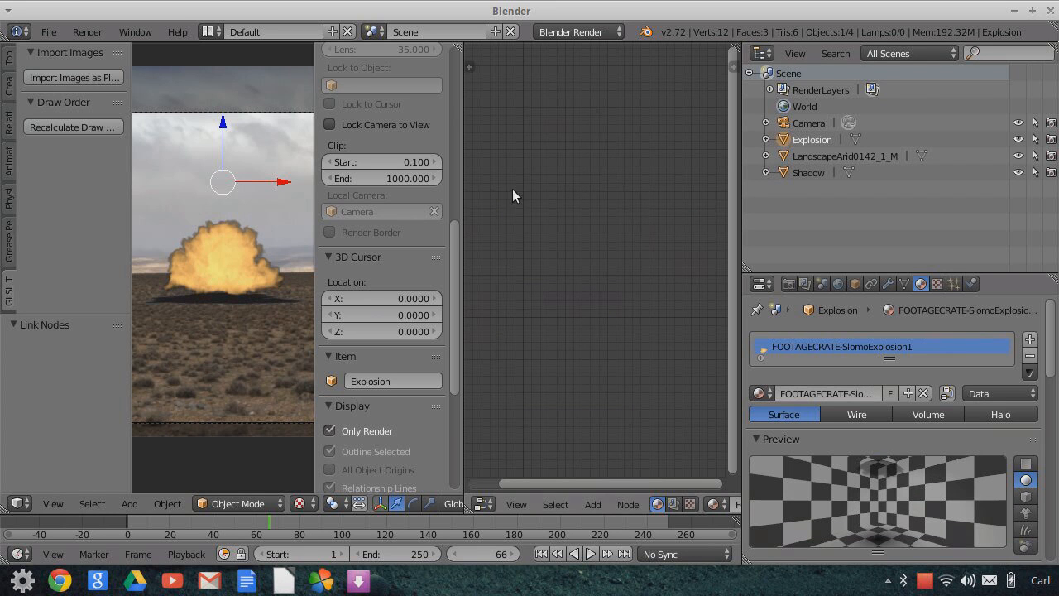
# - Enable nodes for the Explosion object's material and assign FOOTAGECRATE-SlomoExplosion1 to its Material node
pyautogui.click(947, 394)
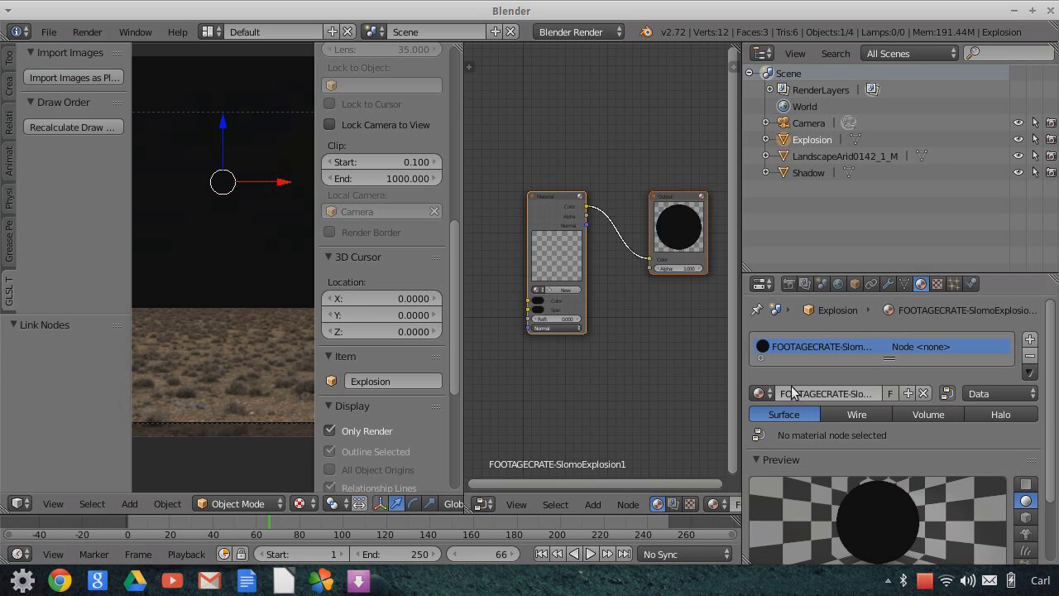
pyautogui.scroll(3, 620, 329)
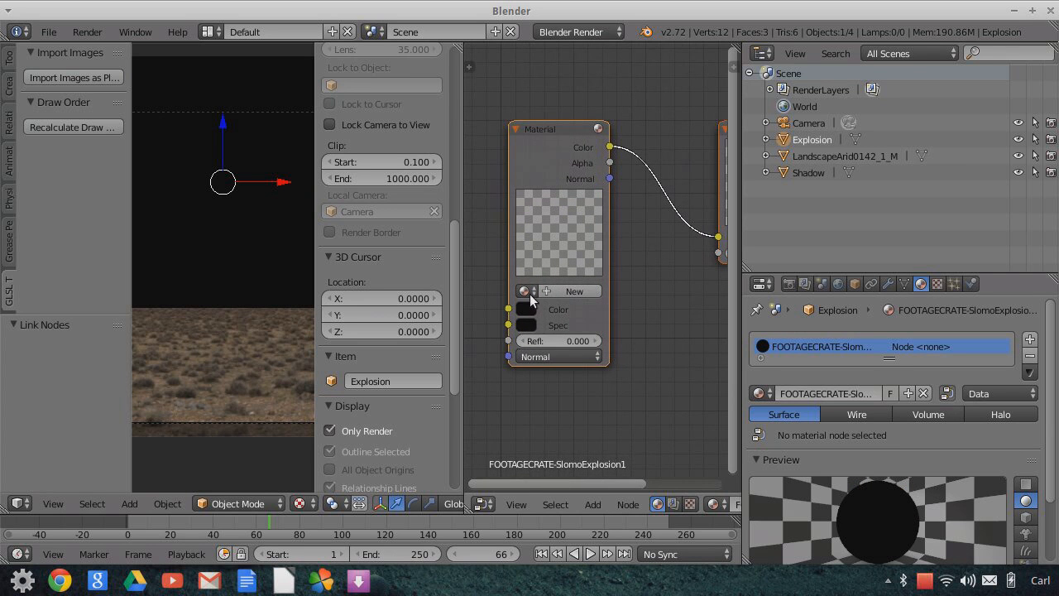
pyautogui.click(526, 290)
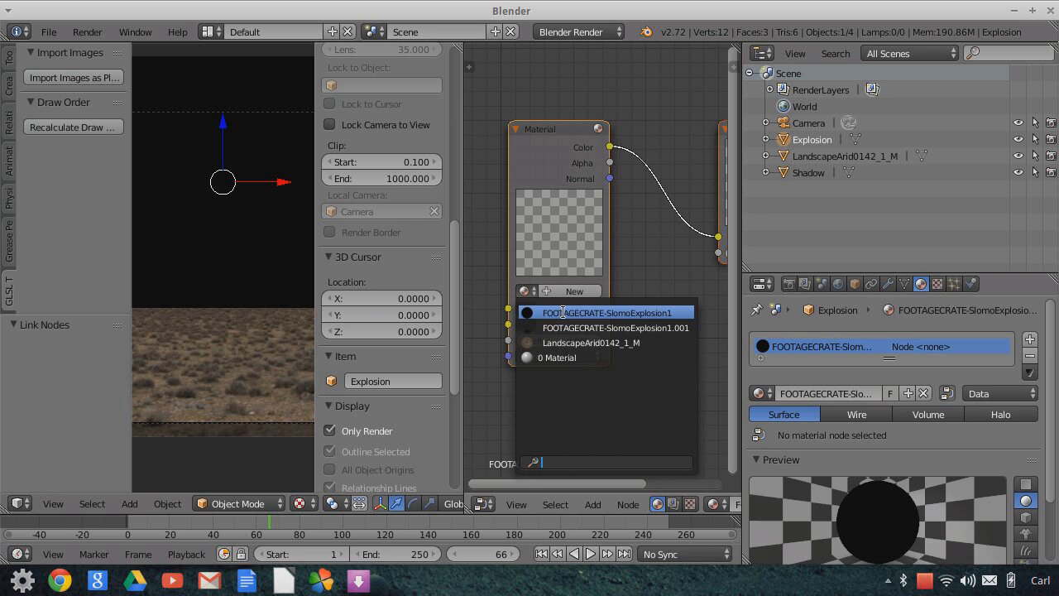
pyautogui.click(674, 312)
# - Link the Material node's Alpha to the Output node's Alpha in the Explosion's node tree
pyautogui.scroll(-2, 663, 298)
pyautogui.moveTo(663, 298); pyautogui.dragTo(581, 307, button='middle')
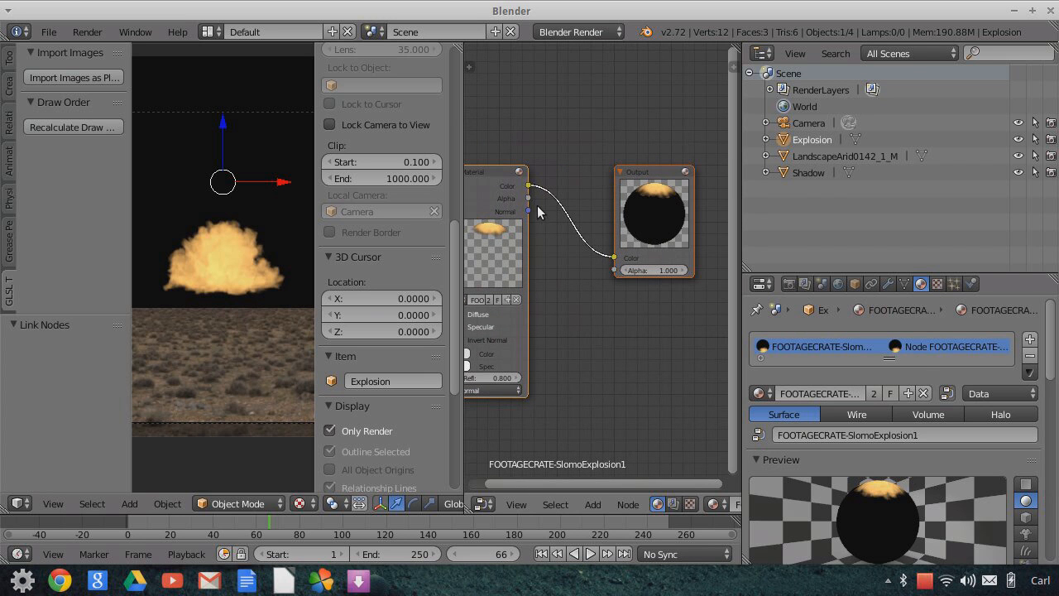
pyautogui.moveTo(529, 198); pyautogui.dragTo(615, 270)
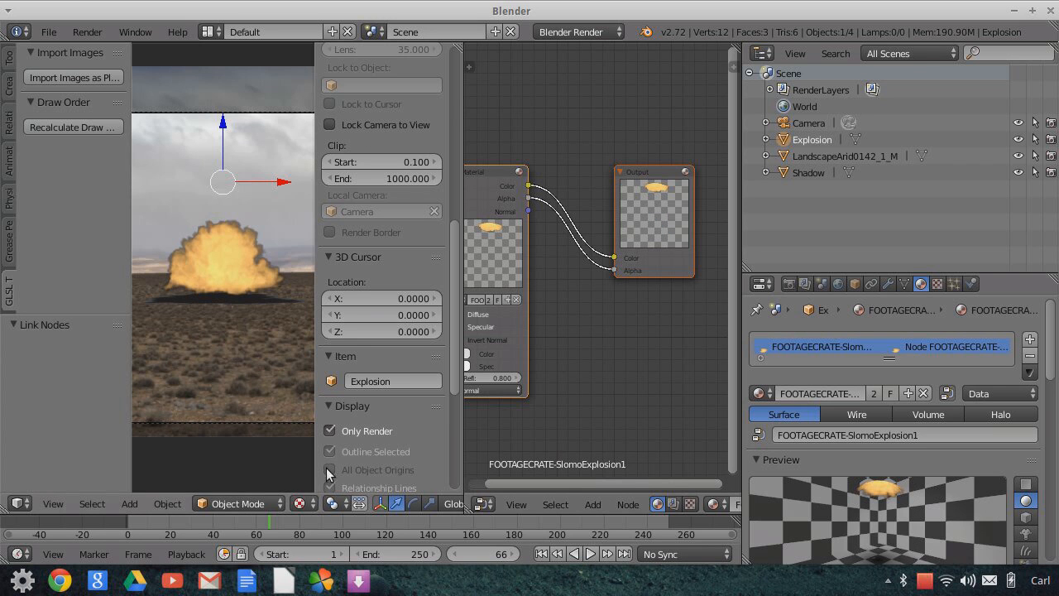
# - Scrub the timeline to frame 153 and examine the explosion and its shadow in the camera view
pyautogui.moveTo(326, 519); pyautogui.dragTo(458, 525)
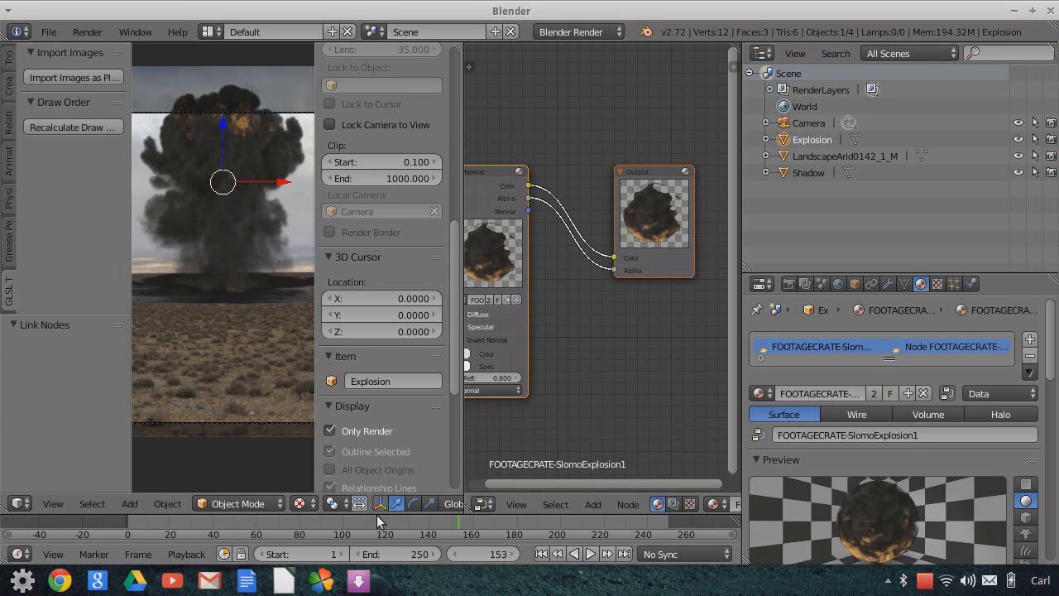
pyautogui.scroll(-4, 237, 371)
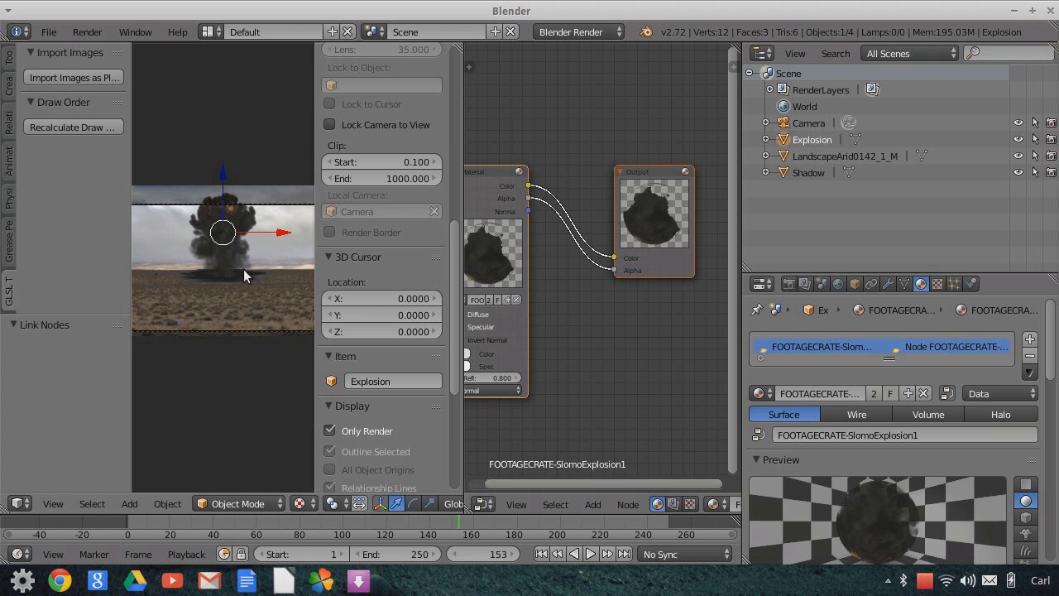
pyautogui.scroll(4, 238, 277)
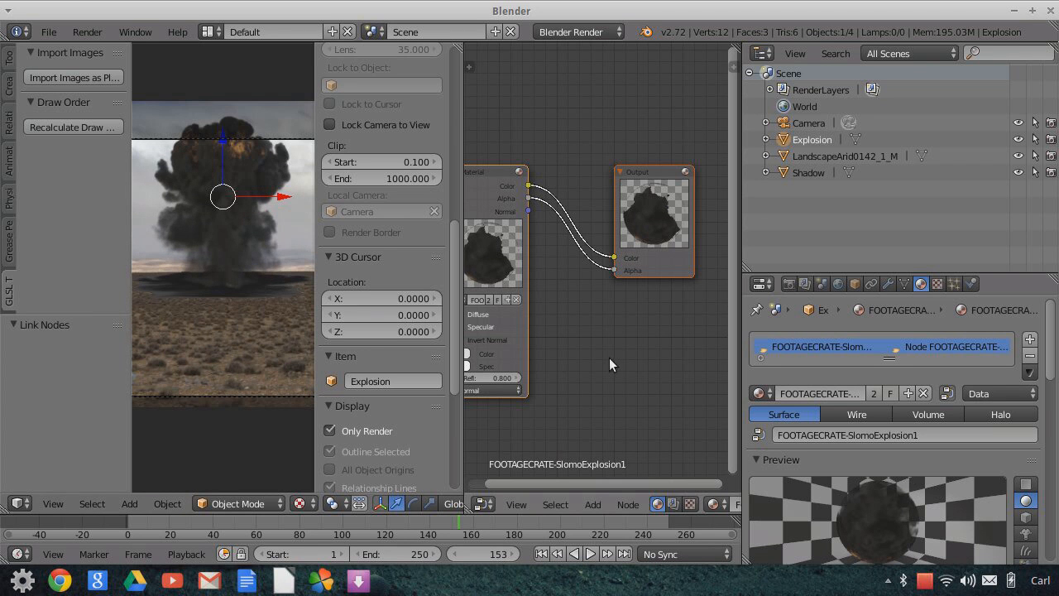
# - Move the Output node away from the Material node and add a MixRGB node above the link between them
pyautogui.scroll(-1, 625, 335)
pyautogui.moveTo(580, 371); pyautogui.dragTo(517, 415, button='middle')
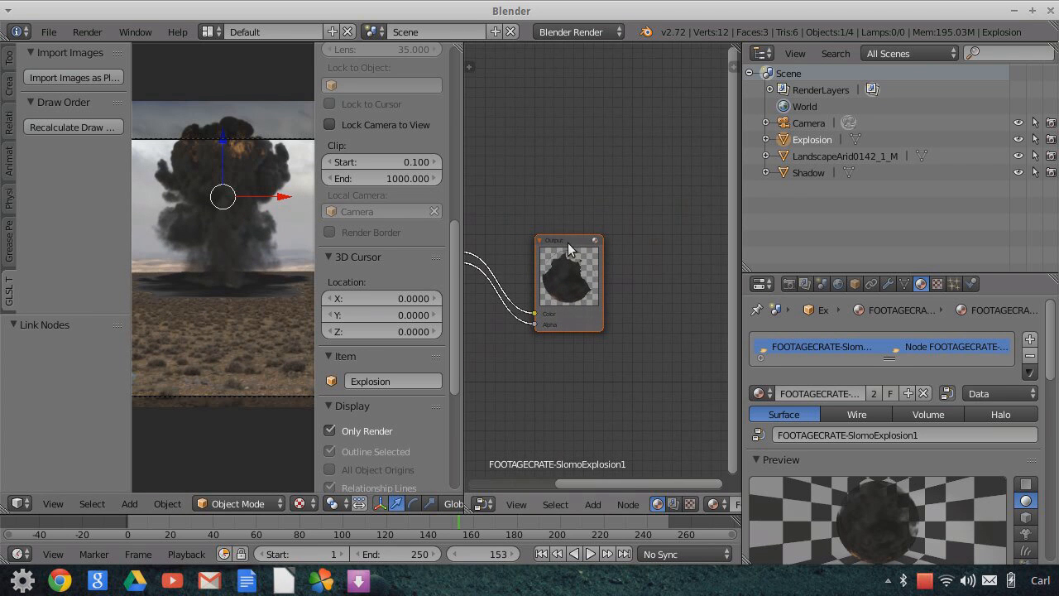
pyautogui.moveTo(568, 242); pyautogui.dragTo(687, 279)
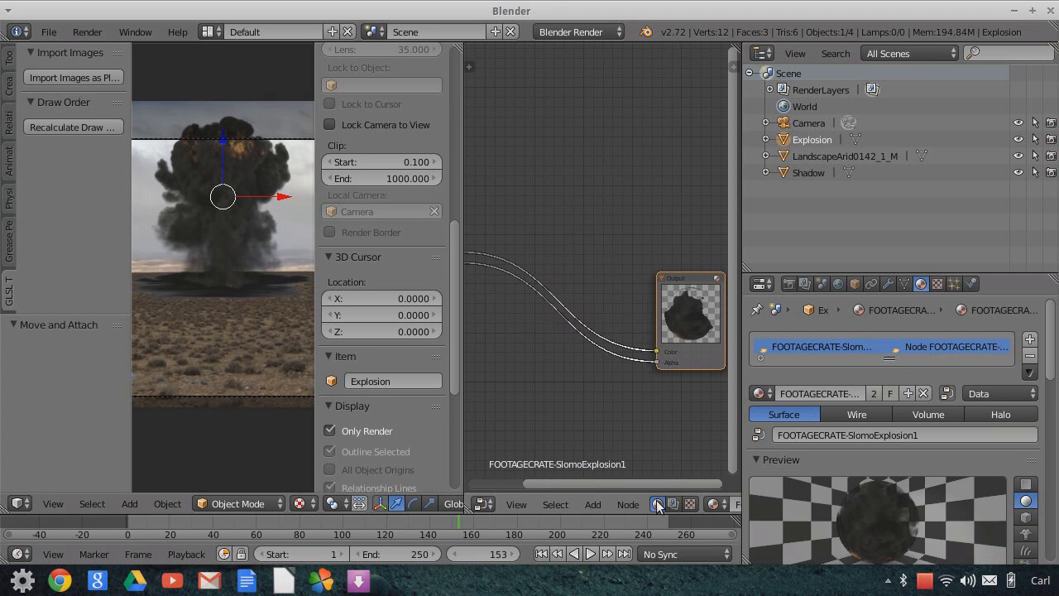
pyautogui.click(592, 503)
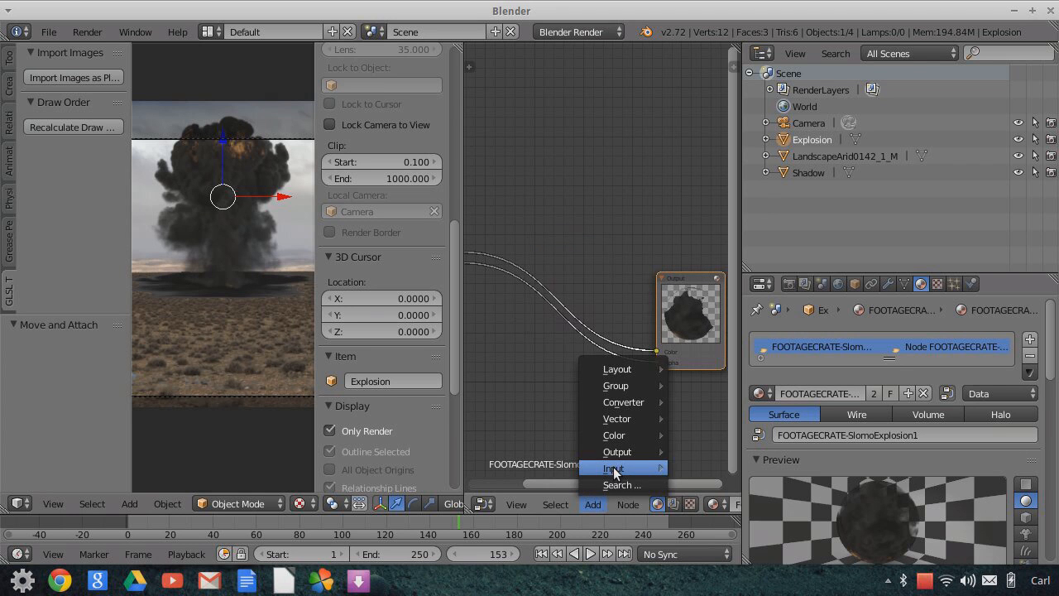
pyautogui.moveTo(617, 436)
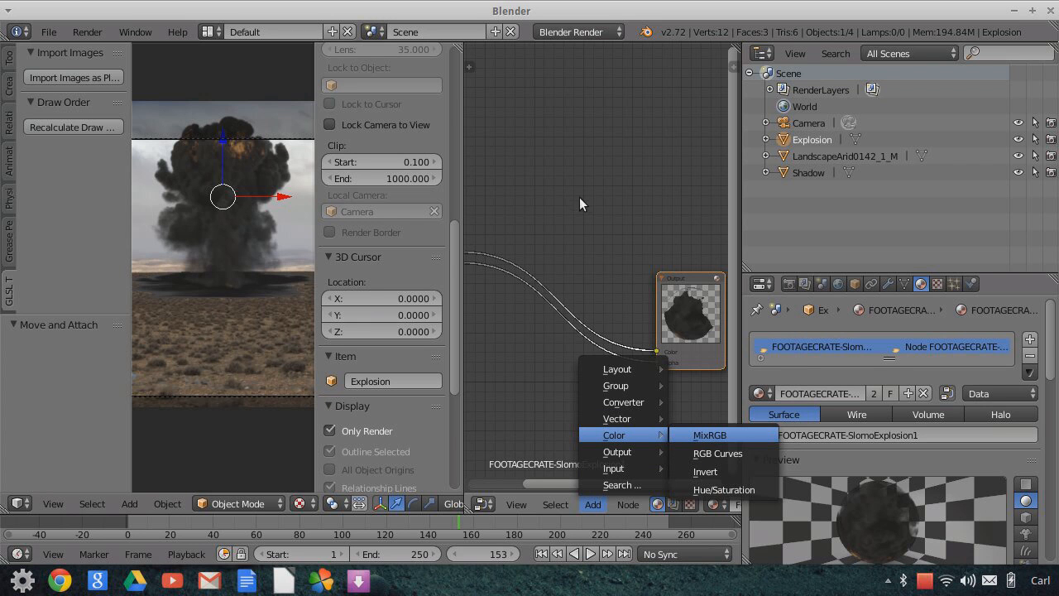
pyautogui.click(540, 166)
pyautogui.moveTo(513, 295); pyautogui.dragTo(599, 344, button='middle')
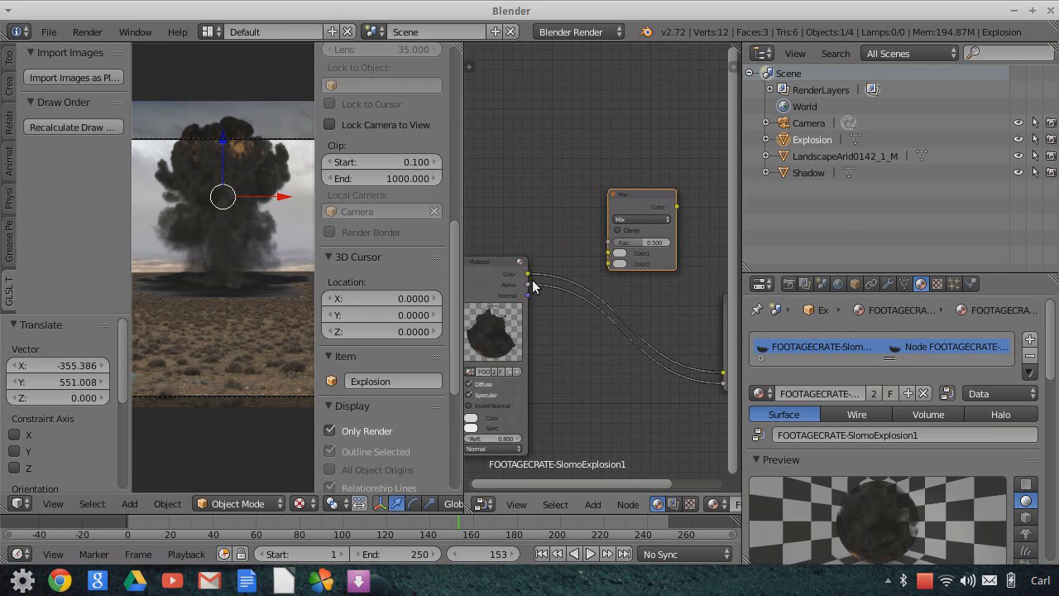
# - Link the Material node's Color to the Mix node's Color1 and the Mix node's Color to the Output's Color
pyautogui.moveTo(528, 273); pyautogui.dragTo(608, 256)
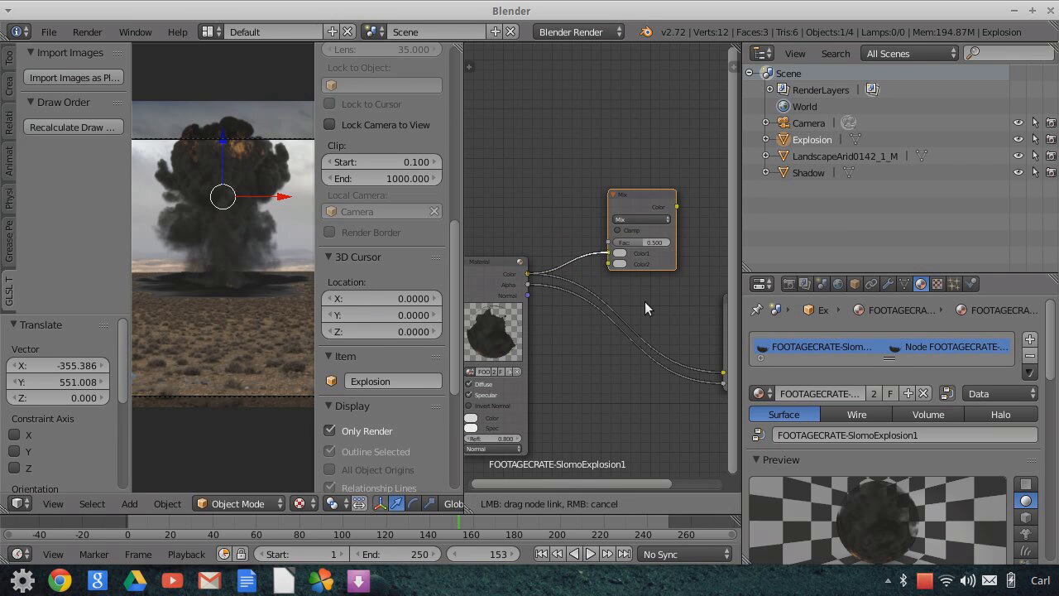
pyautogui.moveTo(645, 305); pyautogui.dragTo(621, 257, button='middle')
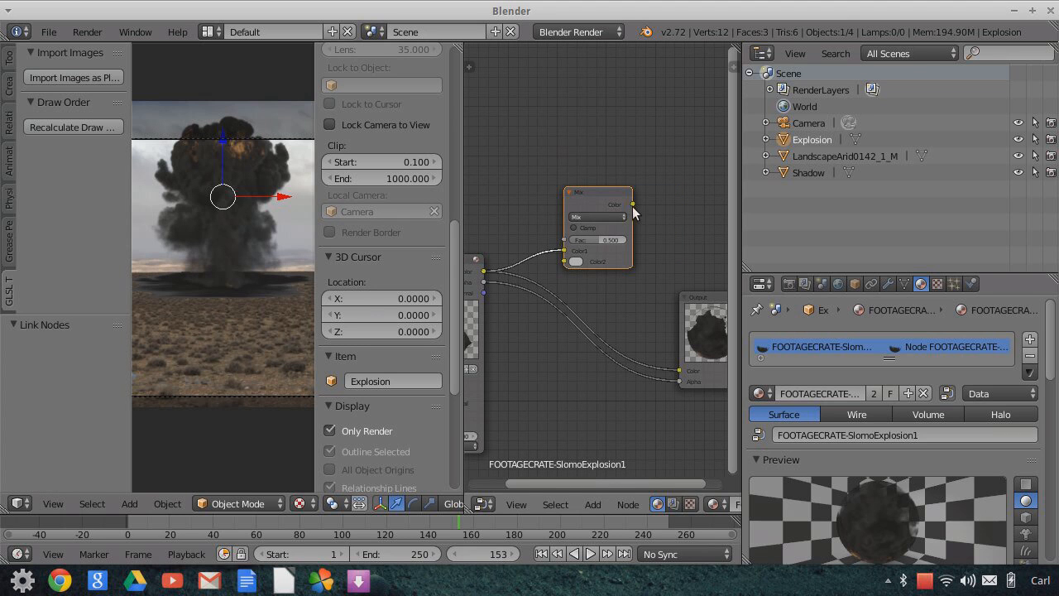
pyautogui.moveTo(632, 204); pyautogui.dragTo(679, 369)
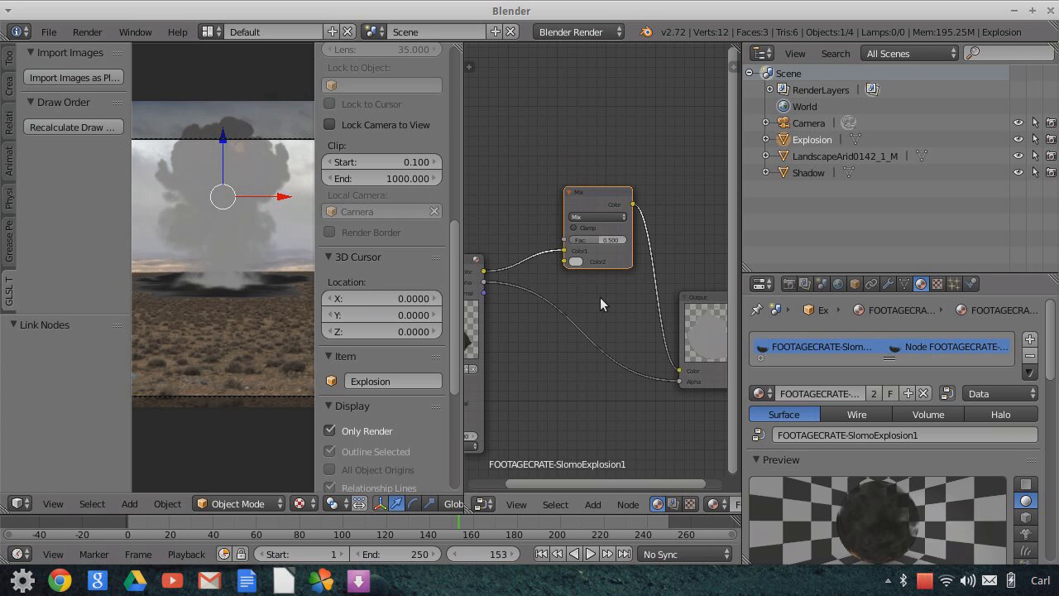
# - Set the Mix node's Color2 to a brown sampled from the desert ground in the camera view
pyautogui.scroll(2, 599, 309)
pyautogui.moveTo(607, 319); pyautogui.dragTo(627, 343, button='middle')
pyautogui.click(590, 283)
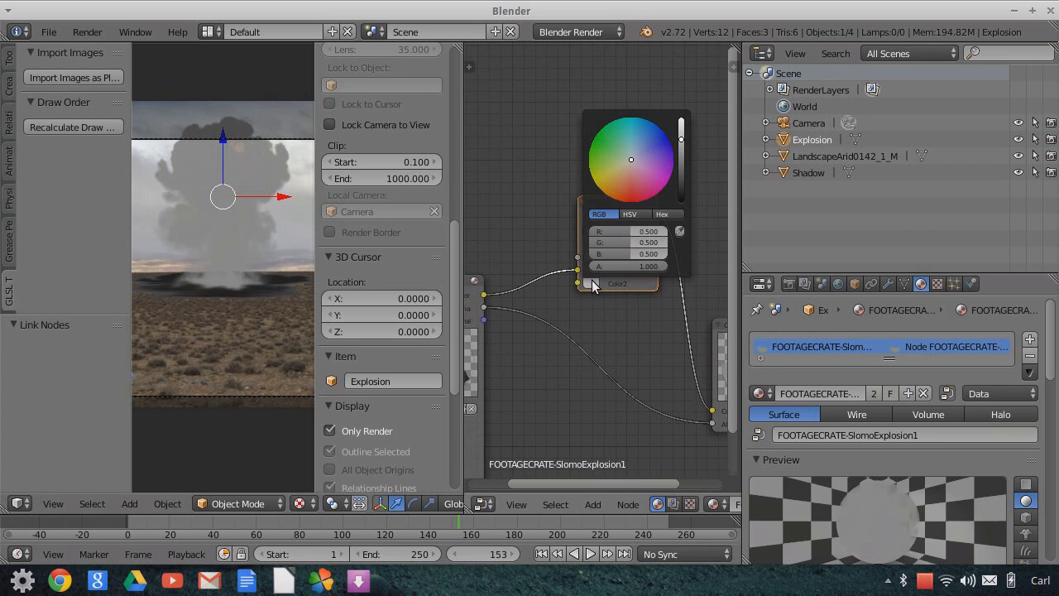
pyautogui.click(682, 236)
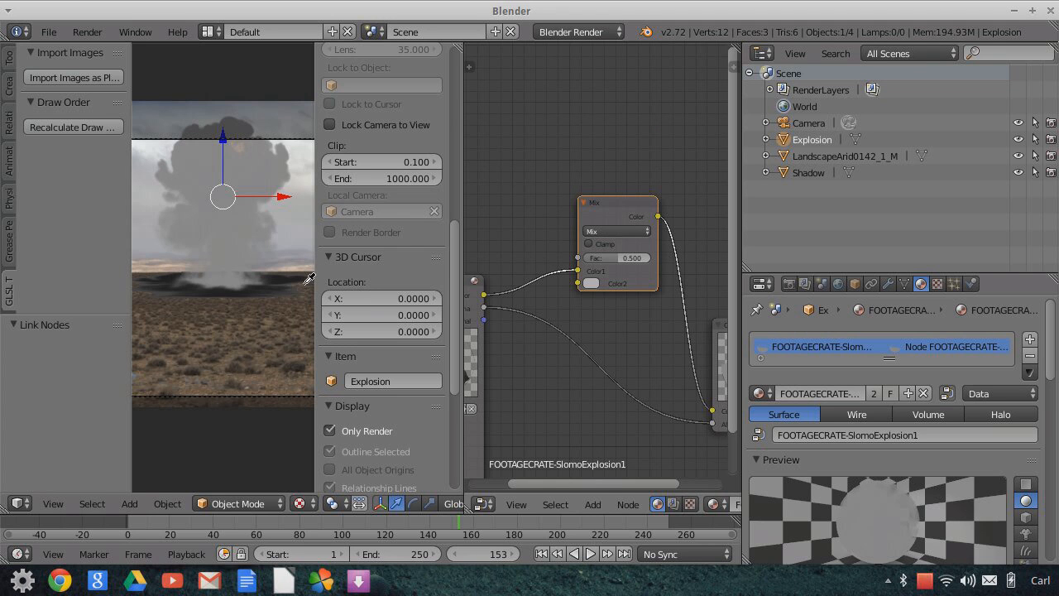
pyautogui.click(306, 286)
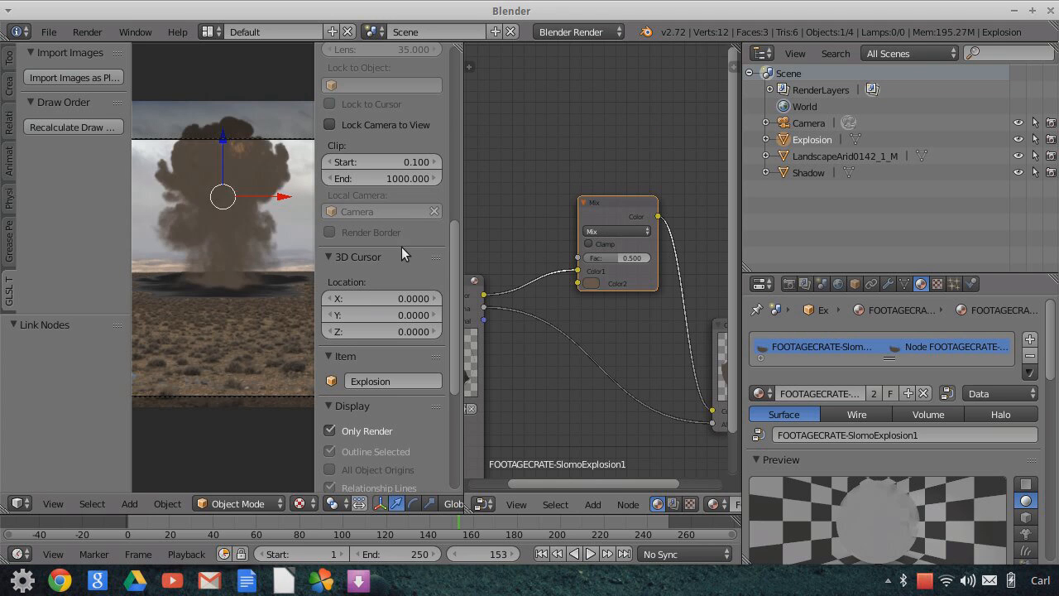
# - Set the Mix node's Fac to 0.1
pyautogui.scroll(-3, 280, 331)
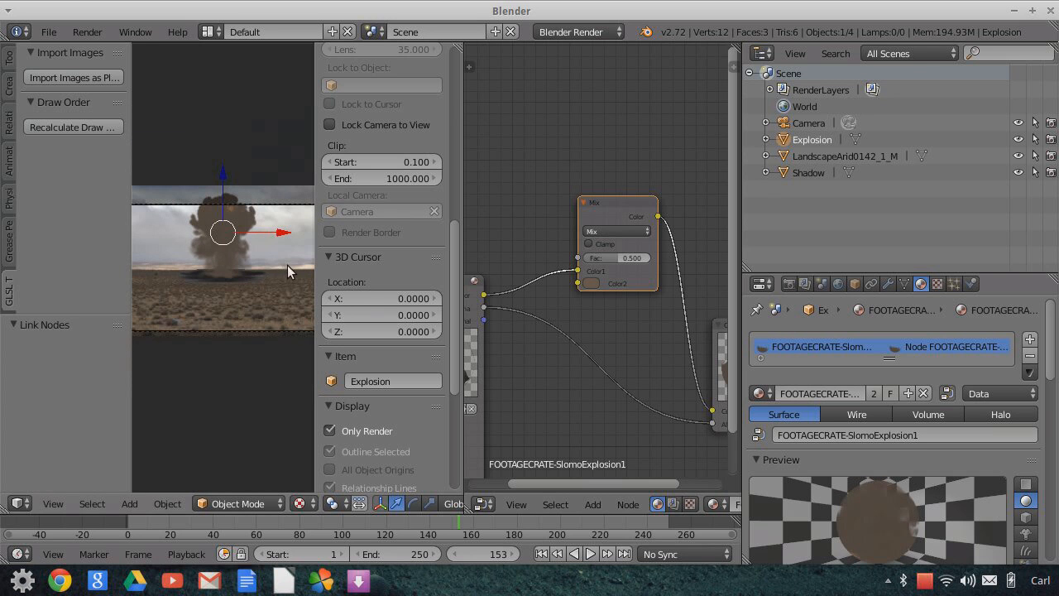
pyautogui.scroll(2, 299, 285)
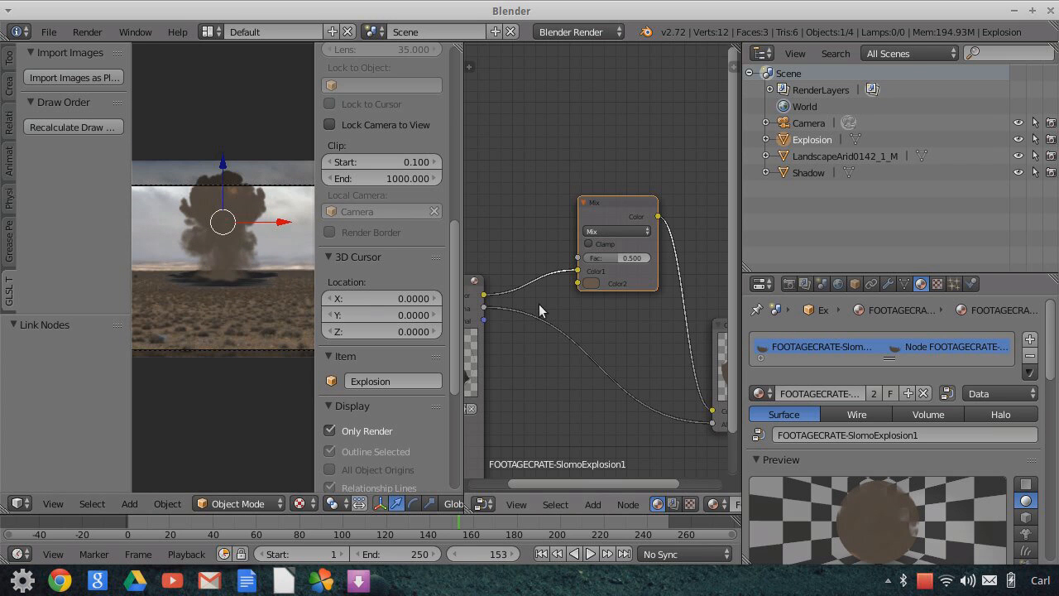
pyautogui.scroll(2, 575, 296)
pyautogui.click(620, 255)
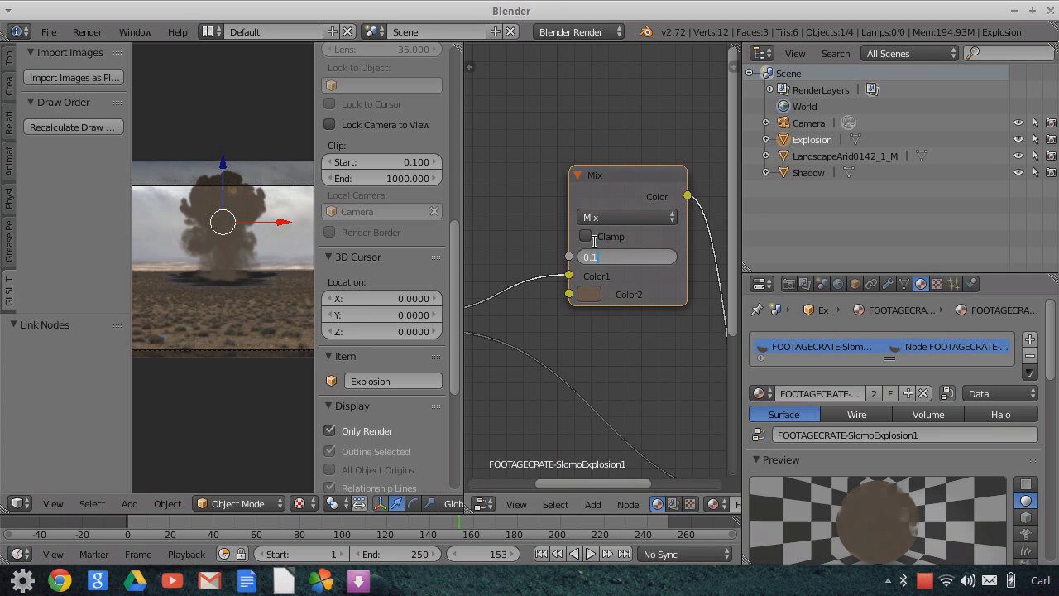
pyautogui.press('Return')
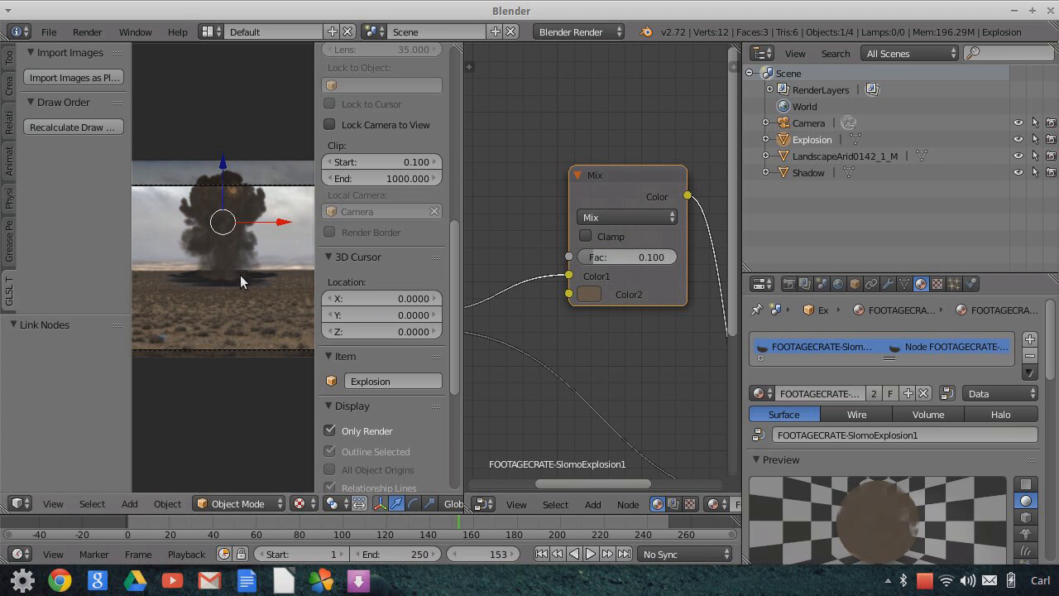
# - Check the explosion's tint against the desert and set the Mix node's Fac to 0.05
pyautogui.scroll(3, 240, 275)
pyautogui.scroll(-3, 245, 269)
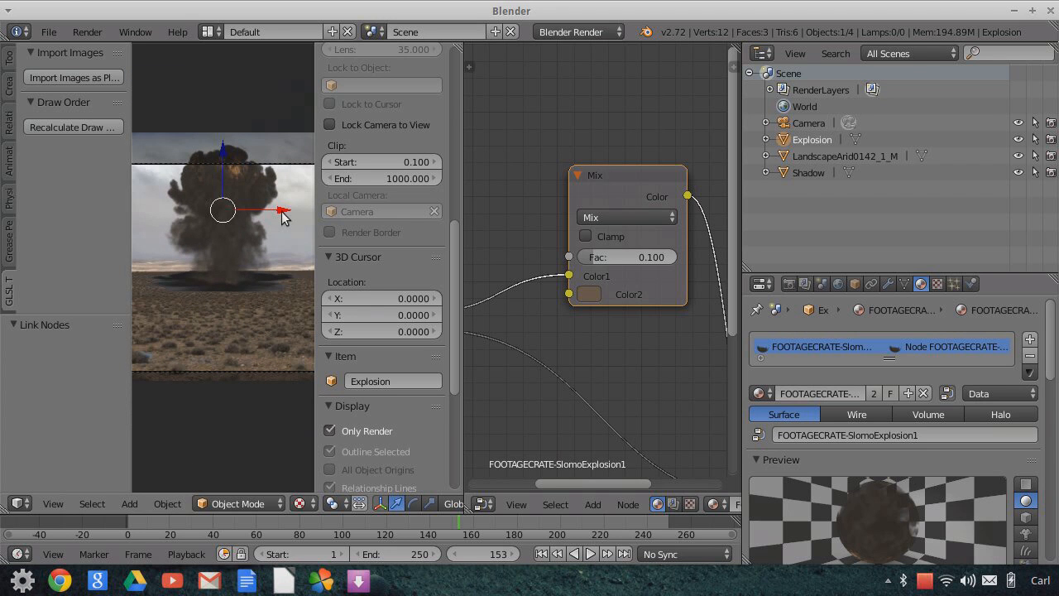
pyautogui.scroll(-1, 264, 285)
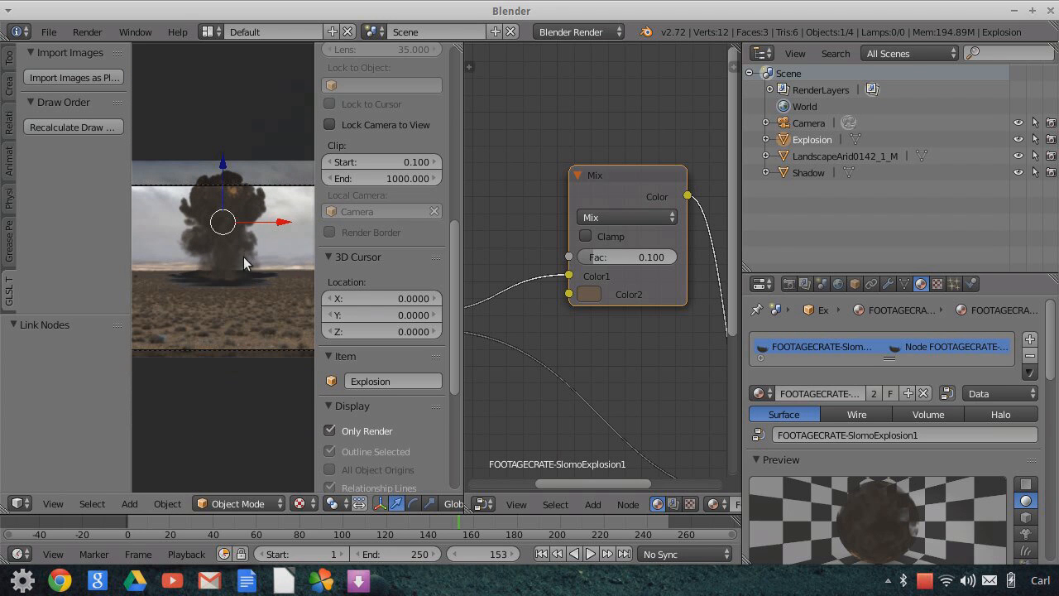
pyautogui.scroll(2, 244, 259)
pyautogui.click(646, 257)
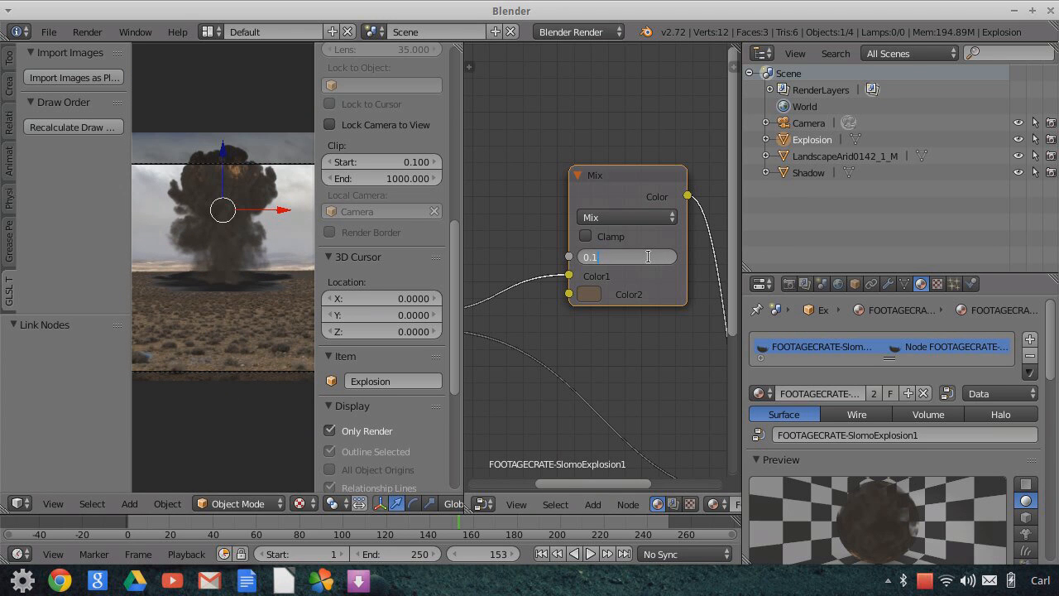
pyautogui.write('0.')
pyautogui.press('Return')
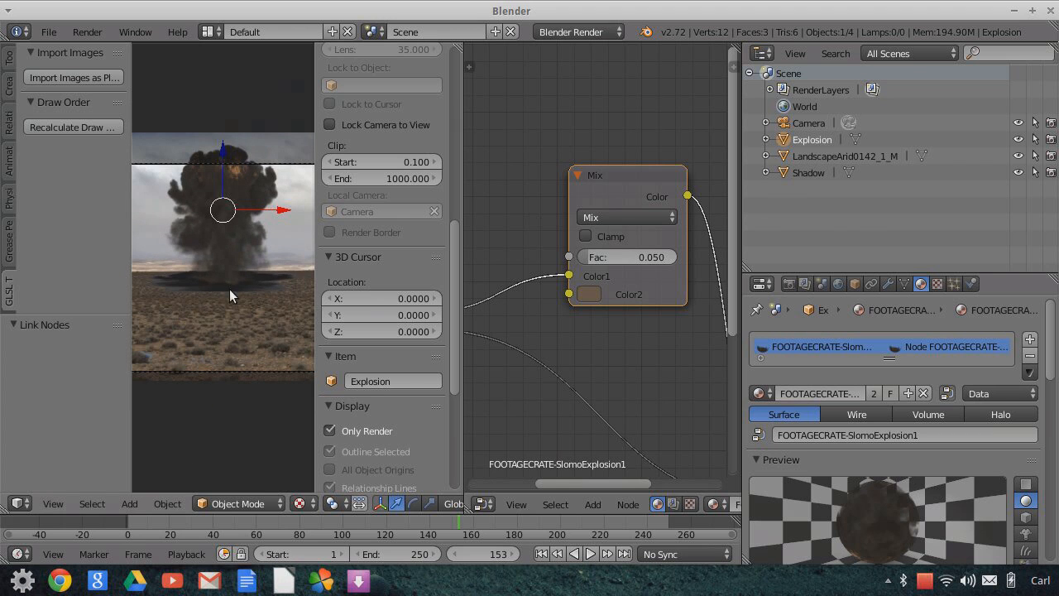
pyautogui.scroll(-1, 252, 296)
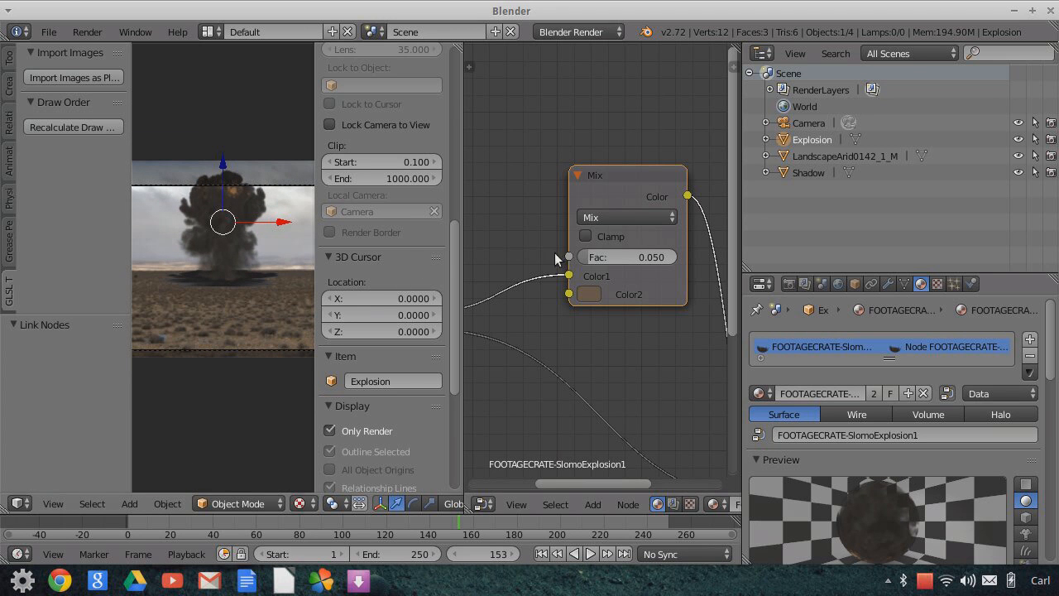
# - Lower the end point of the Shadow material's RGB curve to Y about 0.556 and select the Explosion object again
pyautogui.click(802, 172)
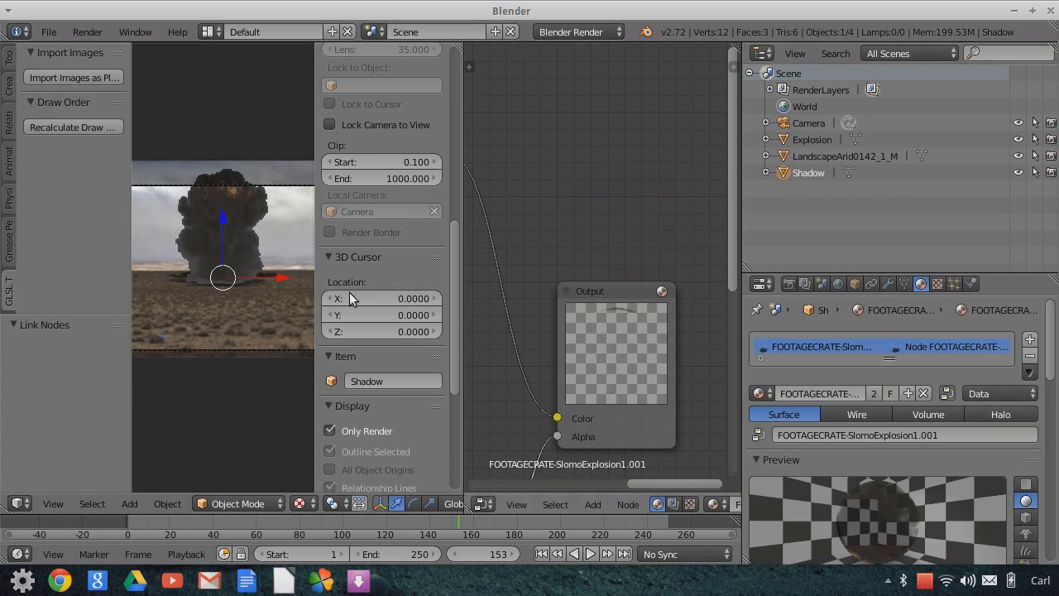
pyautogui.moveTo(594, 238); pyautogui.dragTo(658, 118, button='middle')
pyautogui.moveTo(628, 344); pyautogui.dragTo(644, 187, button='middle')
pyautogui.moveTo(576, 312); pyautogui.dragTo(576, 329)
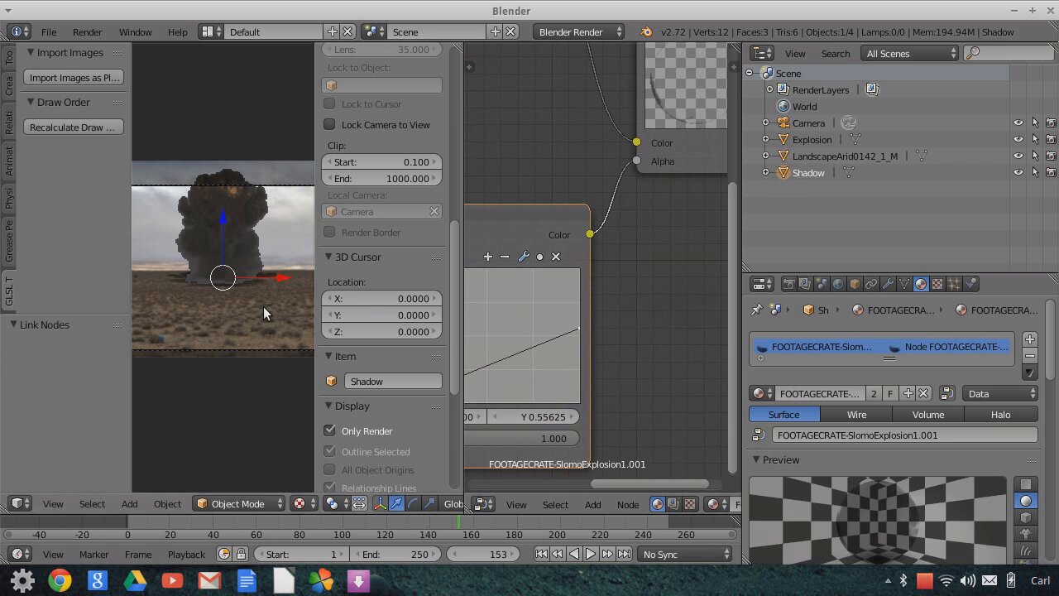
pyautogui.scroll(2, 263, 306)
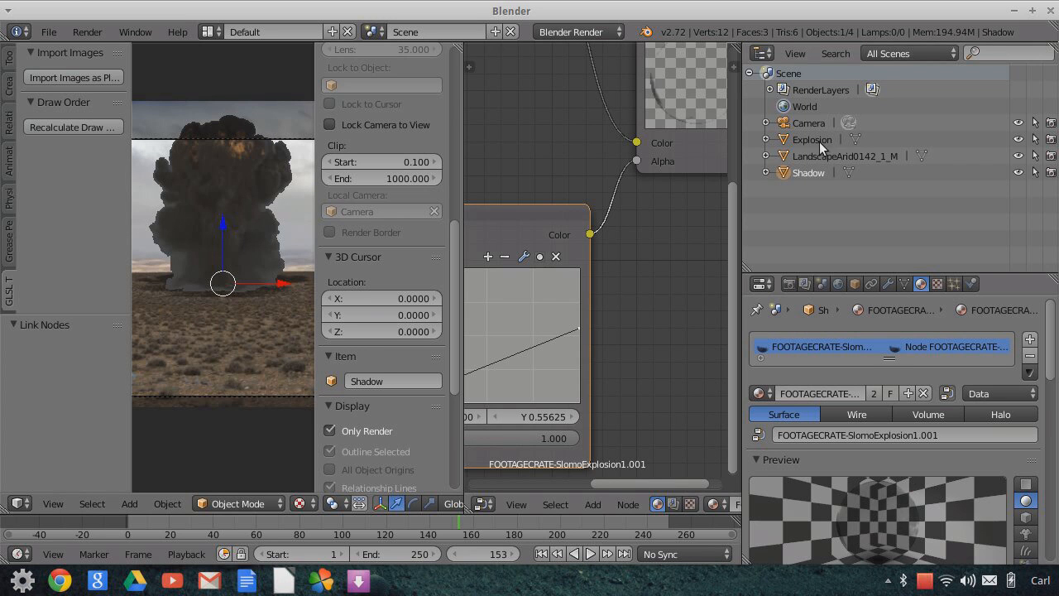
pyautogui.scroll(-2, 219, 284)
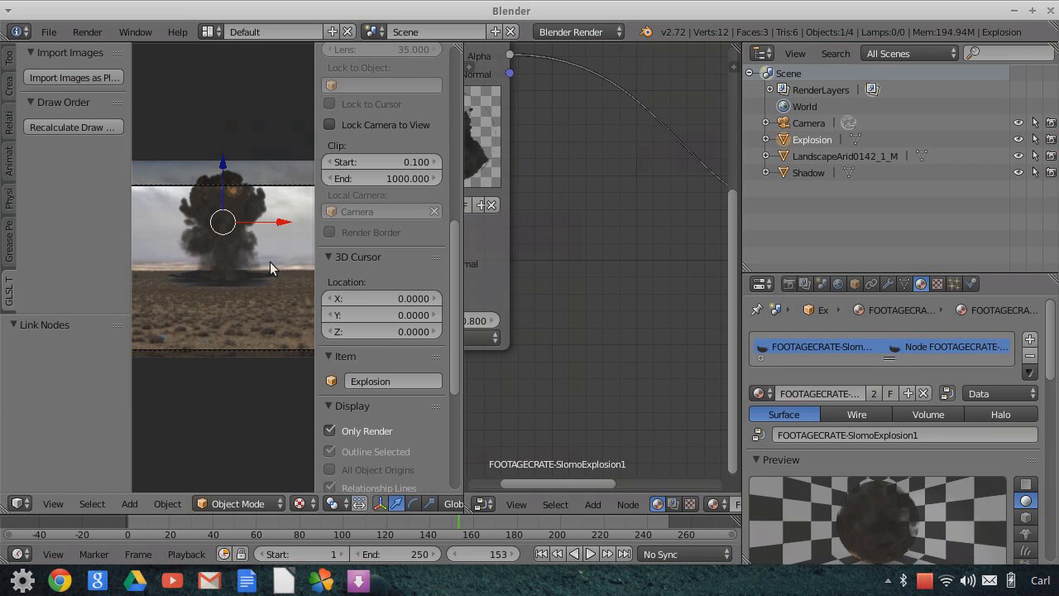
pyautogui.scroll(-1, 241, 288)
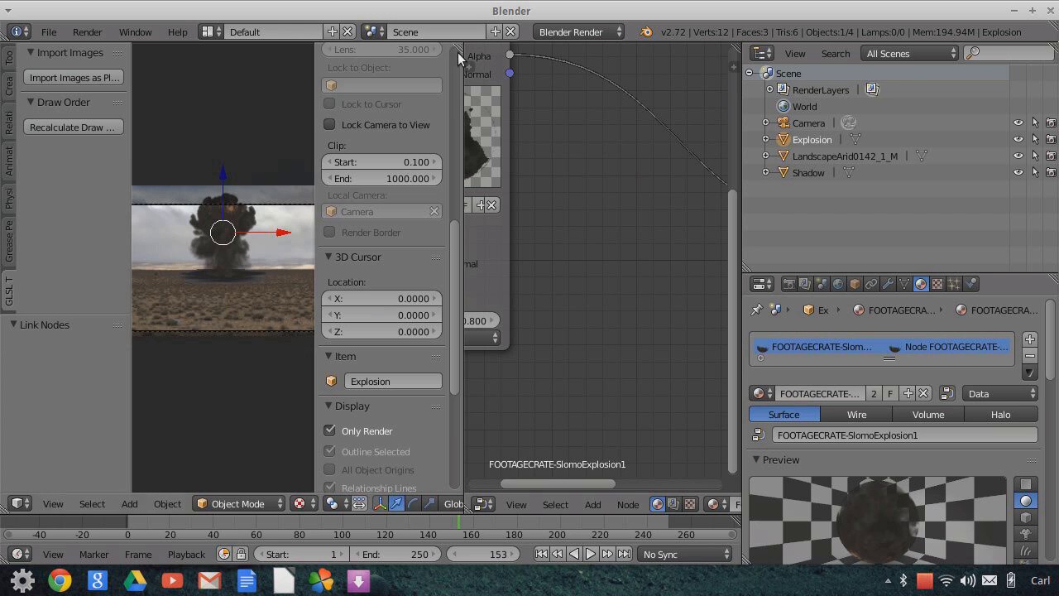
# - Merge the node editor area into the 3D view and select the camera by its frame
pyautogui.moveTo(457, 49); pyautogui.dragTo(617, 165)
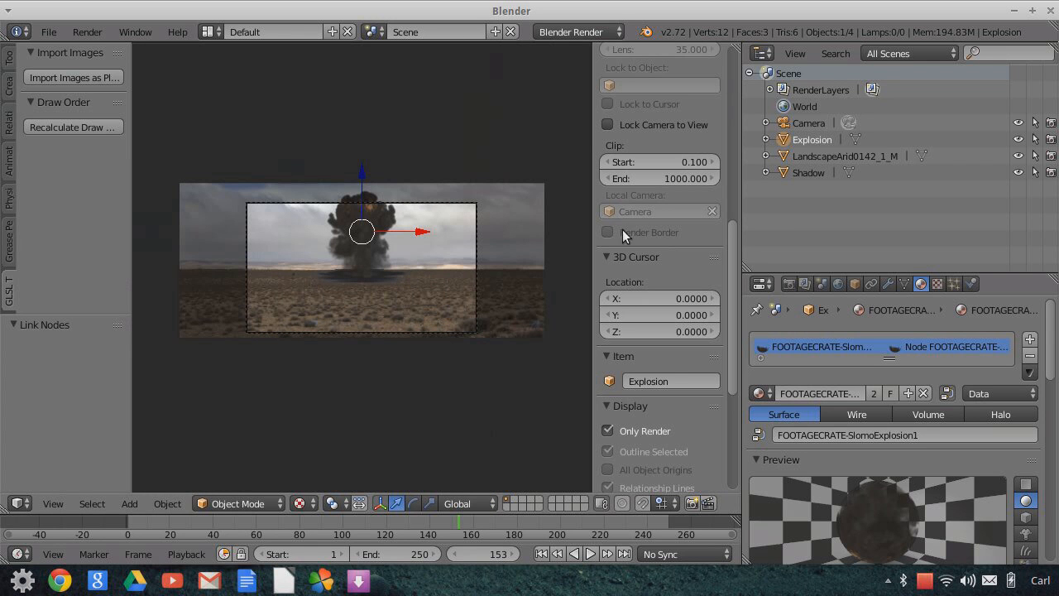
pyautogui.rightClick(474, 328)
pyautogui.scroll(3, 364, 325)
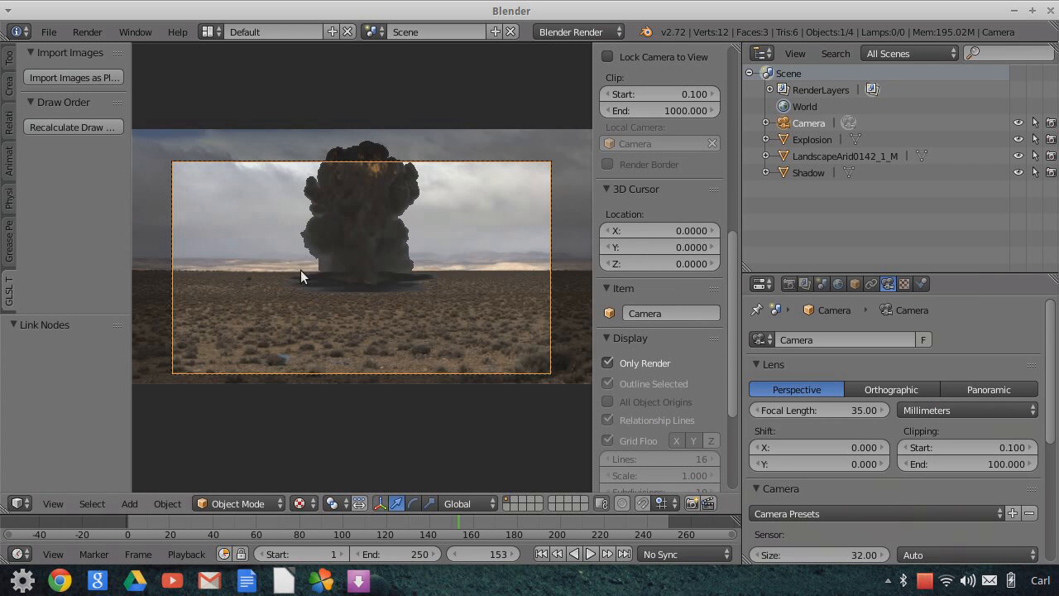
# - Play the animation from frame 1 and stop it at frame 107
pyautogui.click(541, 554)
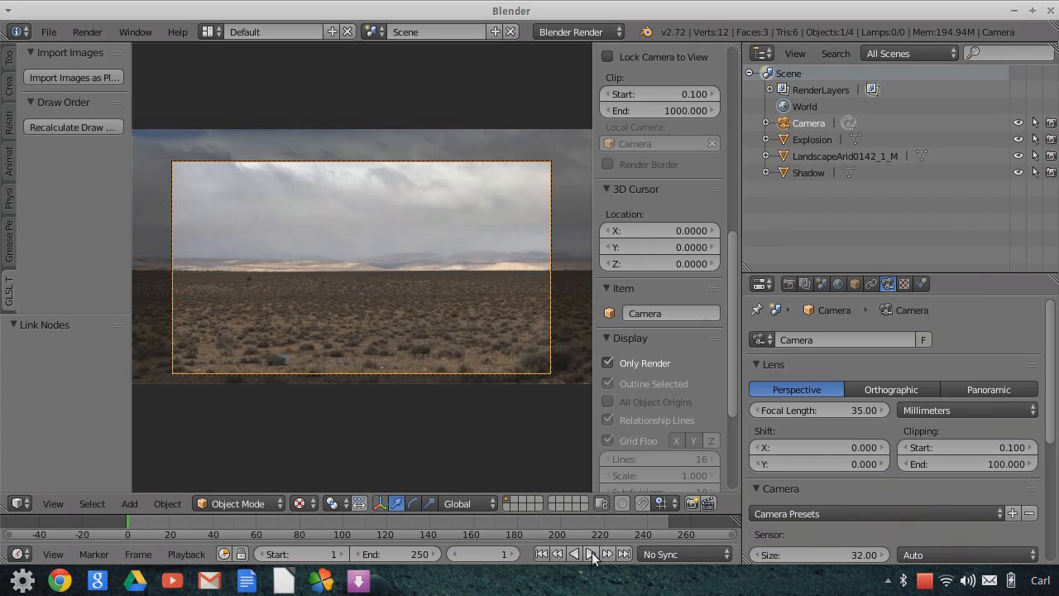
pyautogui.click(590, 553)
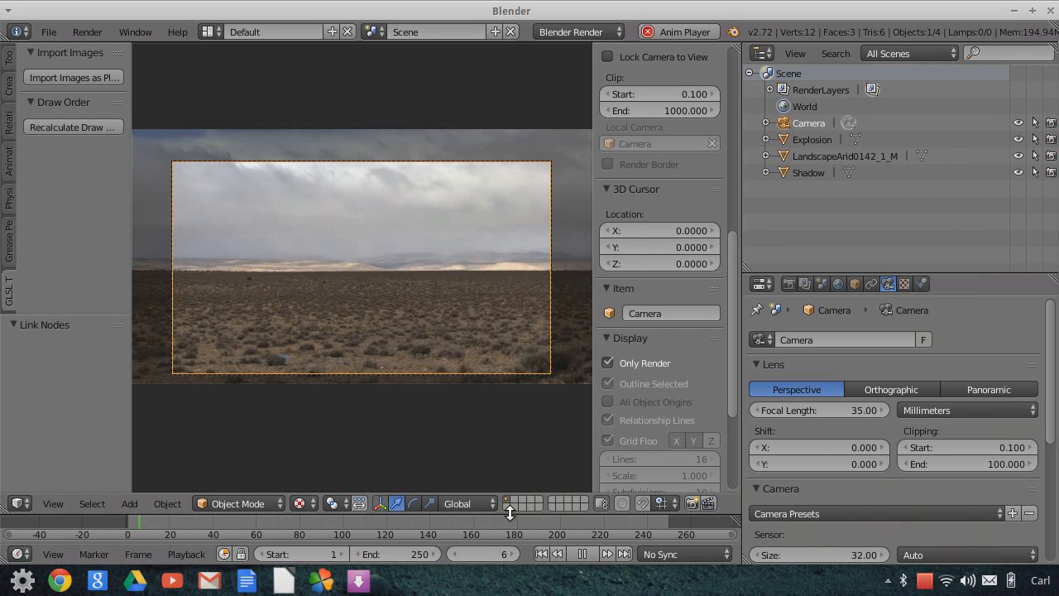
pyautogui.click(584, 553)
# - Leave the camera view, select the Explosion, LandscapeArid0142_1_M and Shadow planes, and recalculate their draw order
pyautogui.moveTo(426, 242); pyautogui.dragTo(450, 279, button='middle')
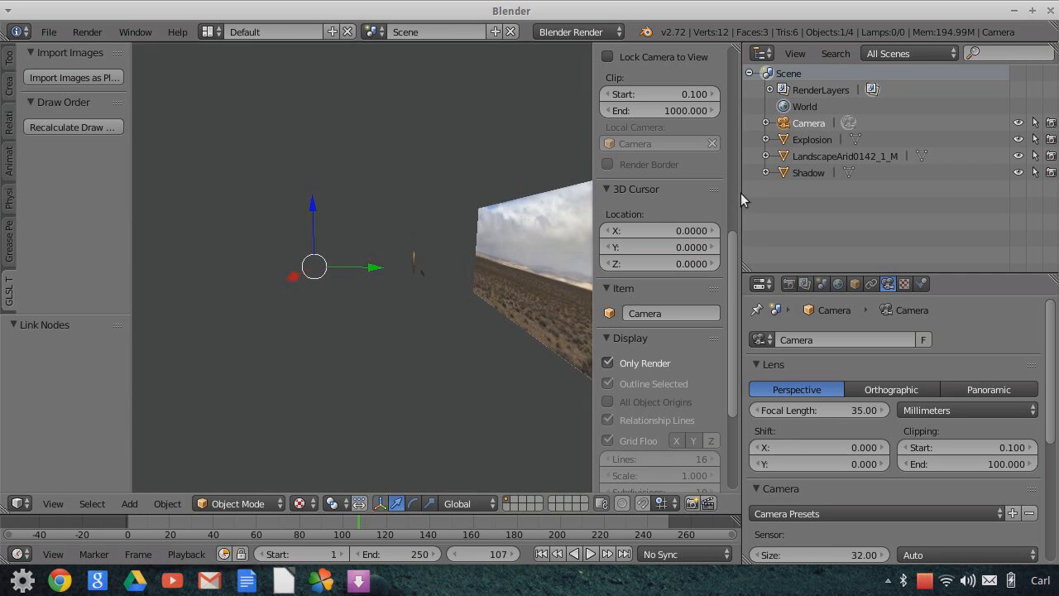
pyautogui.click(795, 141)
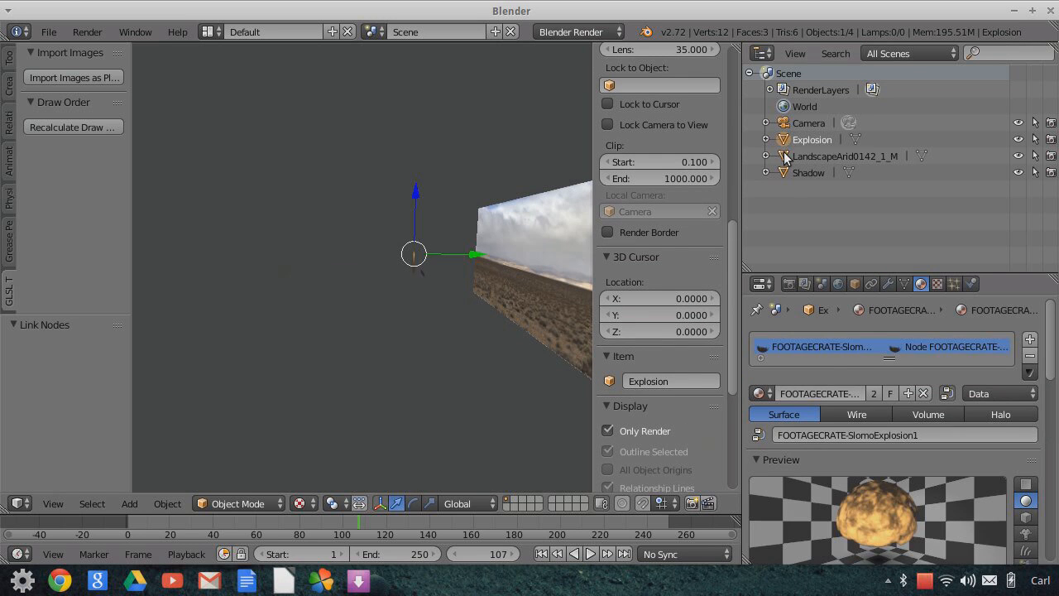
pyautogui.keyDown('shift'); pyautogui.click(787, 157); pyautogui.keyUp('shift')
pyautogui.keyDown('shift'); pyautogui.click(794, 172); pyautogui.keyUp('shift')
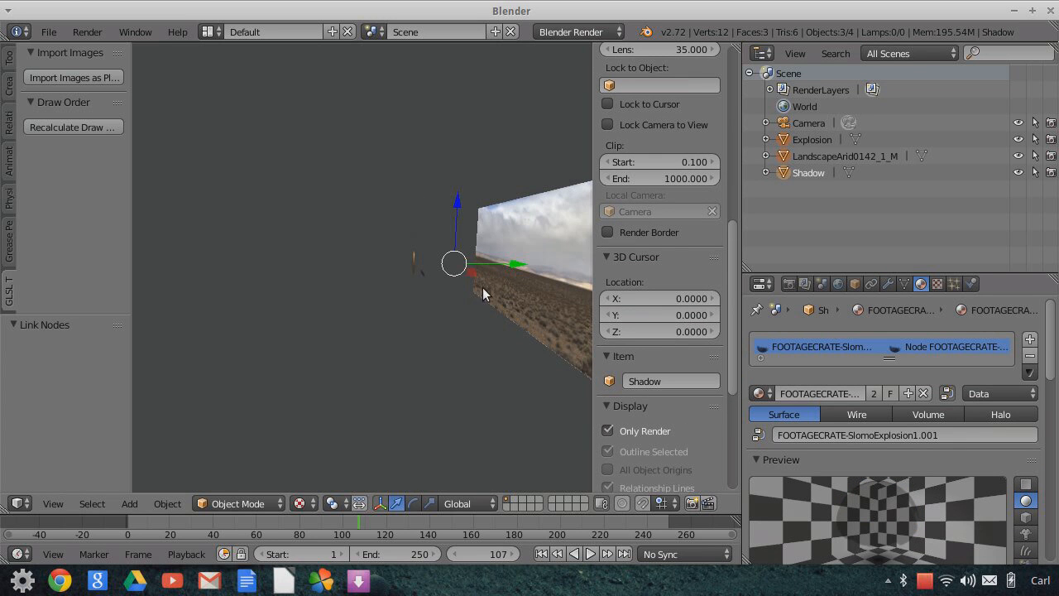
pyautogui.click(72, 125)
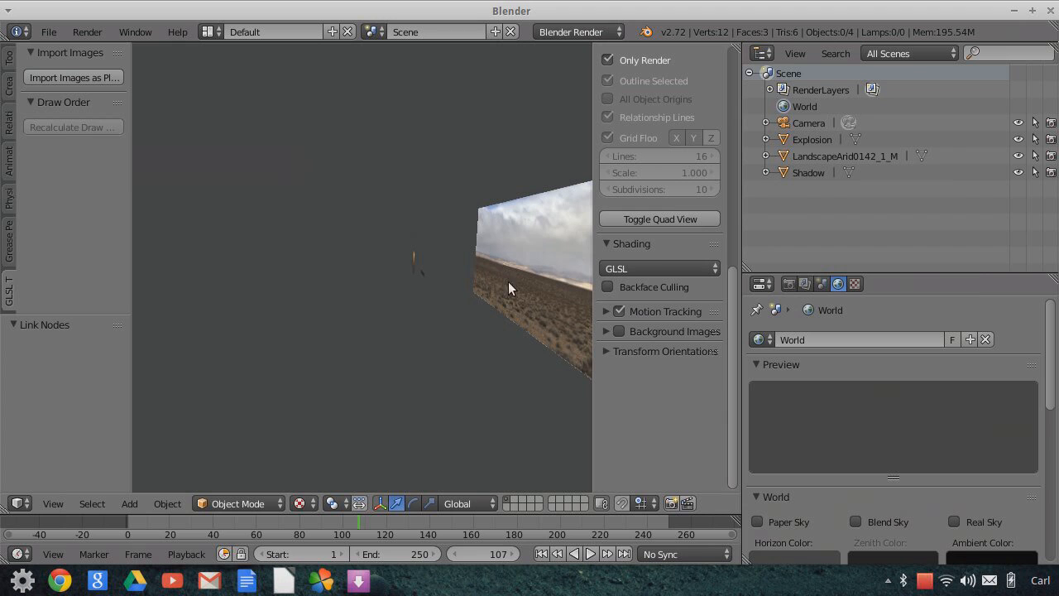
# - Turn off Only Render for the 3D view's display
pyautogui.moveTo(391, 270); pyautogui.dragTo(563, 302, button='middle')
pyautogui.scroll(-1, 406, 294)
pyautogui.scroll(-2, 465, 327)
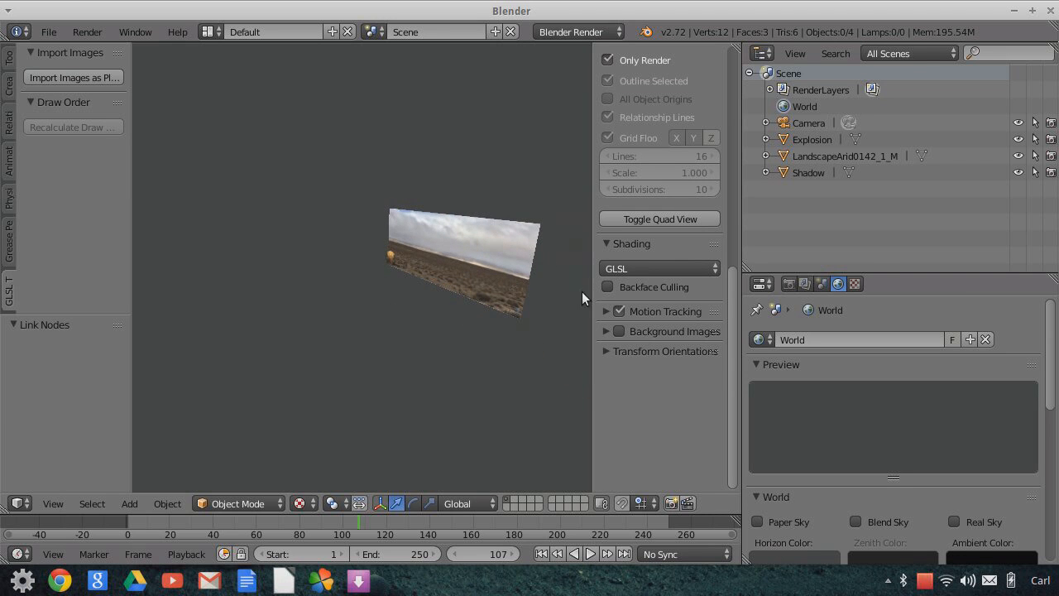
pyautogui.scroll(4, 632, 165)
pyautogui.click(607, 192)
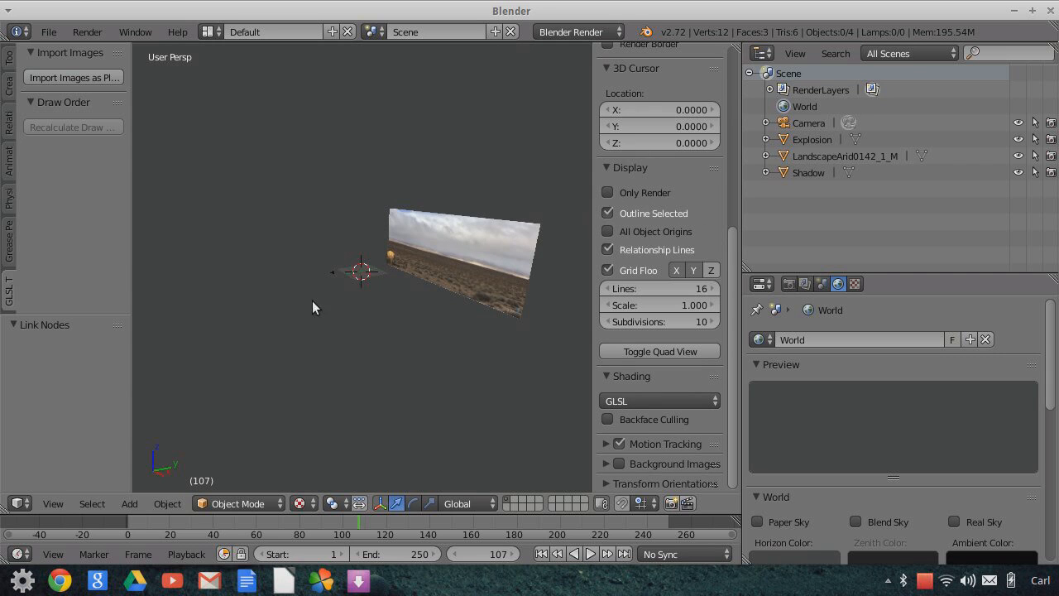
# - Return the 3D view to the camera view and select the Camera object
pyautogui.moveTo(464, 273)
pyautogui.mouseDown(button='middle')
pyautogui.moveTo(490, 290)
pyautogui.moveTo(419, 293)
pyautogui.moveTo(474, 282)
pyautogui.mouseUp(button='middle')
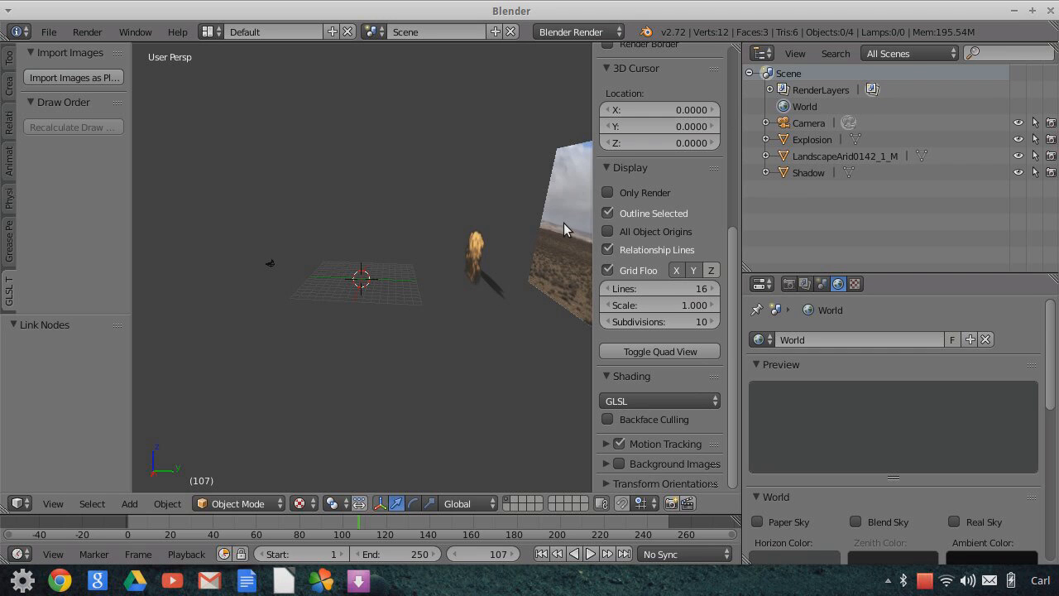
pyautogui.scroll(-2, 565, 225)
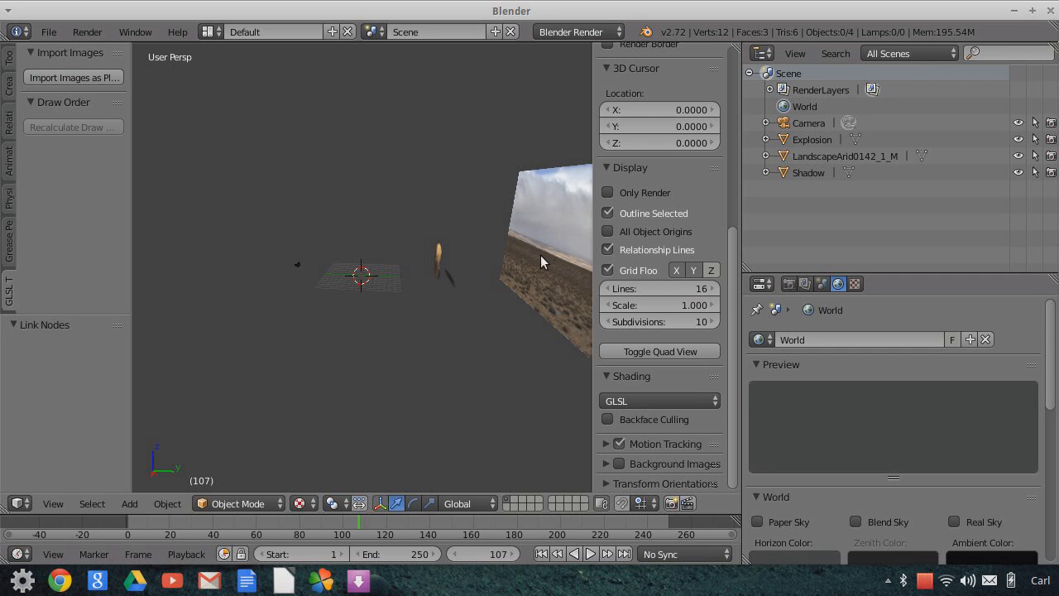
pyautogui.click(53, 503)
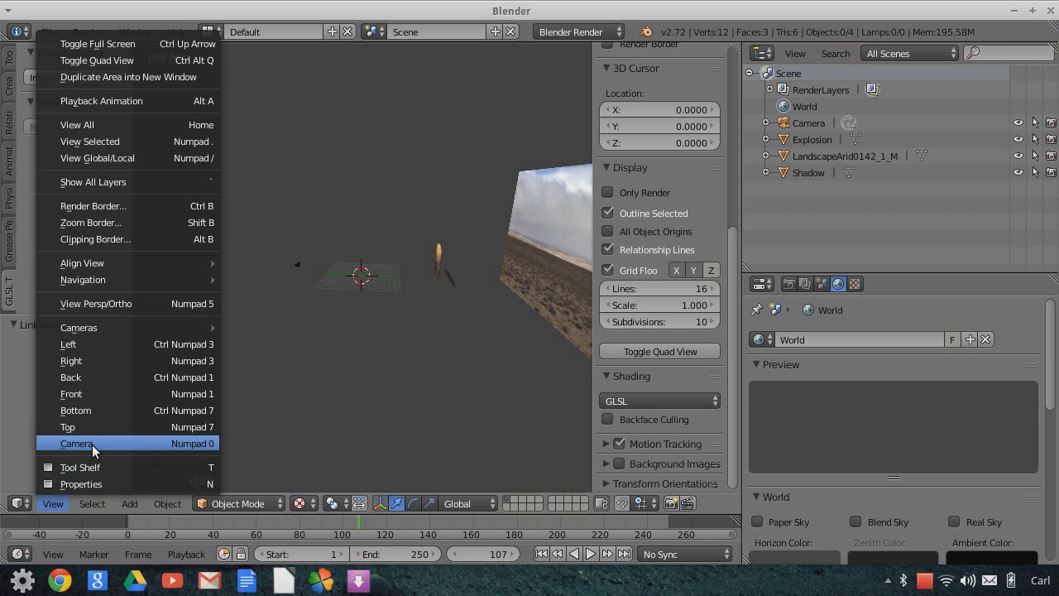
pyautogui.click(92, 444)
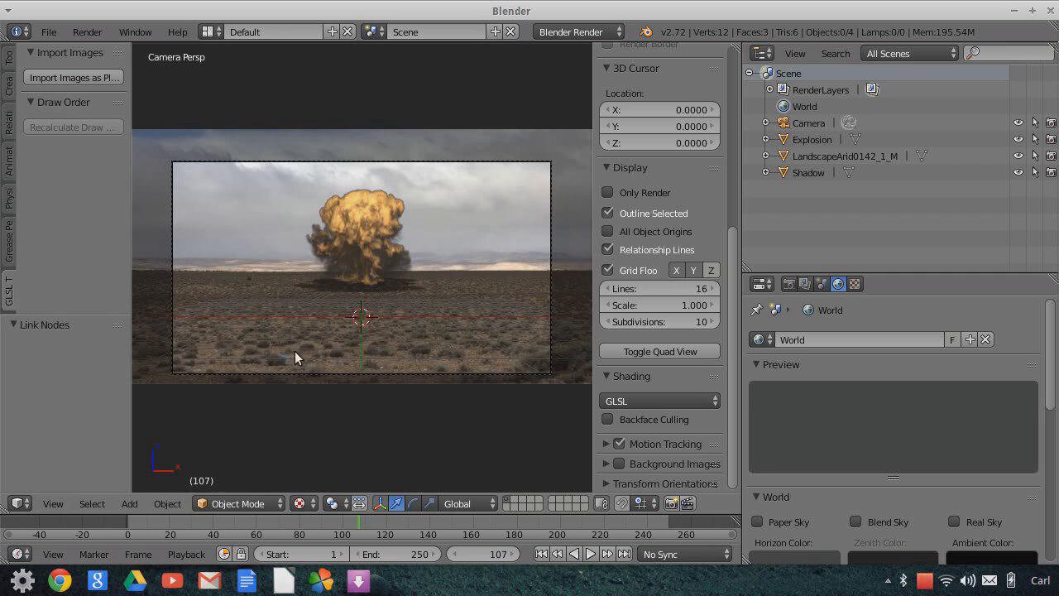
pyautogui.click(790, 124)
pyautogui.scroll(3, 396, 261)
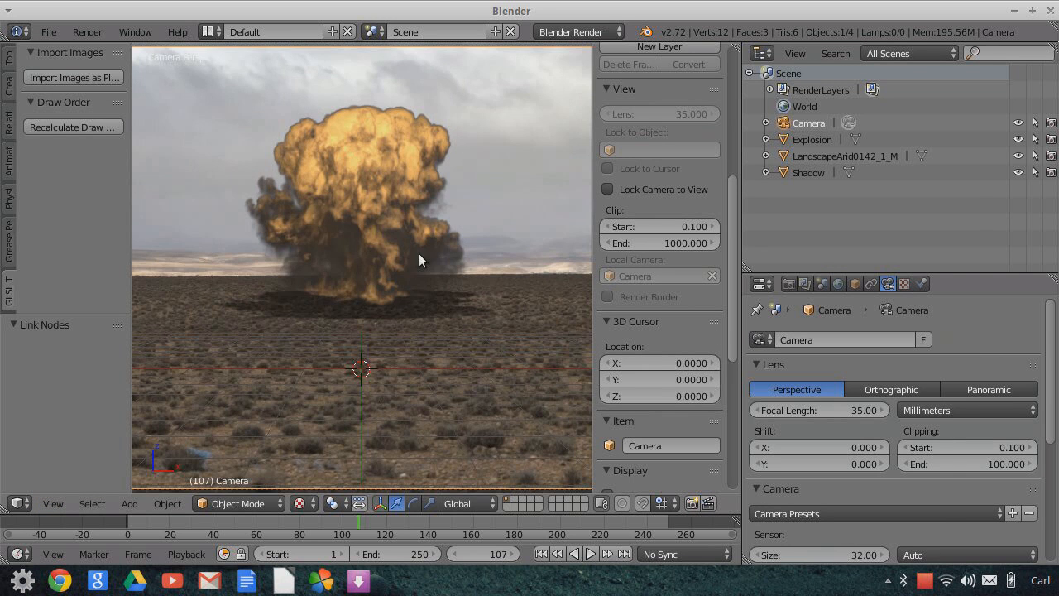
pyautogui.scroll(-4, 455, 247)
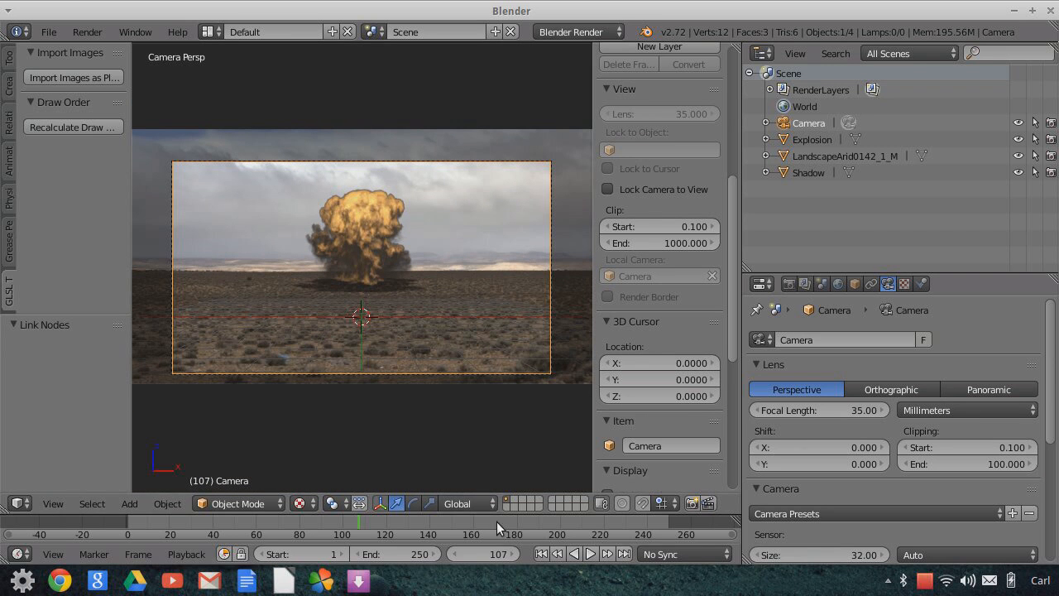
# - Play the animation from frame 102 and stop it at frame 145 to check the rising smoke
pyautogui.click(345, 521)
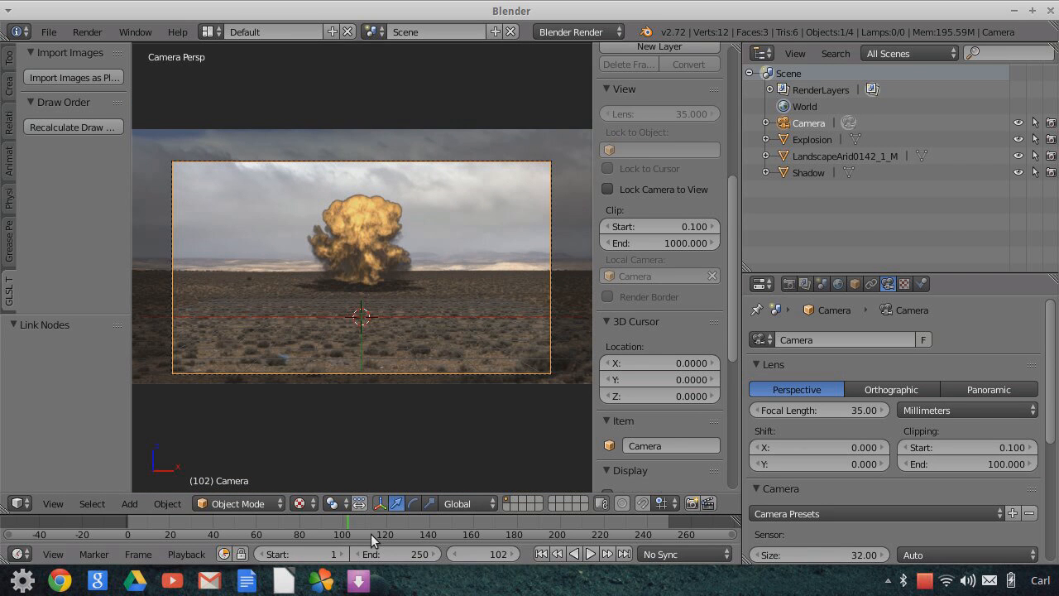
pyautogui.click(590, 554)
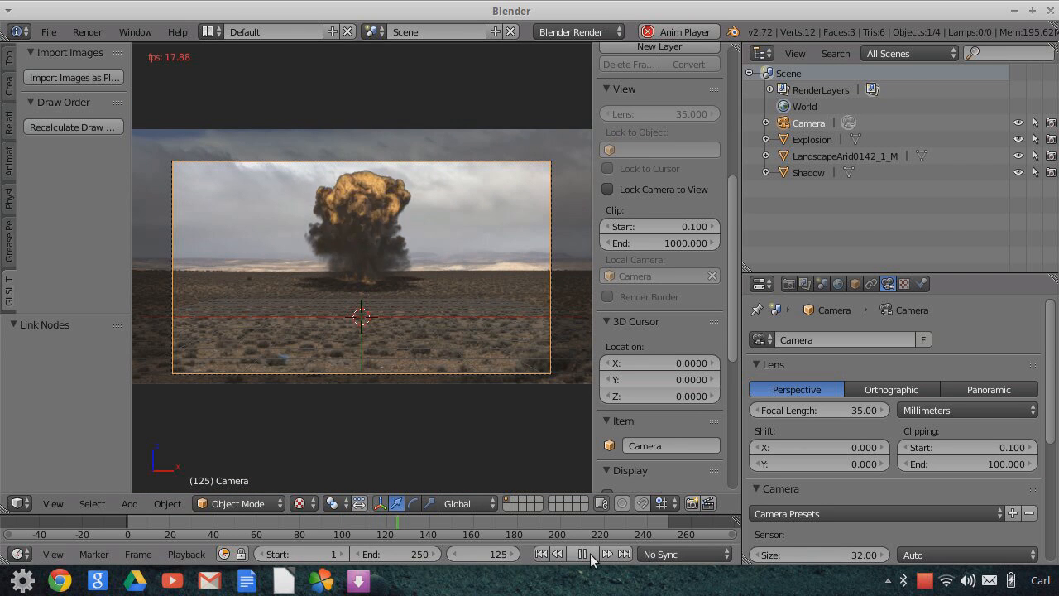
pyautogui.click(590, 553)
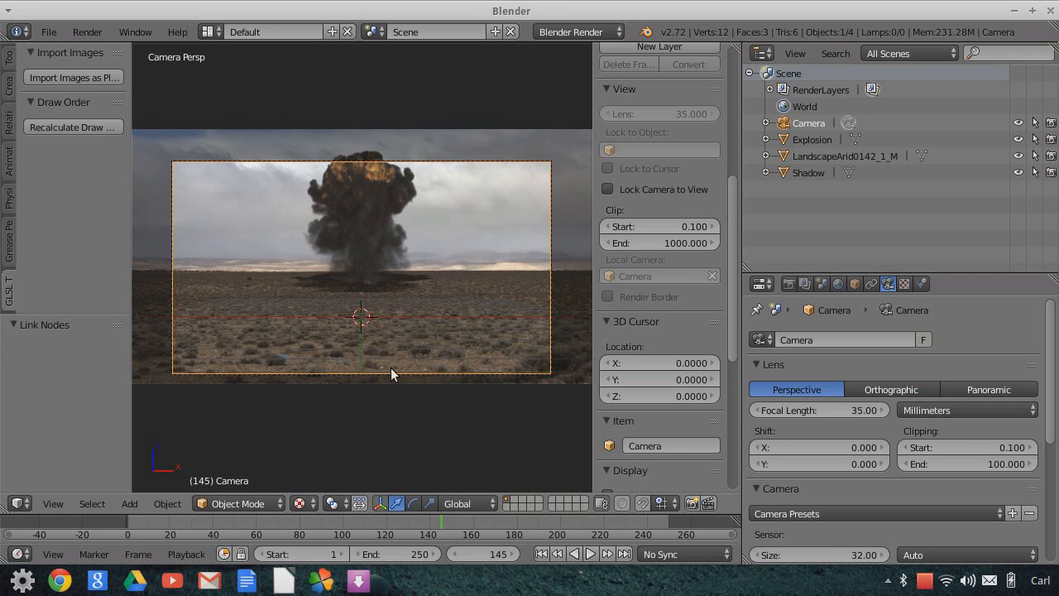
pyautogui.scroll(3, 368, 306)
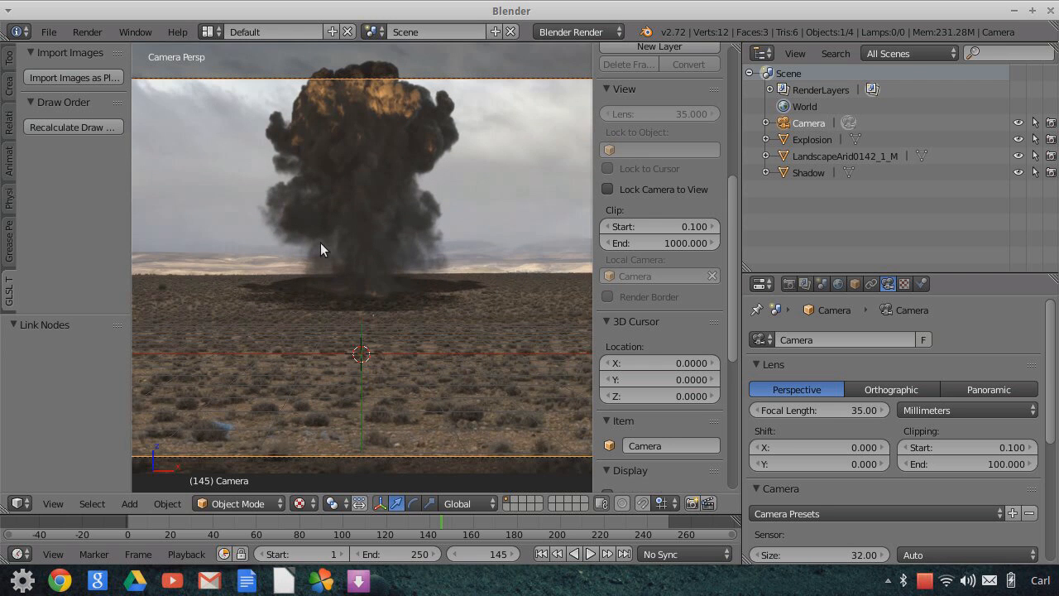
pyautogui.scroll(-2, 393, 283)
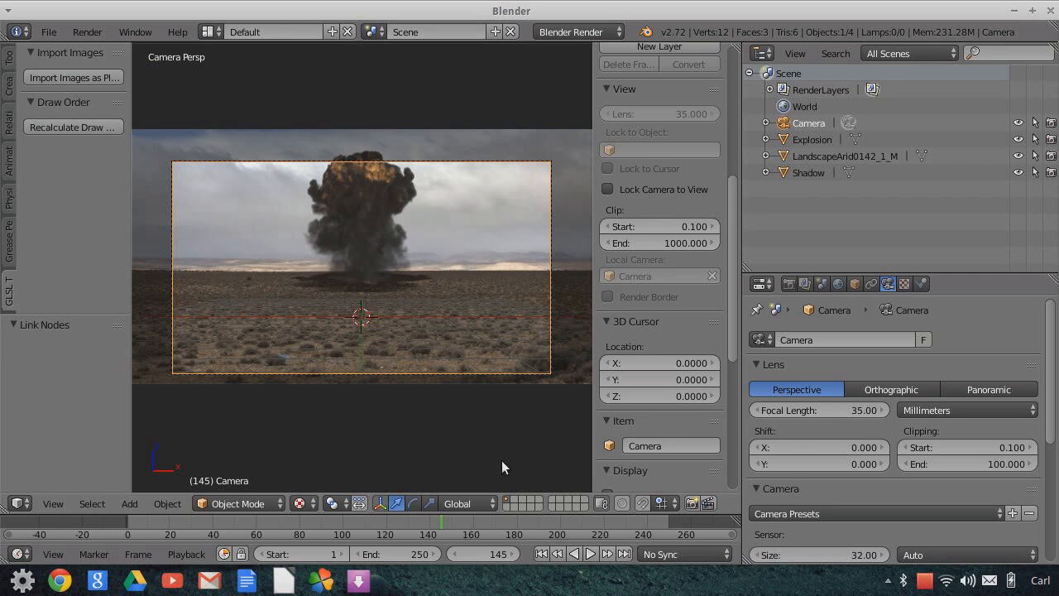
# - Scrub the animation from frame 166 back to frame 115 and examine the edges of the explosion against the sky
pyautogui.click(485, 522)
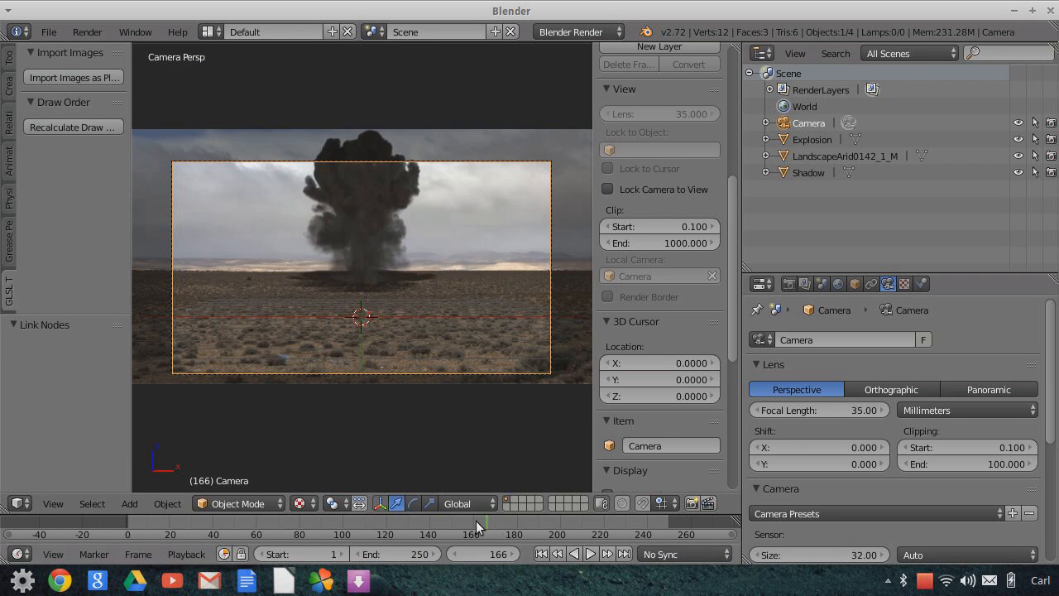
pyautogui.moveTo(477, 524); pyautogui.dragTo(465, 536)
pyautogui.click(431, 517)
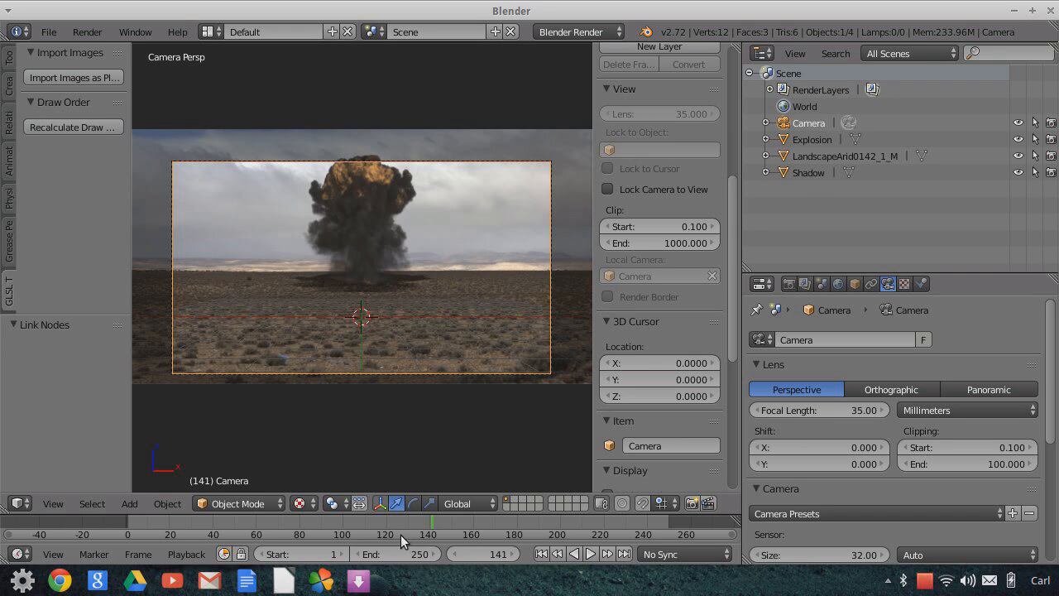
pyautogui.moveTo(404, 519); pyautogui.dragTo(381, 526)
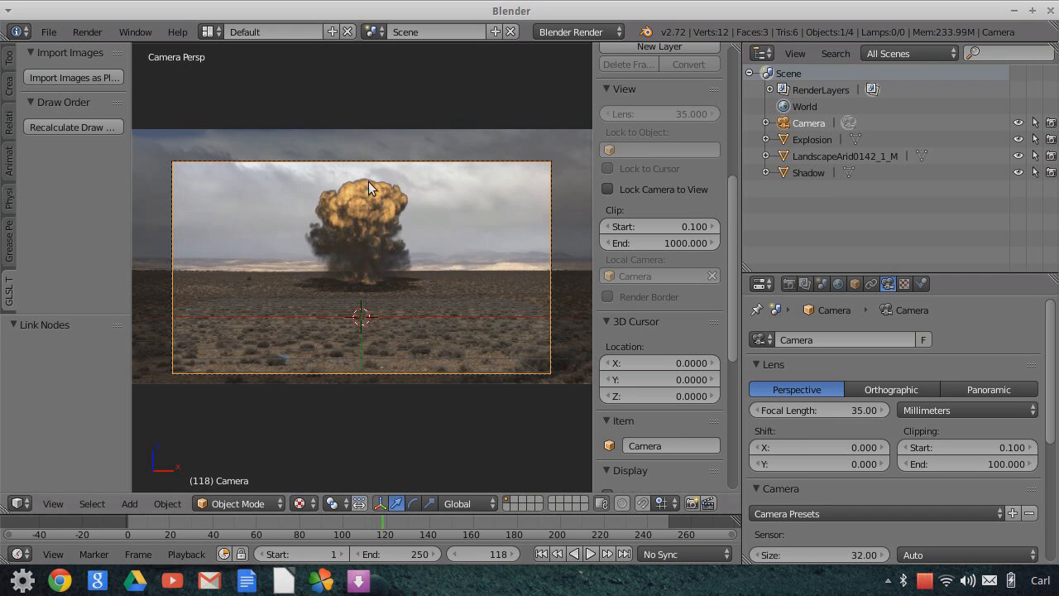
pyautogui.click(376, 521)
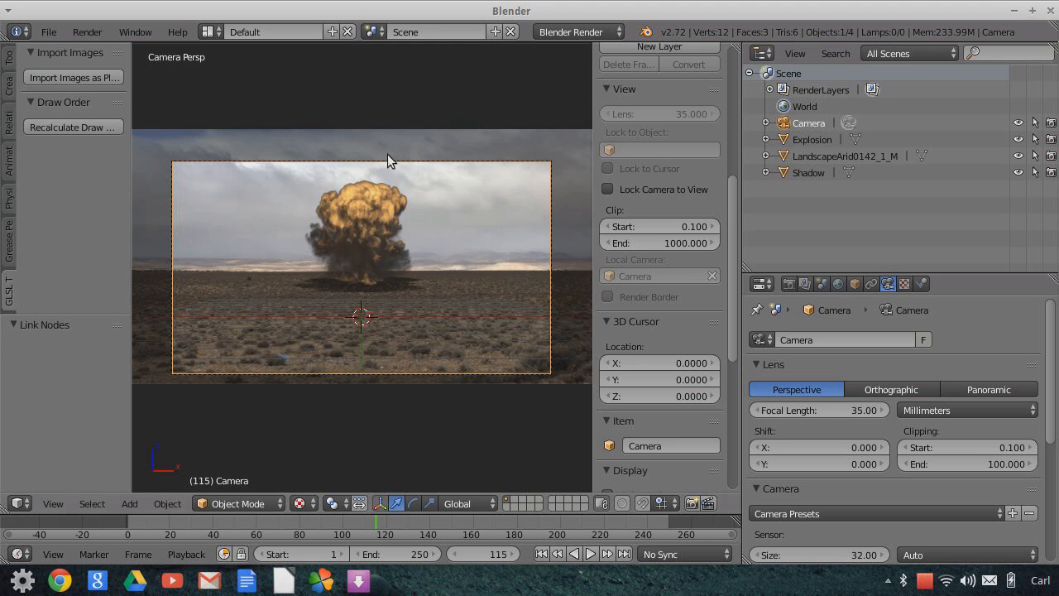
pyautogui.scroll(3, 365, 215)
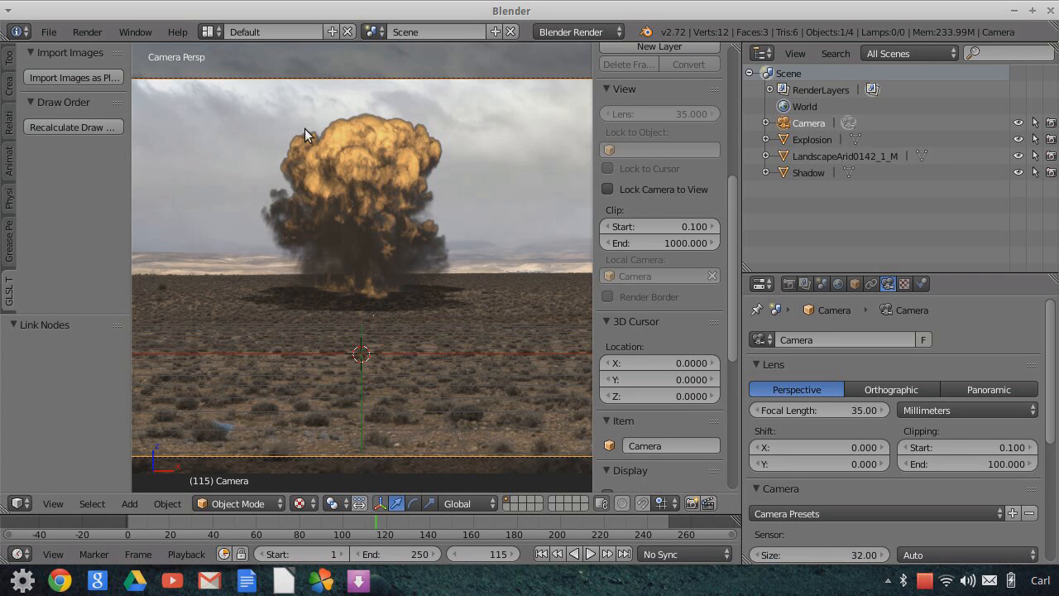
pyautogui.scroll(2, 433, 240)
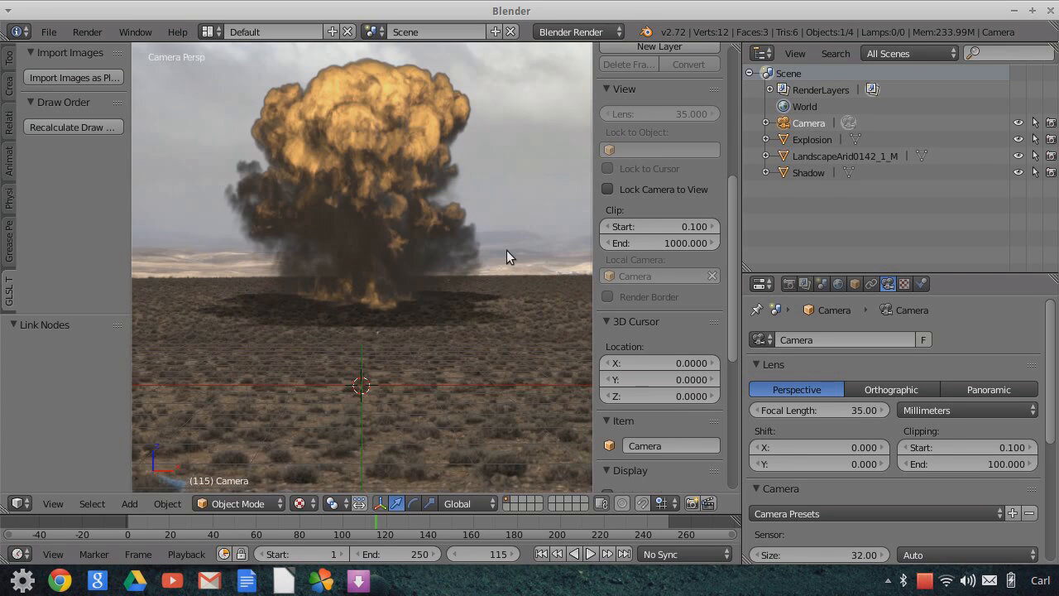
pyautogui.scroll(-1, 579, 231)
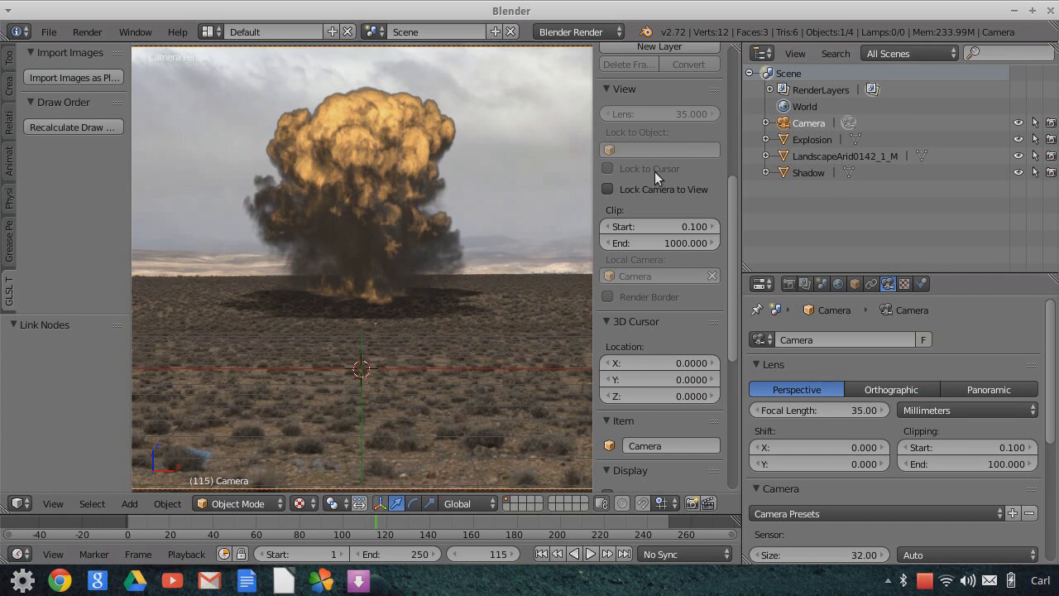
# - Select the explosion plane, split the 3D view vertically and turn the new area into a Node Editor
pyautogui.rightClick(588, 169)
pyautogui.moveTo(736, 48); pyautogui.dragTo(420, 99)
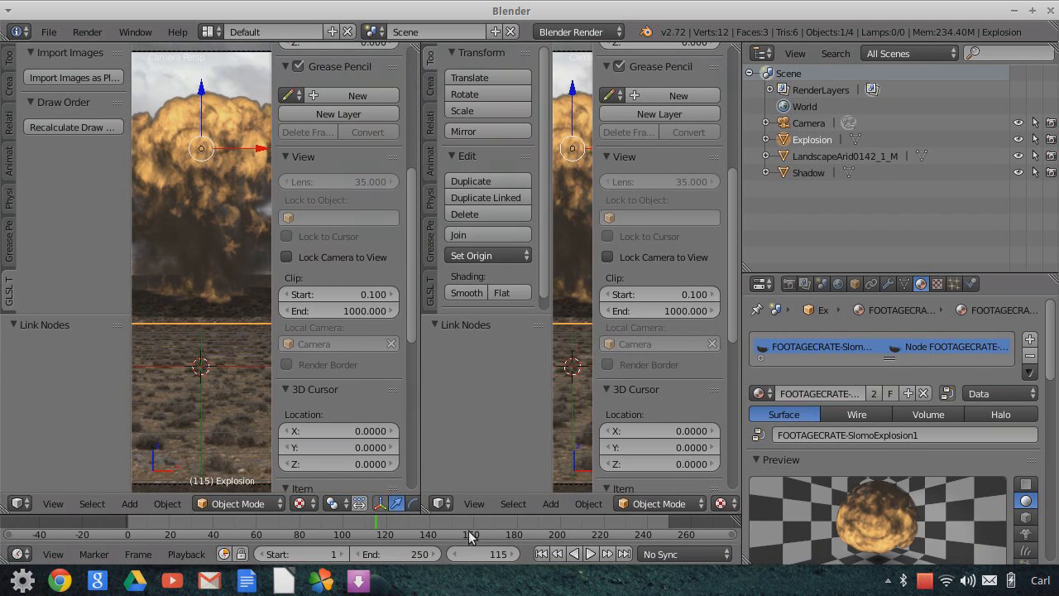
pyautogui.click(438, 503)
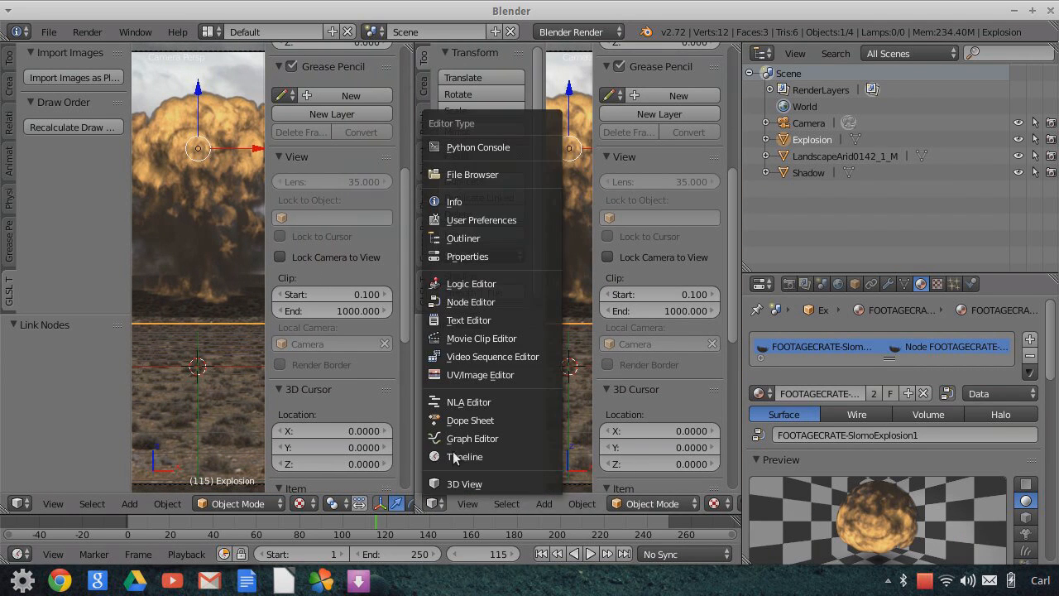
pyautogui.click(455, 301)
pyautogui.moveTo(593, 268); pyautogui.dragTo(735, 311)
# - Move the explosion's Material node away from the Mix node and insert an RGB Curves node on the Alpha link to the Output node
pyautogui.scroll(9, 597, 342)
pyautogui.moveTo(562, 318); pyautogui.dragTo(512, 278, button='middle')
pyautogui.moveTo(459, 217); pyautogui.dragTo(428, 219)
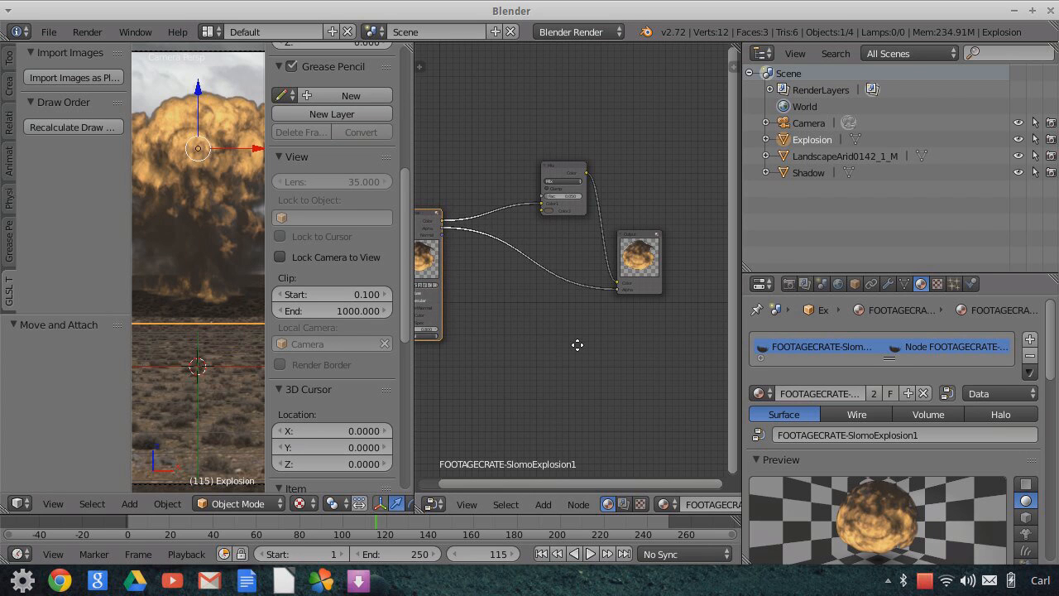
pyautogui.moveTo(576, 341); pyautogui.dragTo(638, 355, button='middle')
pyautogui.click(544, 505)
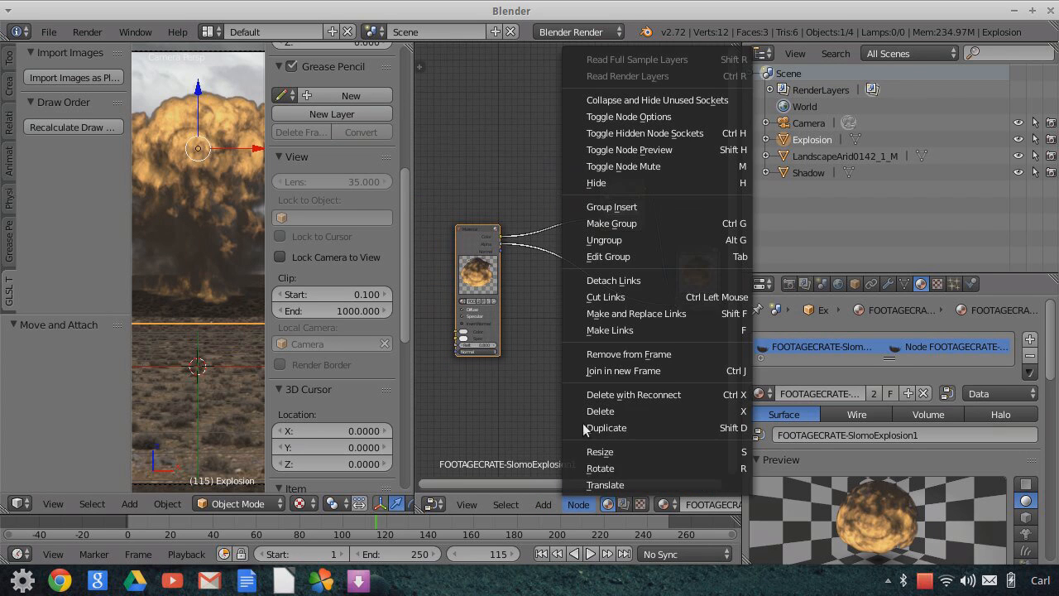
pyautogui.moveTo(546, 504)
pyautogui.moveTo(569, 435)
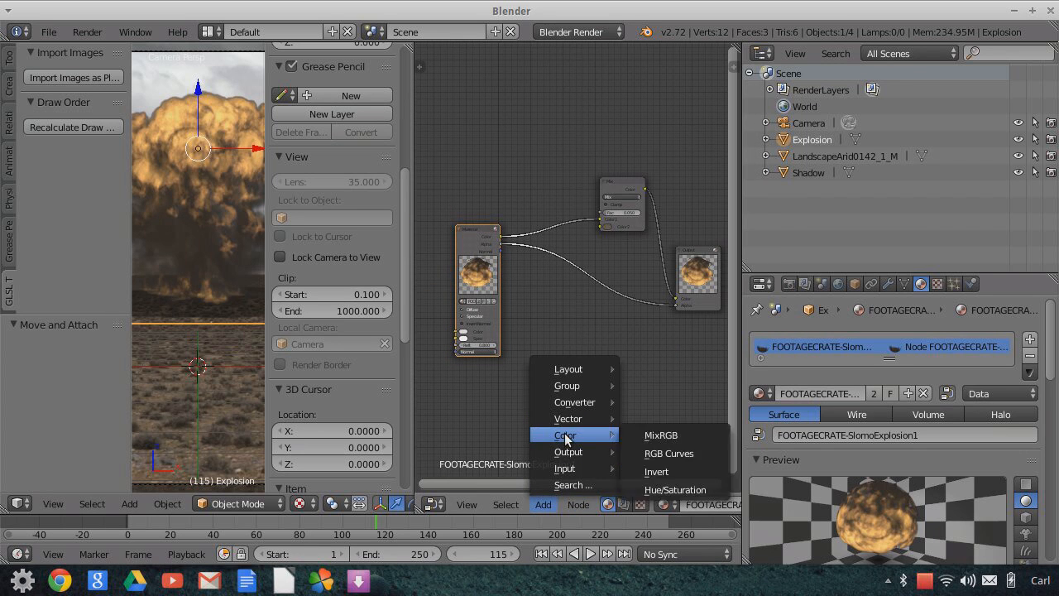
pyautogui.click(676, 454)
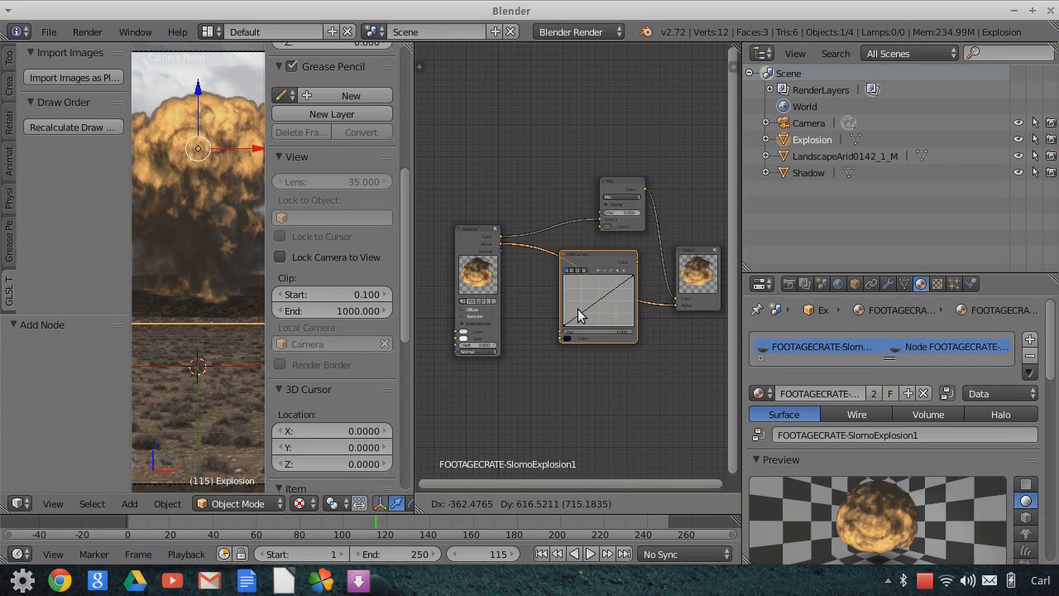
pyautogui.click(571, 313)
# - Lower the middle of the RGB Curves node's combined curve with a point at about X 0.559, Y 0.400
pyautogui.scroll(4, 637, 411)
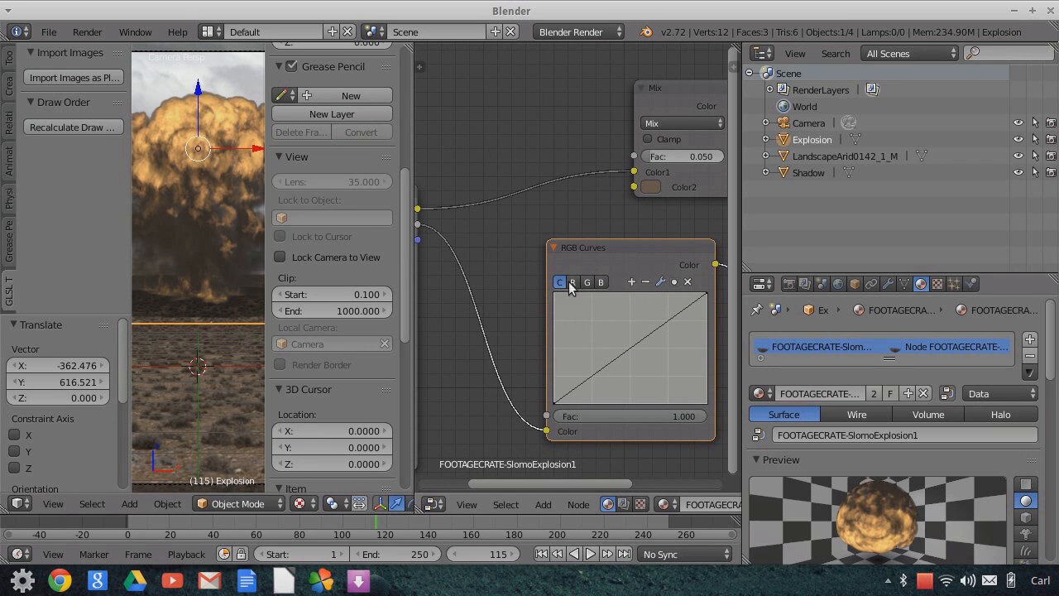
pyautogui.moveTo(634, 351); pyautogui.dragTo(635, 356)
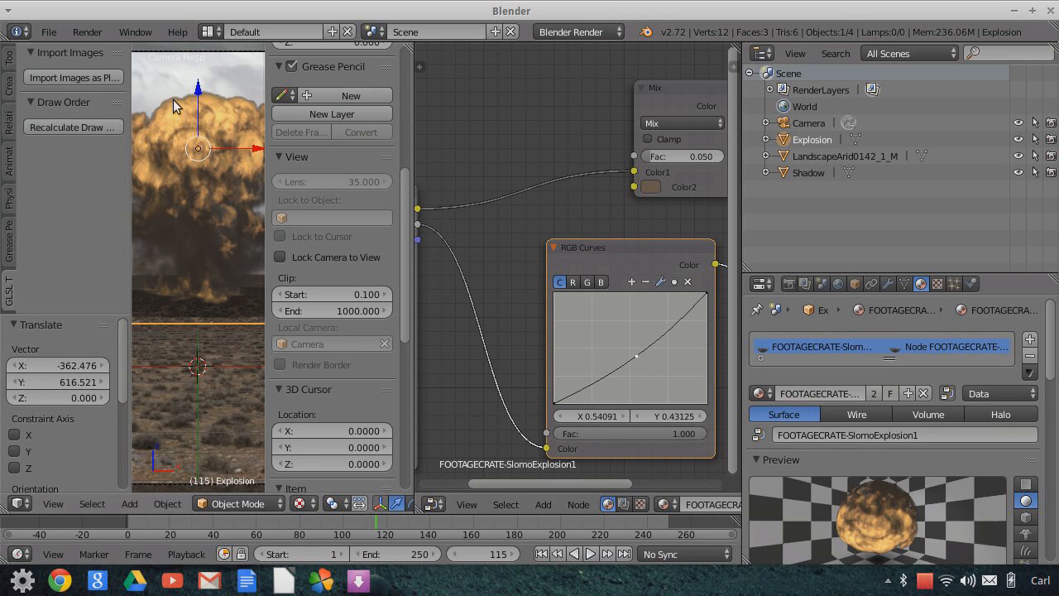
pyautogui.press('Home')
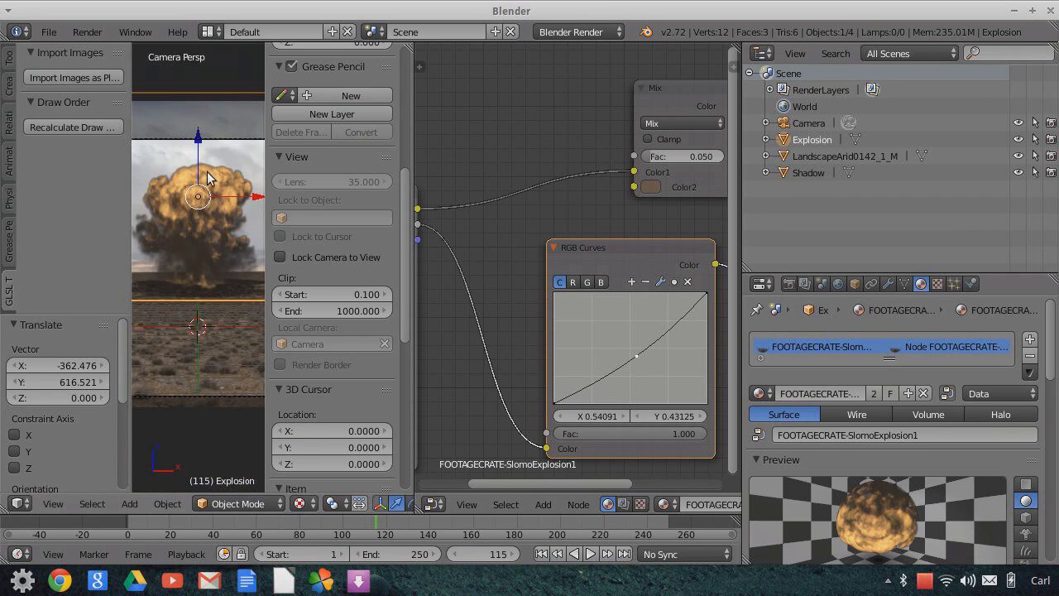
pyautogui.moveTo(637, 357); pyautogui.dragTo(640, 359)
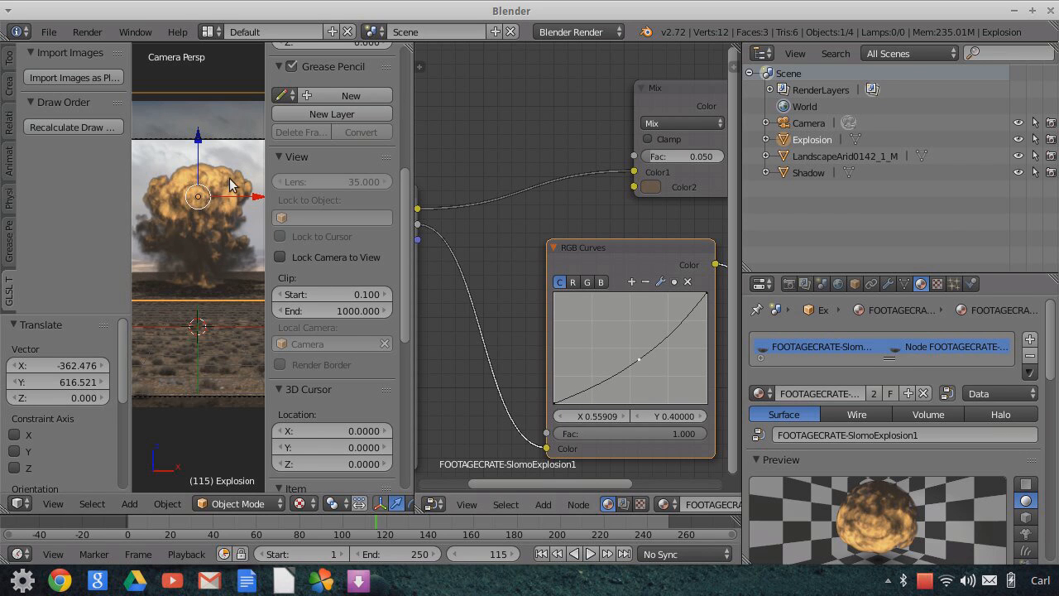
pyautogui.scroll(3, 211, 177)
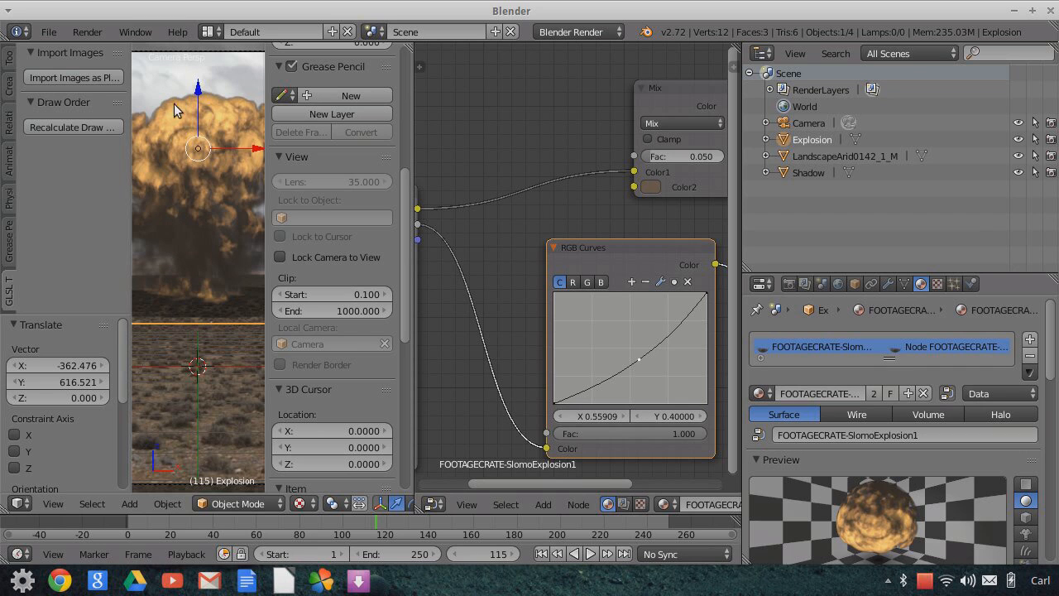
# - Merge the node editor area into the 3D view, play the animation with the Camera selected, and stop it at frame 204
pyautogui.moveTo(400, 49); pyautogui.dragTo(496, 106)
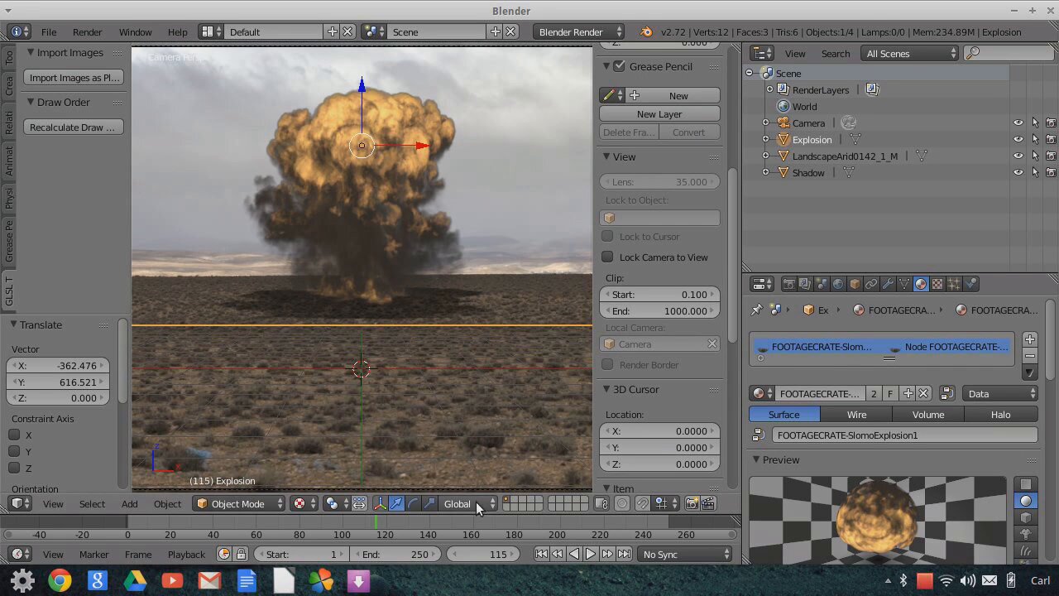
pyautogui.click(591, 553)
pyautogui.press('Home')
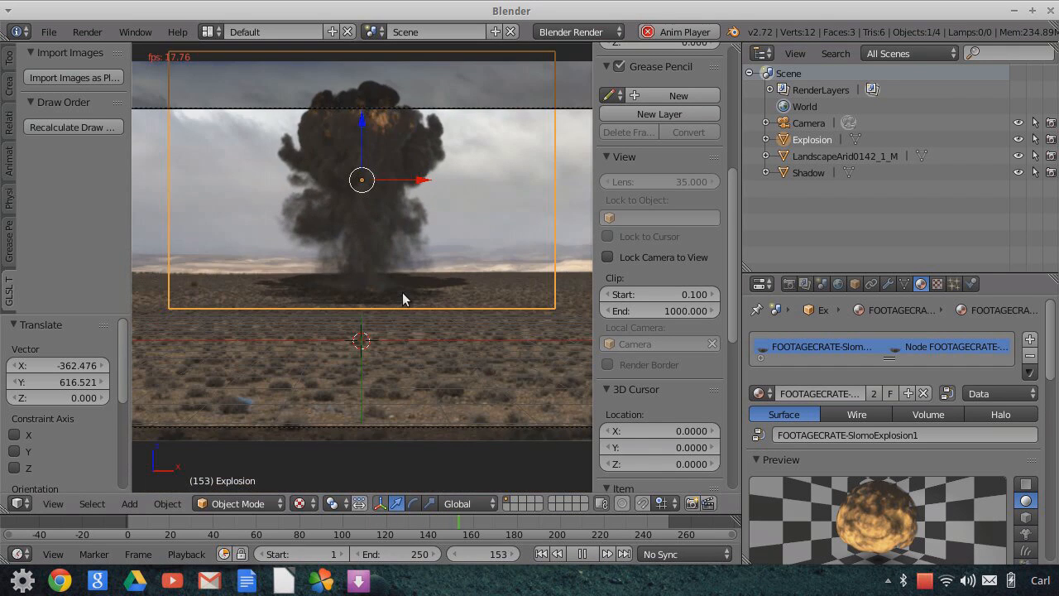
pyautogui.scroll(-1, 402, 292)
pyautogui.click(793, 123)
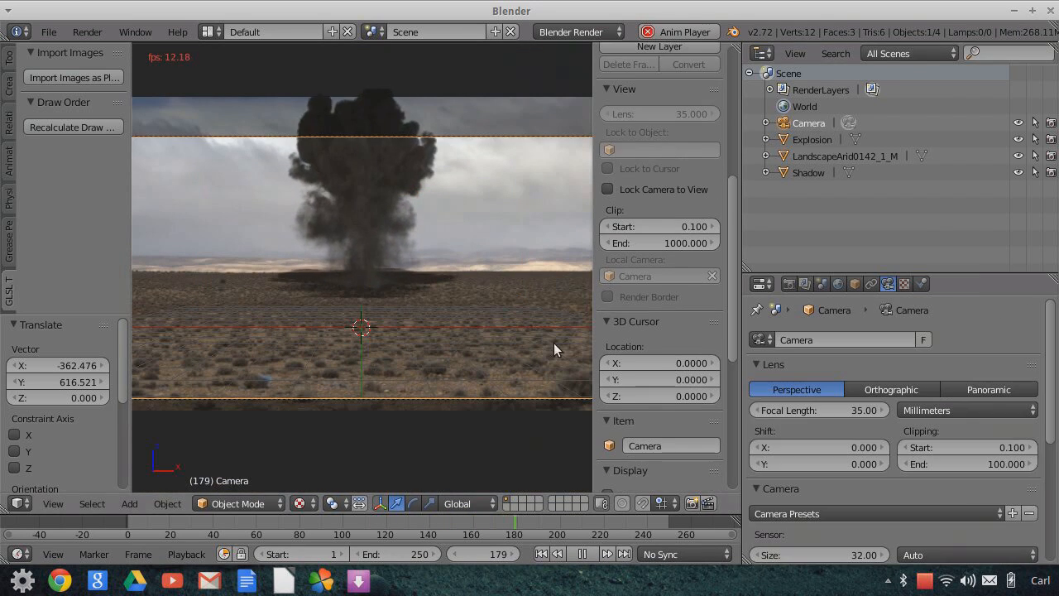
pyautogui.click(582, 554)
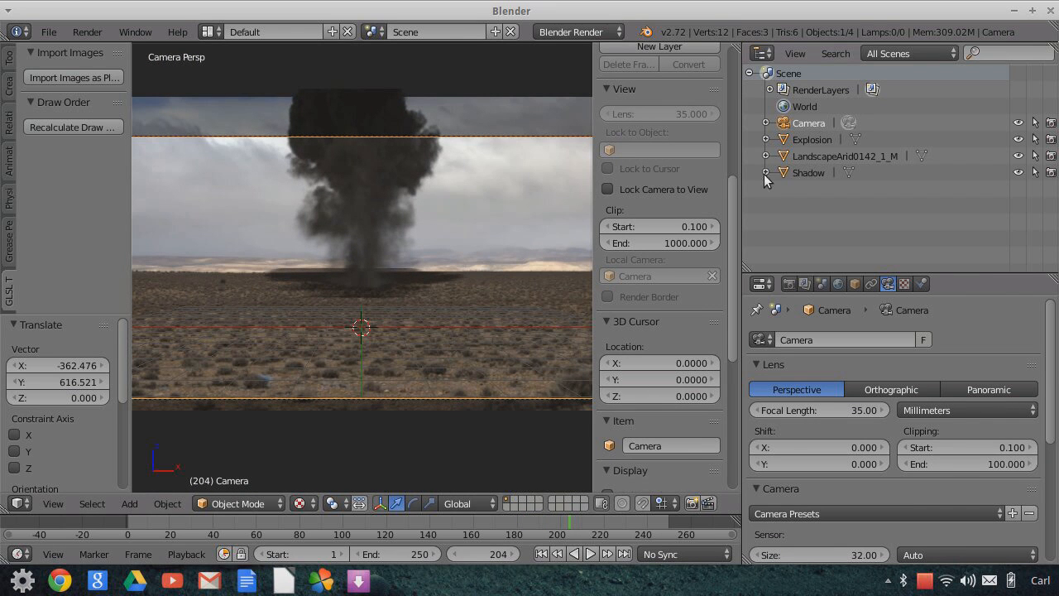
# - Scale the Shadow plane by about 0.878 along Z and move it about -0.323 along Z
pyautogui.click(788, 171)
pyautogui.press('s')
pyautogui.press('z')
pyautogui.click(485, 320)
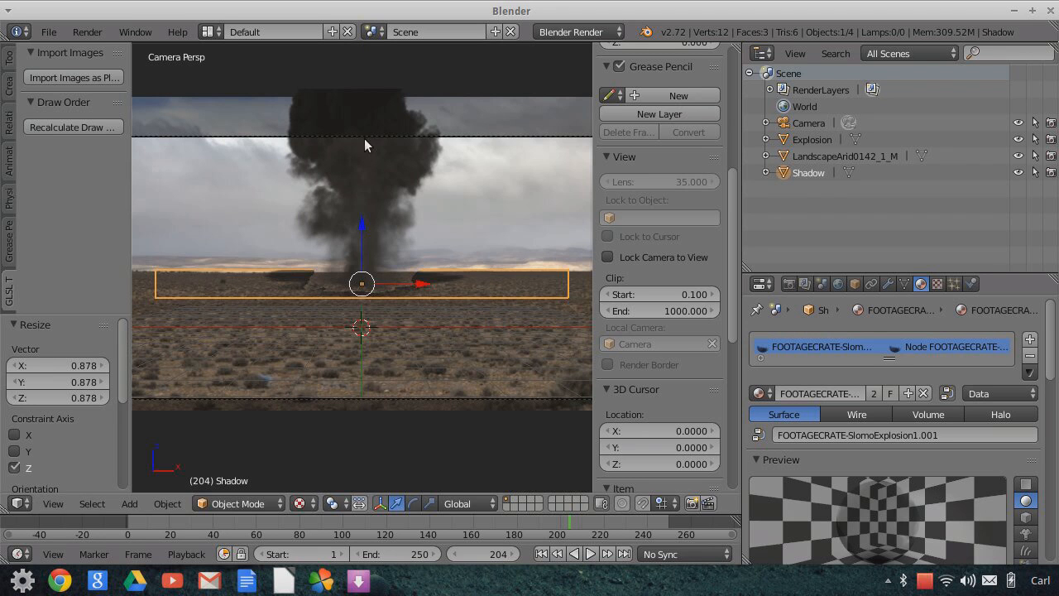
pyautogui.press('g')
pyautogui.press('z')
pyautogui.click(358, 230)
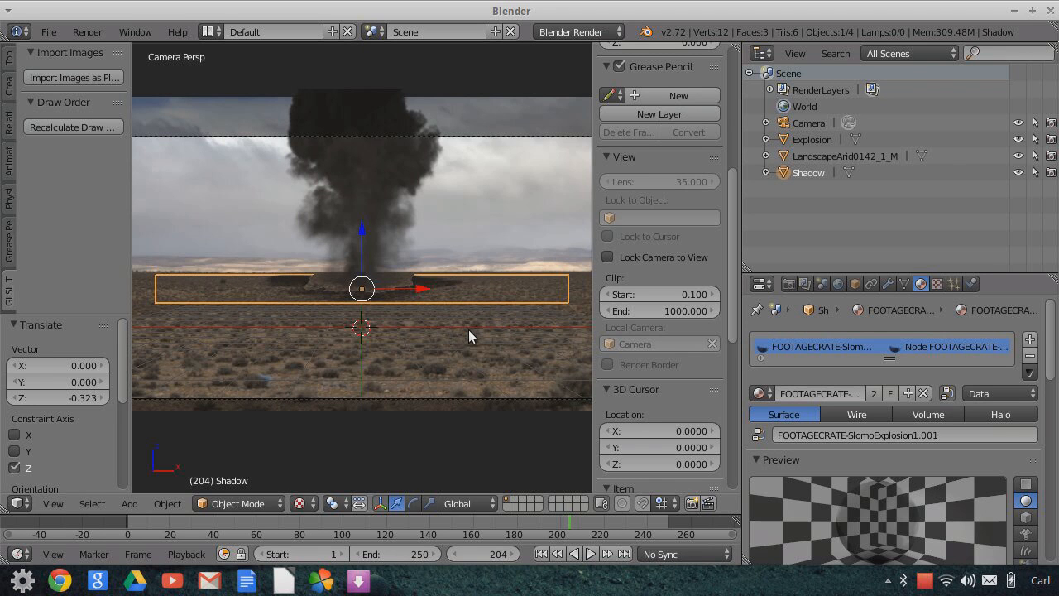
# - Scale the Shadow plane by about 0.955 along Z and move it about 0.054 along Z
pyautogui.press('s')
pyautogui.press('z')
pyautogui.click(464, 332)
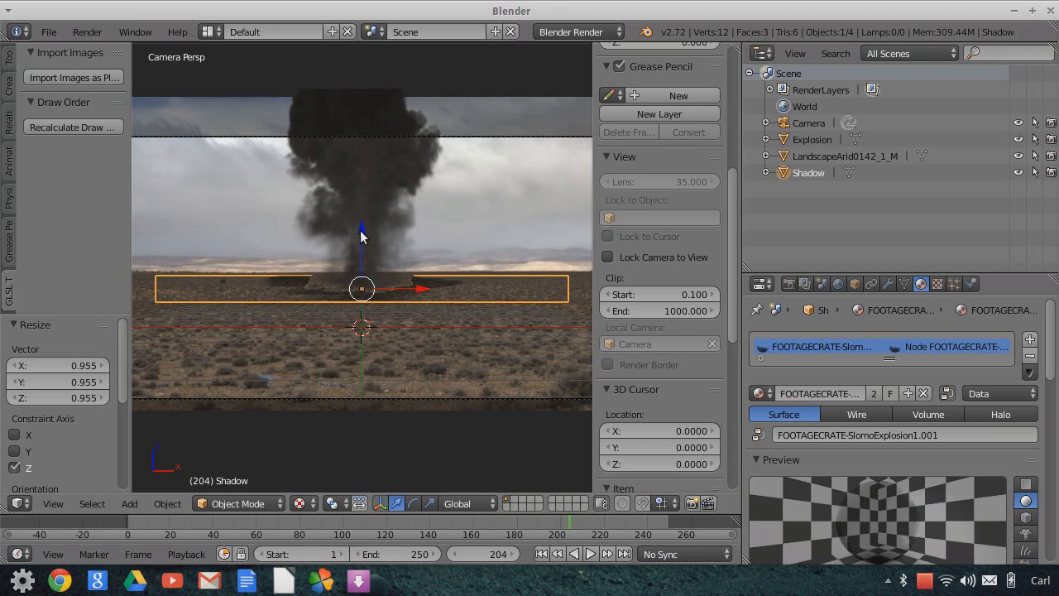
pyautogui.press('g')
pyautogui.press('z')
pyautogui.click(360, 229)
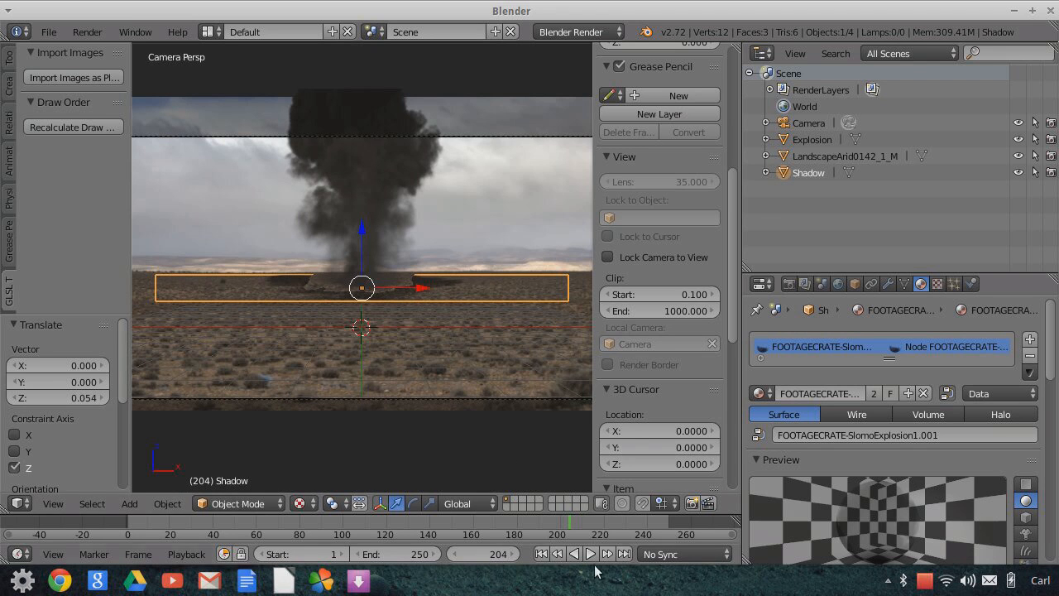
# - Select the Camera, scrub the timeline back to frame 112, and inspect the explosion and its shadow against the desert
pyautogui.click(785, 122)
pyautogui.scroll(-2, 396, 291)
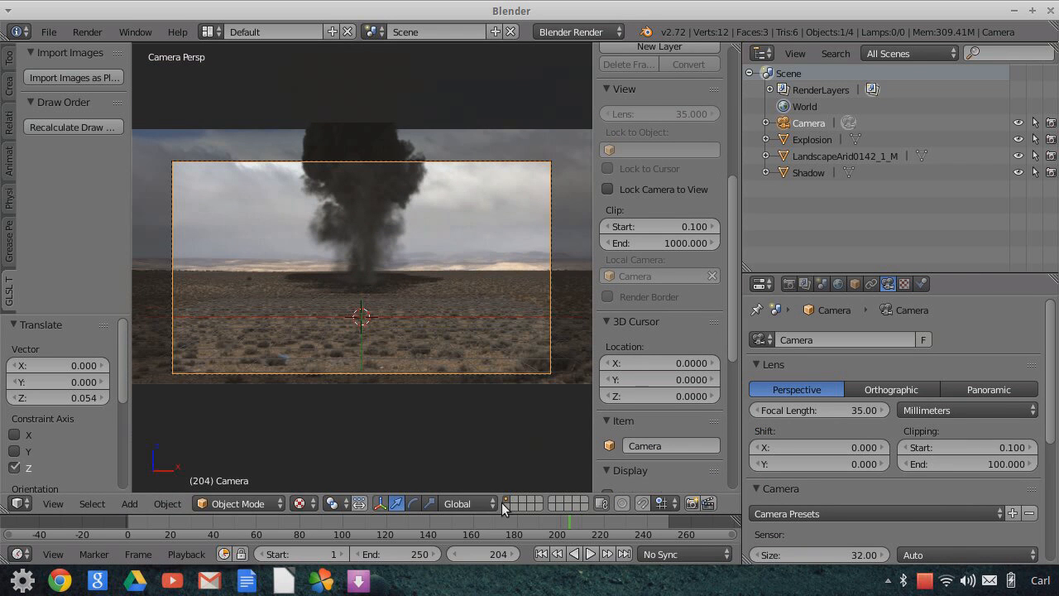
pyautogui.click(527, 520)
pyautogui.click(428, 521)
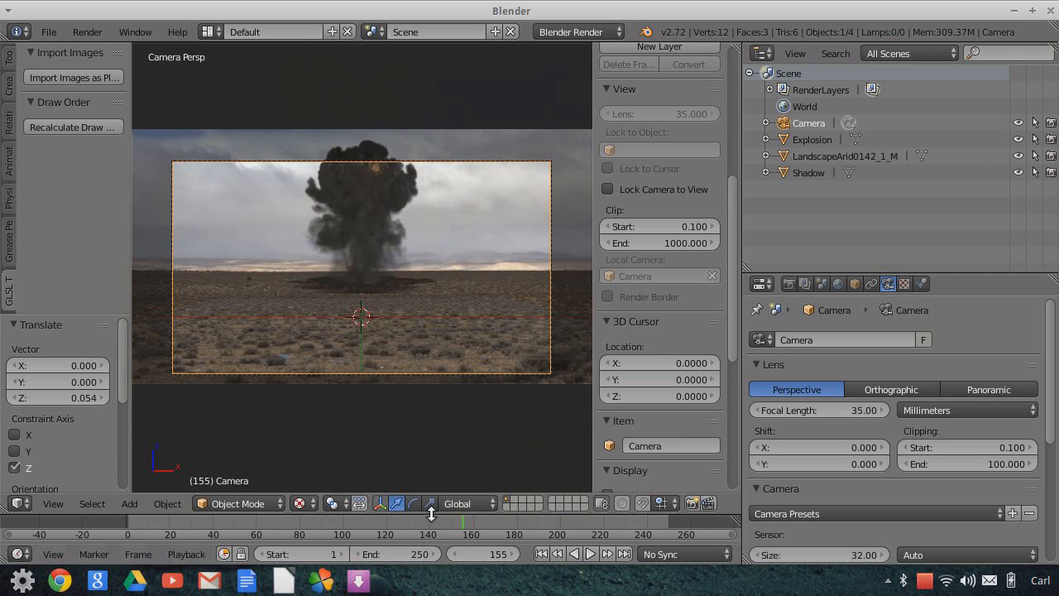
pyautogui.click(373, 518)
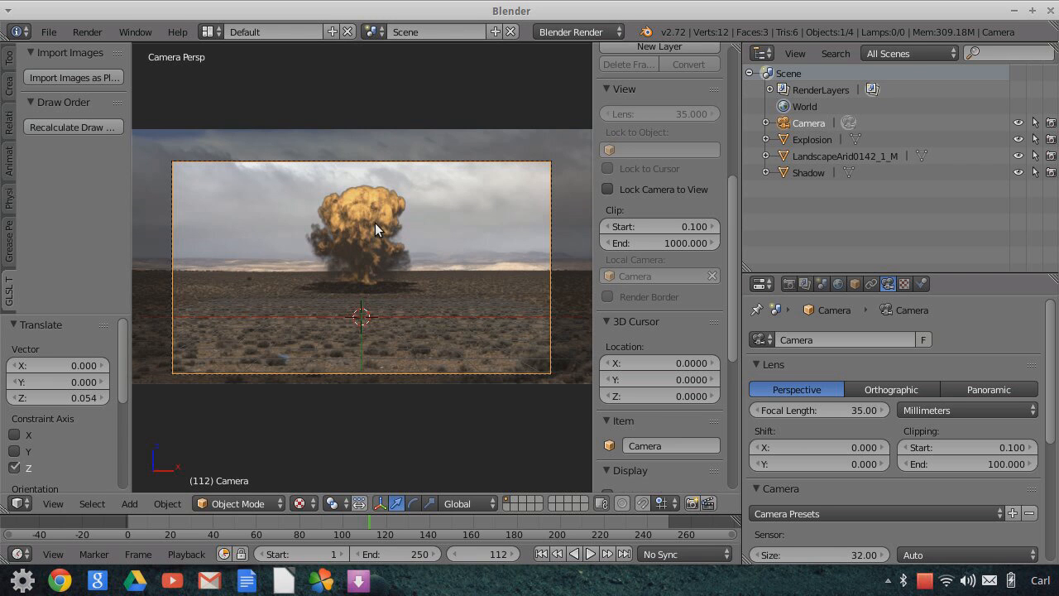
pyautogui.scroll(2, 400, 290)
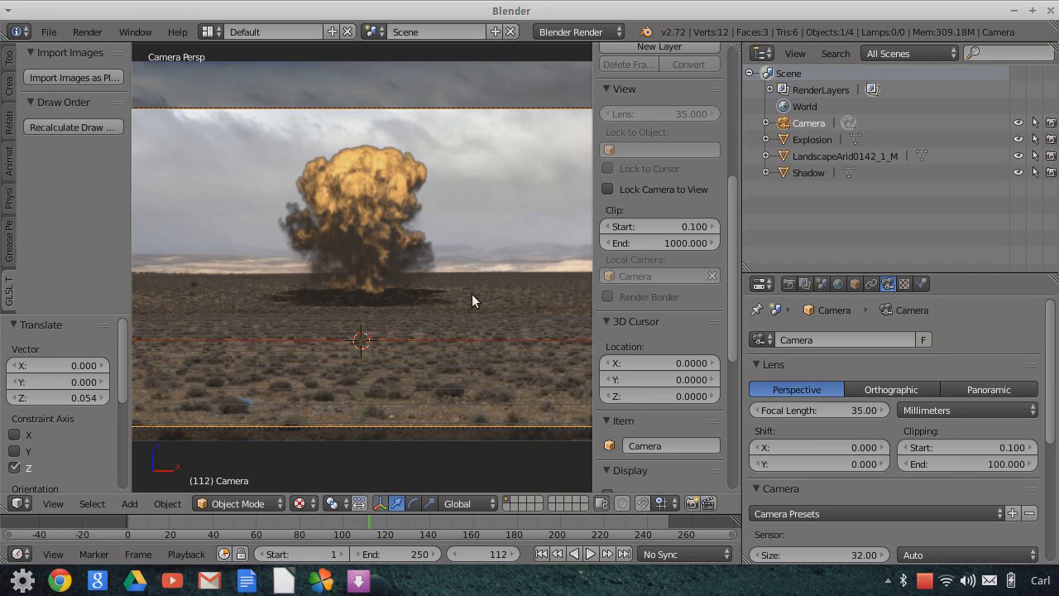
pyautogui.scroll(-2, 469, 293)
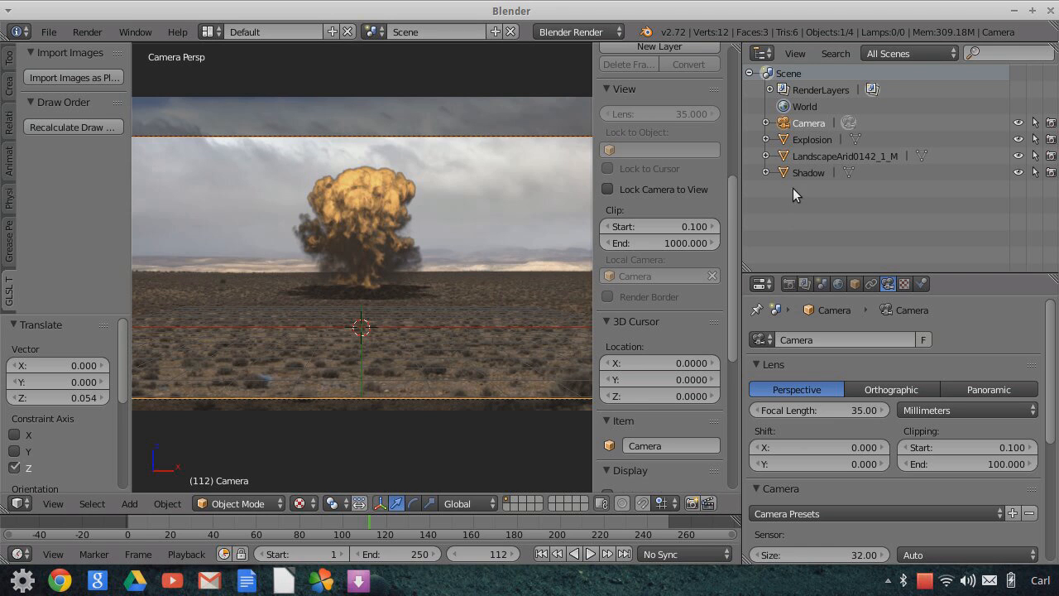
# - Hide the Shadow plane and the LandscapeArid0142_1_M plane from both the viewport and renders
pyautogui.click(1018, 172)
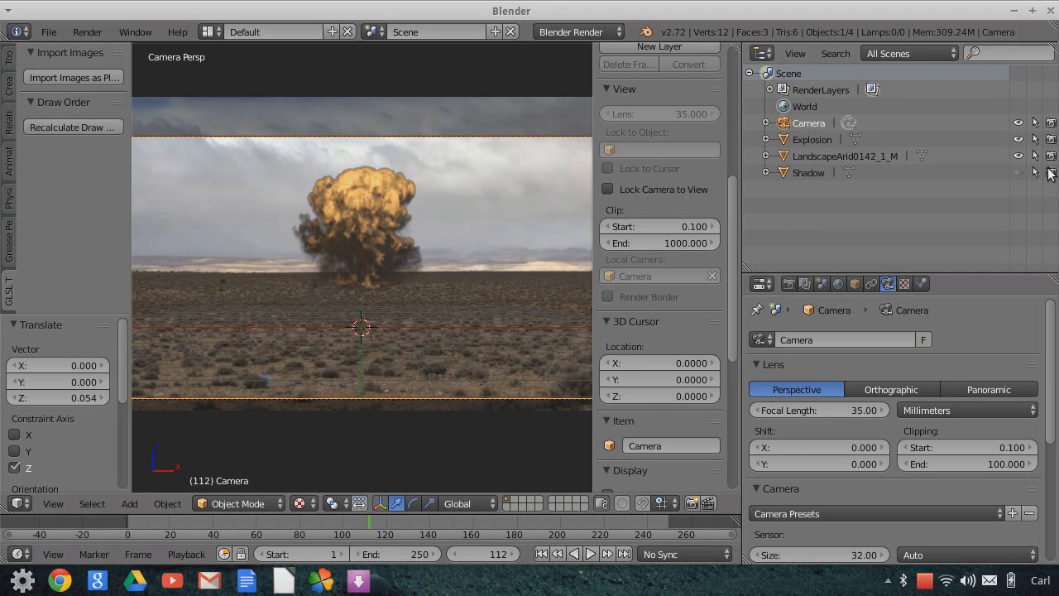
pyautogui.click(1050, 155)
pyautogui.click(1035, 155)
pyautogui.click(1018, 155)
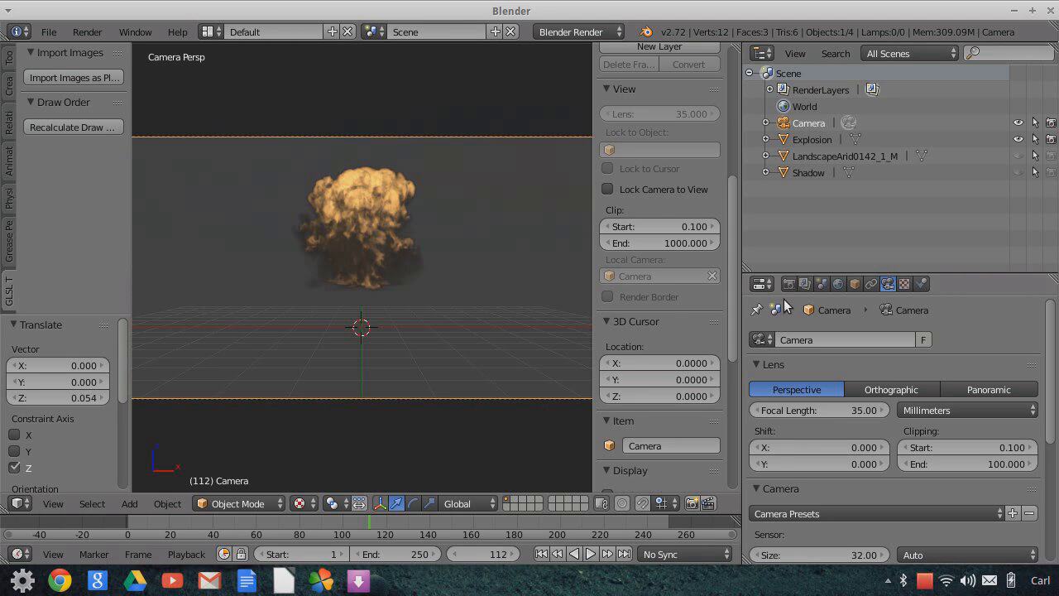
# - Darken the World's horizon color to nearly black
pyautogui.click(837, 284)
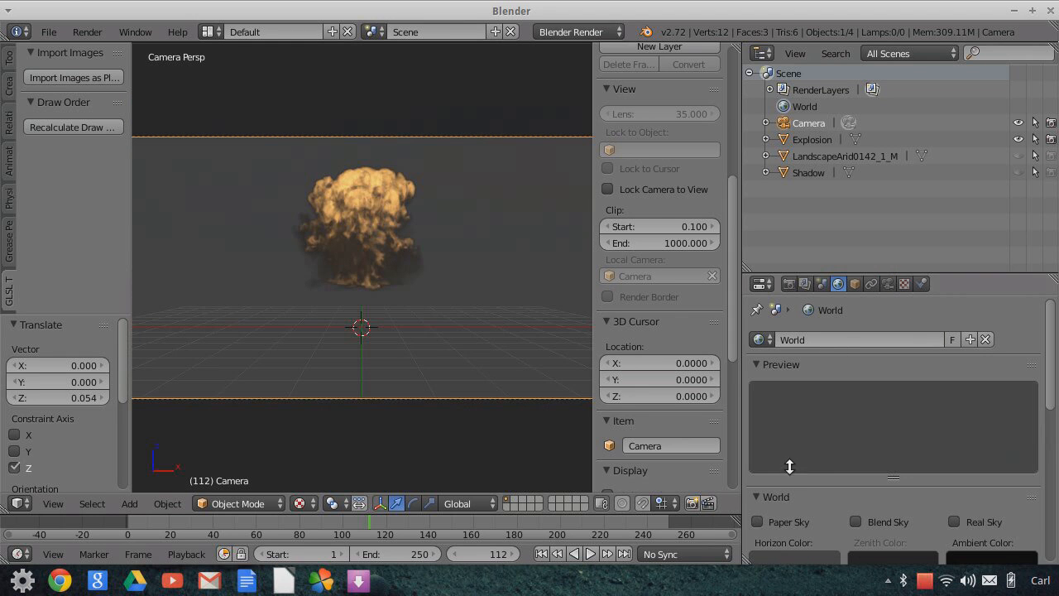
pyautogui.scroll(-3, 783, 476)
pyautogui.click(798, 454)
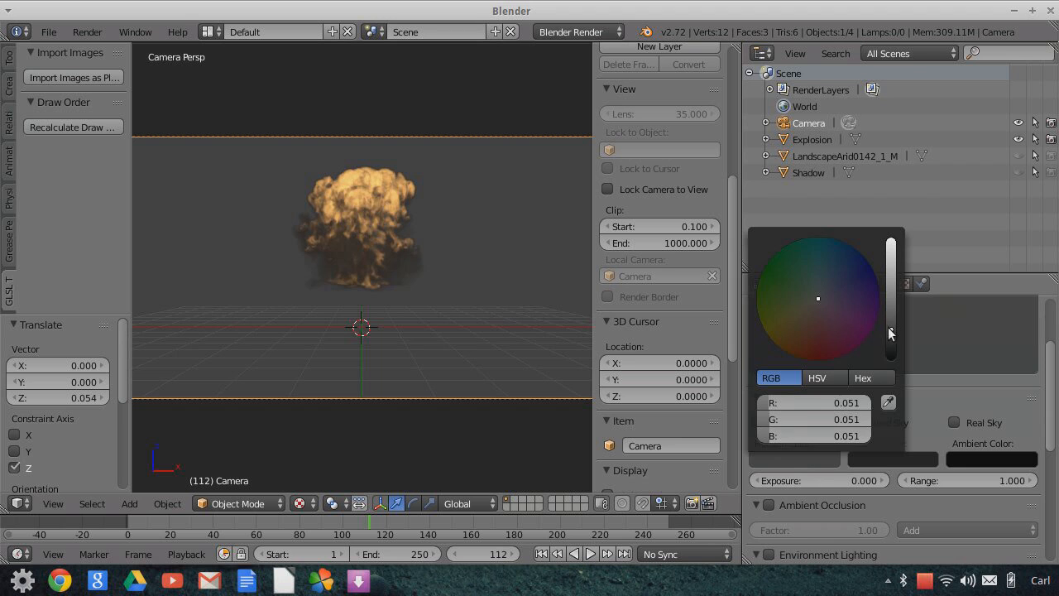
pyautogui.moveTo(889, 328); pyautogui.dragTo(890, 359)
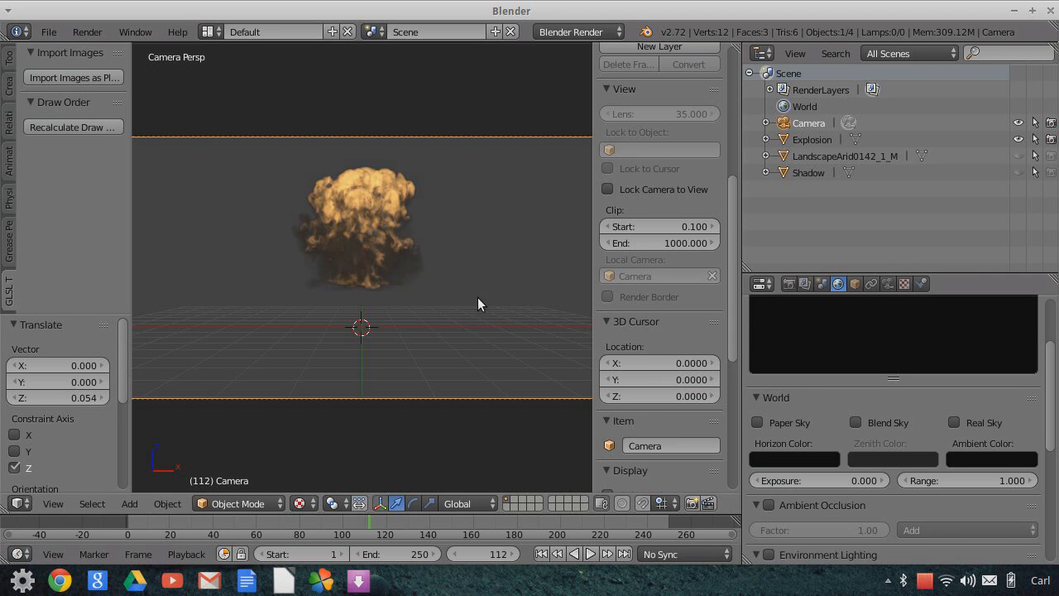
# - Enable the Only Render display option for the 3D view
pyautogui.scroll(9, 627, 250)
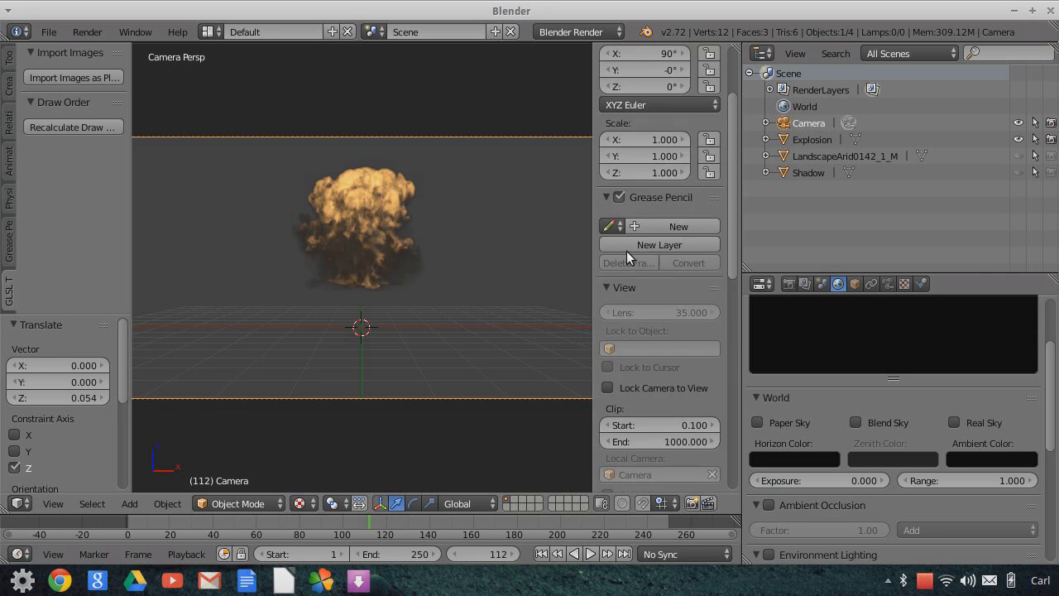
pyautogui.scroll(-5, 643, 255)
pyautogui.scroll(-10, 643, 255)
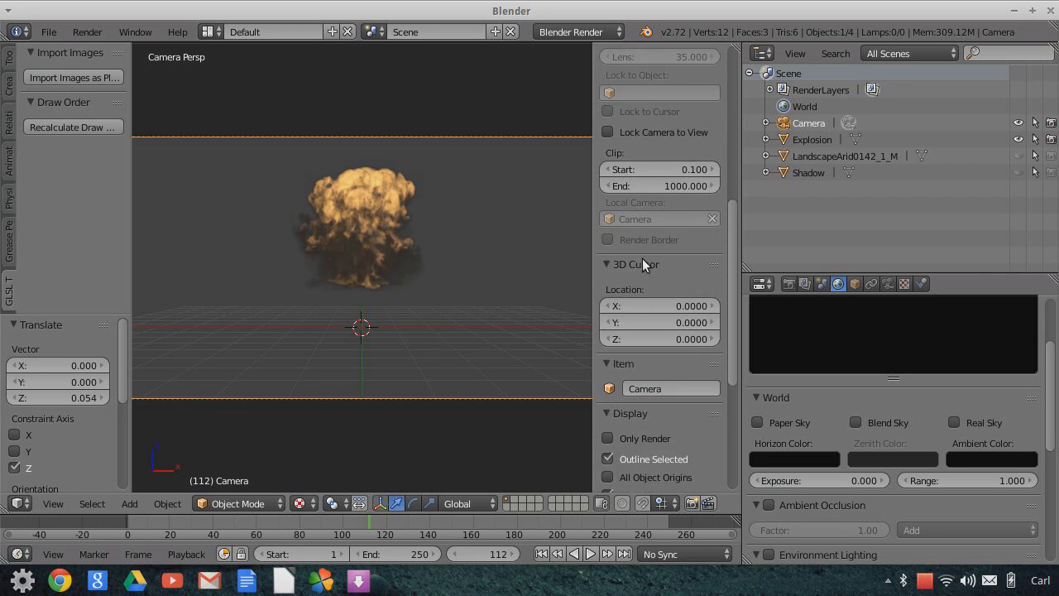
pyautogui.click(608, 306)
pyautogui.scroll(3, 422, 293)
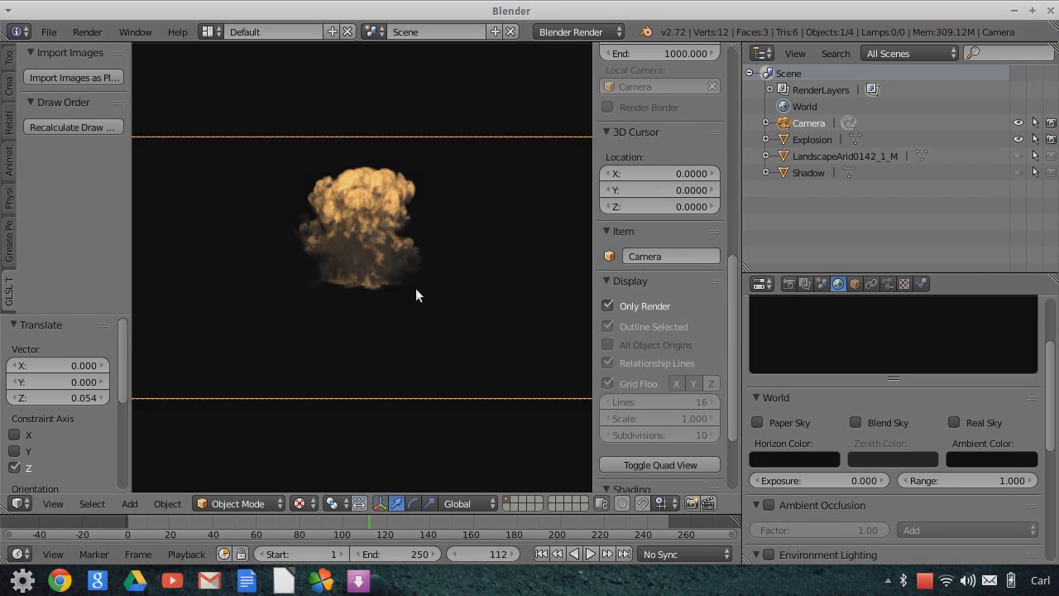
pyautogui.scroll(-2, 405, 271)
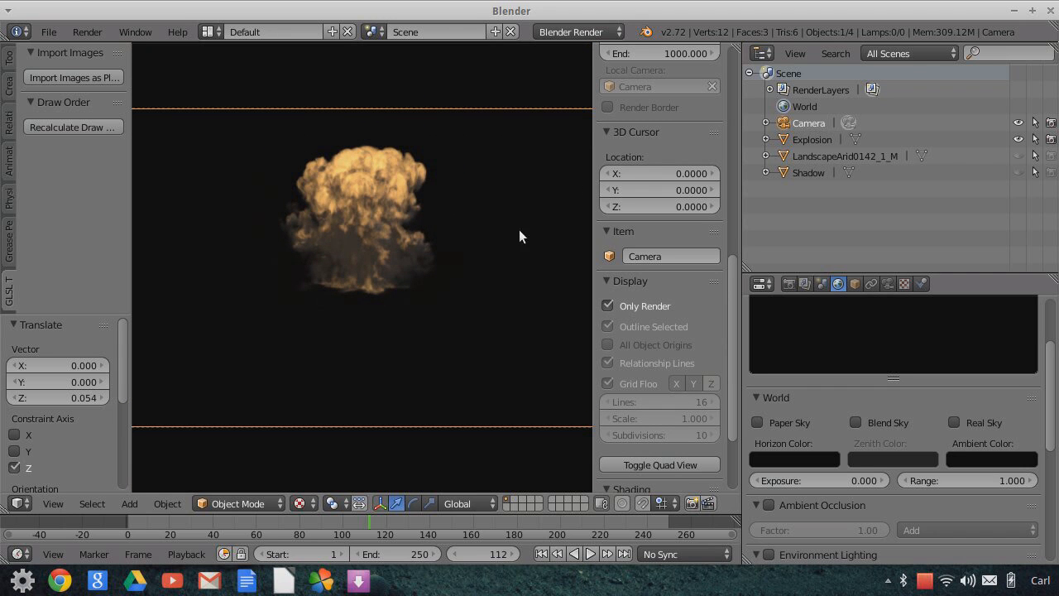
# - Play the animation from the first frame and stop it at frame 91
pyautogui.click(541, 554)
pyautogui.click(590, 554)
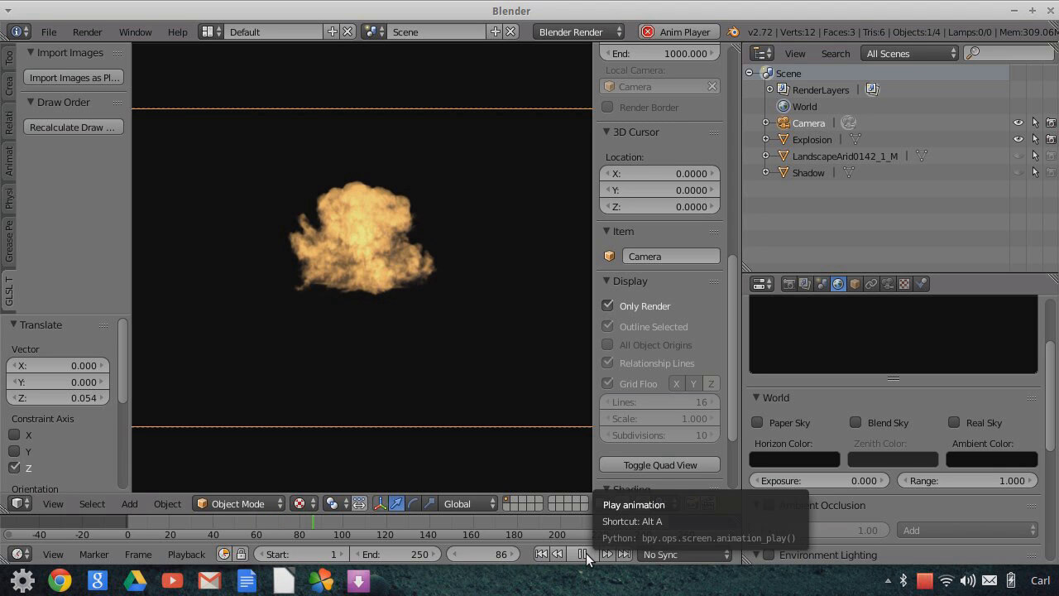
pyautogui.click(583, 553)
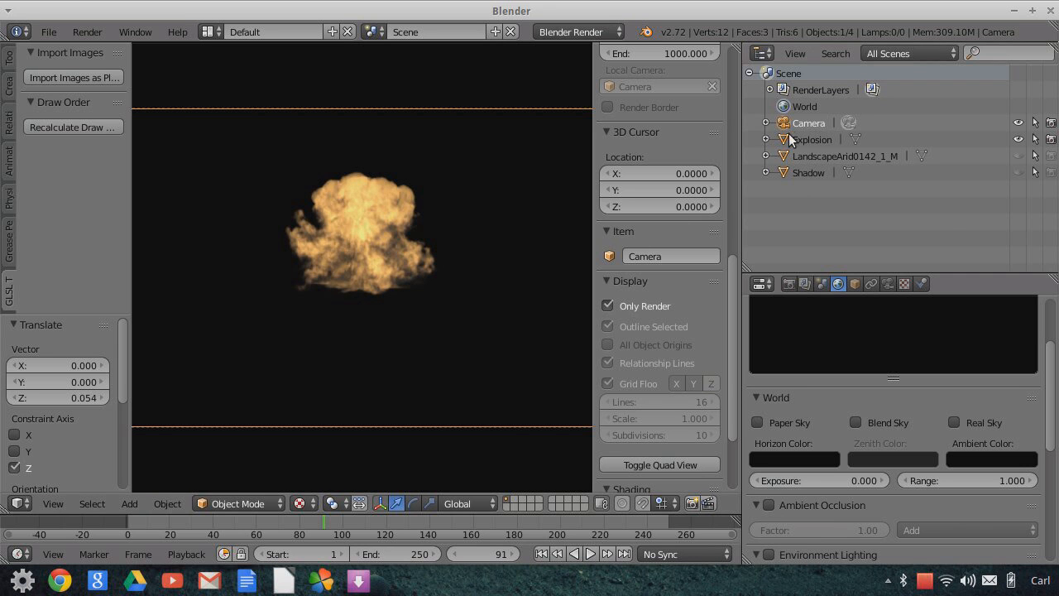
# - With the Explosion plane selected, split the 3D view, change the new area to a Node Editor, and collapse its properties region
pyautogui.moveTo(734, 49); pyautogui.dragTo(494, 273)
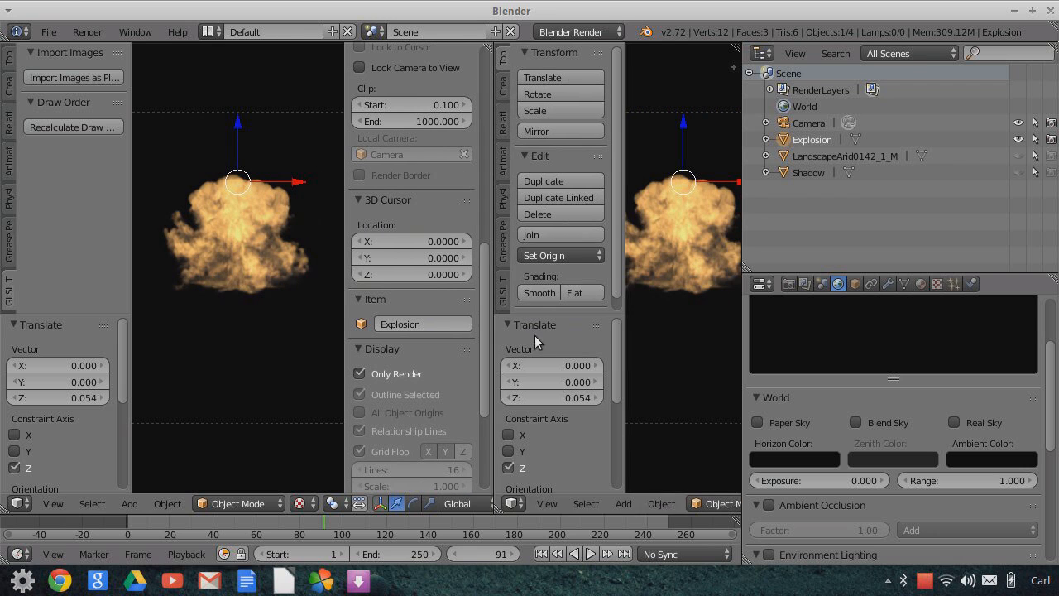
pyautogui.click(512, 503)
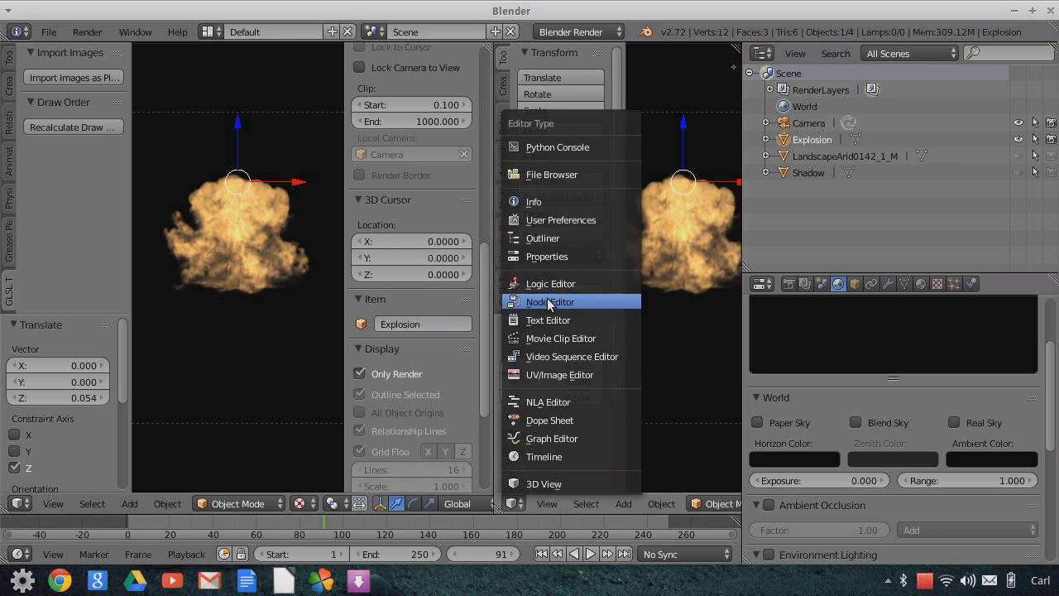
pyautogui.click(548, 298)
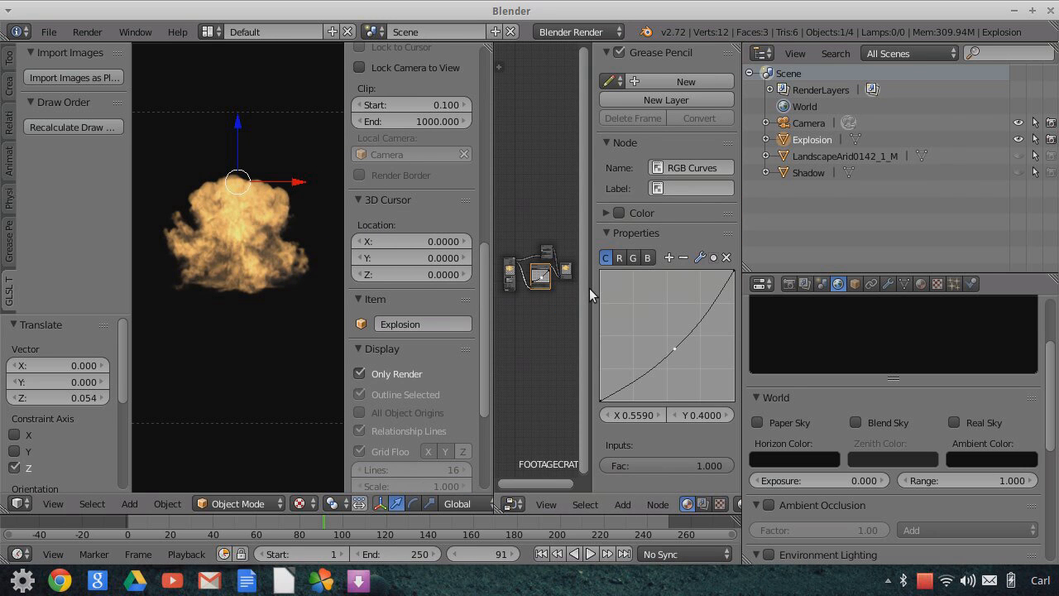
pyautogui.moveTo(589, 289); pyautogui.dragTo(783, 317)
pyautogui.scroll(4, 636, 367)
pyautogui.scroll(3, 635, 366)
pyautogui.scroll(4, 589, 316)
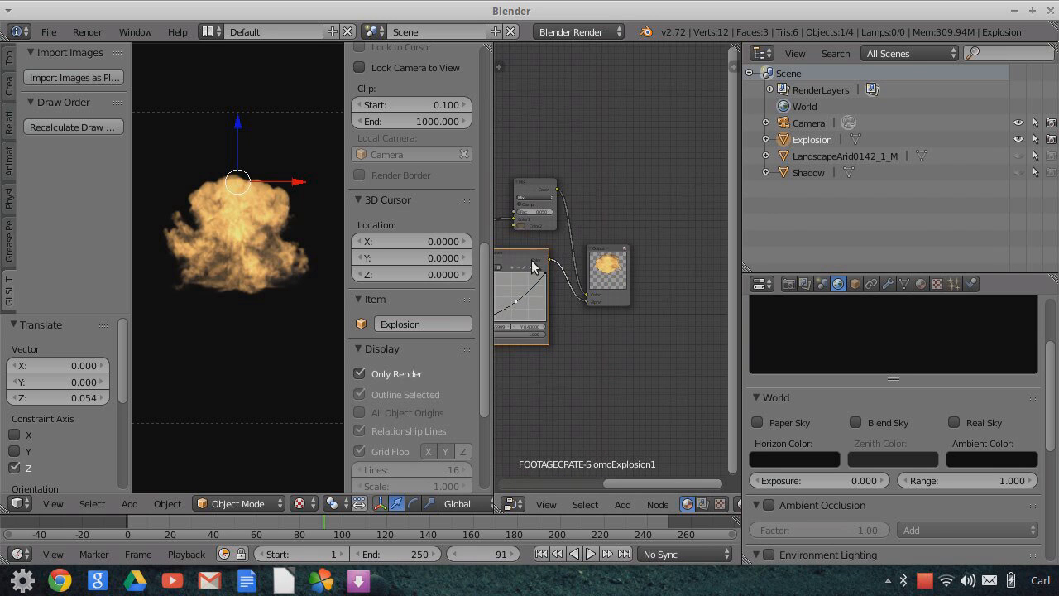
# - Make room in the explosion's node tree by moving the RGB Curves node down and the Output node farther right
pyautogui.moveTo(536, 255); pyautogui.dragTo(557, 321)
pyautogui.moveTo(602, 249); pyautogui.dragTo(670, 262)
pyautogui.scroll(3, 605, 255)
pyautogui.moveTo(588, 269); pyautogui.dragTo(509, 280, button='middle')
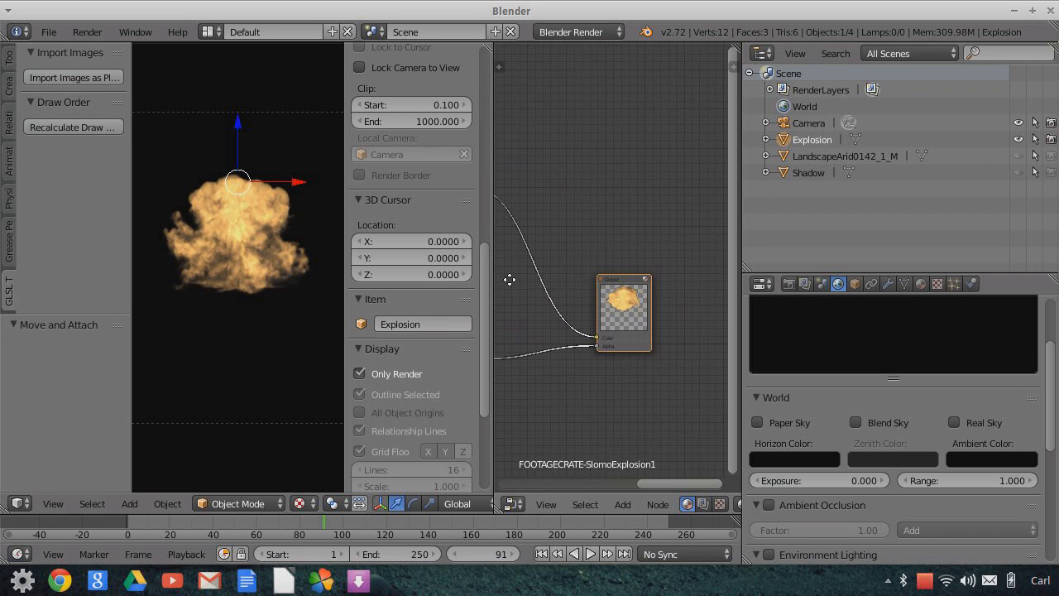
pyautogui.scroll(2, 554, 261)
# - Add a second RGB Curves node and place it unconnected above the link between the Mix and Output nodes
pyautogui.click(622, 504)
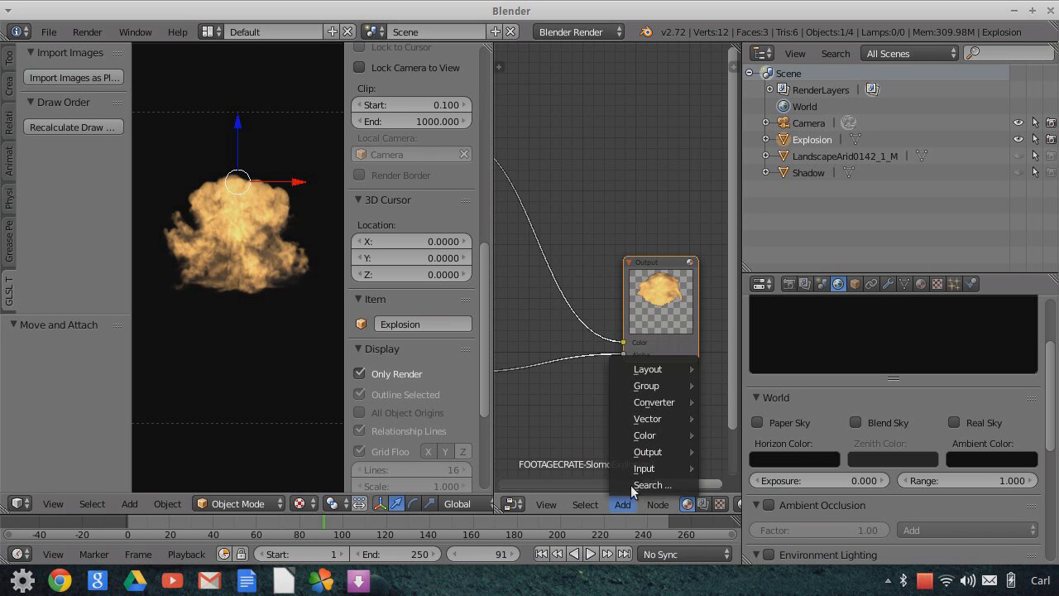
pyautogui.moveTo(660, 435)
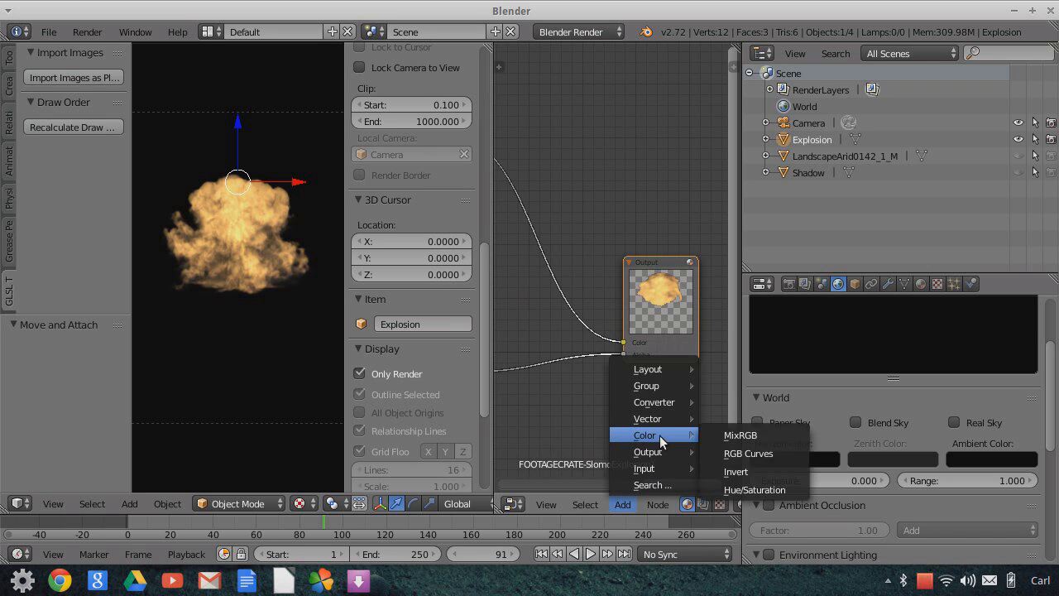
pyautogui.click(747, 453)
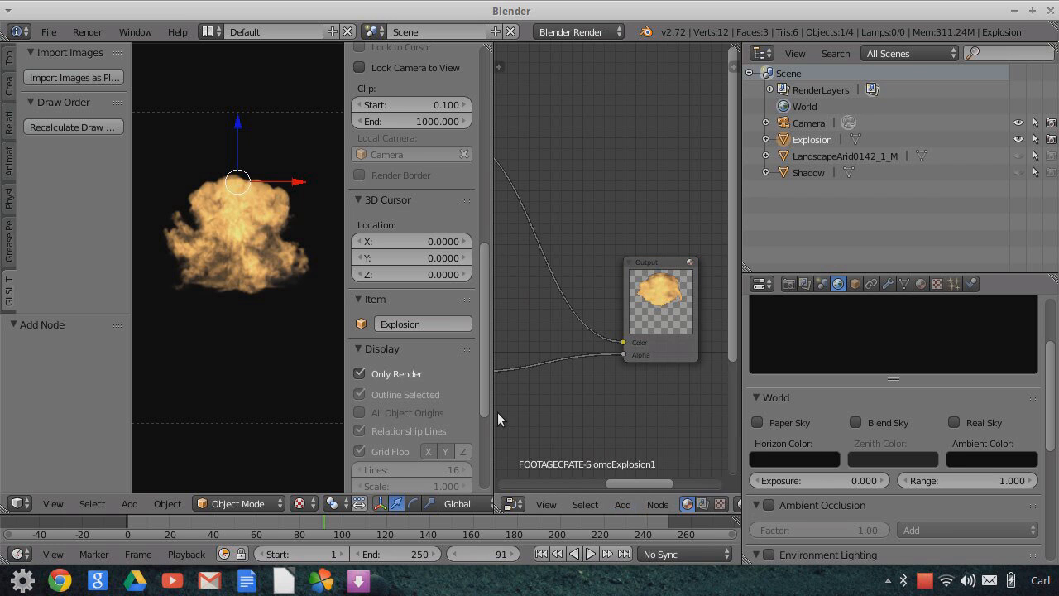
pyautogui.click(527, 471)
pyautogui.scroll(-6, 542, 338)
pyautogui.moveTo(537, 294); pyautogui.dragTo(591, 344, button='middle')
pyautogui.scroll(-4, 554, 334)
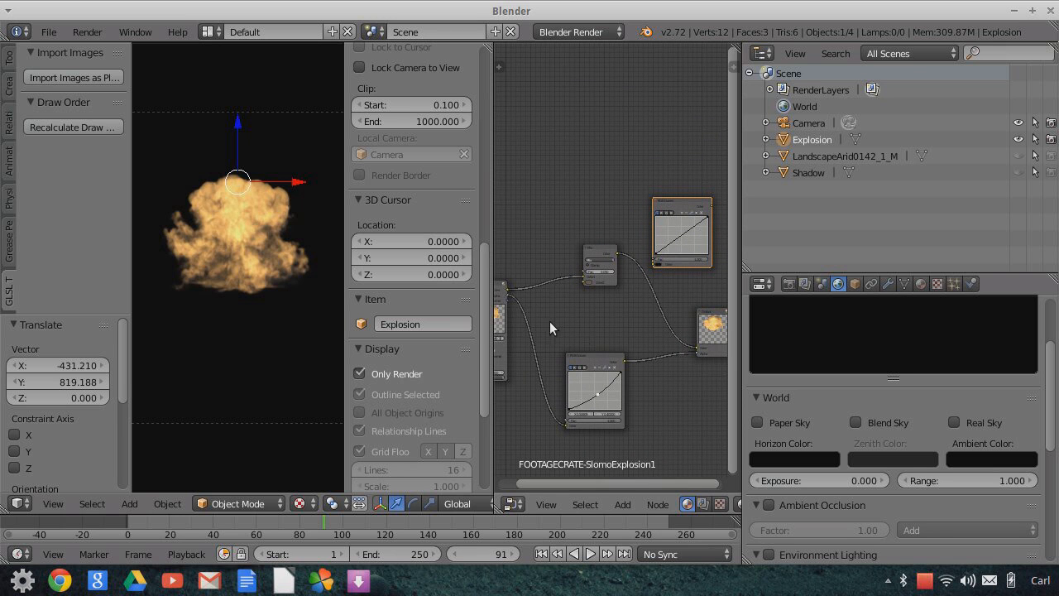
# - Link the Material node's Color through the new RGB Curves node to the Output node's Color, moving the Output node farther right
pyautogui.moveTo(506, 288); pyautogui.dragTo(651, 263)
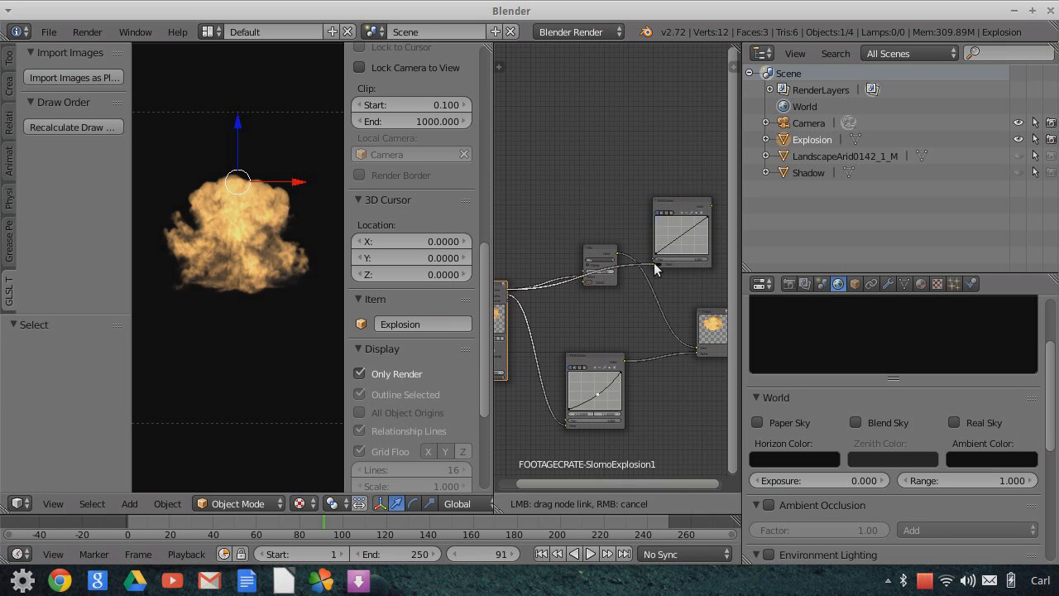
pyautogui.moveTo(719, 296); pyautogui.dragTo(625, 301, button='middle')
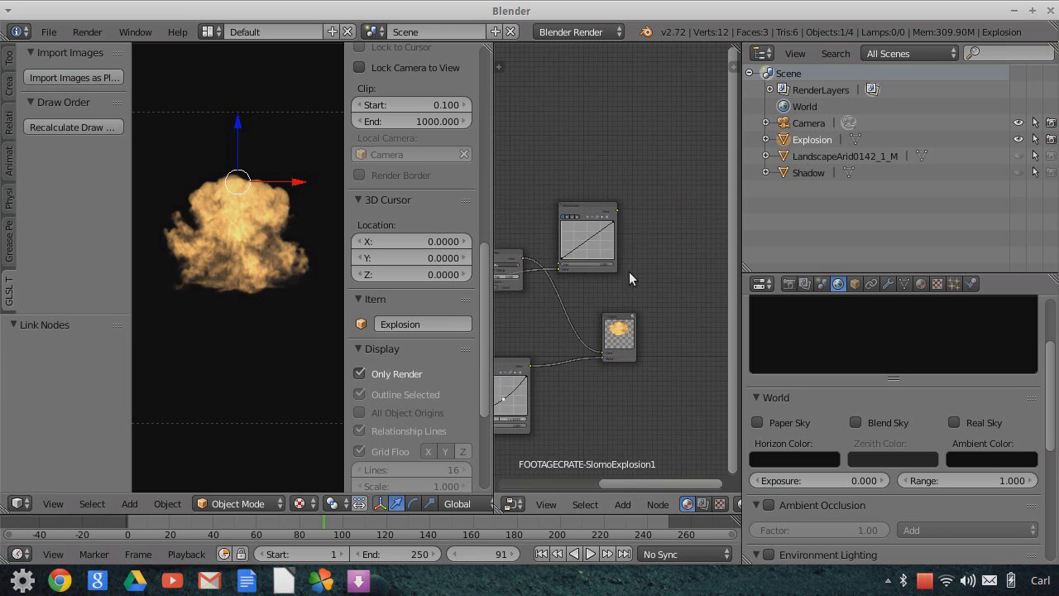
pyautogui.moveTo(619, 212); pyautogui.dragTo(712, 322)
pyautogui.moveTo(617, 215); pyautogui.dragTo(692, 352)
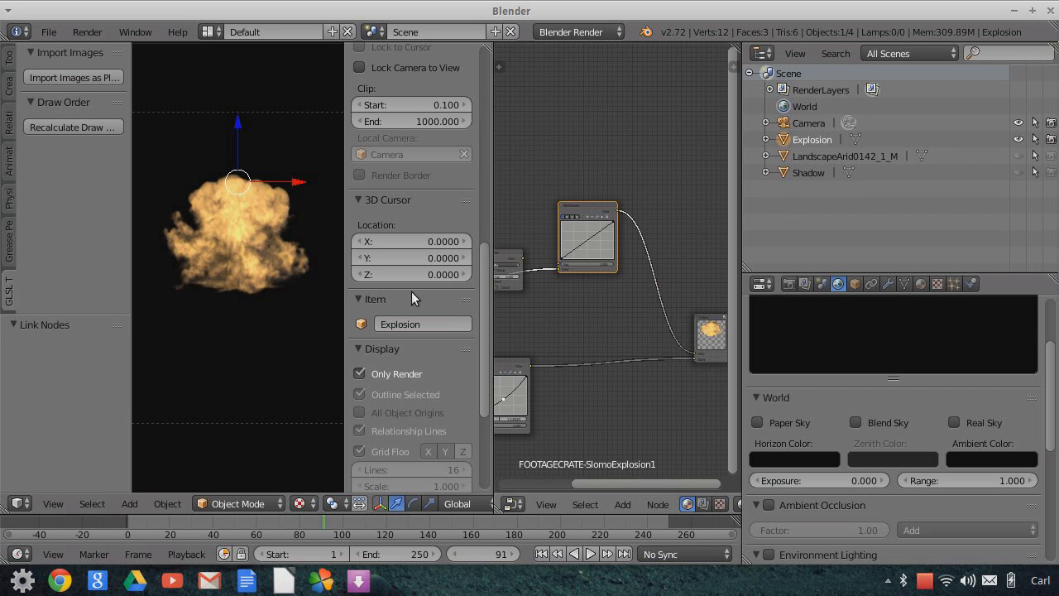
# - Shape the new RGB Curves node's combined curve into an S with points at about X 0.459, Y 0.131 and X 0.841, Y 0.850
pyautogui.scroll(2, 582, 351)
pyautogui.scroll(2, 581, 349)
pyautogui.moveTo(566, 265); pyautogui.dragTo(576, 281)
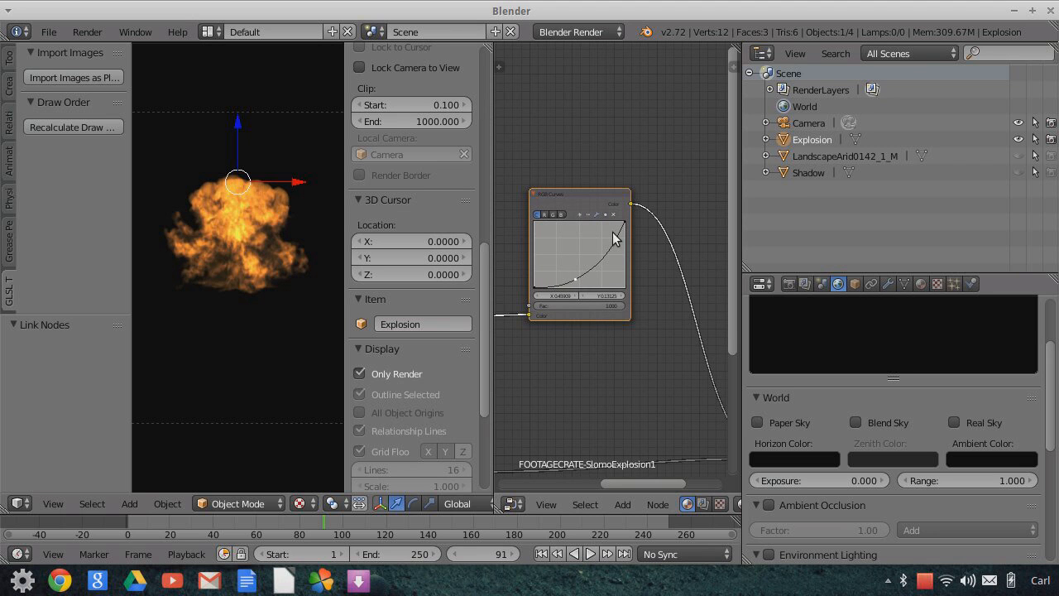
pyautogui.moveTo(617, 238); pyautogui.dragTo(609, 231)
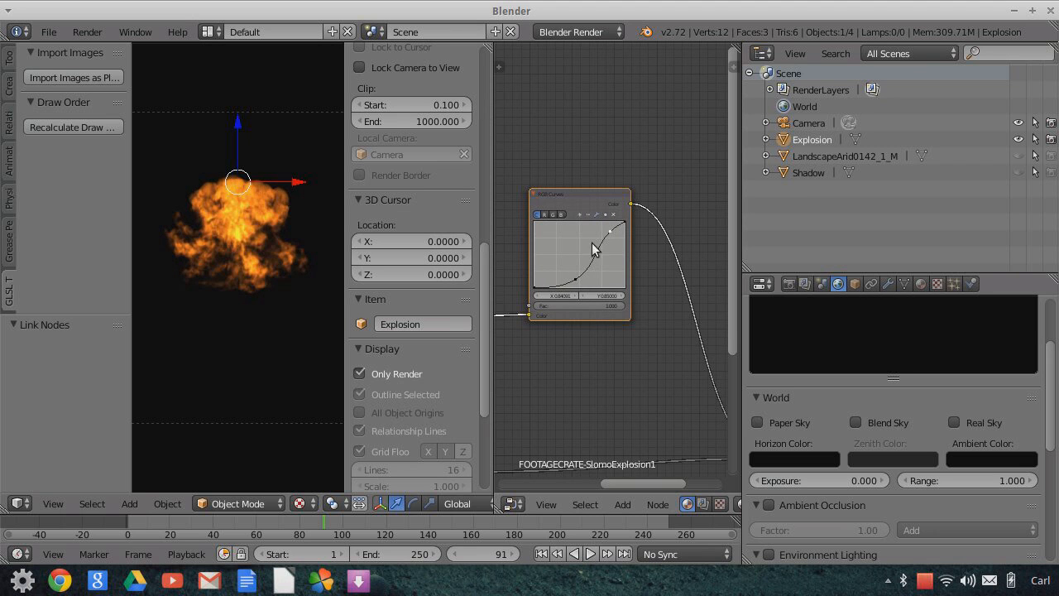
# - Play the animation to check the color-graded explosion and stop it at frame 139
pyautogui.scroll(1, 273, 264)
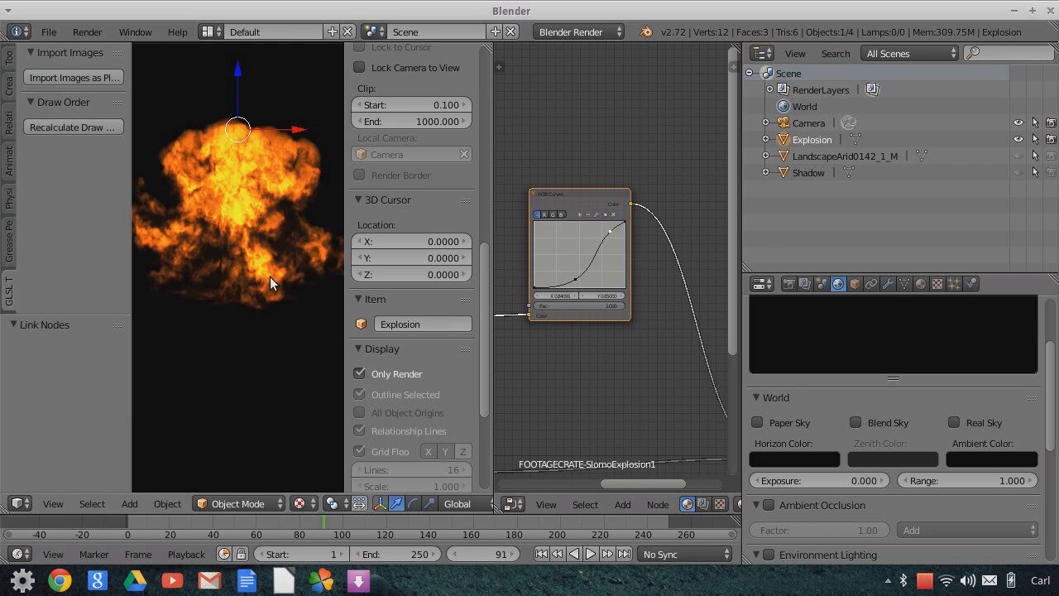
pyautogui.click(590, 554)
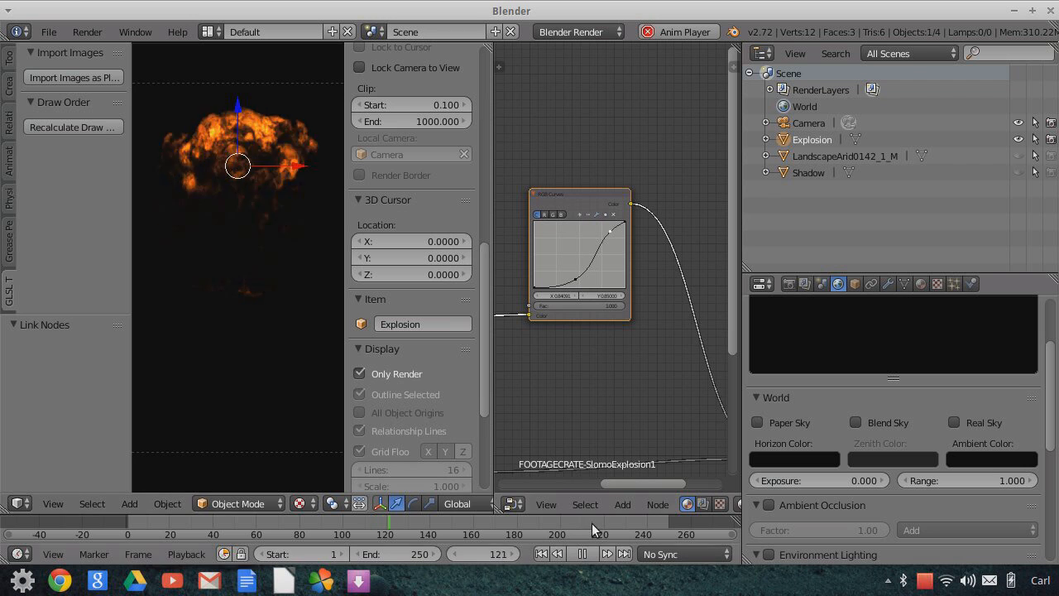
pyautogui.click(585, 553)
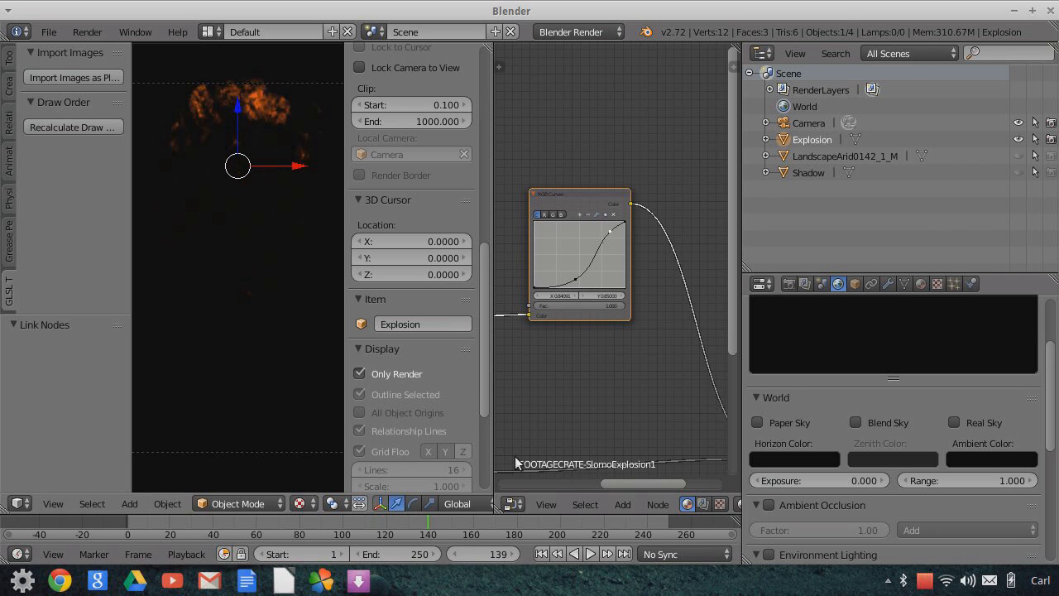
# - Replay the color-graded explosion animation from the first frame and pause it at frame 90
pyautogui.scroll(-2, 322, 268)
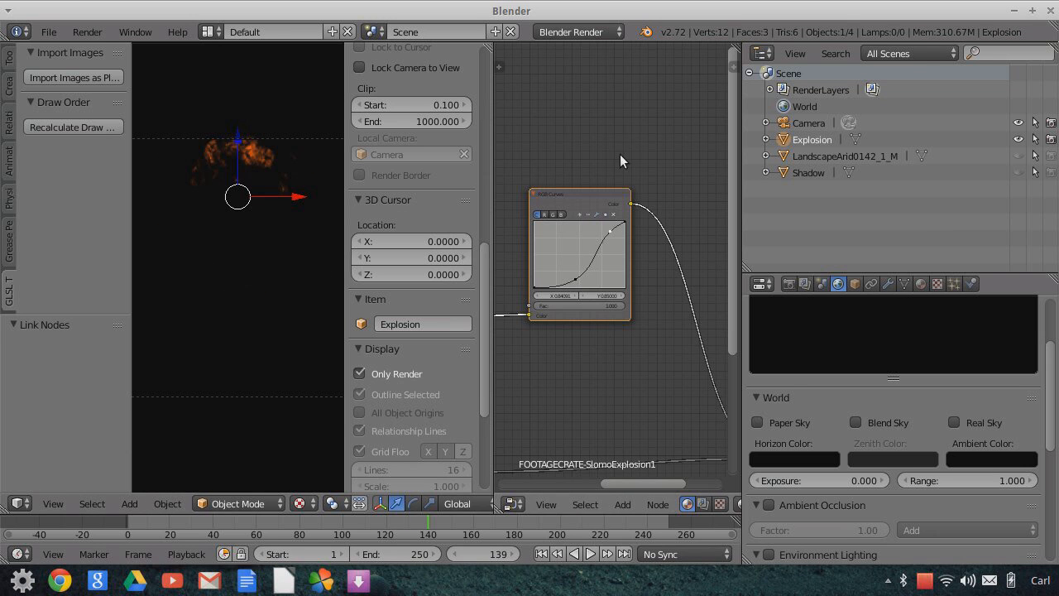
pyautogui.scroll(-1, 620, 154)
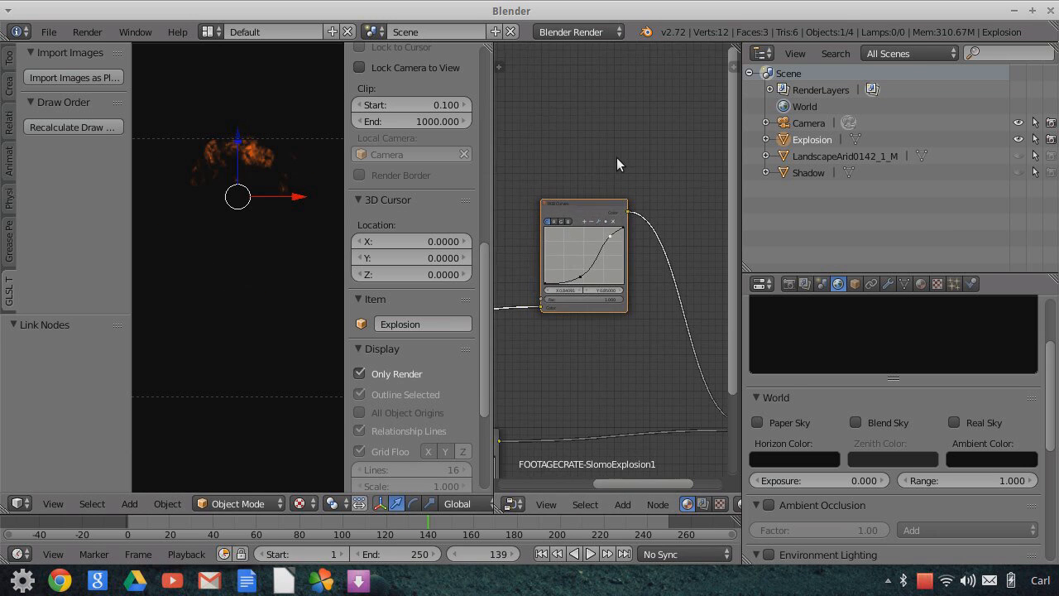
pyautogui.click(541, 554)
pyautogui.click(589, 553)
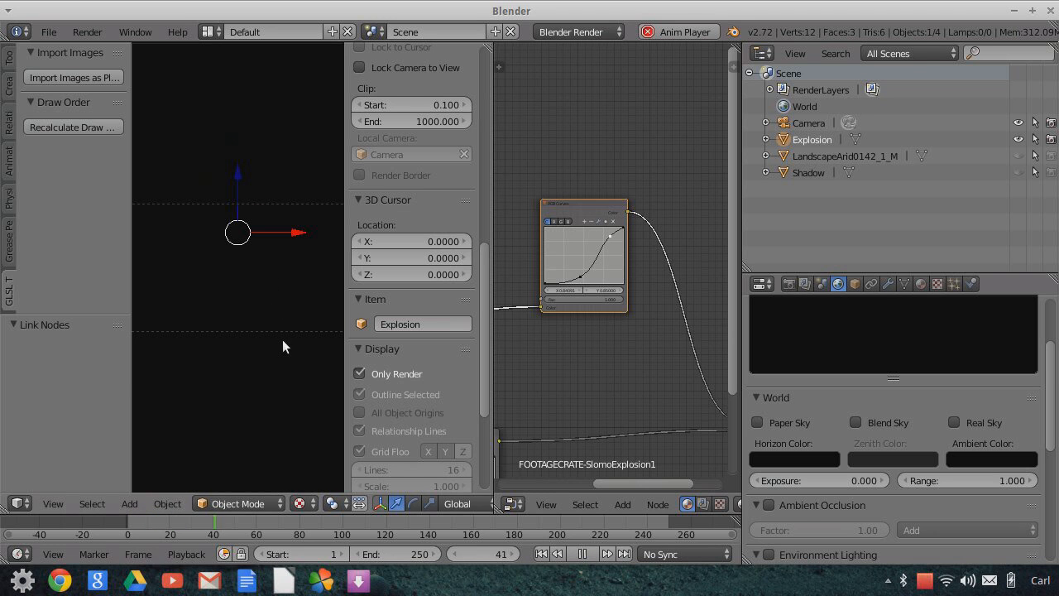
pyautogui.click(583, 553)
# - Merge the node editor area into the 3D view and examine the explosion up close
pyautogui.scroll(5, 240, 339)
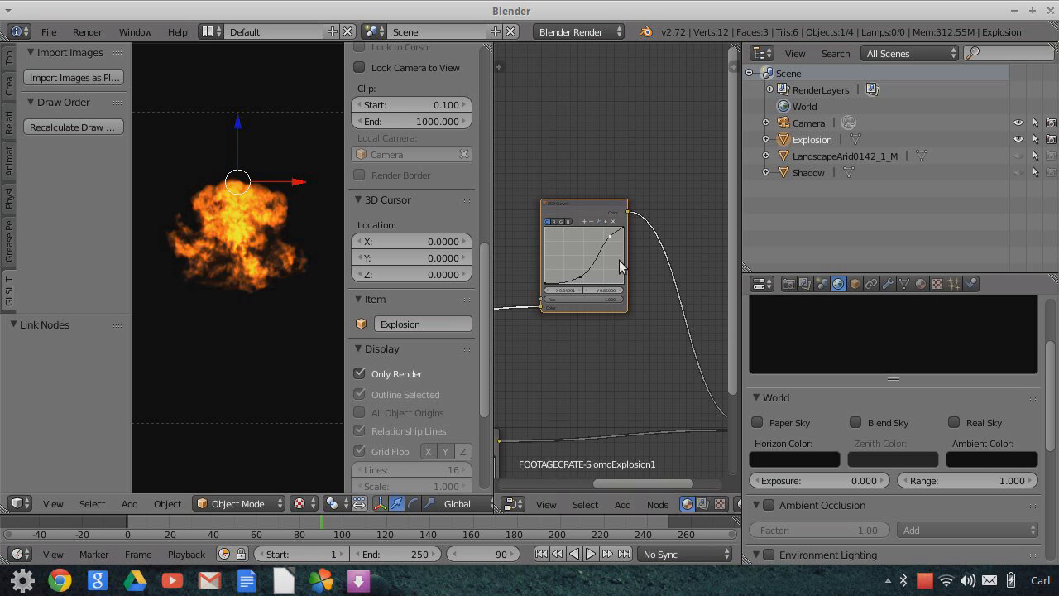
pyautogui.scroll(-1, 648, 121)
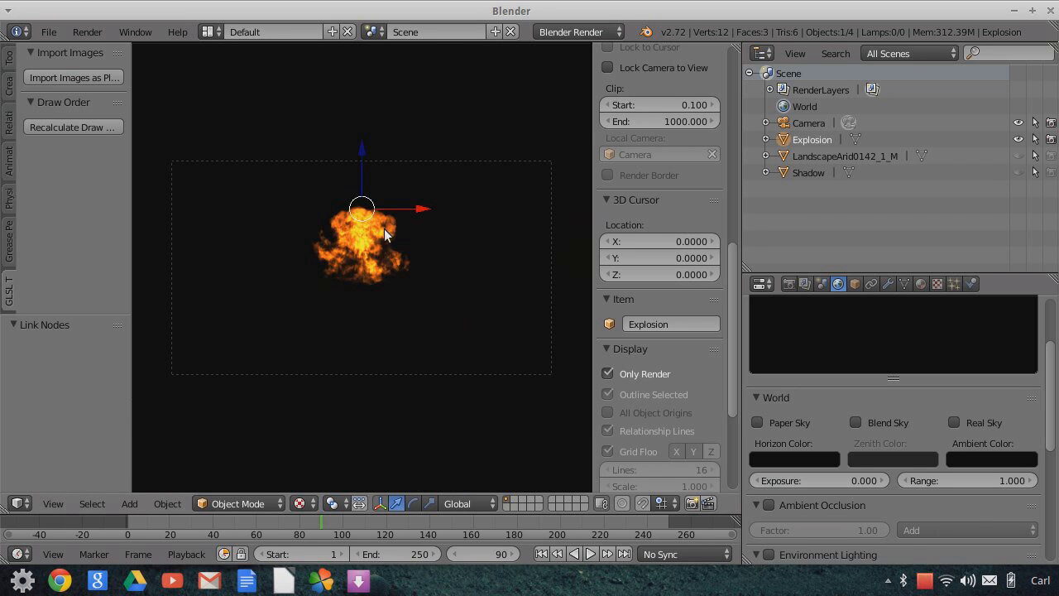
pyautogui.scroll(3, 330, 172)
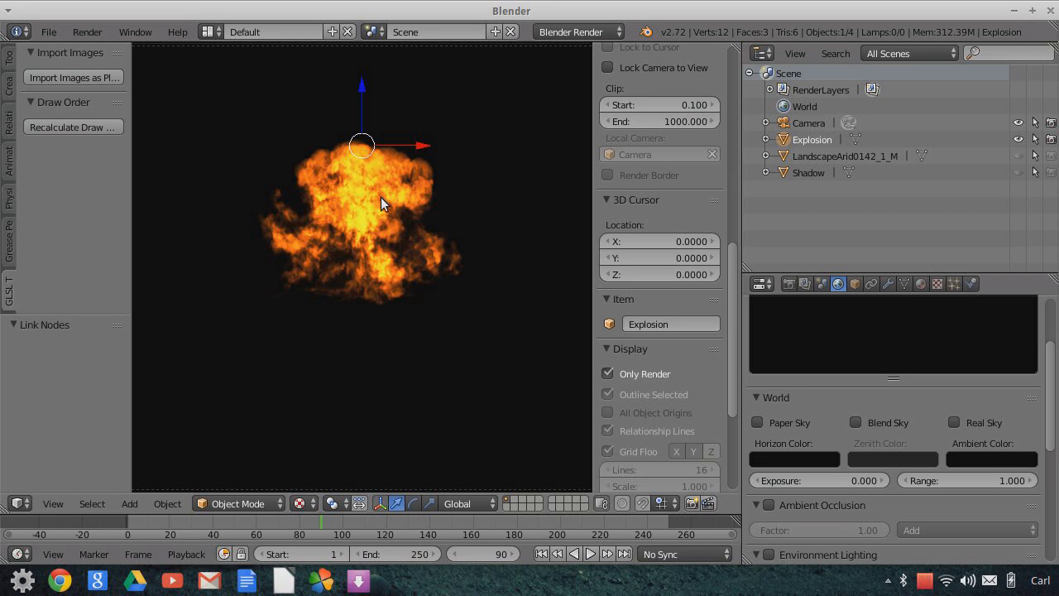
pyautogui.scroll(1, 388, 246)
pyautogui.scroll(-2, 390, 245)
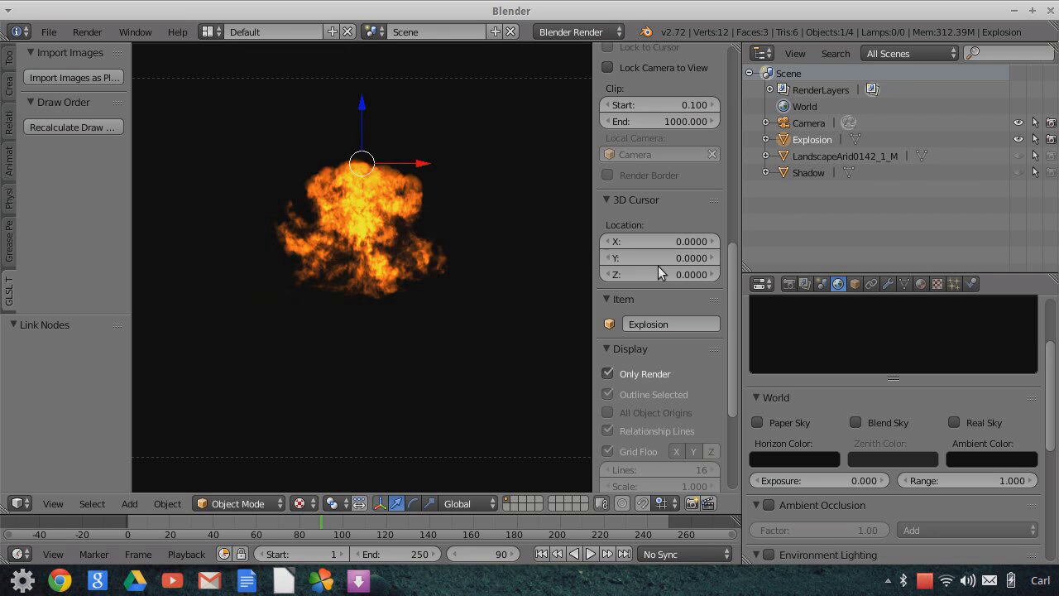
# - Set the render resolution percentage to 5%
pyautogui.click(788, 284)
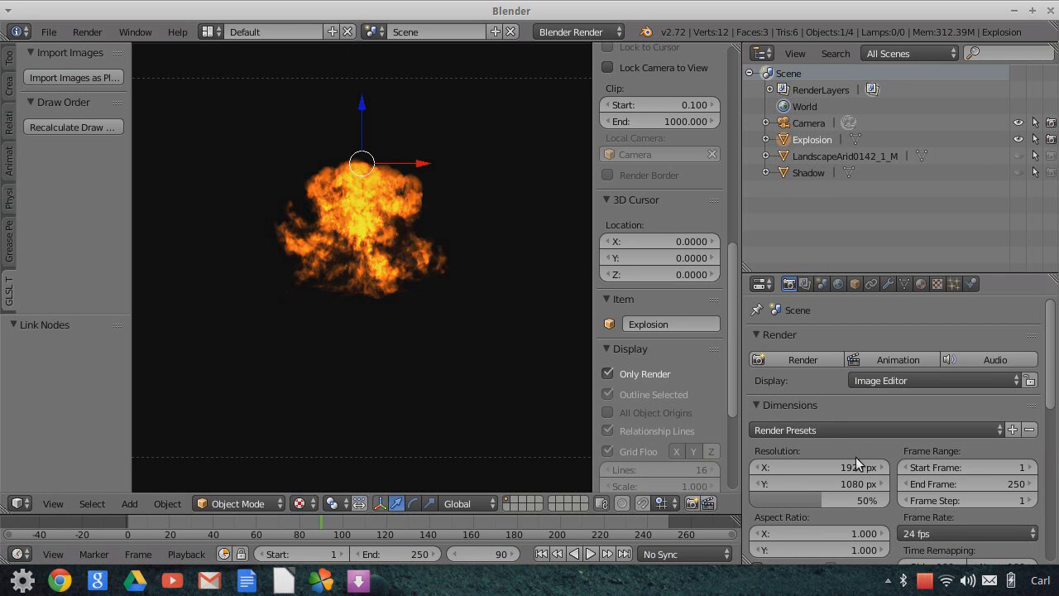
pyautogui.click(820, 500)
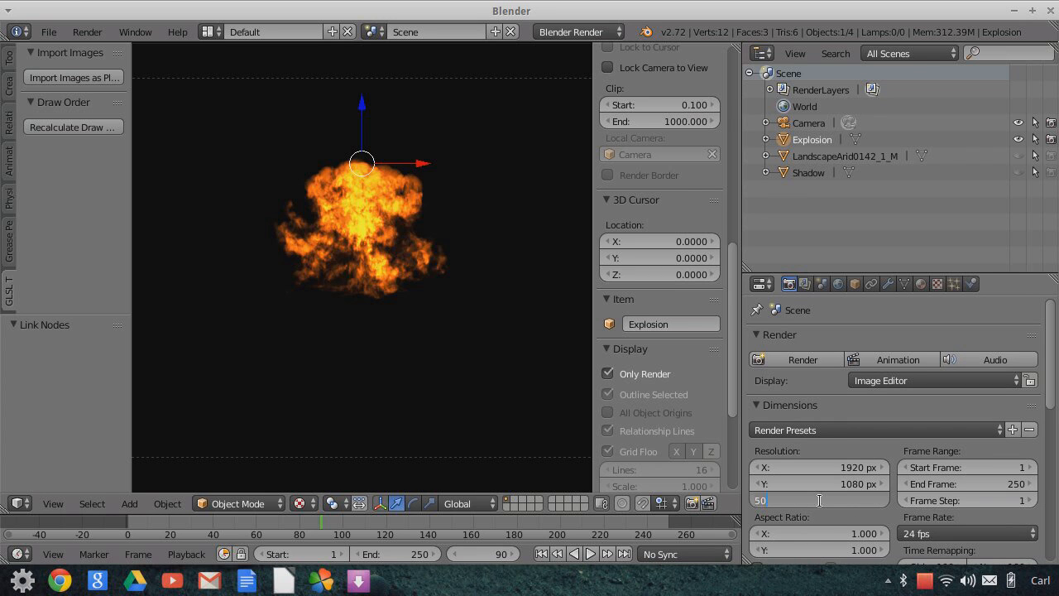
pyautogui.write('5')
pyautogui.press('Return')
# - Render a still of frame 90, inspect its pixelated fire, and return the area to the 3D view
pyautogui.scroll(-2, 354, 292)
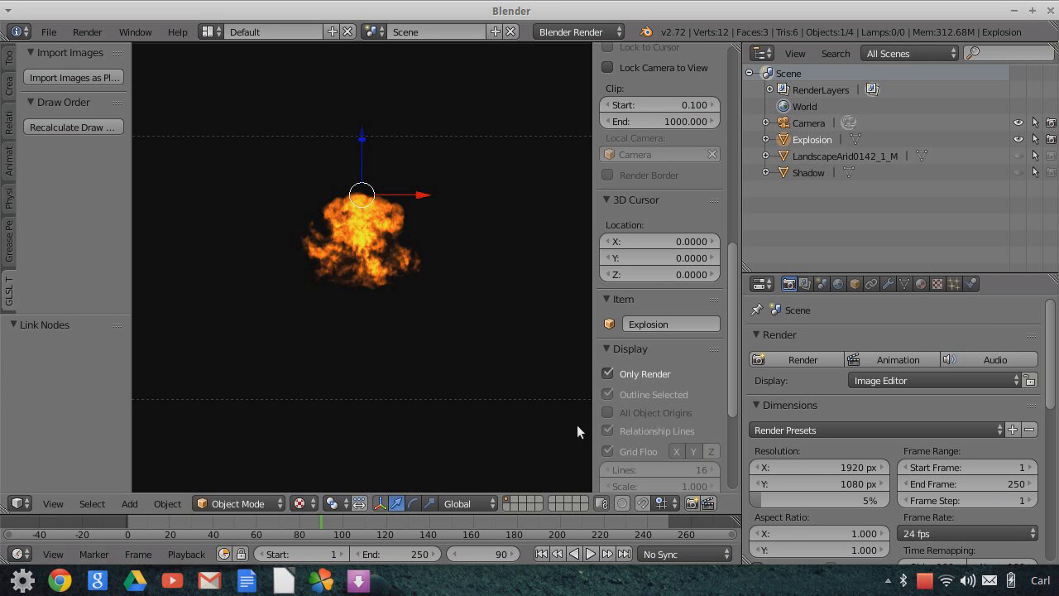
pyautogui.click(692, 507)
pyautogui.scroll(8, 366, 294)
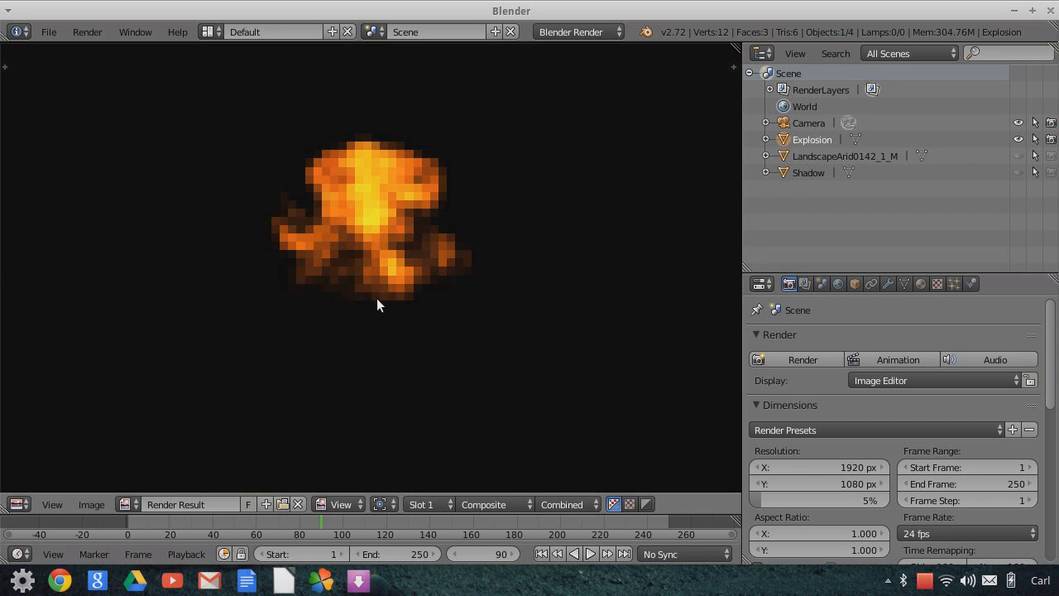
pyautogui.scroll(-4, 326, 223)
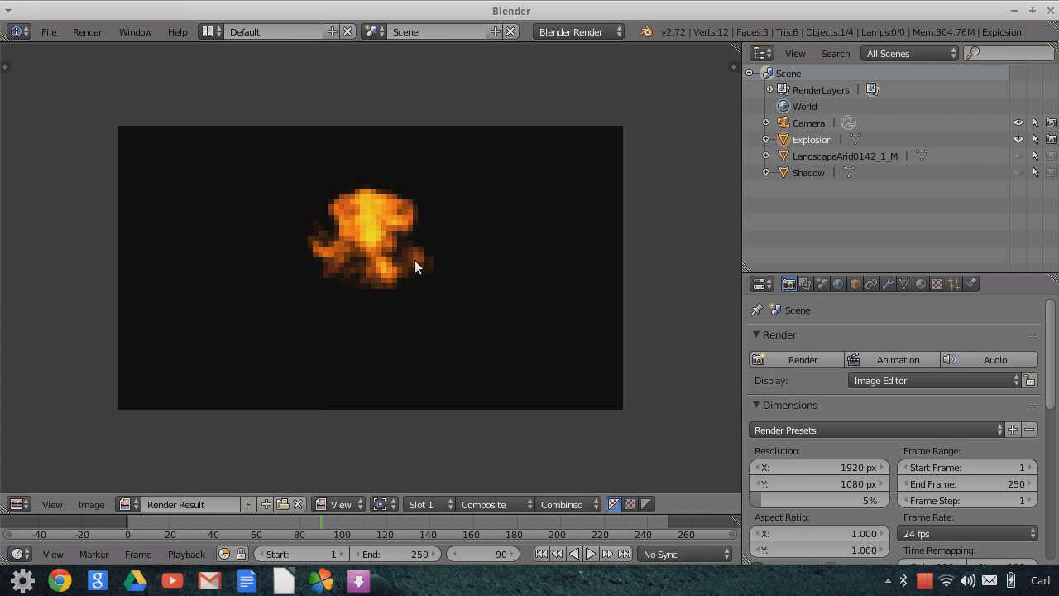
pyautogui.click(18, 504)
pyautogui.click(46, 485)
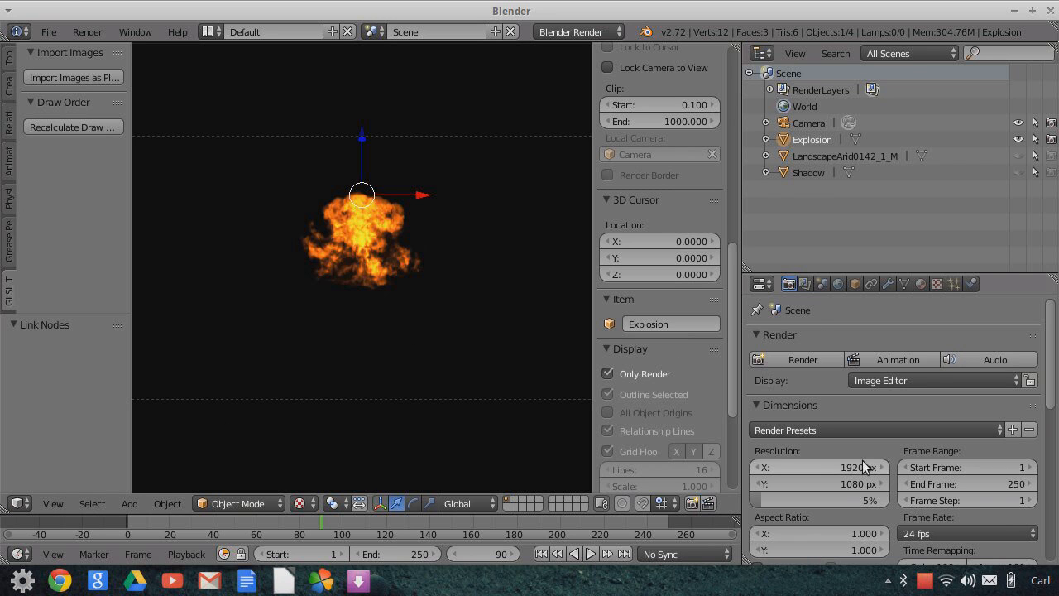
# - Change the render output format to AVI JPEG
pyautogui.scroll(-10, 867, 480)
pyautogui.scroll(-2, 866, 480)
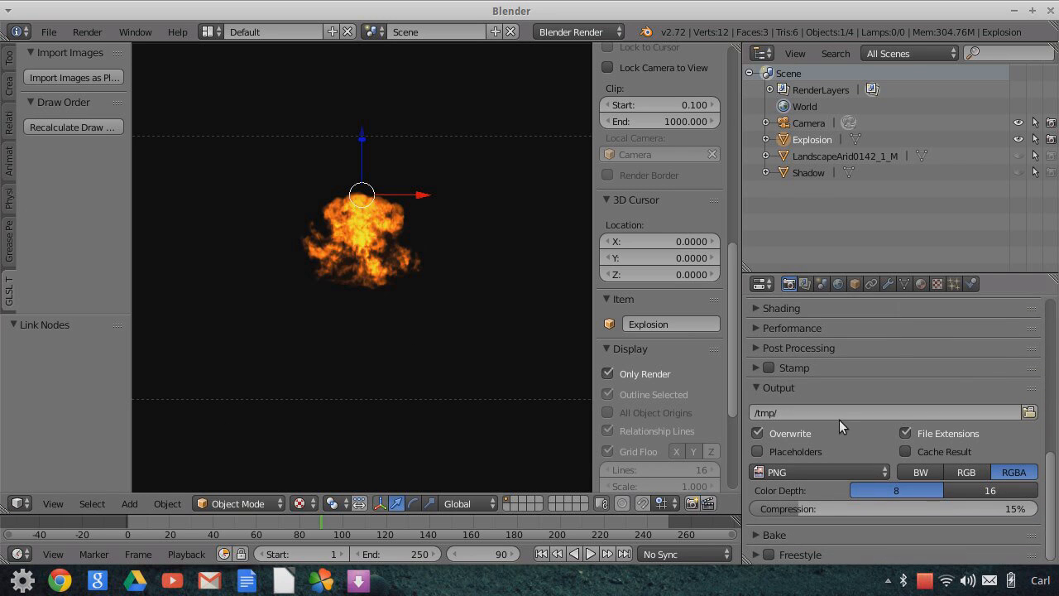
pyautogui.click(879, 471)
pyautogui.click(794, 472)
pyautogui.click(835, 343)
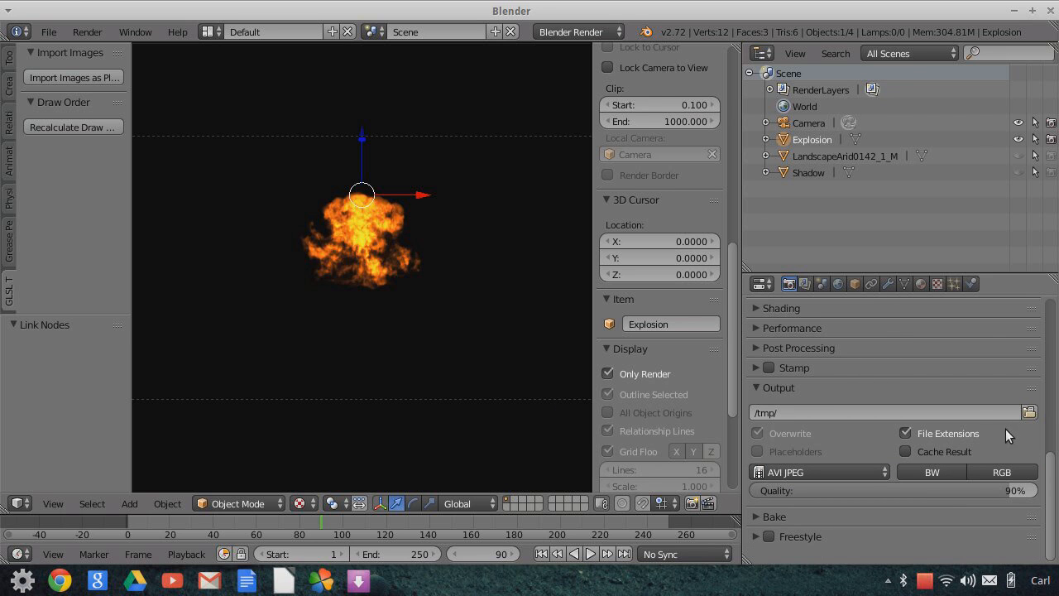
# - Set the render output to a file named 5Glow in the Desktop folder
pyautogui.click(1028, 412)
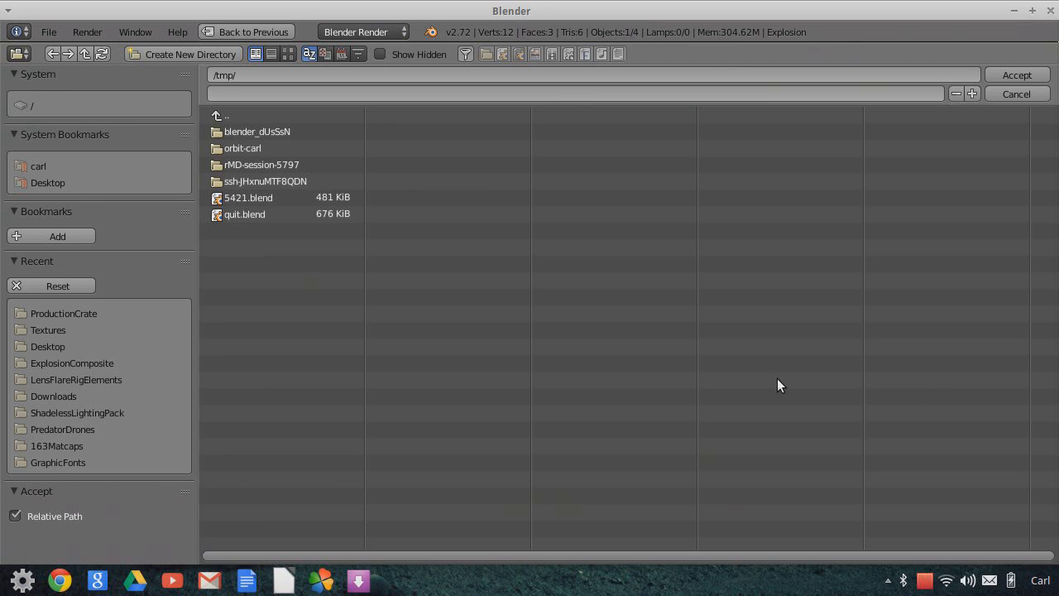
pyautogui.click(48, 346)
pyautogui.click(257, 96)
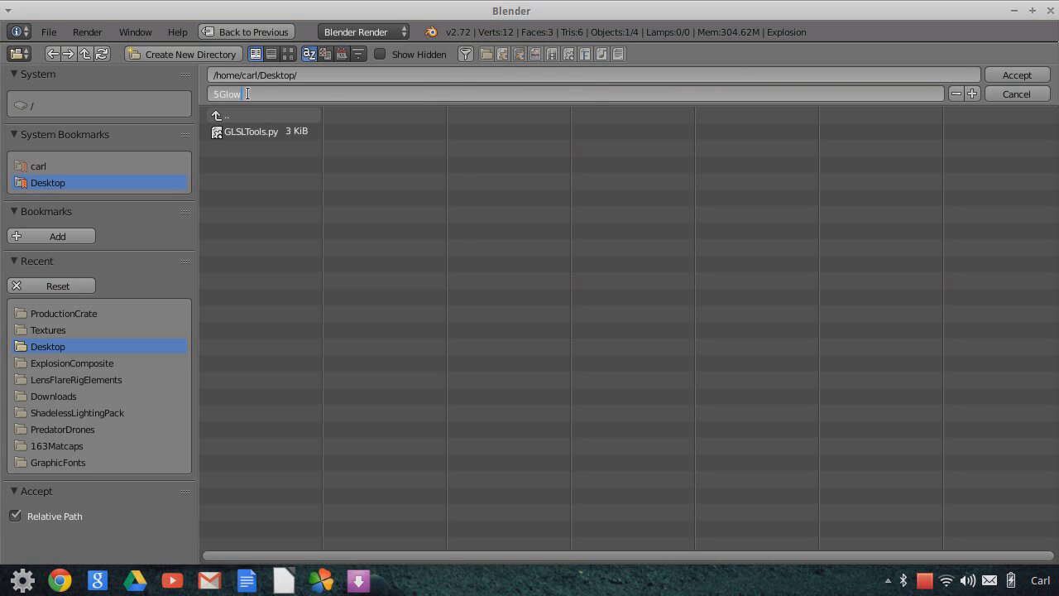
pyautogui.click(1002, 74)
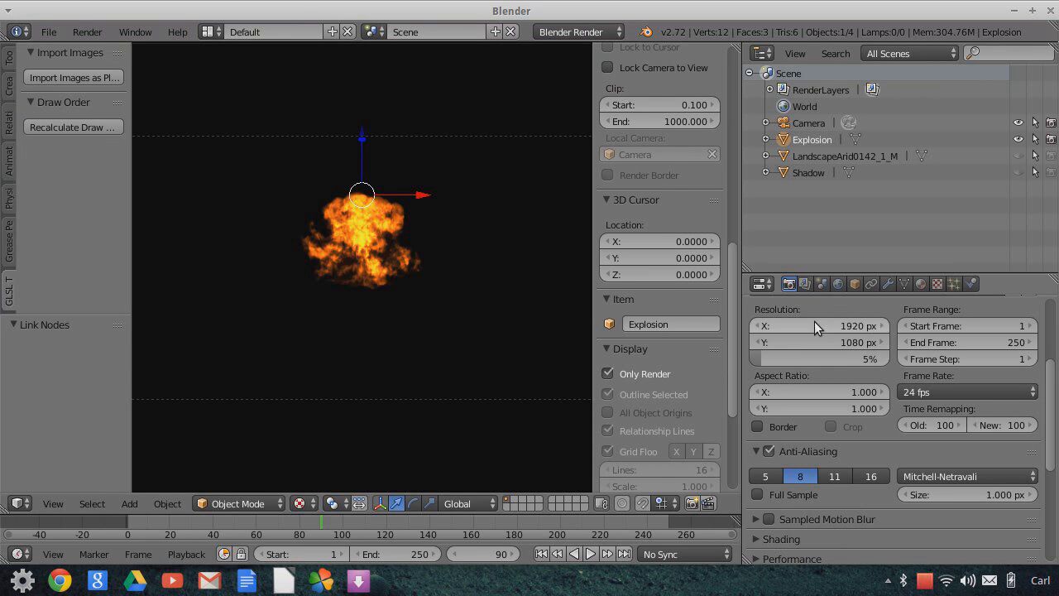
# - Render the animation to 5Glow, stopping it before the last frame, and return the area to the 3D view
pyautogui.scroll(5, 858, 361)
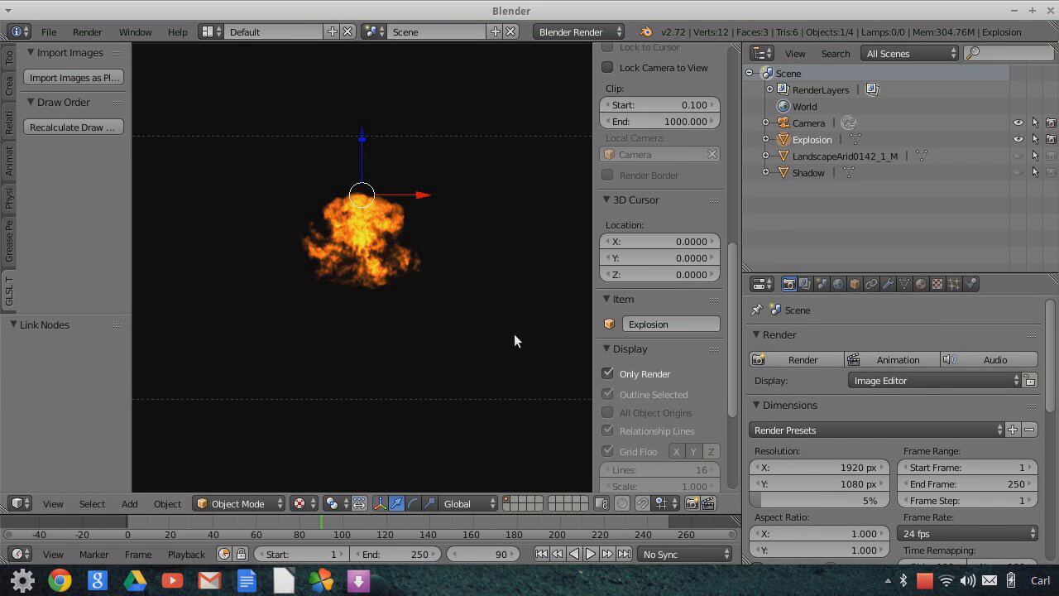
pyautogui.click(709, 503)
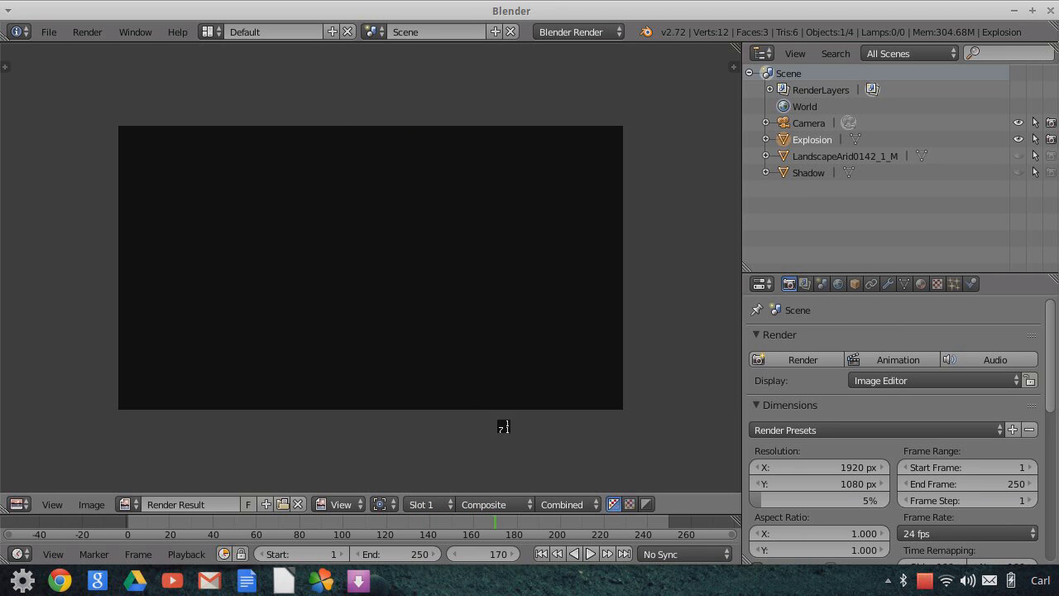
pyautogui.press('Escape')
pyautogui.click(18, 504)
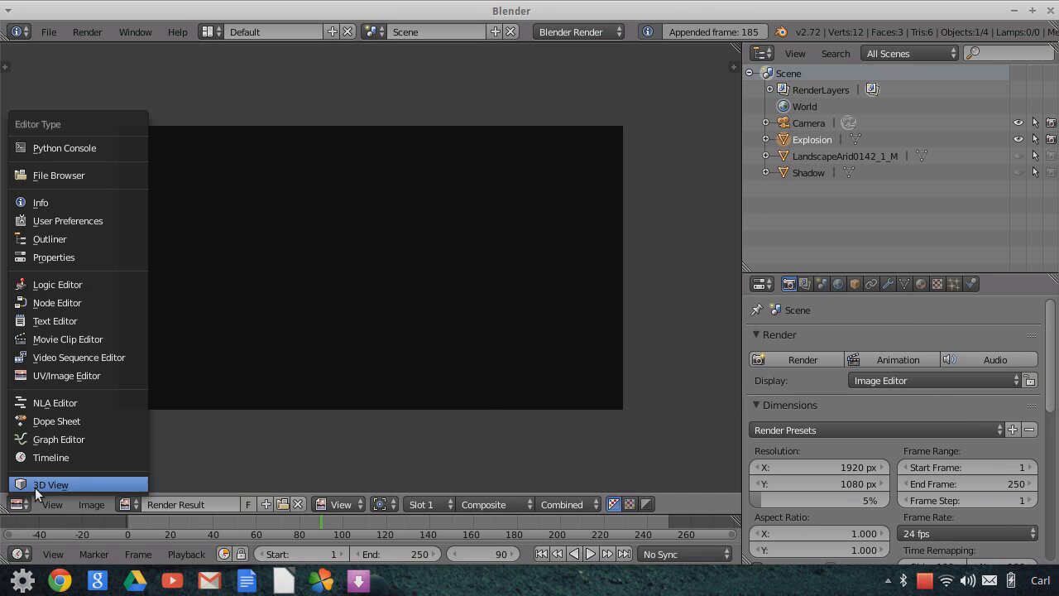
pyautogui.click(35, 488)
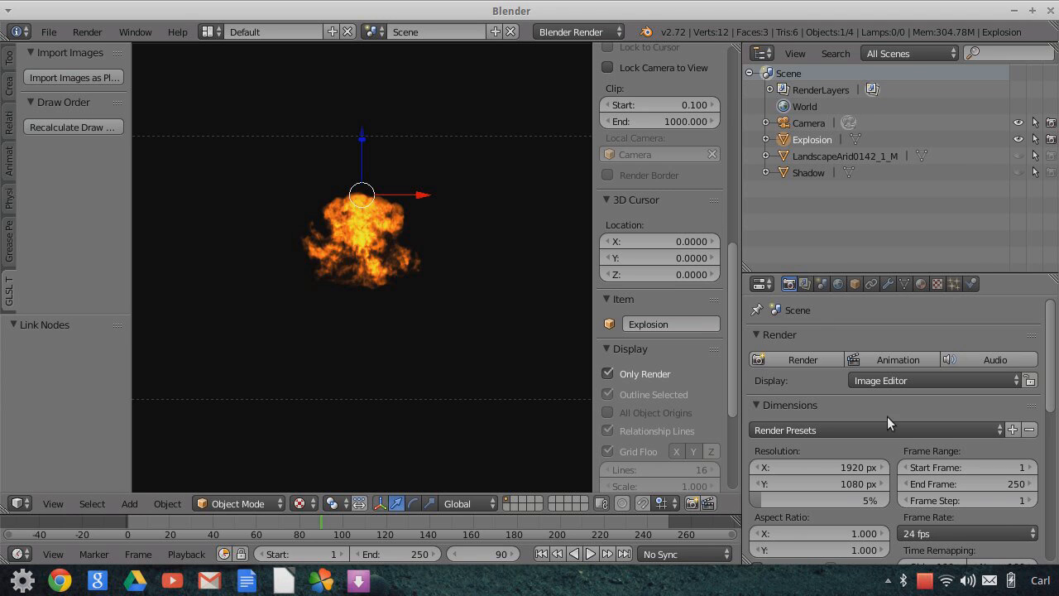
# - Set the render resolution percentage to 10%
pyautogui.scroll(-2, 901, 449)
pyautogui.click(855, 432)
pyautogui.write('10')
pyautogui.press('Return')
# - Rename the output file in the render path to 10Glow
pyautogui.scroll(-4, 910, 501)
pyautogui.scroll(-5, 906, 497)
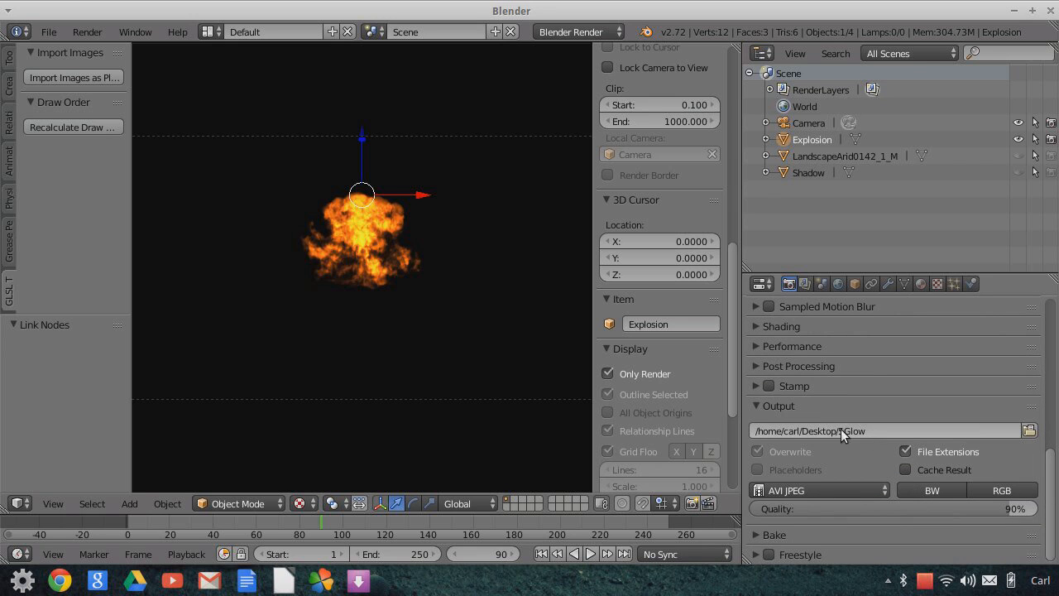
pyautogui.click(840, 431)
pyautogui.click(845, 433)
pyautogui.press('BackSpace')
pyautogui.write('10')
pyautogui.press('Return')
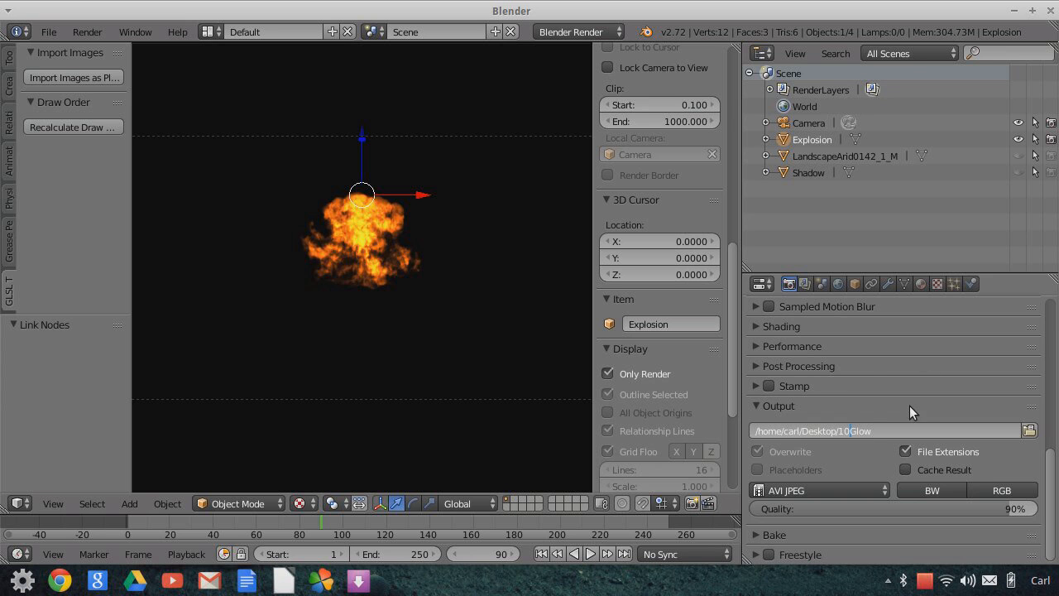
# - Render the animation to 10Glow and stop the render before the last frame
pyautogui.scroll(5, 902, 395)
pyautogui.scroll(5, 903, 396)
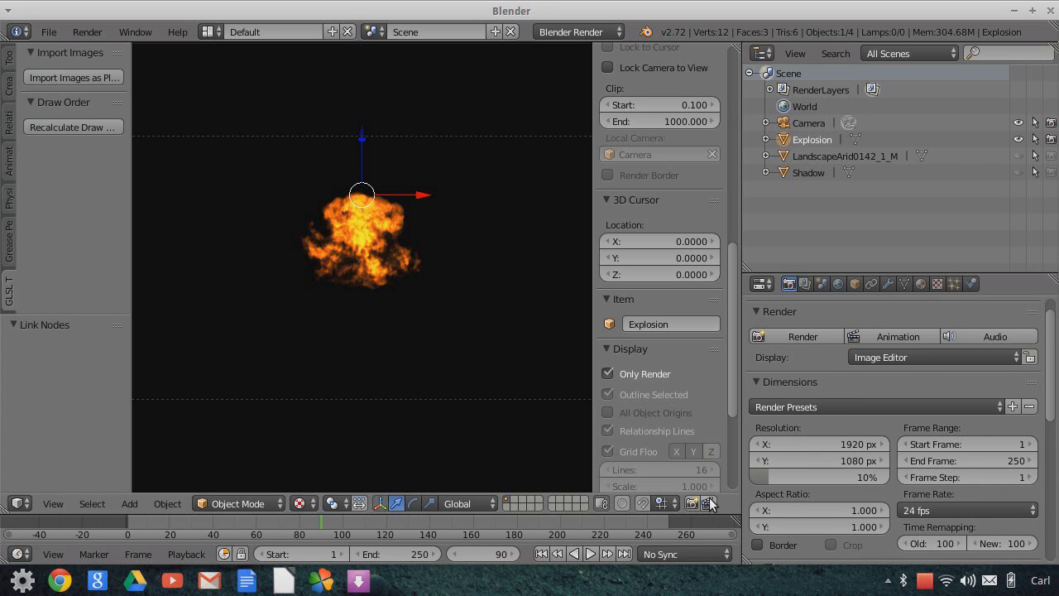
pyautogui.hotkey('ctrl', 'F12')
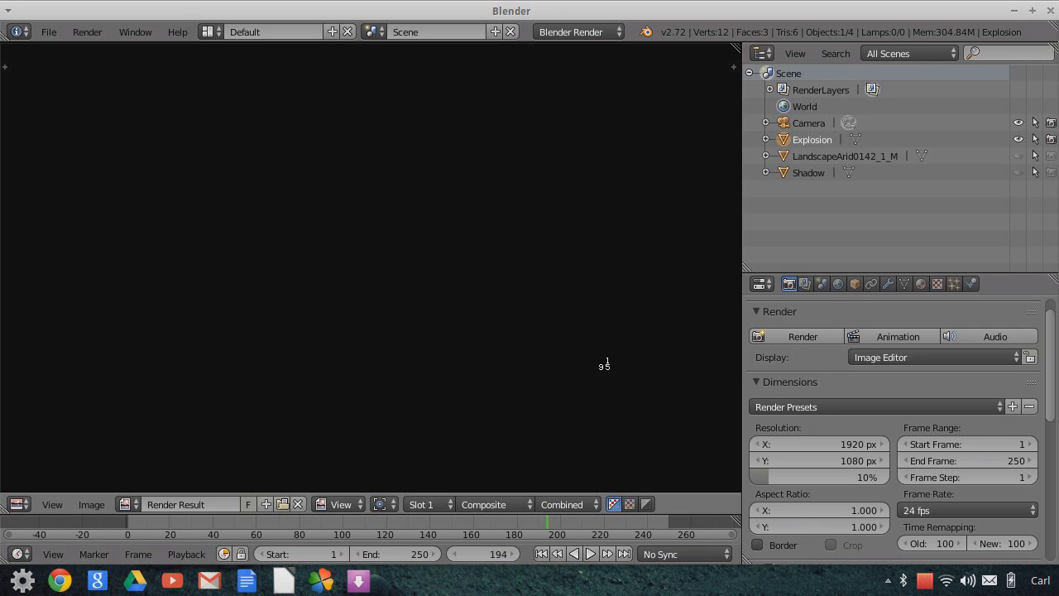
pyautogui.press('Escape')
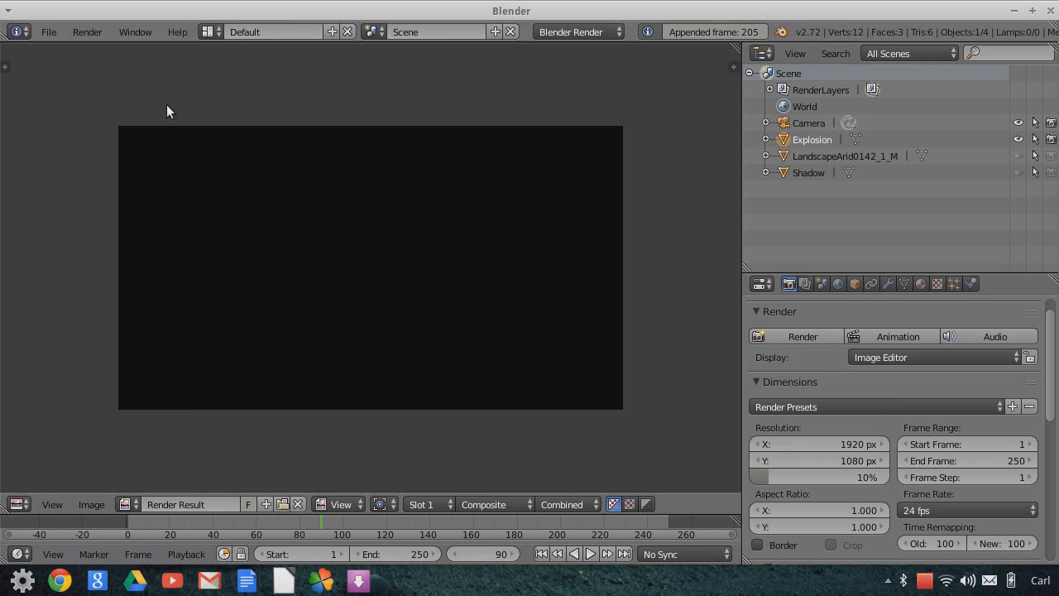
# - Return the render result area to the 3D view and set the render resolution percentage to 100%
pyautogui.click(18, 504)
pyautogui.click(34, 484)
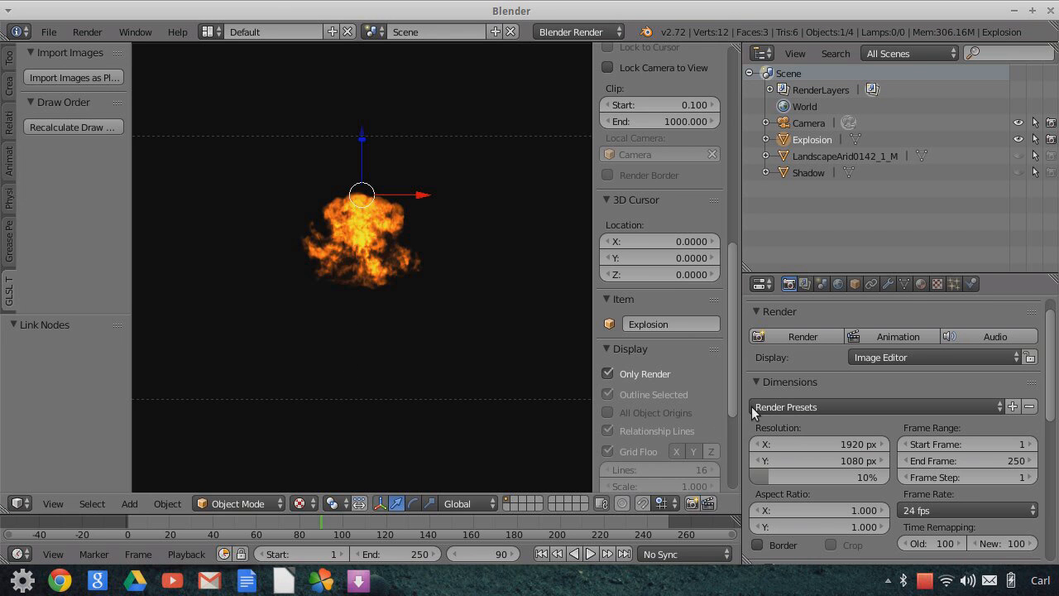
pyautogui.moveTo(766, 477); pyautogui.dragTo(892, 477)
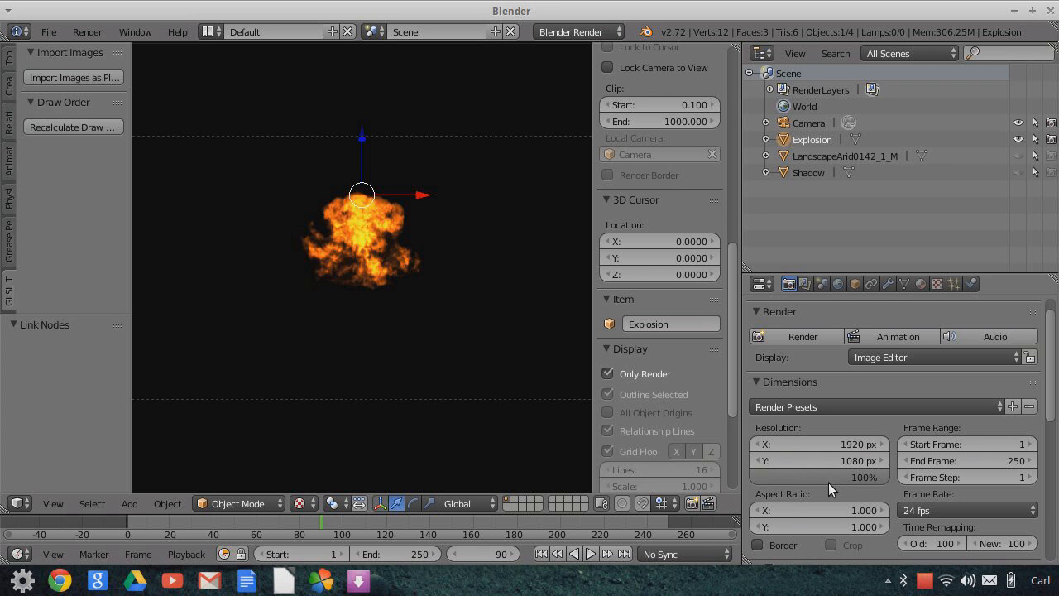
# - Split the 3D view vertically and show the explosion material's nodes in a Node Editor in the new area
pyautogui.scroll(-1, 398, 307)
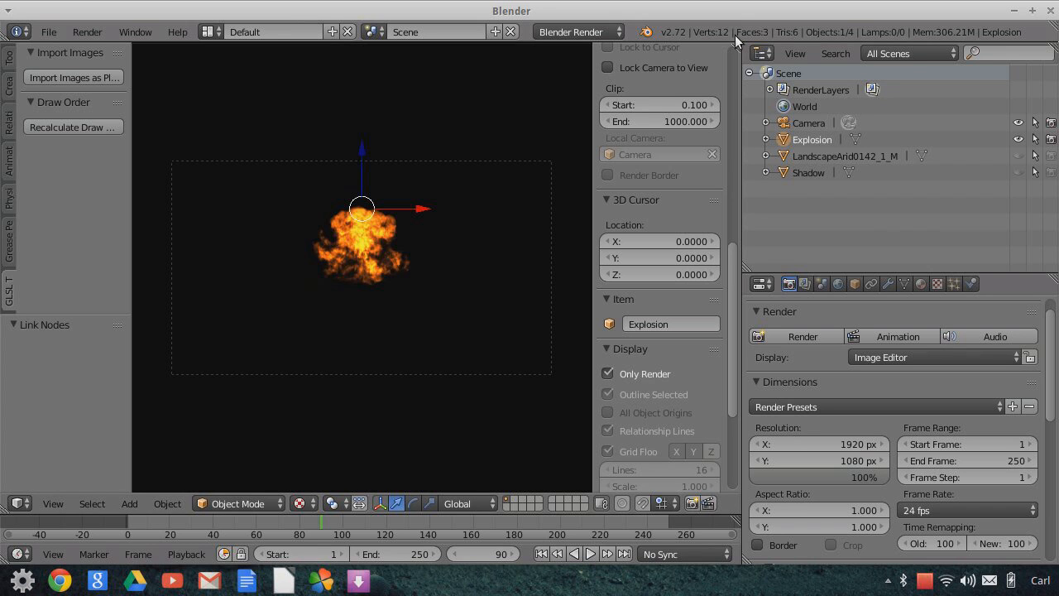
pyautogui.moveTo(735, 46); pyautogui.dragTo(610, 248)
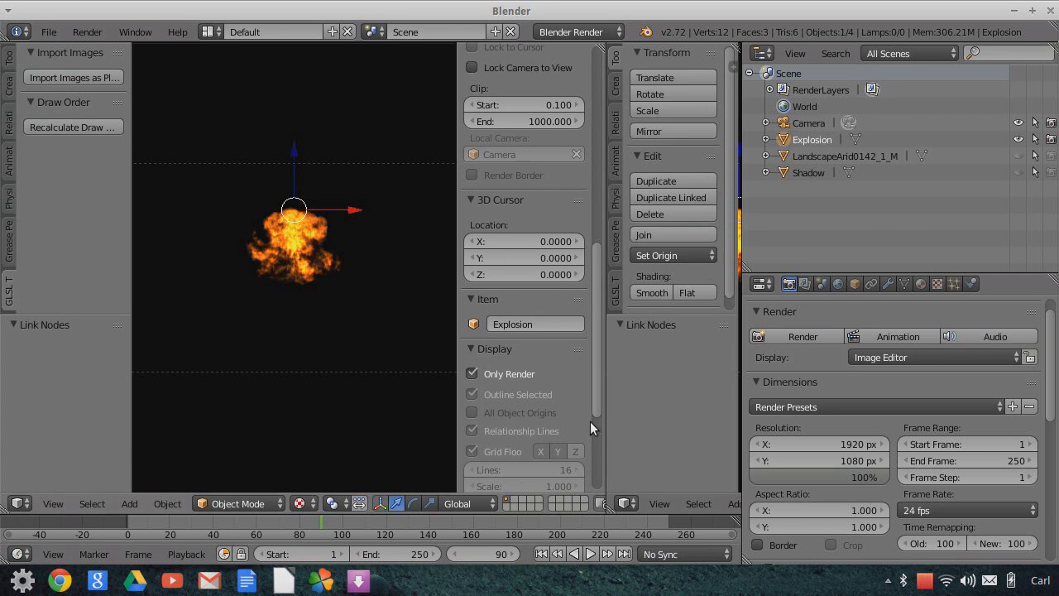
pyautogui.click(626, 503)
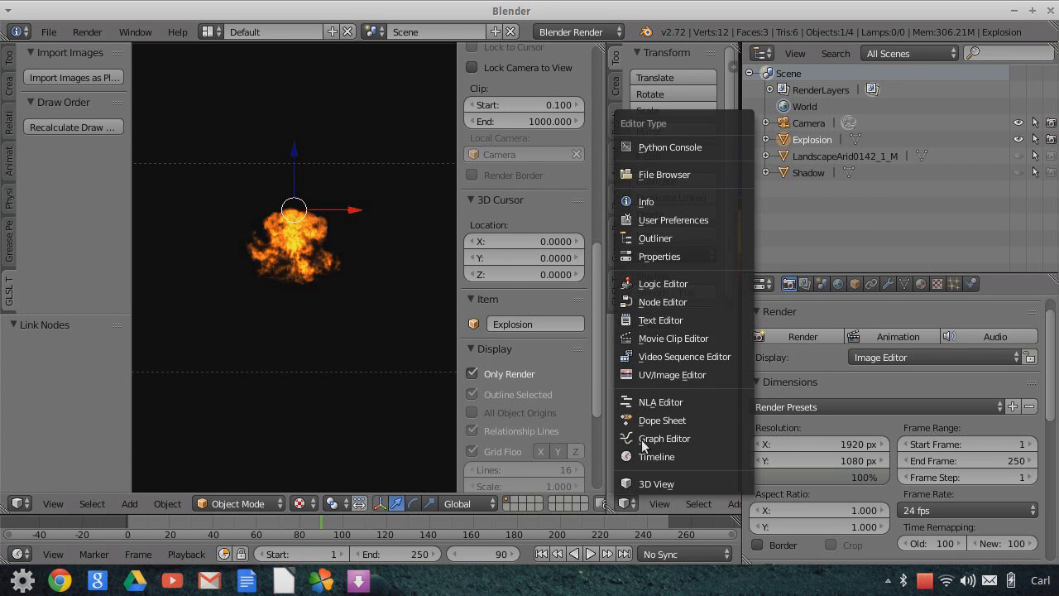
pyautogui.click(651, 301)
pyautogui.scroll(-3, 688, 365)
pyautogui.moveTo(639, 368); pyautogui.dragTo(577, 369, button='middle')
pyautogui.scroll(8, 645, 347)
pyautogui.moveTo(650, 283); pyautogui.dragTo(674, 295, button='middle')
pyautogui.scroll(-2, 657, 296)
# - Link the Mix node's Color directly to the Output node's Color, bypassing the second RGB Curves node, and shift the Mix node slightly
pyautogui.moveTo(616, 259); pyautogui.dragTo(635, 270)
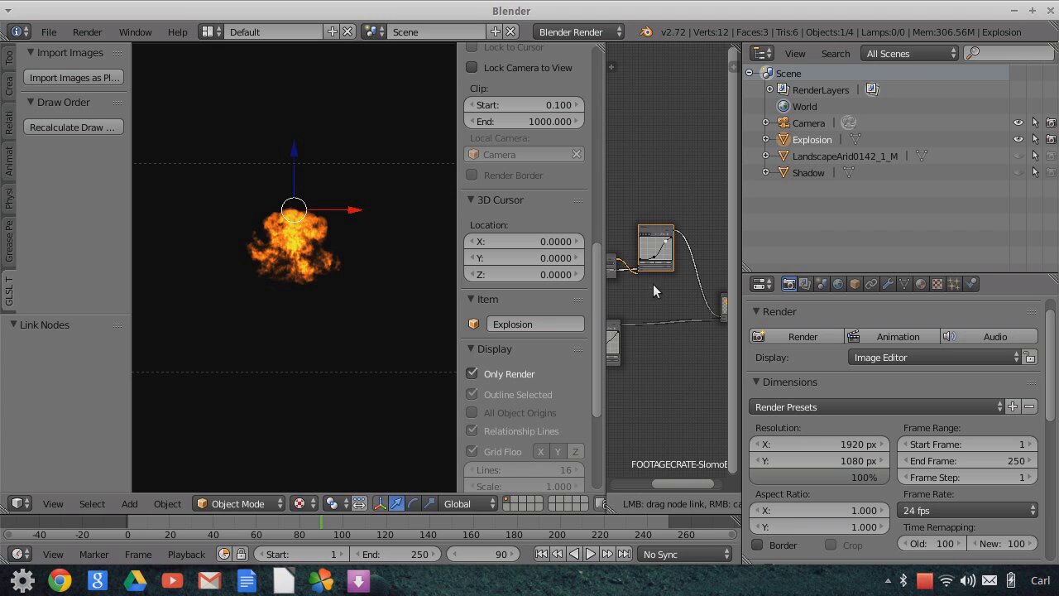
pyautogui.moveTo(701, 320); pyautogui.dragTo(717, 320)
pyautogui.moveTo(682, 270); pyautogui.dragTo(682, 271)
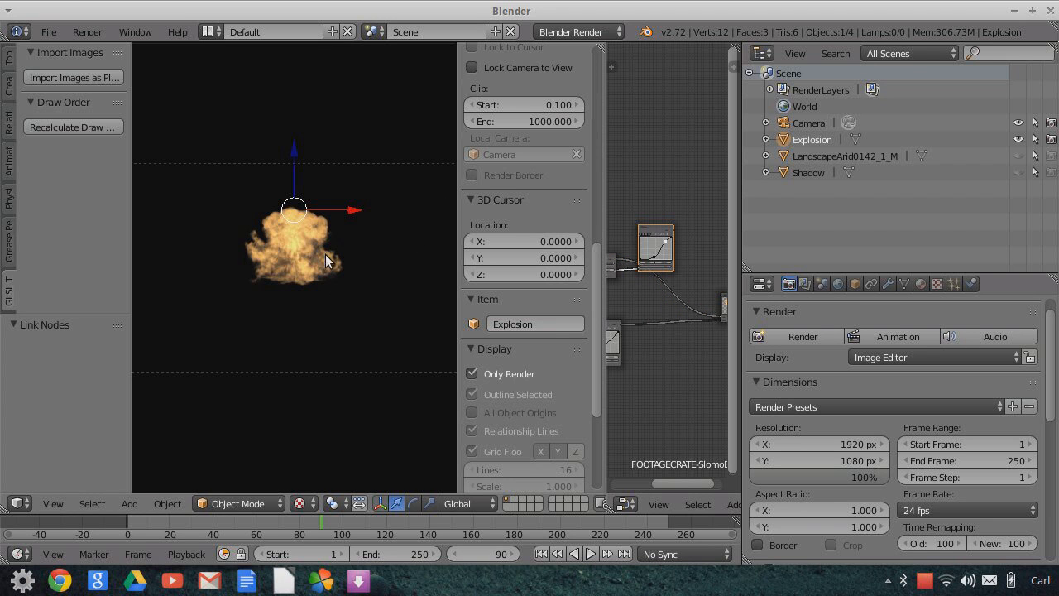
pyautogui.moveTo(672, 374); pyautogui.dragTo(698, 387, button='middle')
pyautogui.scroll(1, 650, 285)
pyautogui.moveTo(642, 288); pyautogui.dragTo(635, 274)
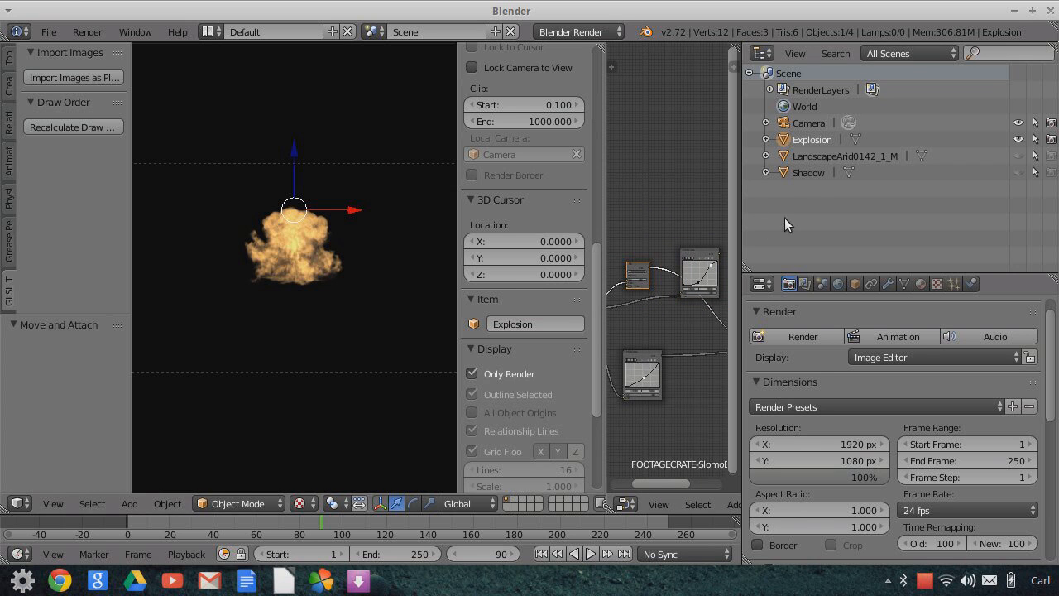
# - Show the desert landscape and Shadow planes in the viewport and renders, and close the Node Editor area by joining it into the 3D view
pyautogui.click(1018, 155)
pyautogui.click(1049, 157)
pyautogui.click(1049, 173)
pyautogui.click(1018, 172)
pyautogui.scroll(2, 325, 313)
pyautogui.scroll(-2, 326, 310)
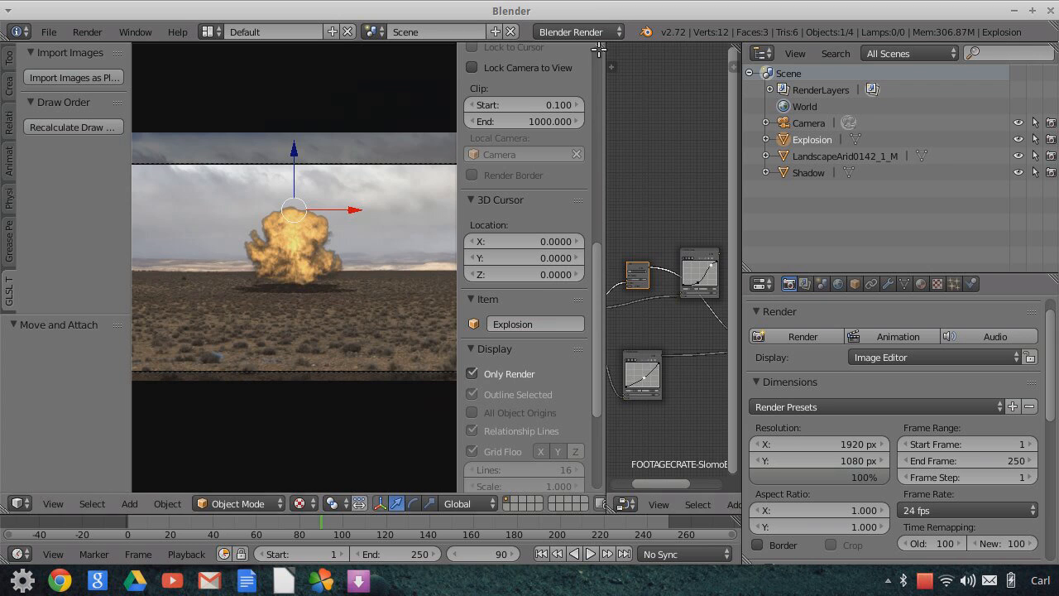
pyautogui.moveTo(603, 49); pyautogui.dragTo(674, 81)
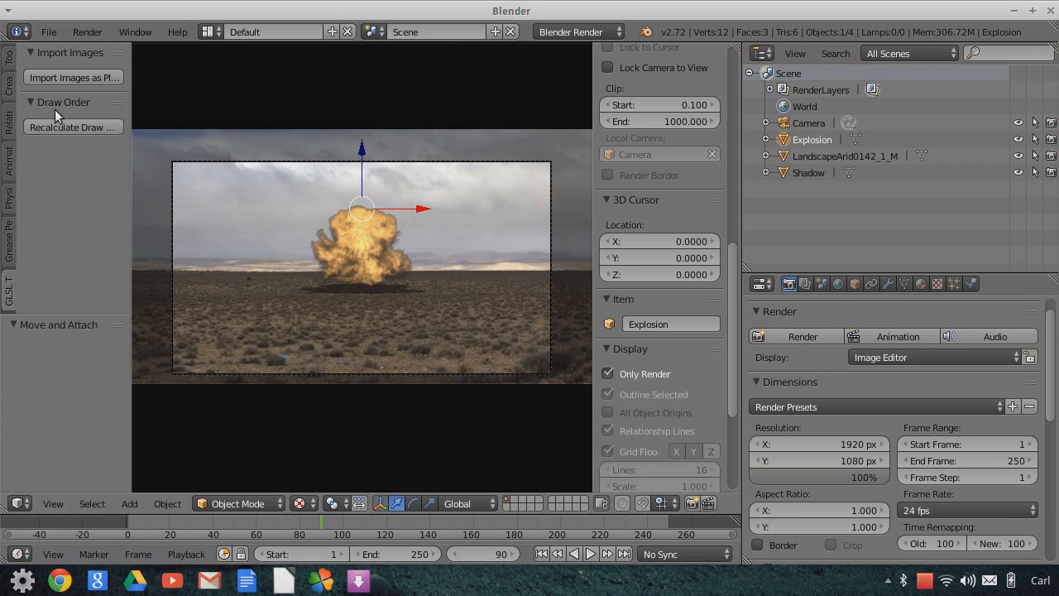
# - Import 5Glow0001-0250.avi from the Desktop folder as an image plane
pyautogui.click(81, 74)
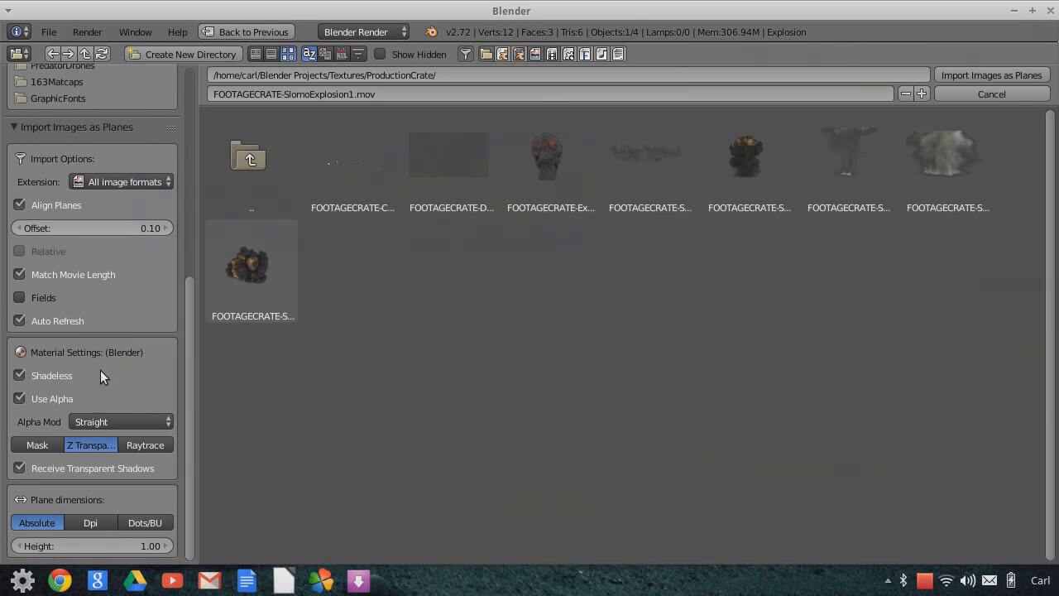
pyautogui.scroll(8, 107, 280)
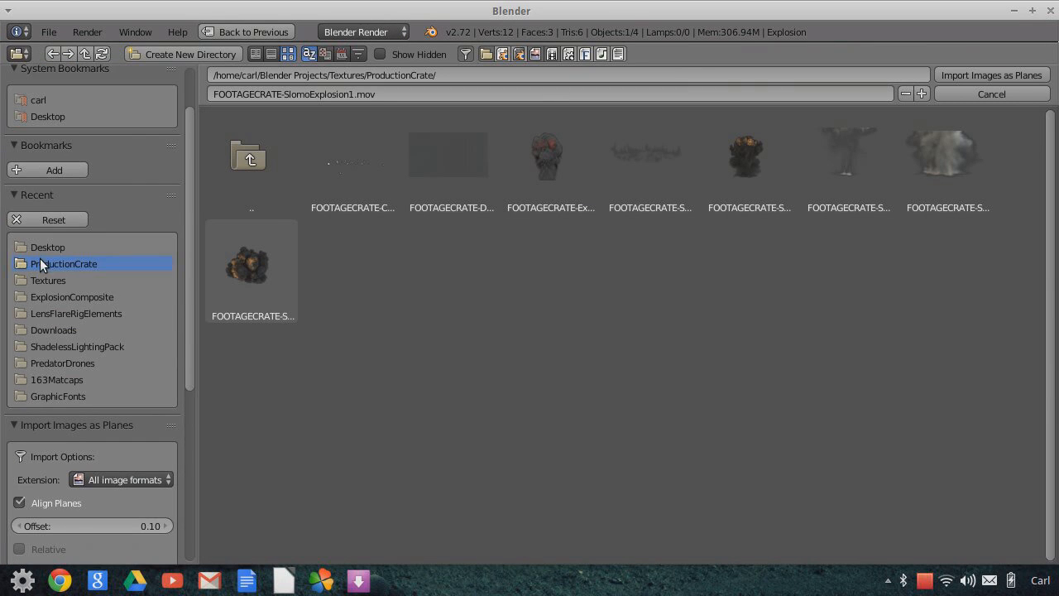
pyautogui.click(48, 247)
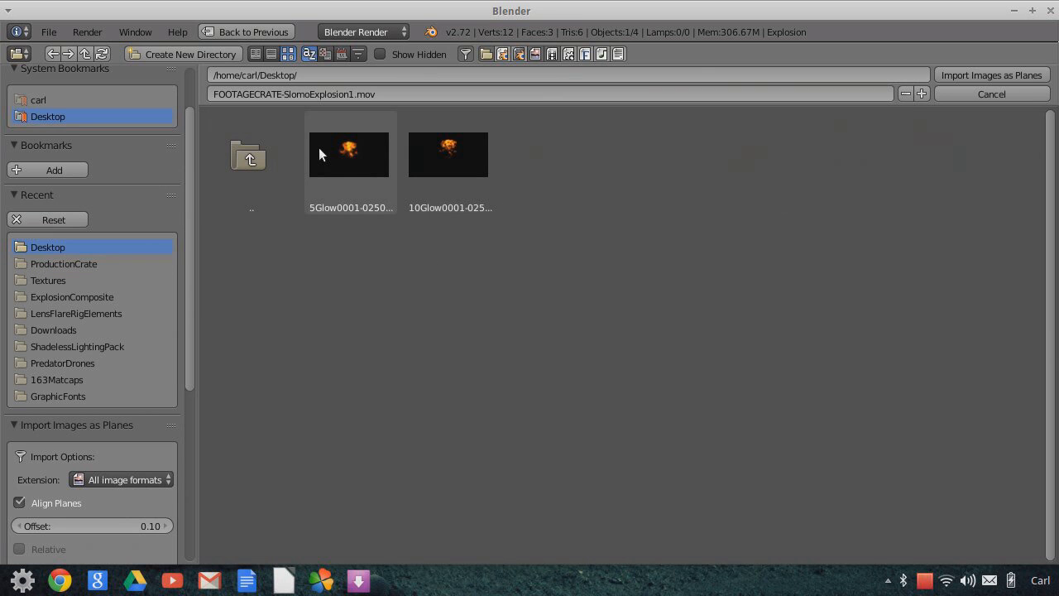
pyautogui.click(351, 155)
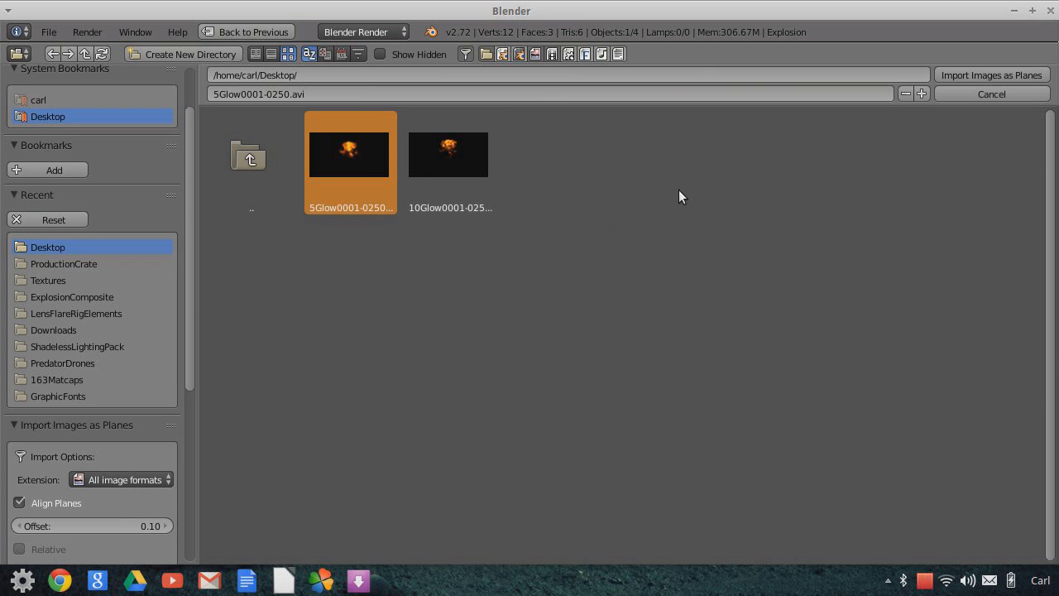
pyautogui.click(1004, 71)
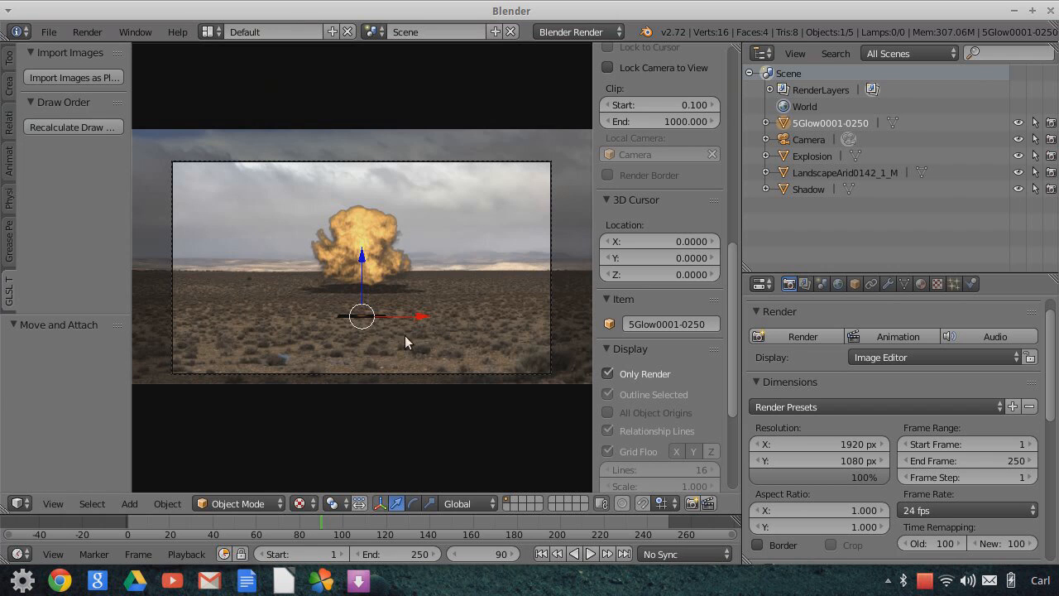
# - Rotate the glow plane 90° about X, turn off Only Render, and move it back along Y and up about 2.43 in front of the explosion
pyautogui.write('rx90')
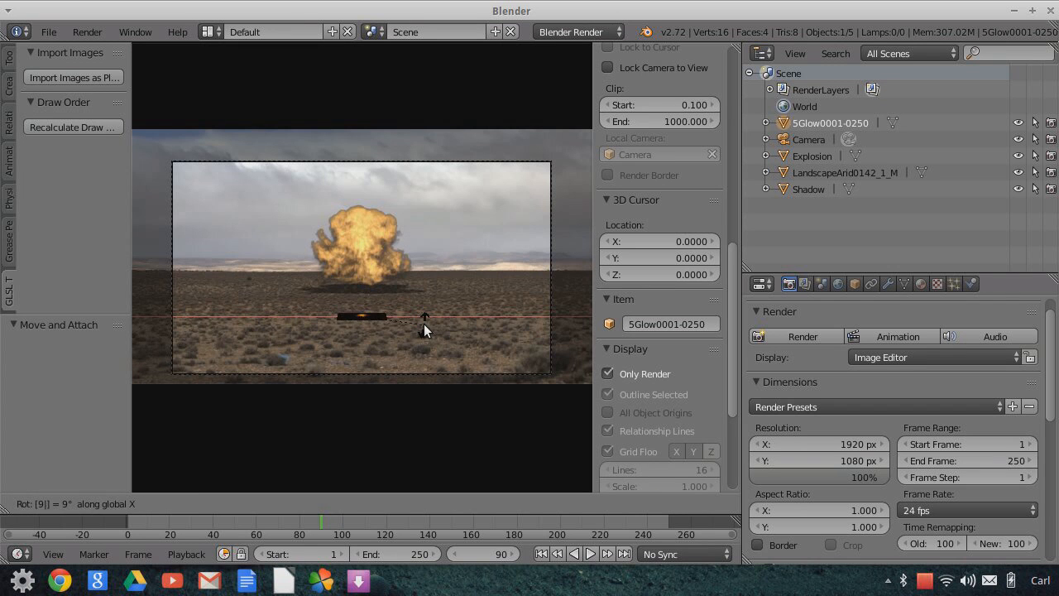
pyautogui.press('Return')
pyautogui.moveTo(438, 319)
pyautogui.mouseDown(button='middle')
pyautogui.moveTo(331, 347)
pyautogui.moveTo(422, 325)
pyautogui.mouseUp(button='middle')
pyautogui.moveTo(431, 281); pyautogui.dragTo(526, 298)
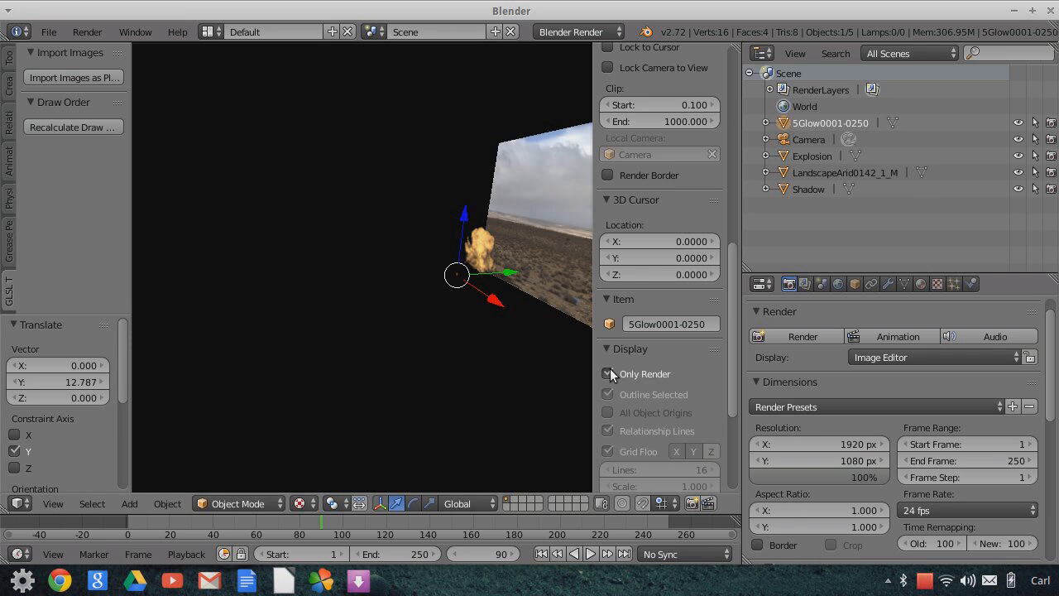
pyautogui.click(609, 373)
pyautogui.moveTo(485, 347); pyautogui.dragTo(564, 335, button='middle')
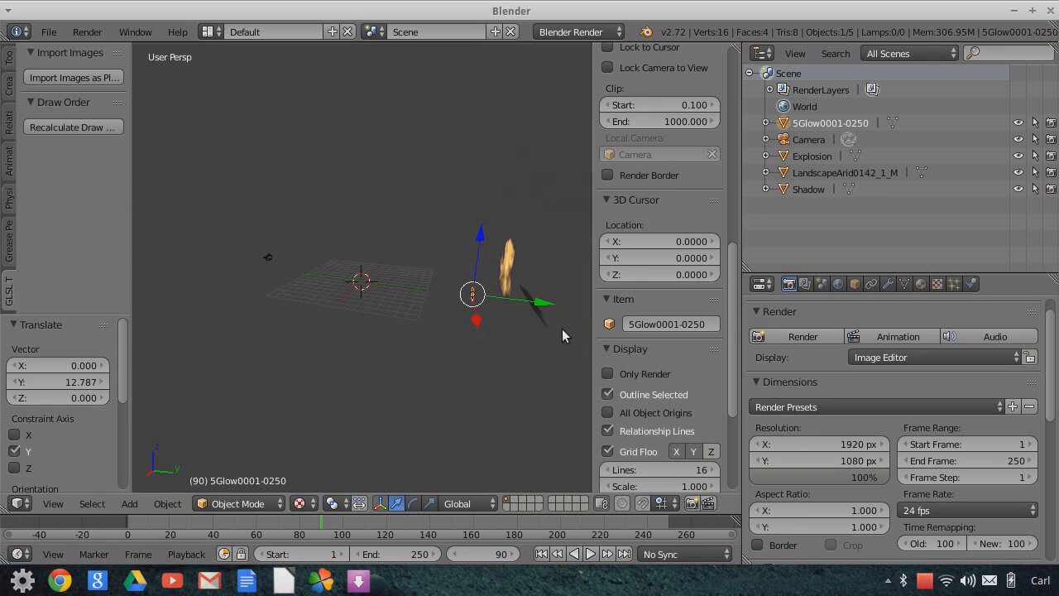
pyautogui.moveTo(541, 304); pyautogui.dragTo(560, 306)
pyautogui.moveTo(495, 247); pyautogui.dragTo(496, 224)
# - Scale the glow plane up in camera view until it covers the frame and lower it about 1.35 over the explosion
pyautogui.click(54, 504)
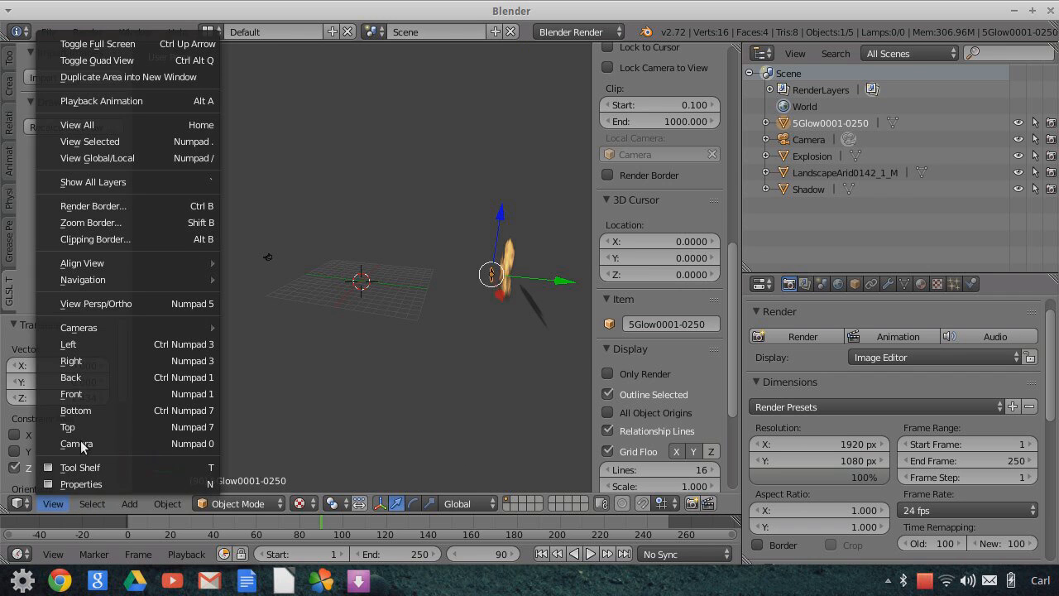
pyautogui.click(79, 445)
pyautogui.press('s')
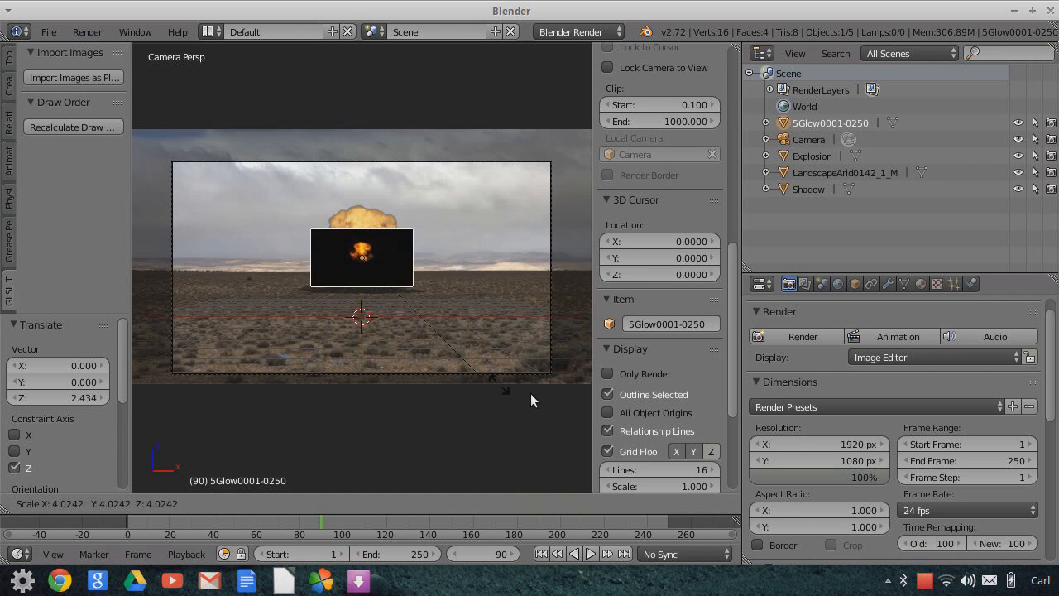
pyautogui.click(524, 422)
pyautogui.press('s')
pyautogui.click(477, 372)
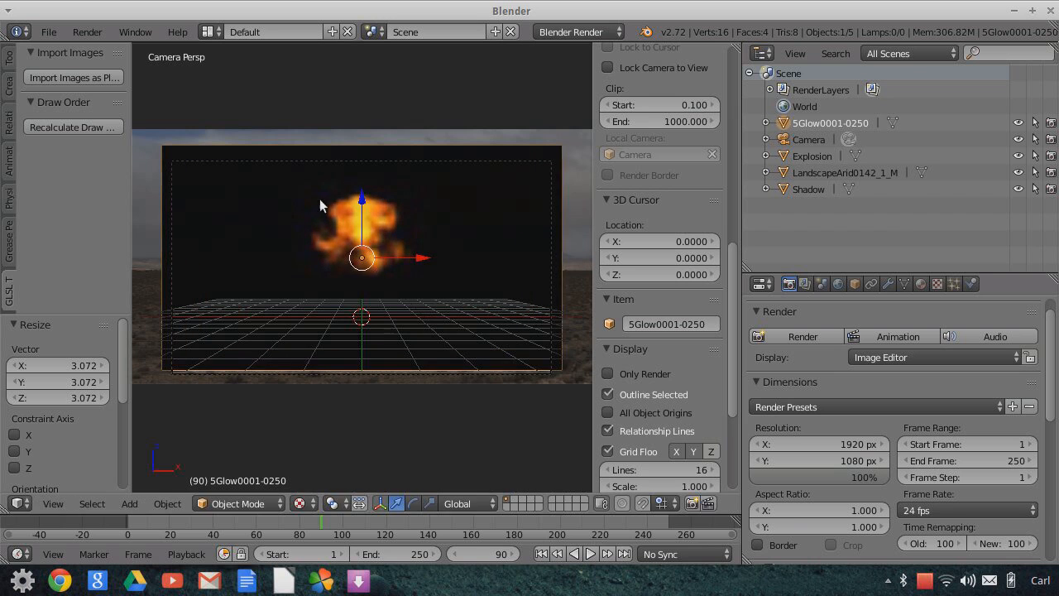
pyautogui.moveTo(358, 199); pyautogui.dragTo(358, 217)
# - Switch the render engine to Blender Game and set the glow material's Alpha Blend to Add
pyautogui.click(577, 31)
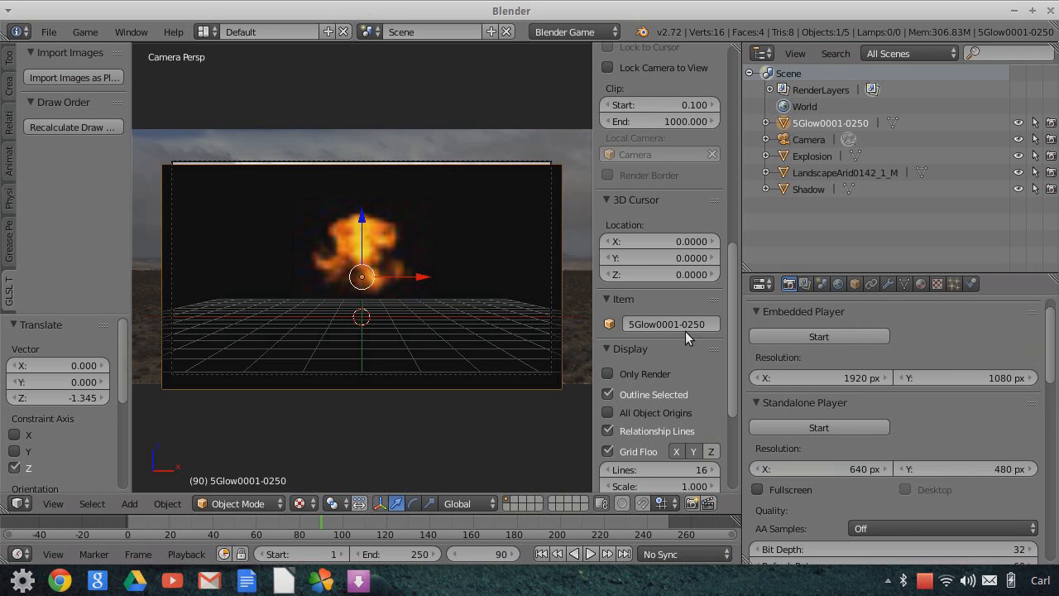
pyautogui.click(919, 283)
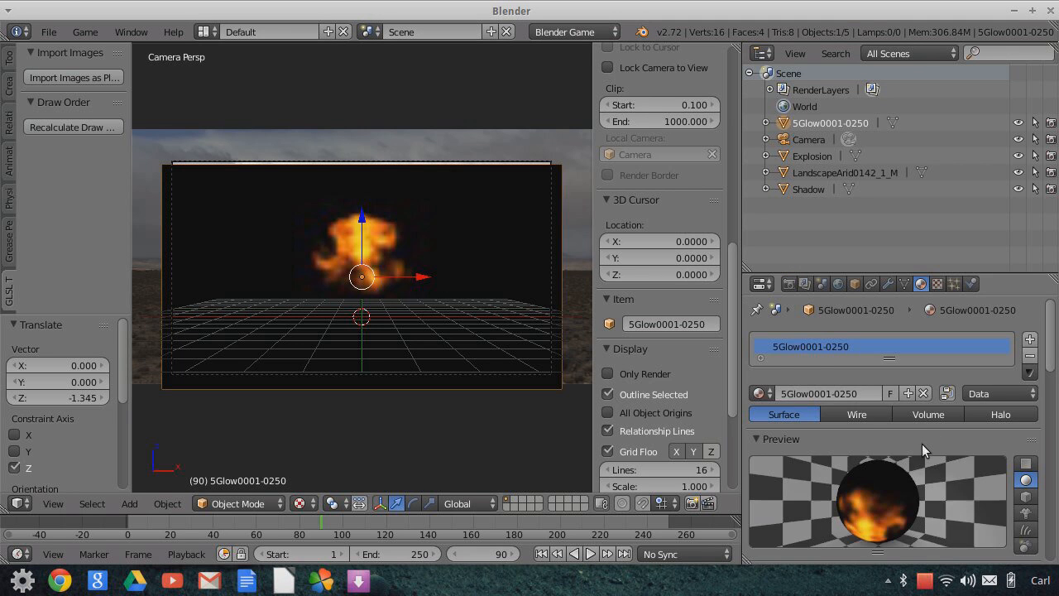
pyautogui.scroll(-8, 923, 446)
pyautogui.scroll(-6, 924, 447)
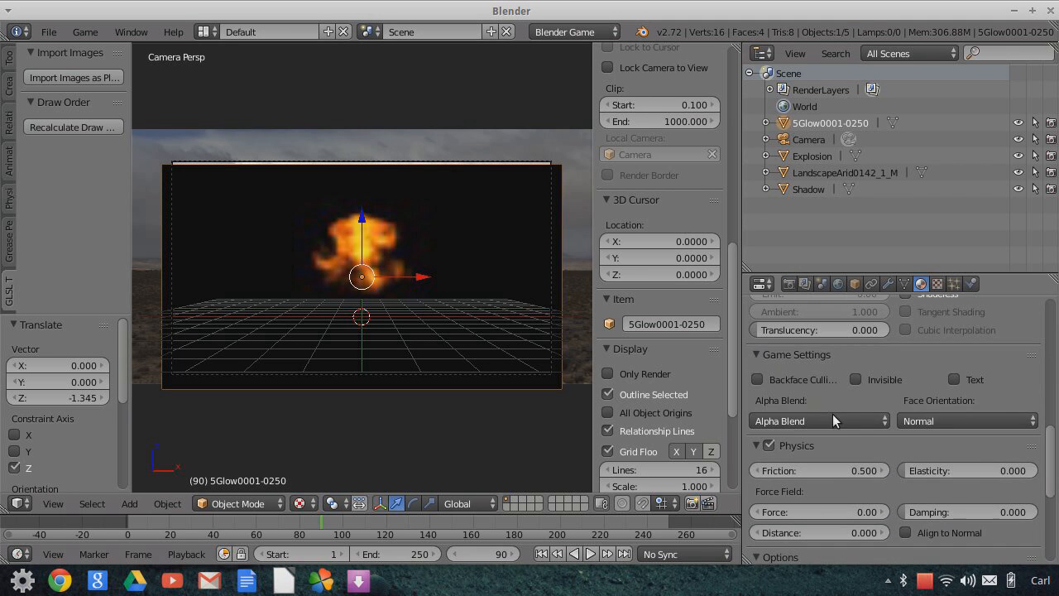
pyautogui.click(824, 417)
pyautogui.click(764, 382)
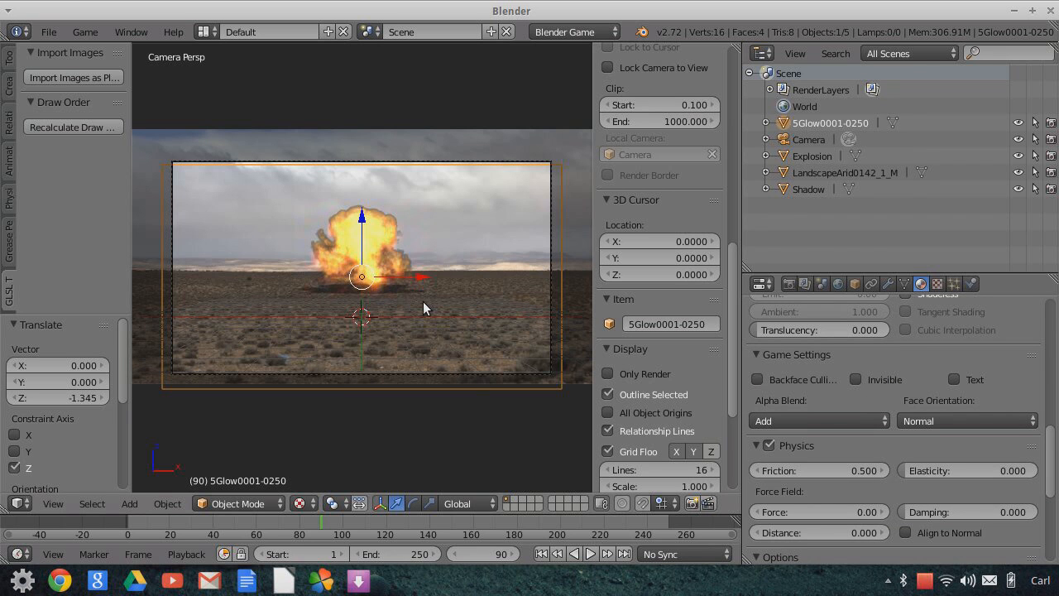
# - Enlarge the glow plane by about 1.36 and lower it about 0.82 along Z to line up with the explosion
pyautogui.press('s')
pyautogui.click(445, 322)
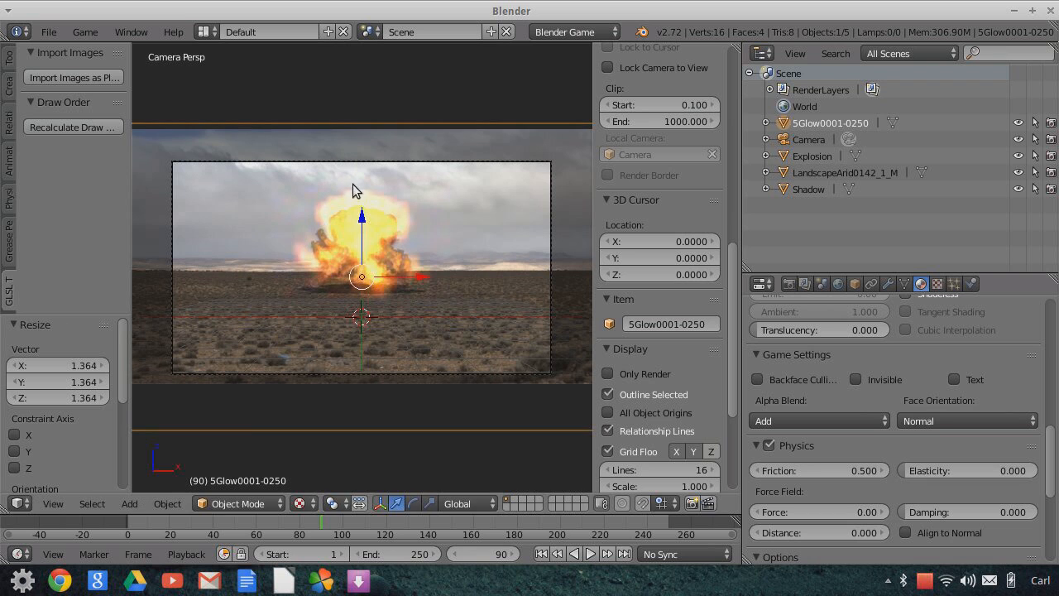
pyautogui.press('g')
pyautogui.press('z')
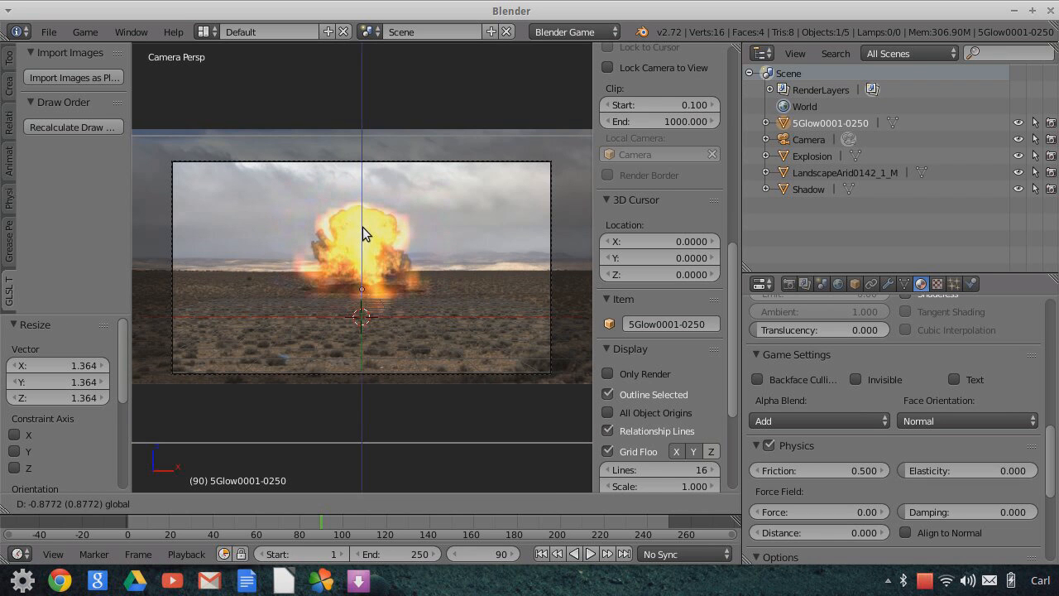
pyautogui.click(362, 227)
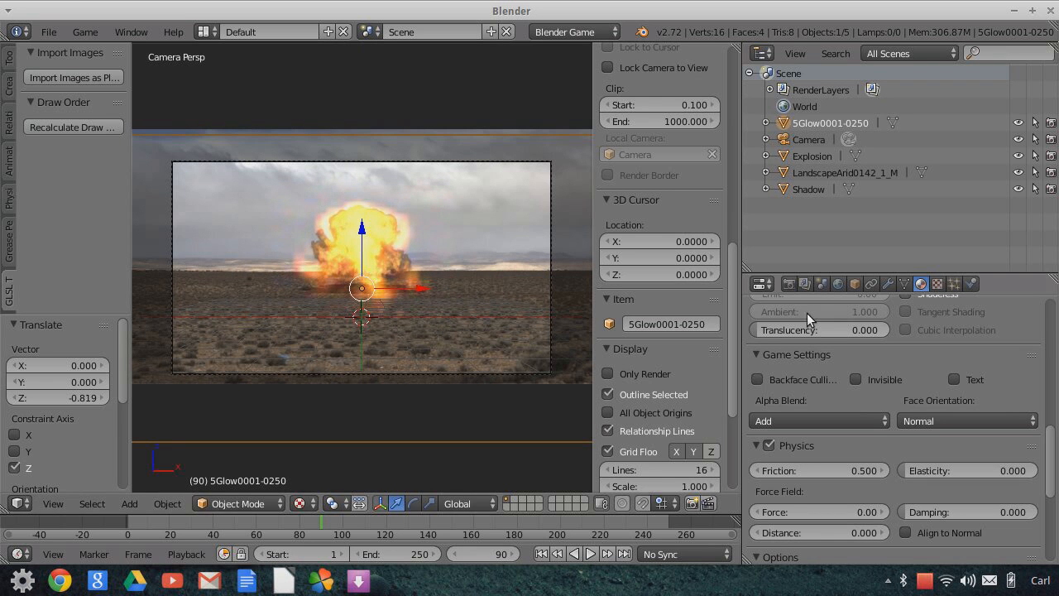
# - Add a new texture in the glow material's second slot and load 10Glow0001-0250.avi from the Desktop into it
pyautogui.click(937, 284)
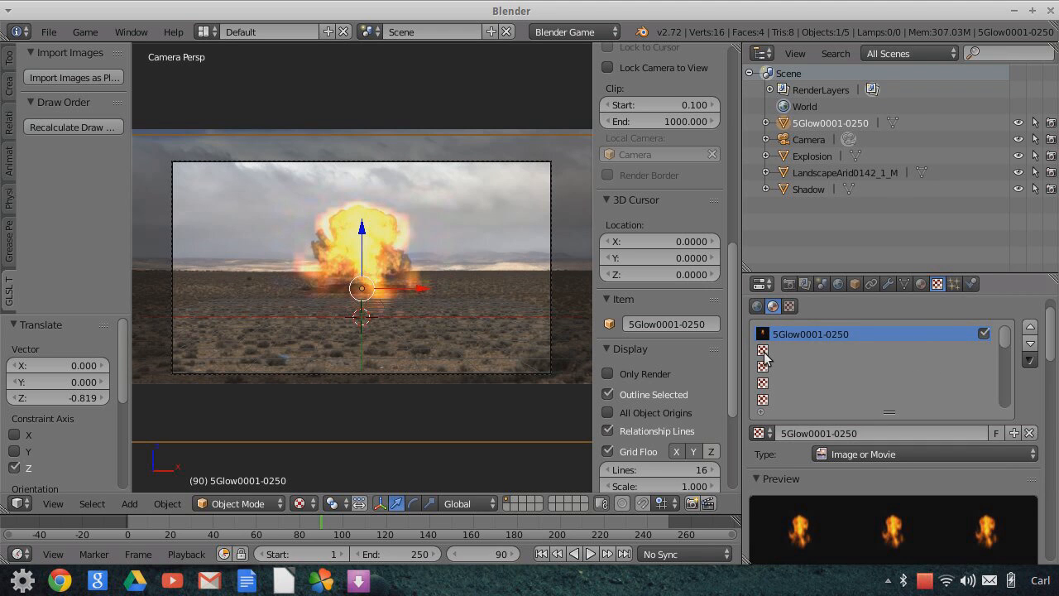
pyautogui.click(792, 350)
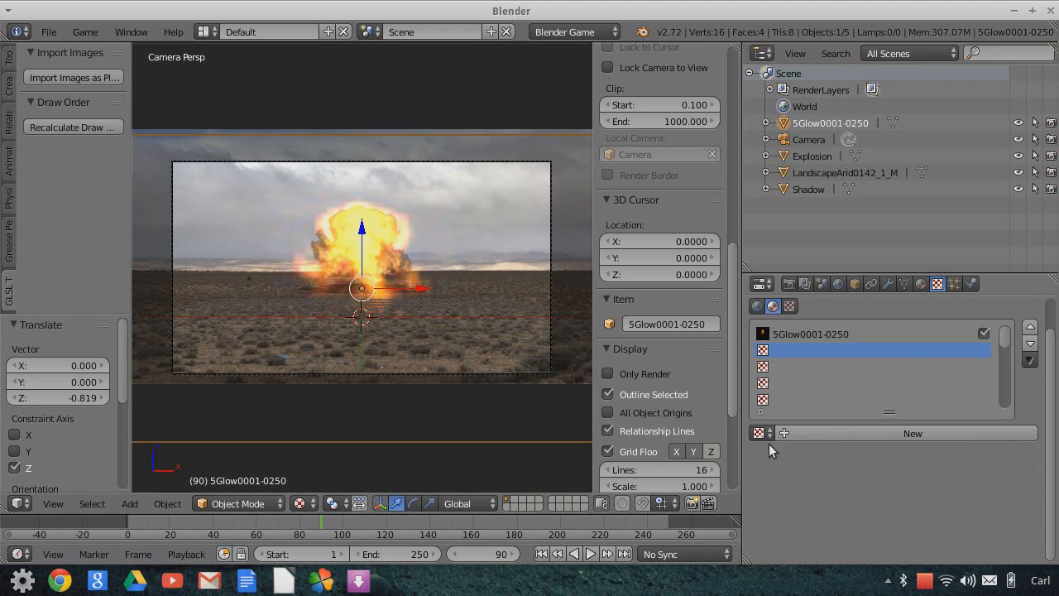
pyautogui.click(947, 432)
pyautogui.scroll(-5, 947, 474)
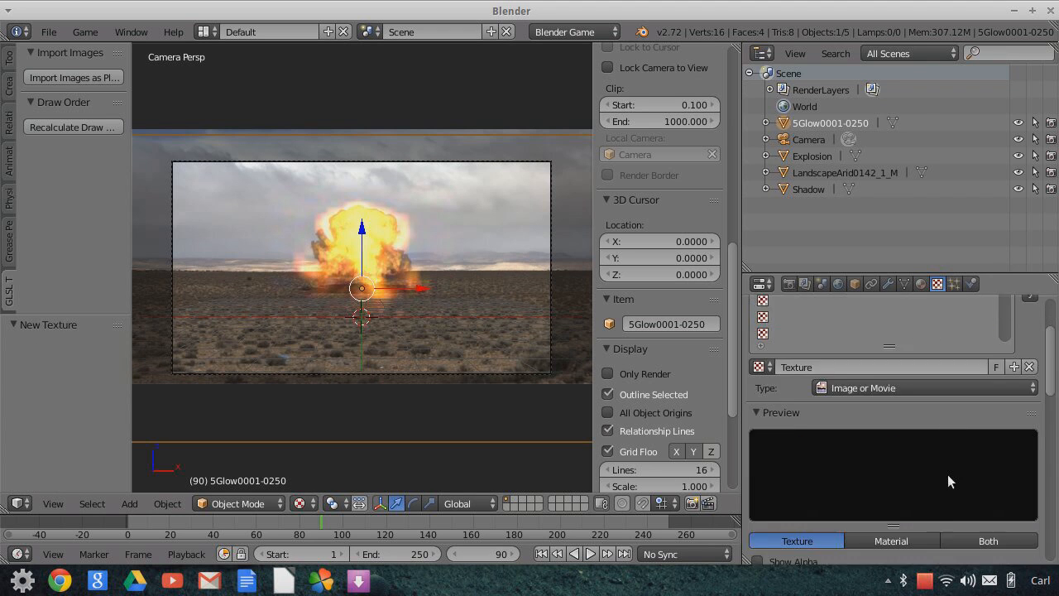
pyautogui.click(964, 506)
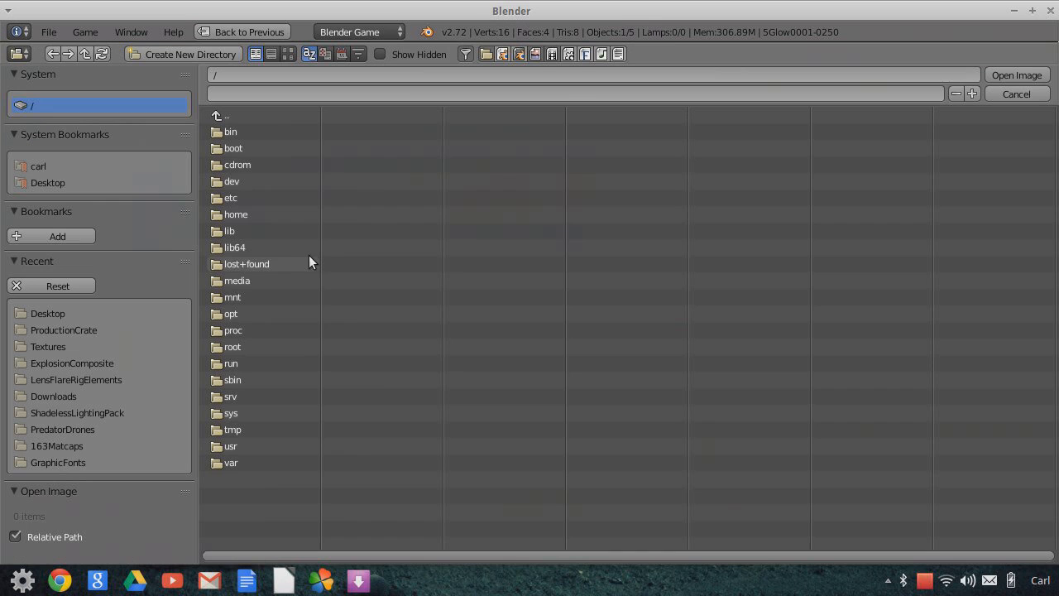
pyautogui.click(66, 184)
pyautogui.click(239, 147)
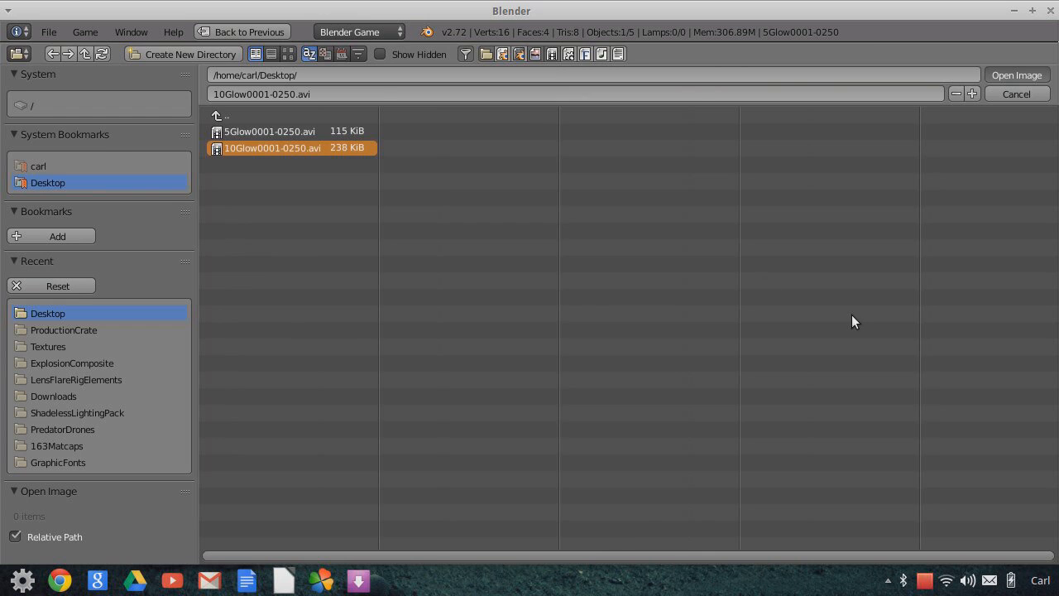
pyautogui.press('Return')
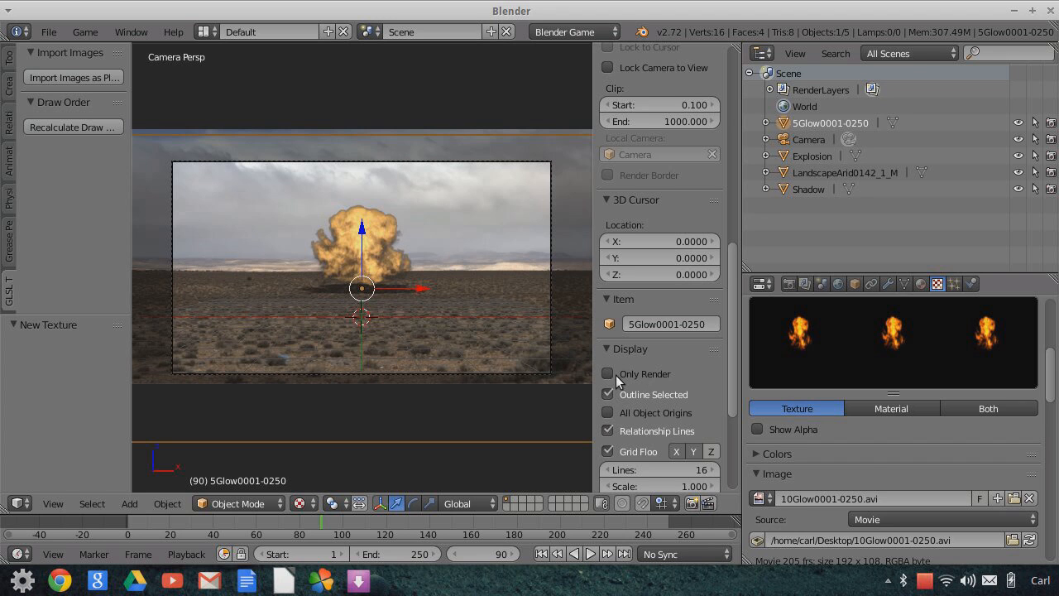
# - Enable Auto Refresh for the 10Glow movie texture and set its blend mode to Add
pyautogui.scroll(-10, 873, 469)
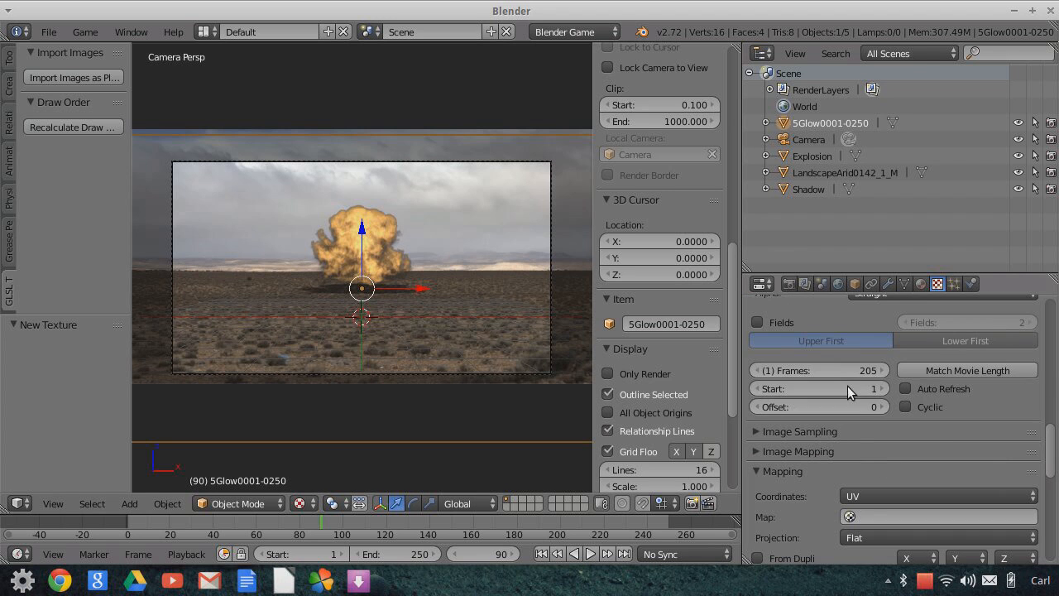
pyautogui.scroll(3, 837, 381)
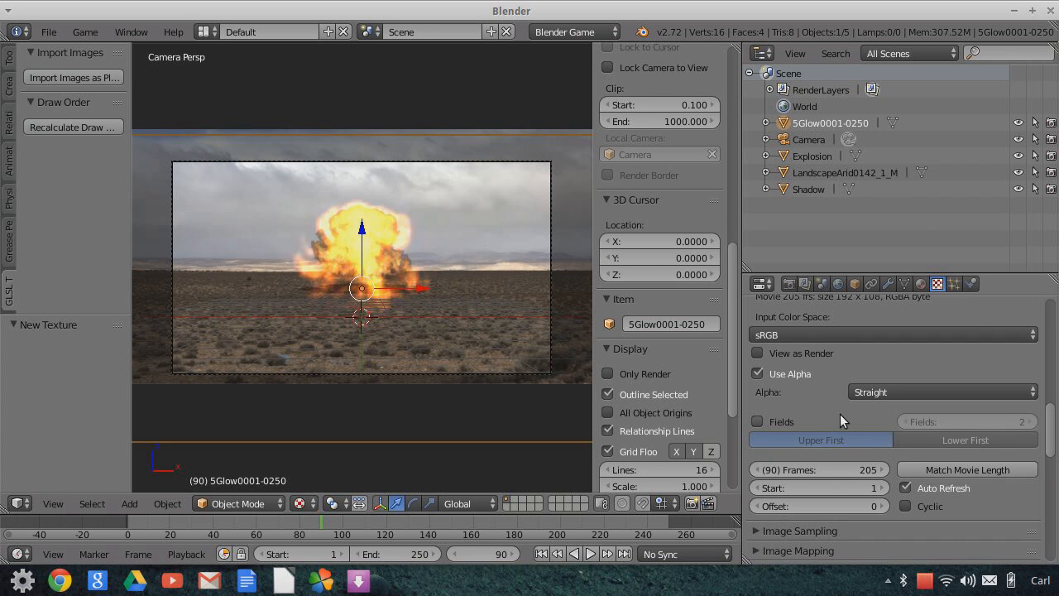
pyautogui.scroll(3, 839, 414)
pyautogui.scroll(8, 840, 415)
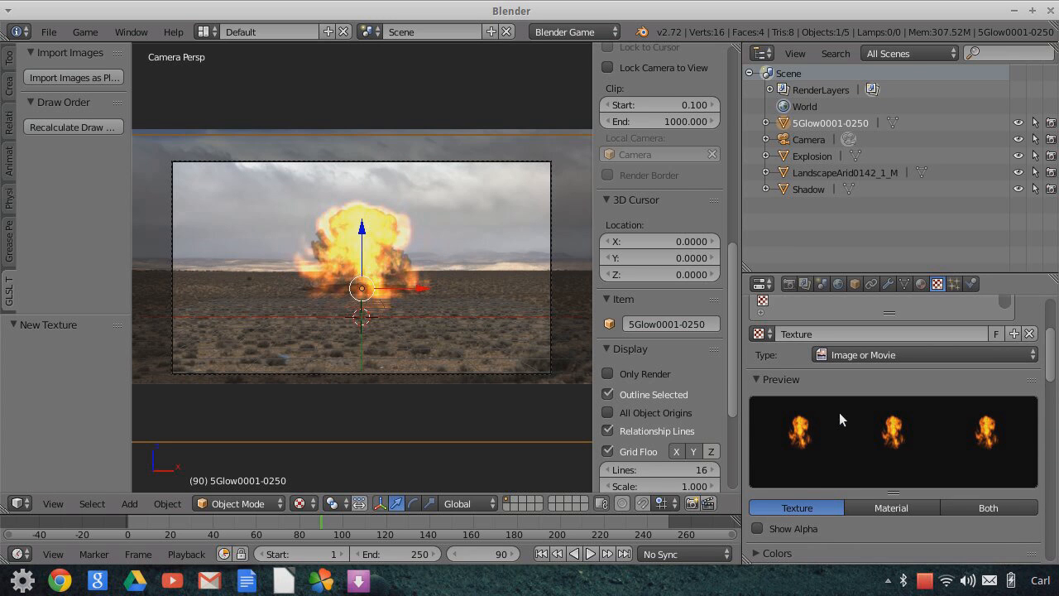
pyautogui.scroll(-15, 921, 486)
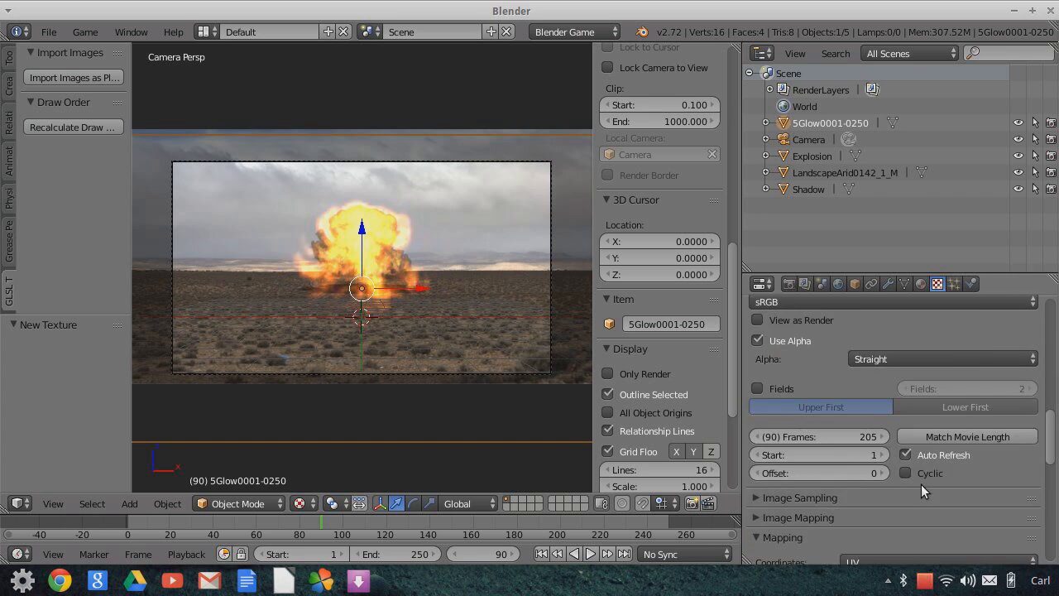
pyautogui.scroll(-10, 904, 487)
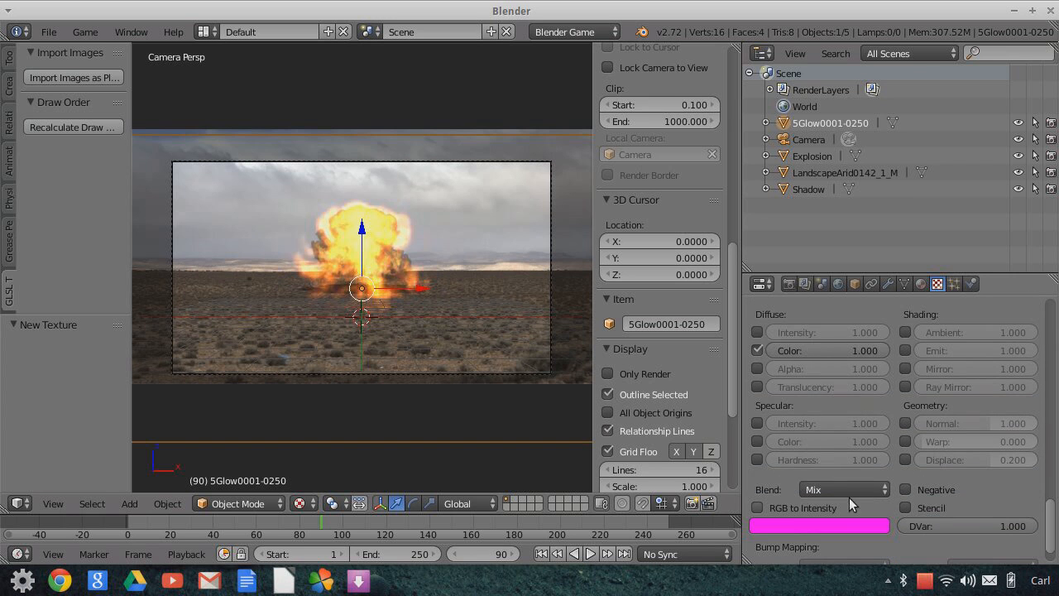
pyautogui.click(846, 489)
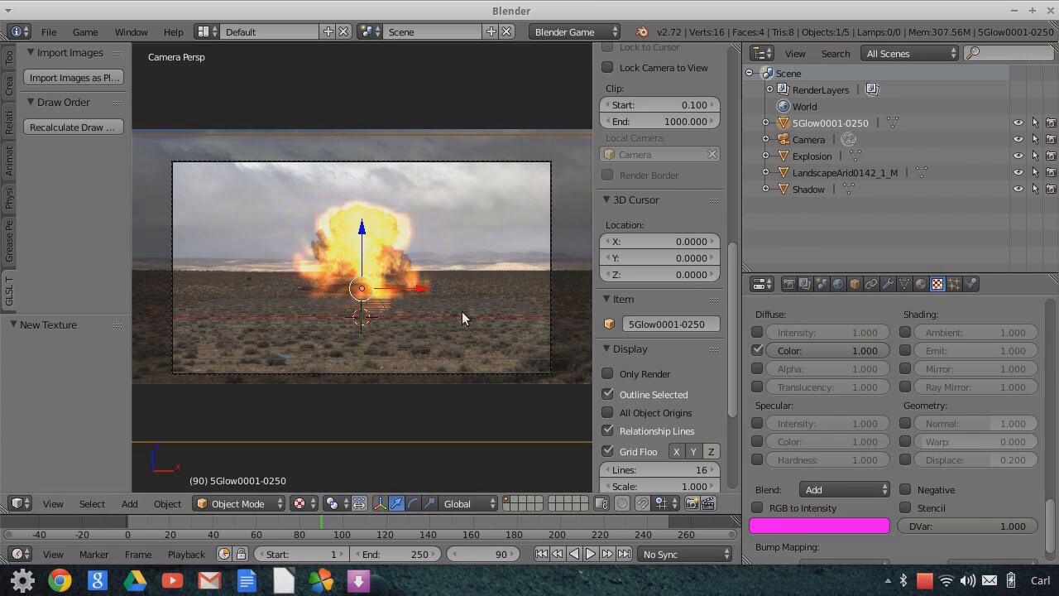
# - Scale the glow plane by about 0.84, raise it about 1.11 along Z, and scale its height by about 0.94
pyautogui.press('s')
pyautogui.click(364, 277)
pyautogui.press('g')
pyautogui.press('z')
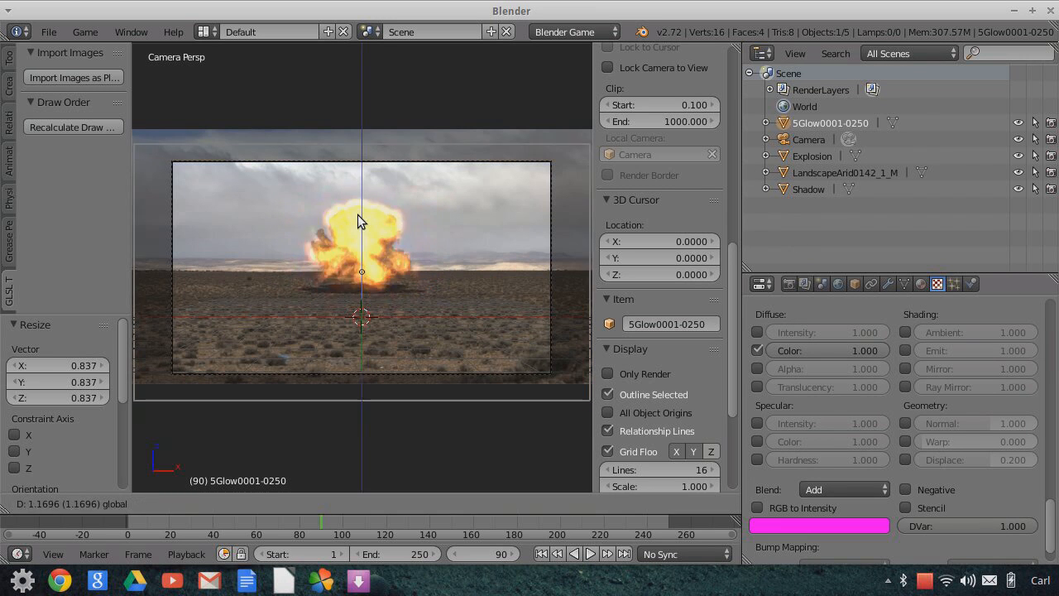
pyautogui.click(354, 215)
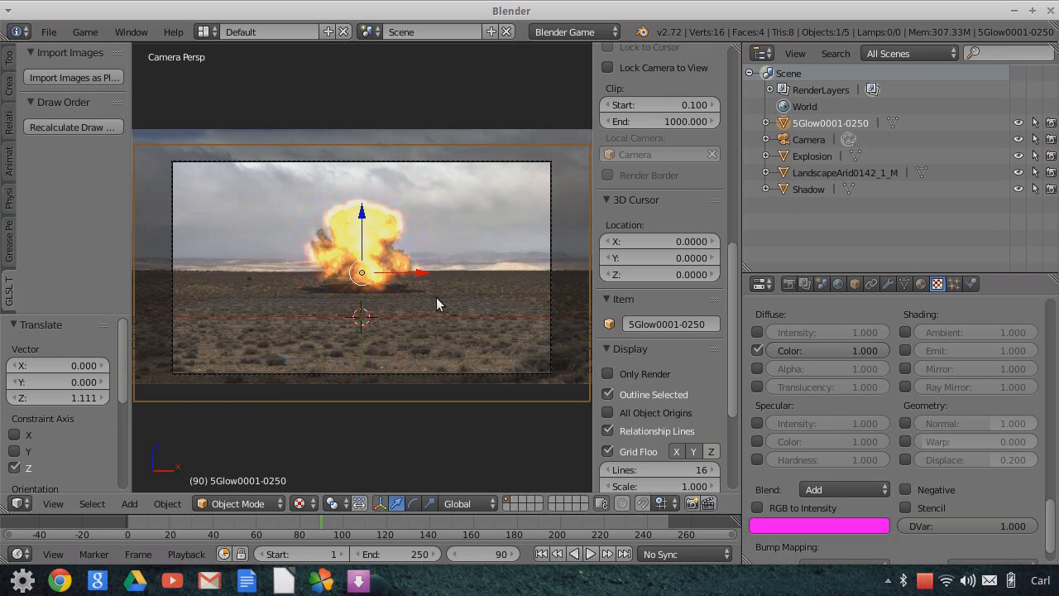
pyautogui.press('s')
pyautogui.click(431, 296)
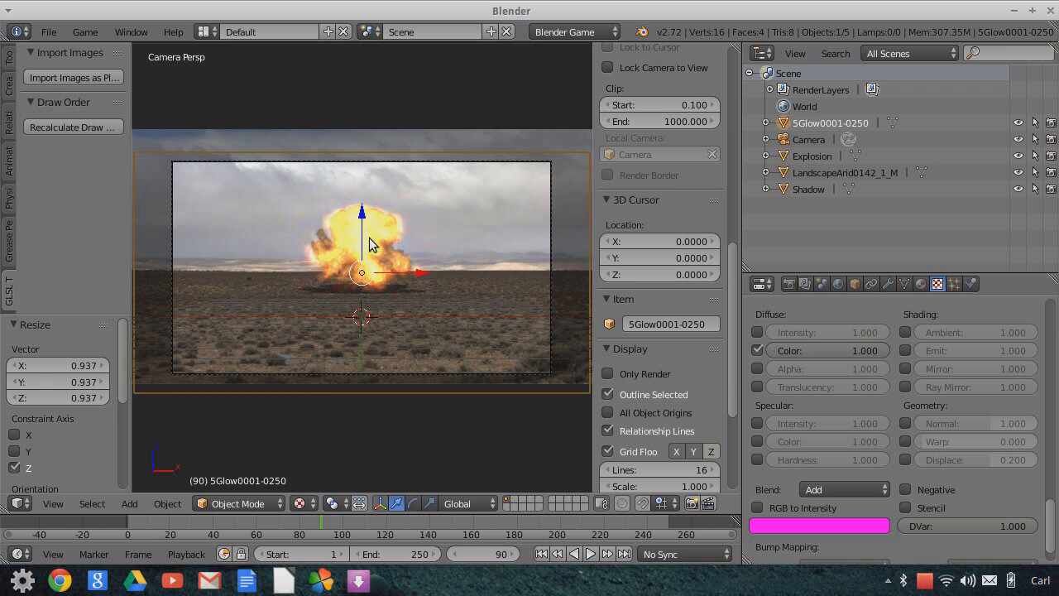
# - Rescale the glow plane slightly and raise it about 0.12 along Z to line it up with the explosion
pyautogui.press('s')
pyautogui.click(406, 266)
pyautogui.moveTo(364, 219); pyautogui.dragTo(363, 214)
pyautogui.click(424, 271)
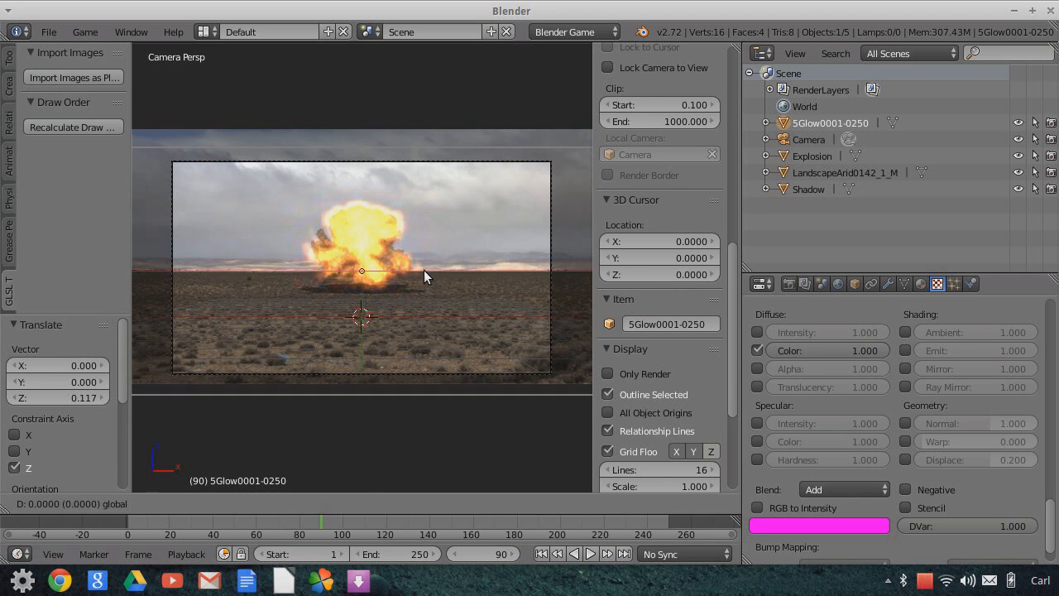
# - Enable nodes on the glow plane's material and split the 3D view to add a Node Editor beside it
pyautogui.click(921, 285)
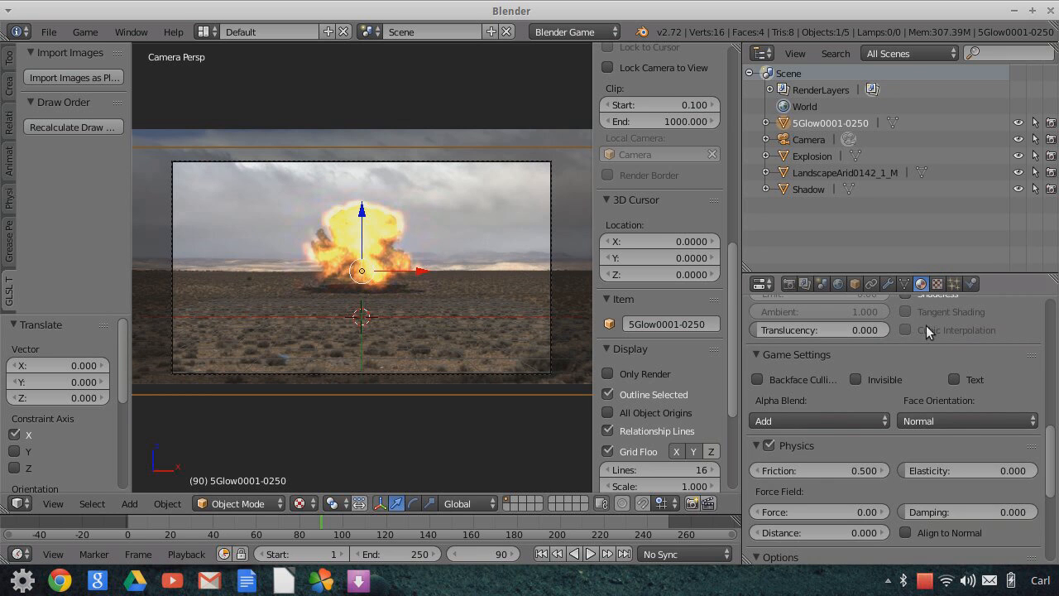
pyautogui.scroll(5, 940, 390)
pyautogui.scroll(6, 940, 390)
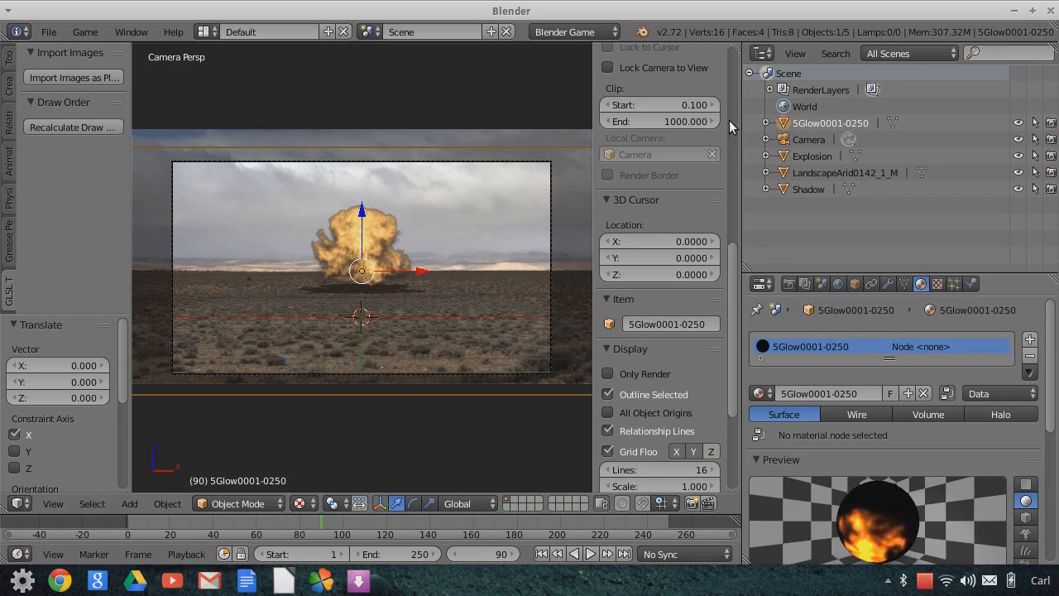
pyautogui.moveTo(737, 49); pyautogui.dragTo(468, 62)
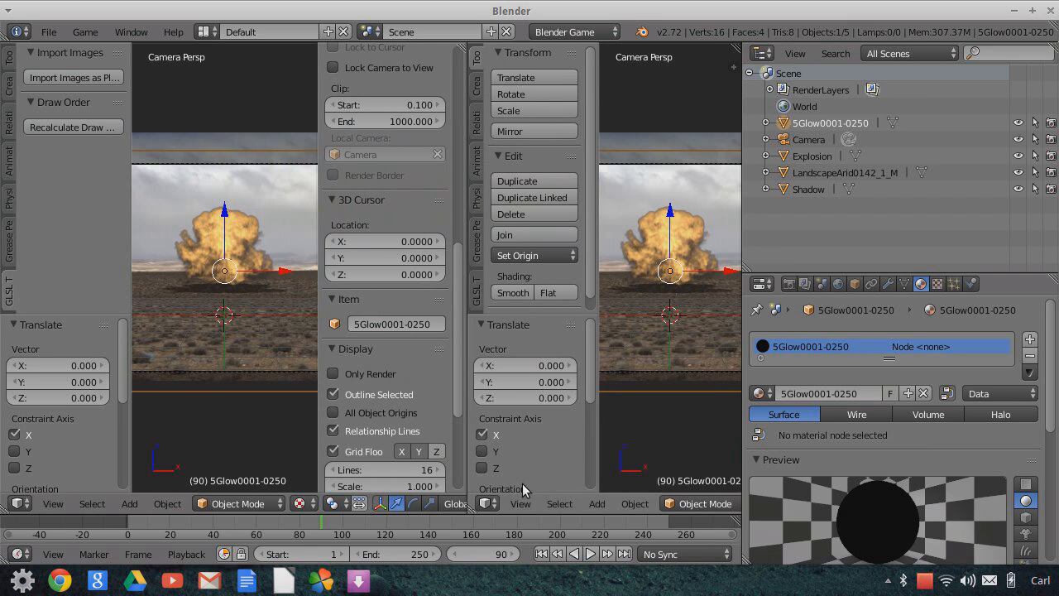
pyautogui.click(488, 503)
pyautogui.click(530, 301)
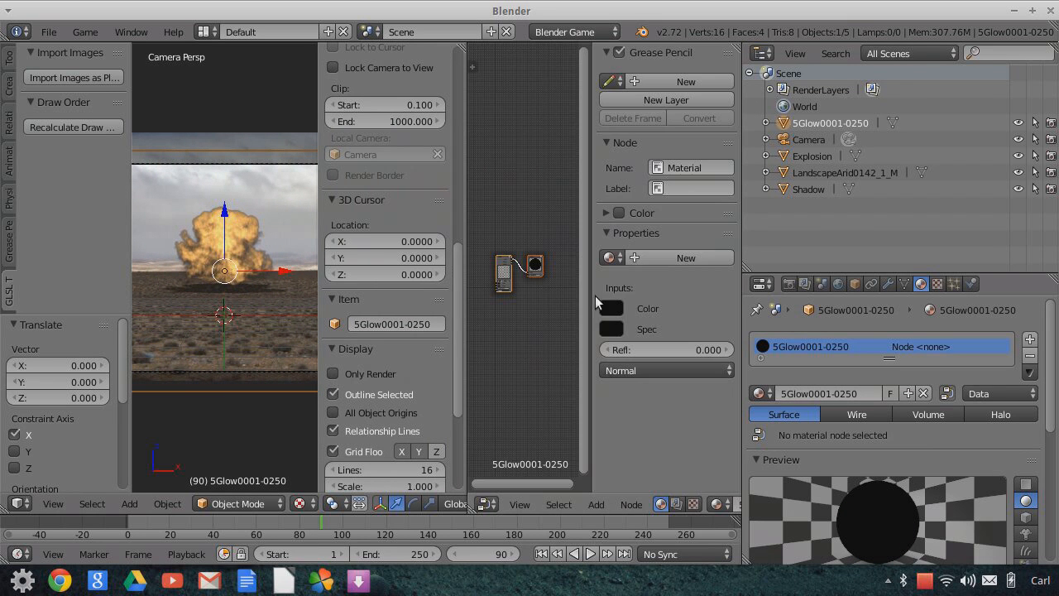
# - Hide the Node Editor's sidebar and move the Material node farther from the Output node
pyautogui.moveTo(591, 288); pyautogui.dragTo(800, 321)
pyautogui.scroll(3, 610, 338)
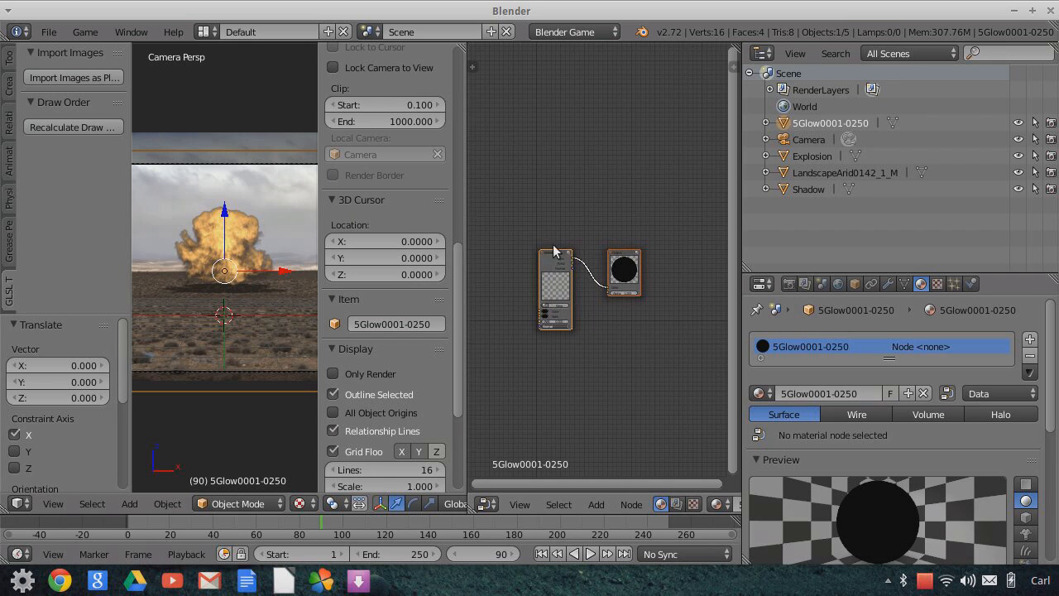
pyautogui.click(493, 269)
pyautogui.press('g')
pyautogui.click(435, 281)
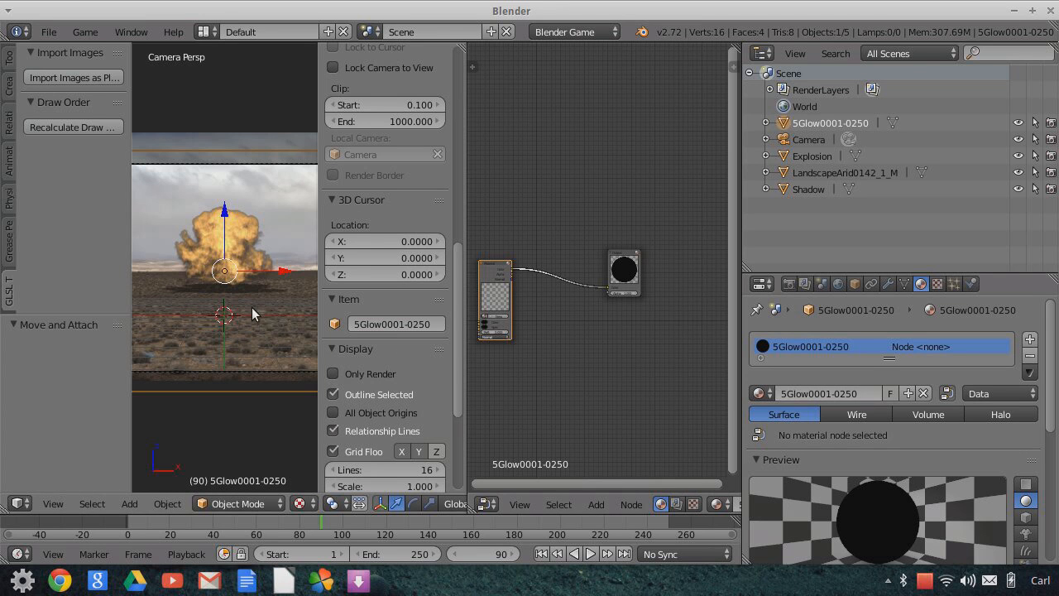
# - Assign the existing 5Glow0001-0250 material to the Material node
pyautogui.scroll(4, 567, 366)
pyautogui.moveTo(567, 359); pyautogui.dragTo(640, 358, button='middle')
pyautogui.scroll(3, 636, 361)
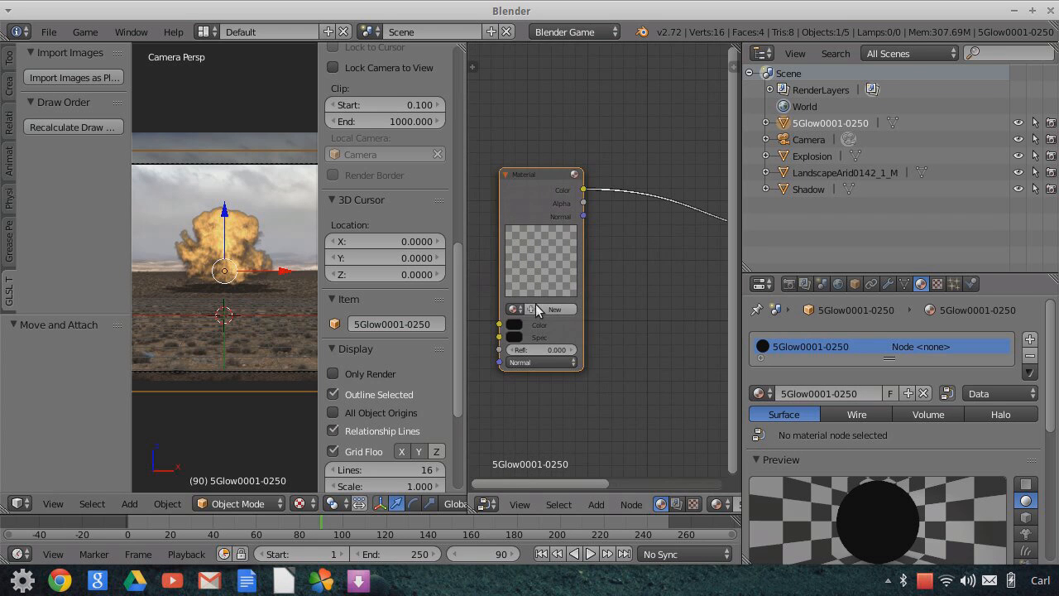
pyautogui.click(514, 308)
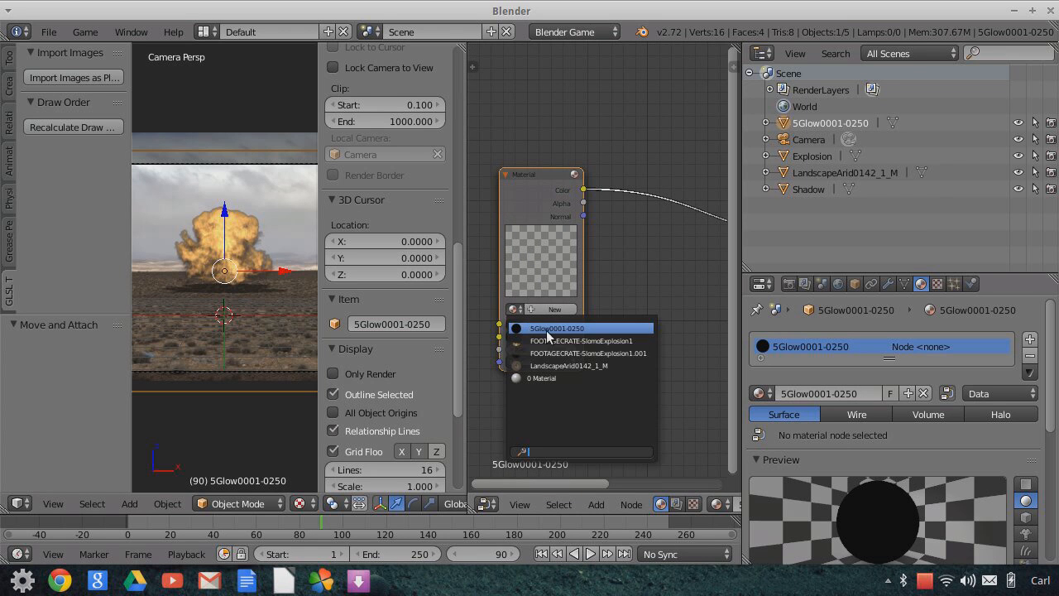
pyautogui.press('Return')
# - Add an RGB Curves node and insert it on the link between the Material and Output nodes
pyautogui.scroll(-2, 663, 285)
pyautogui.moveTo(663, 285); pyautogui.dragTo(502, 284, button='middle')
pyautogui.click(595, 503)
pyautogui.moveTo(647, 437)
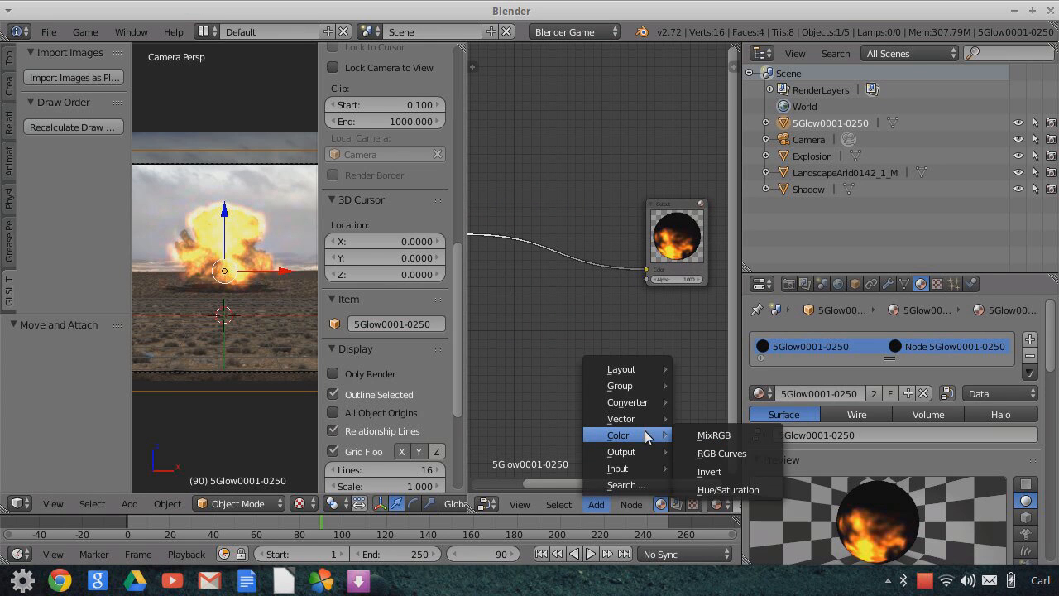
pyautogui.click(721, 453)
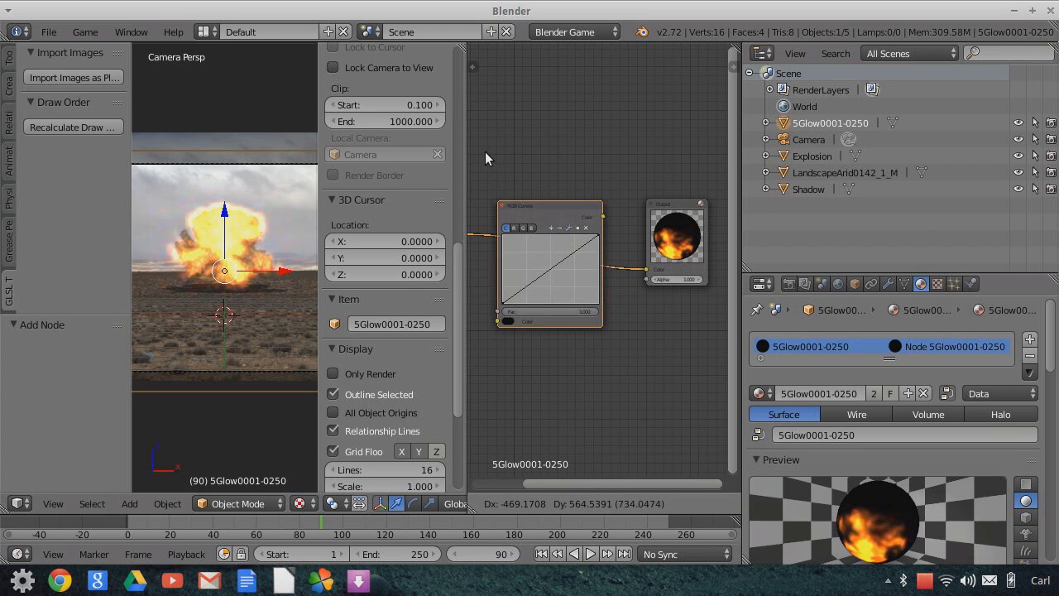
pyautogui.click(603, 264)
# - Pull the combined curve down to about X 0.65, Y 0.275 and raise the red curve to about X 0.35, Y 0.68
pyautogui.scroll(-2, 618, 346)
pyautogui.scroll(3, 539, 257)
pyautogui.moveTo(555, 233); pyautogui.dragTo(574, 250)
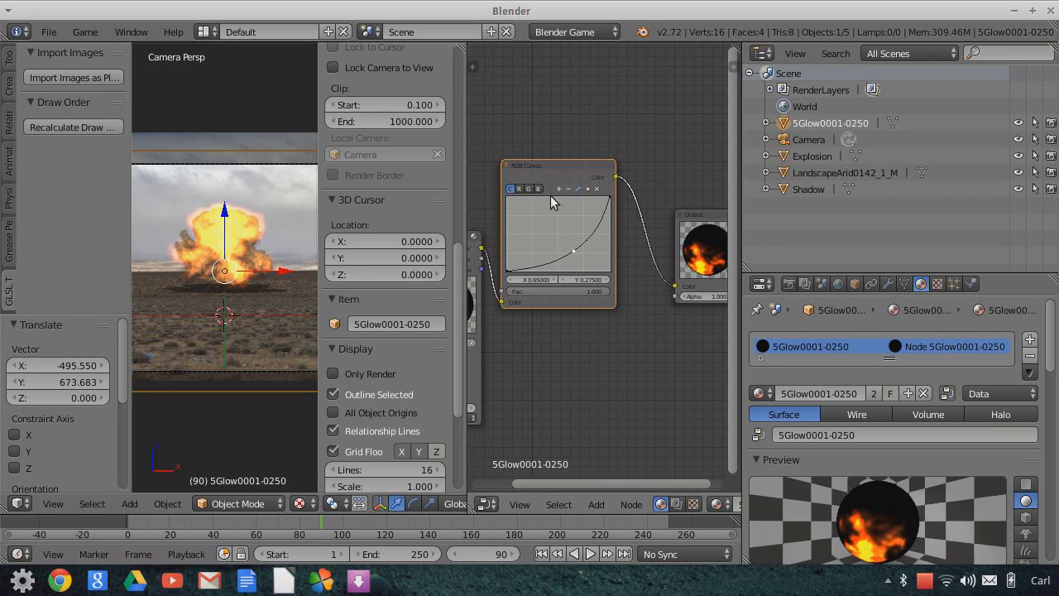
pyautogui.click(518, 189)
pyautogui.moveTo(558, 241); pyautogui.dragTo(541, 221)
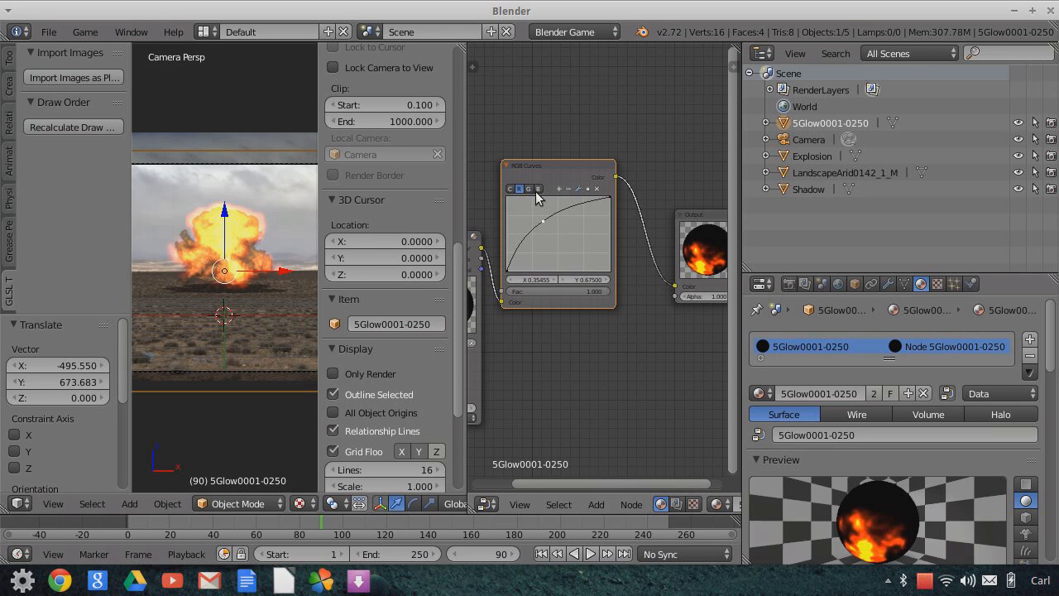
# - Lower the middle of the blue curve slightly and bring the combined curve's point down to about Y 0.26
pyautogui.click(537, 188)
pyautogui.moveTo(558, 232); pyautogui.dragTo(563, 237)
pyautogui.click(510, 189)
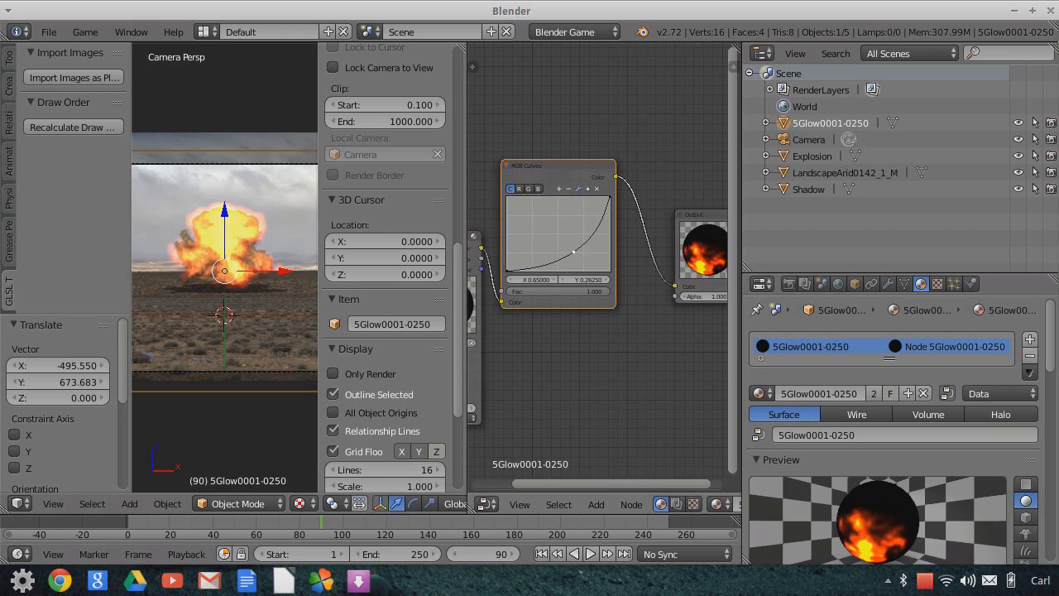
# - Scale the glow plane by about 0.93 and merge the Node Editor area back into the 3D view
pyautogui.scroll(2, 241, 287)
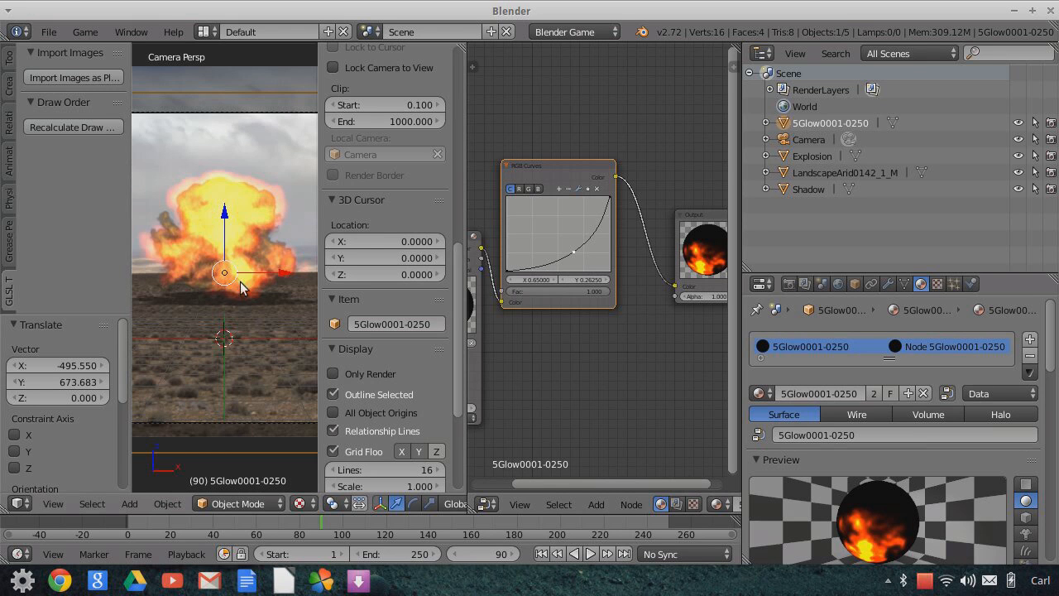
pyautogui.press('s')
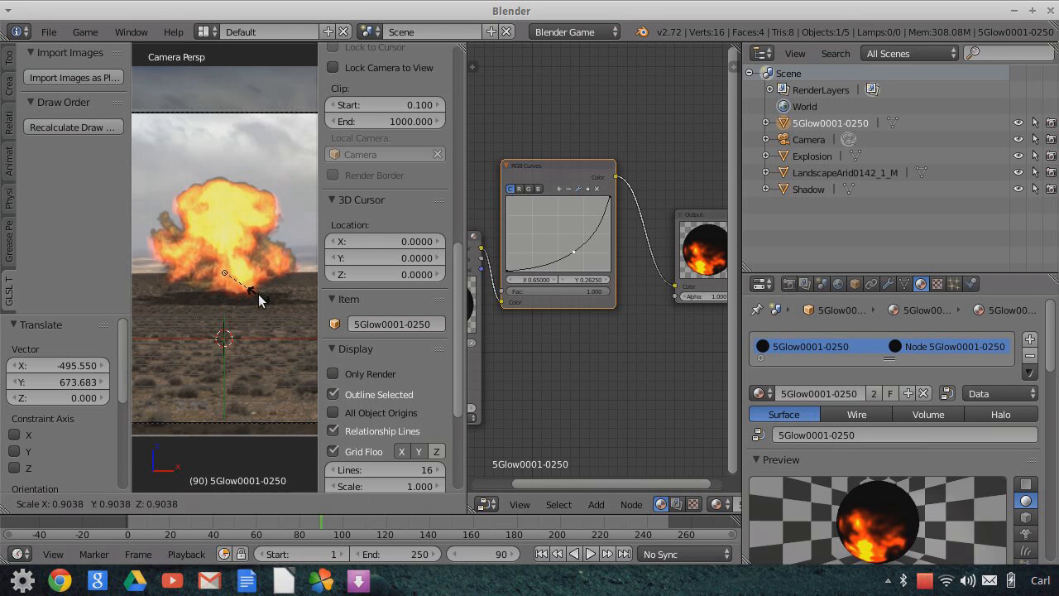
pyautogui.click(261, 295)
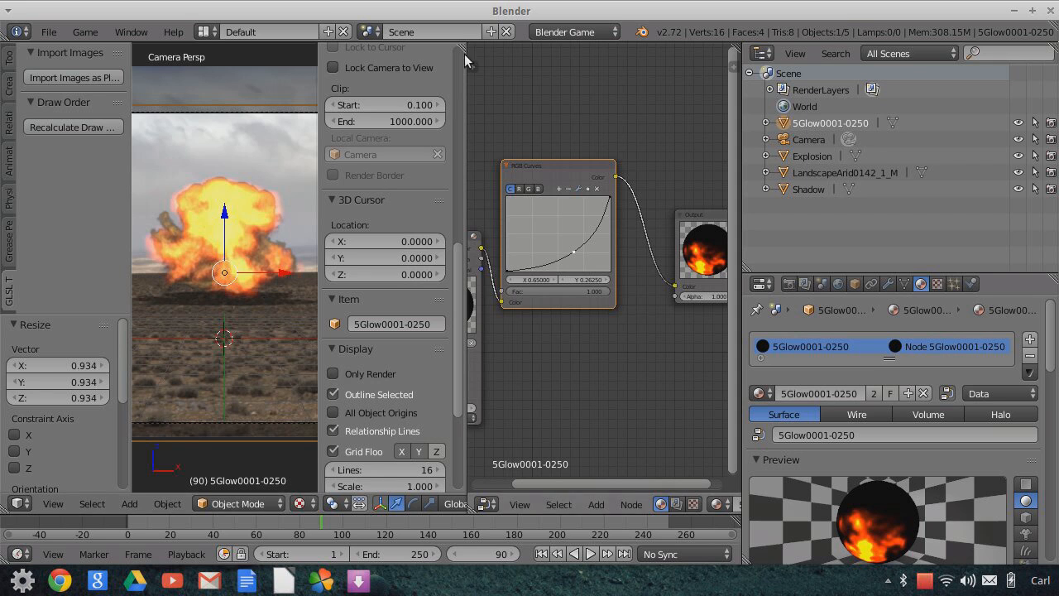
pyautogui.moveTo(462, 44); pyautogui.dragTo(604, 142)
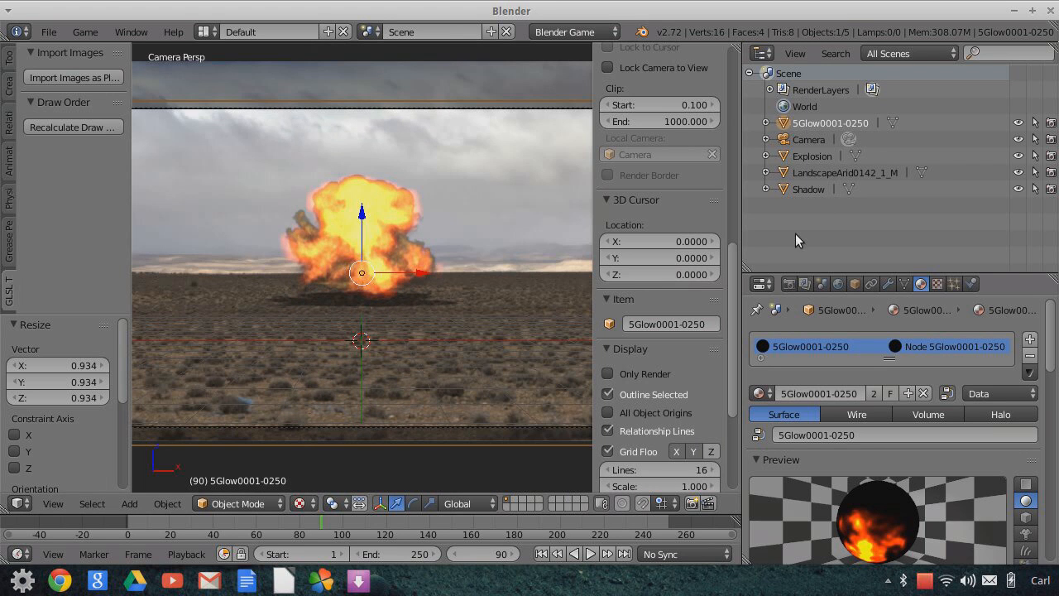
# - Select the Explosion, 5Glow0001-0250, LandscapeArid0142_1_M and Shadow planes and recalculate their draw order
pyautogui.click(786, 137)
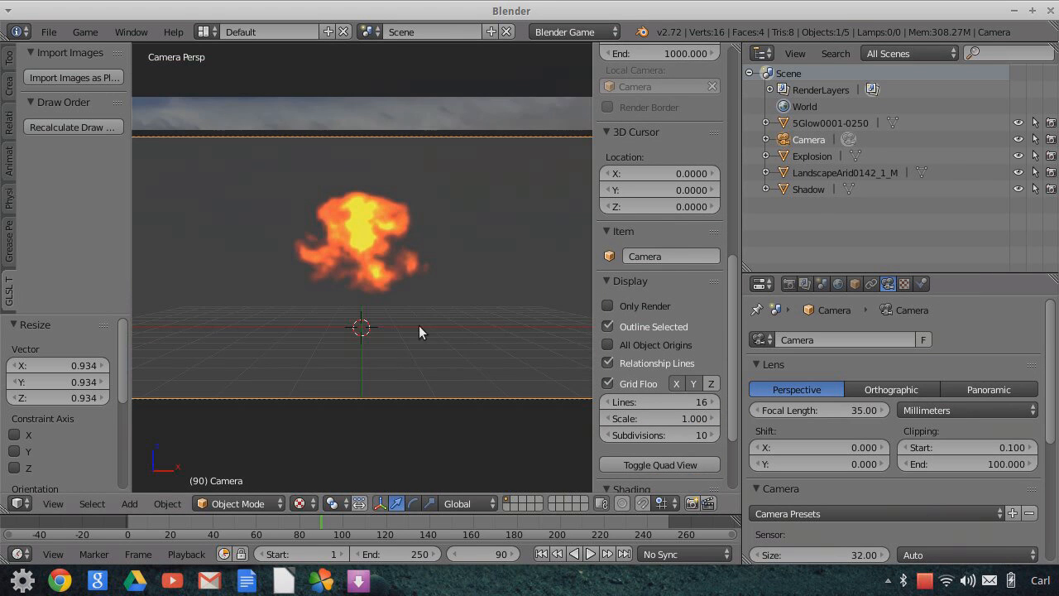
pyautogui.moveTo(416, 272); pyautogui.dragTo(529, 277, button='middle')
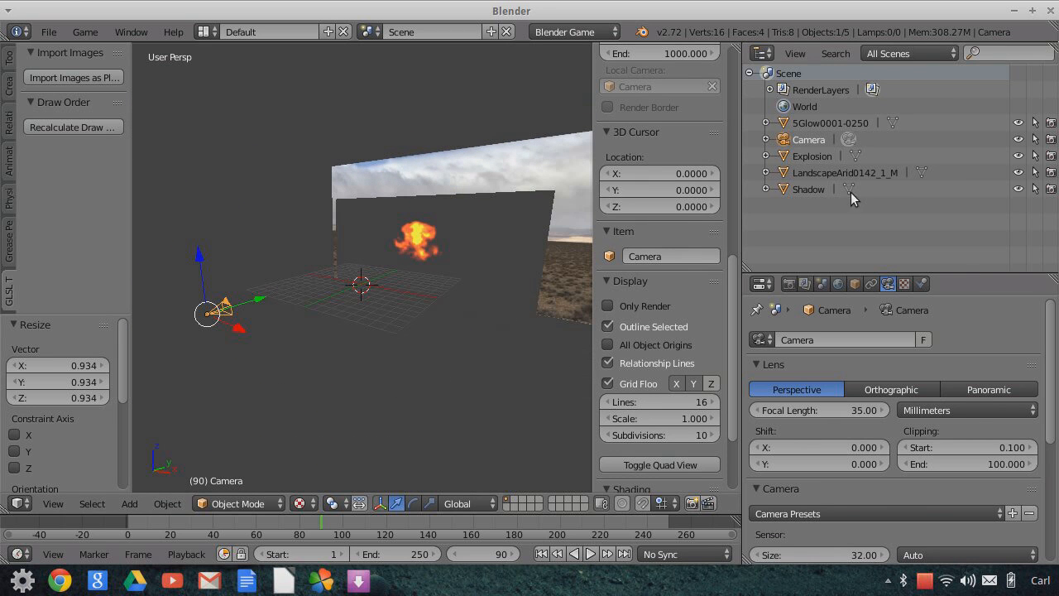
pyautogui.click(787, 156)
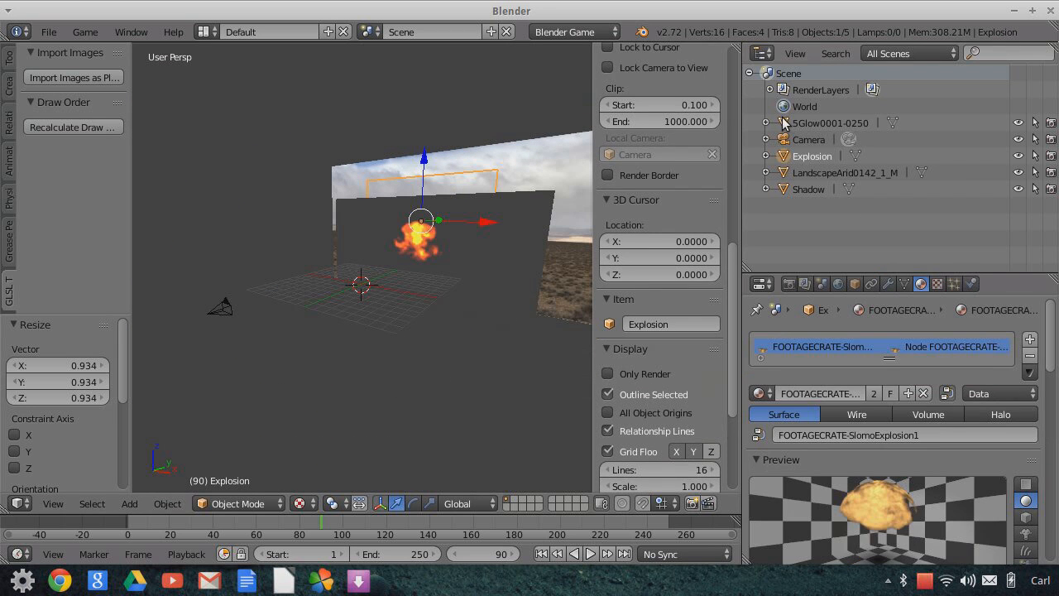
pyautogui.keyDown('shift'); pyautogui.click(782, 120); pyautogui.keyUp('shift')
pyautogui.keyDown('shift'); pyautogui.click(785, 172); pyautogui.keyUp('shift')
pyautogui.keyDown('shift'); pyautogui.click(784, 186); pyautogui.keyUp('shift')
pyautogui.click(73, 127)
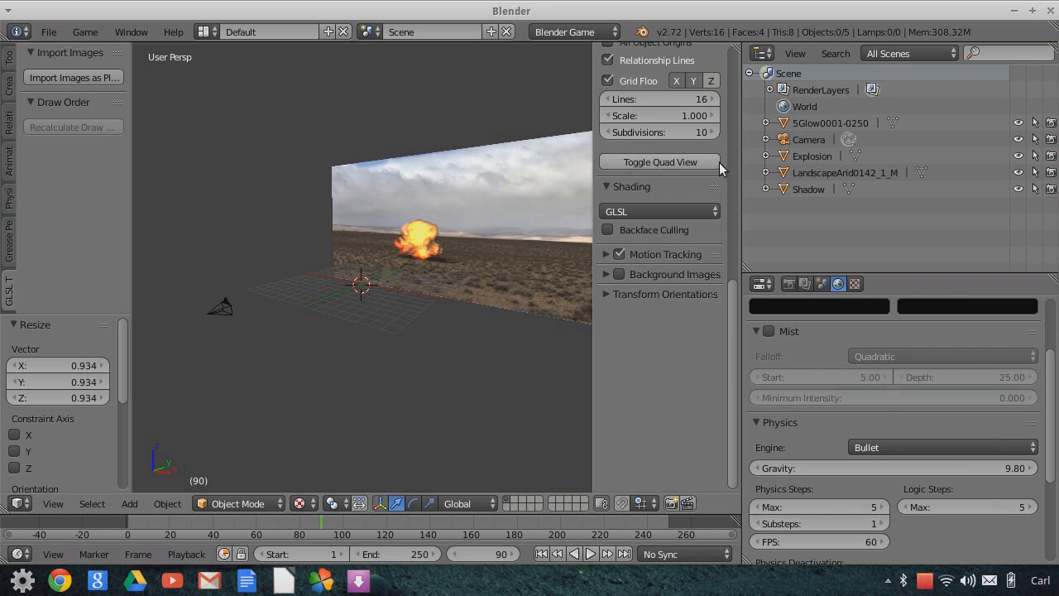
# - Select the camera and return to the active camera's view
pyautogui.rightClick(220, 308)
pyautogui.click(60, 505)
pyautogui.click(75, 442)
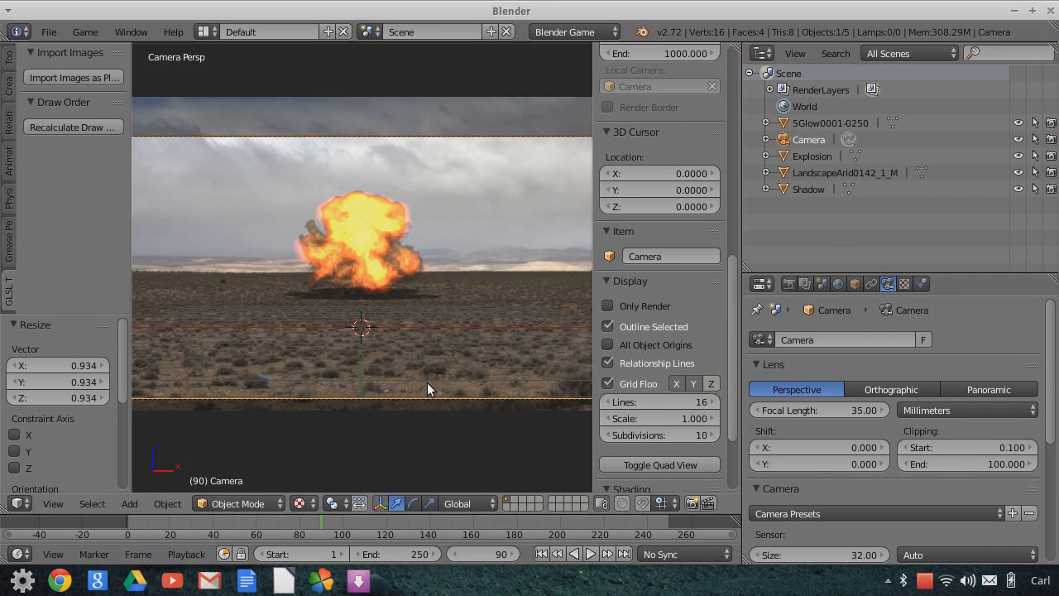
# - Play the animation to preview the explosion with its glow and stop it
pyautogui.click(541, 554)
pyautogui.click(590, 553)
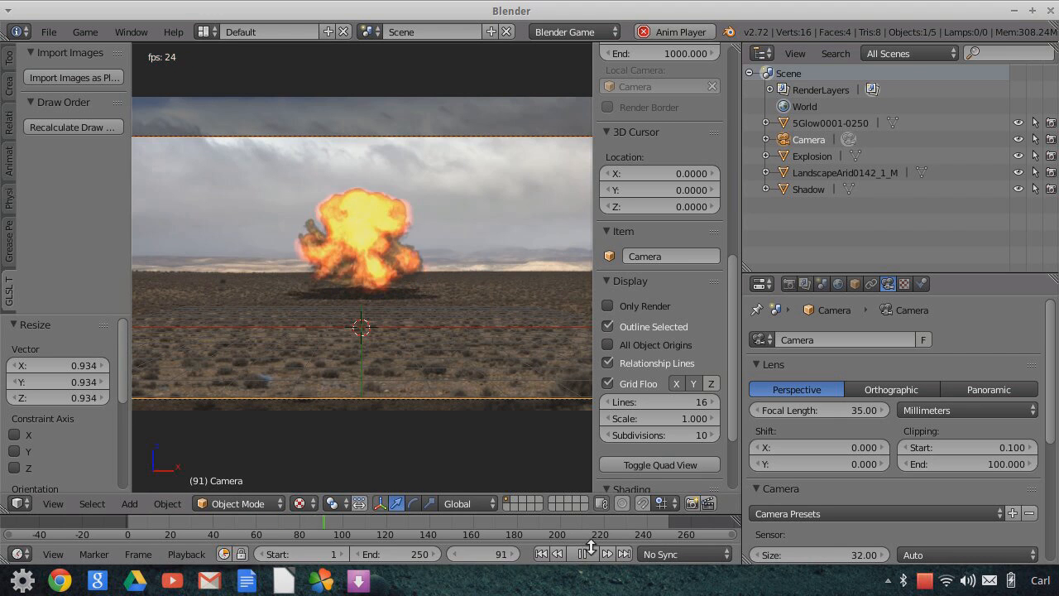
pyautogui.hotkey('alt', 'a')
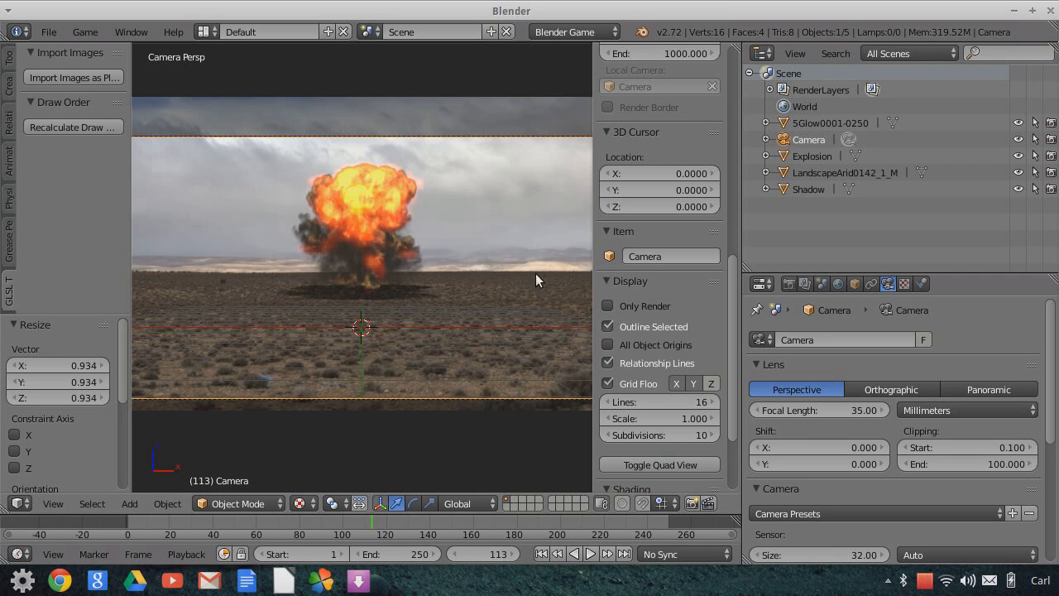
# - Switch to the movie player, play Explosion2.avi as a reference and minimize it to return to Blender
pyautogui.click(890, 579)
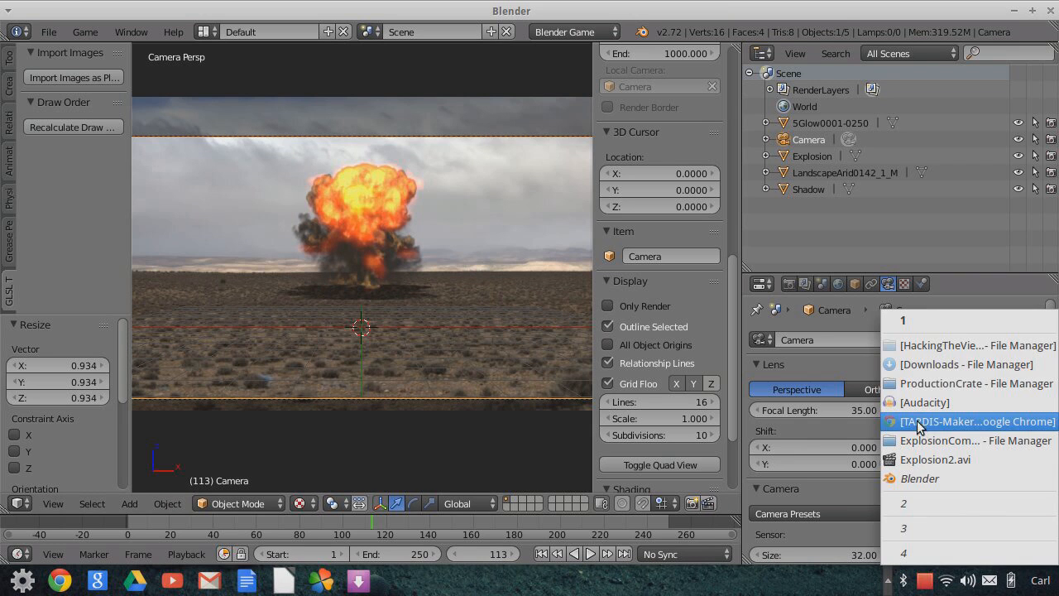
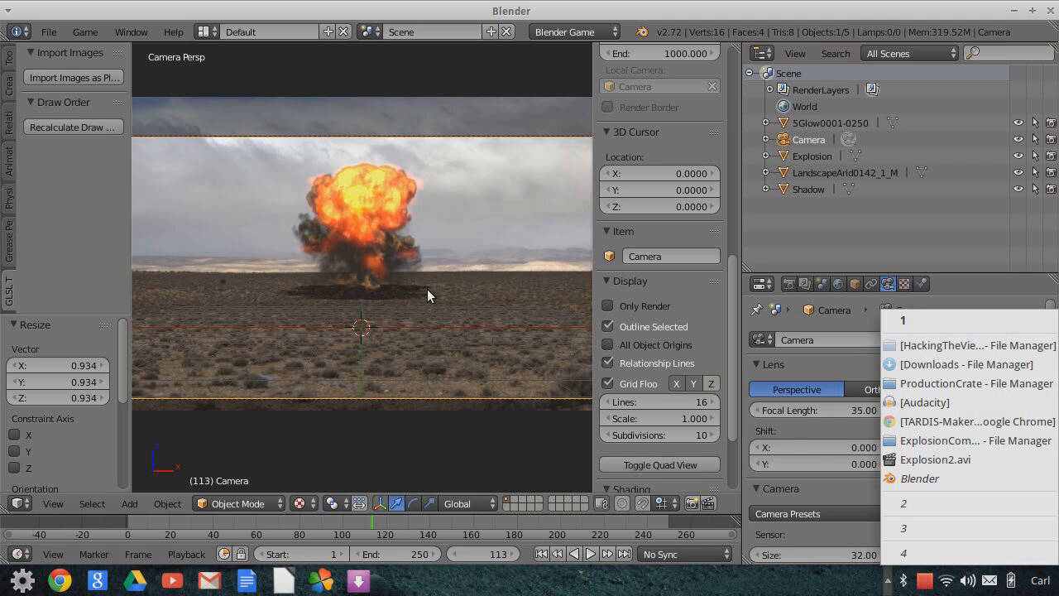
pyautogui.click(939, 459)
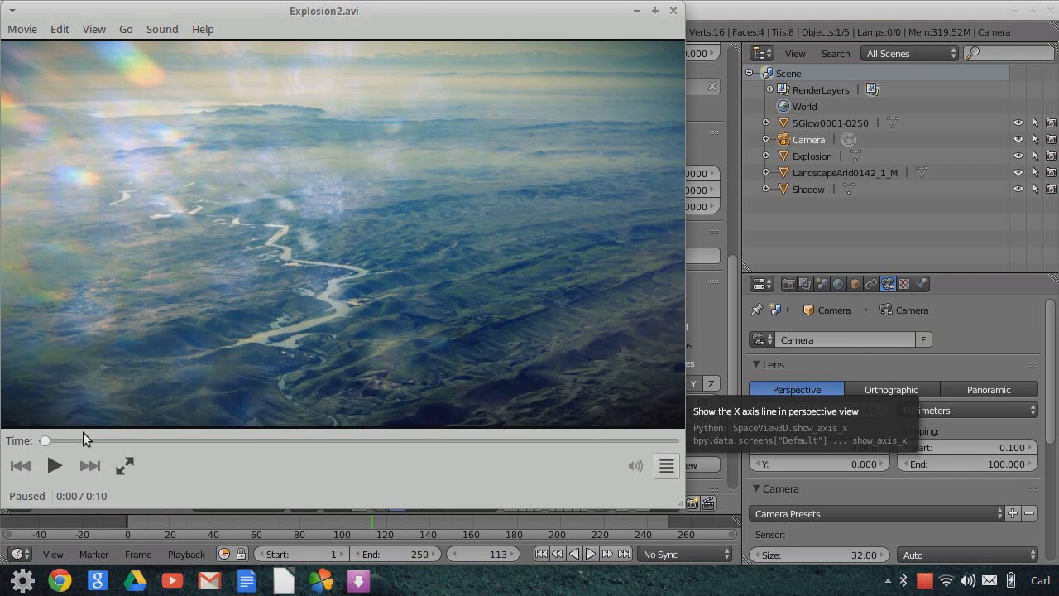
pyautogui.click(55, 466)
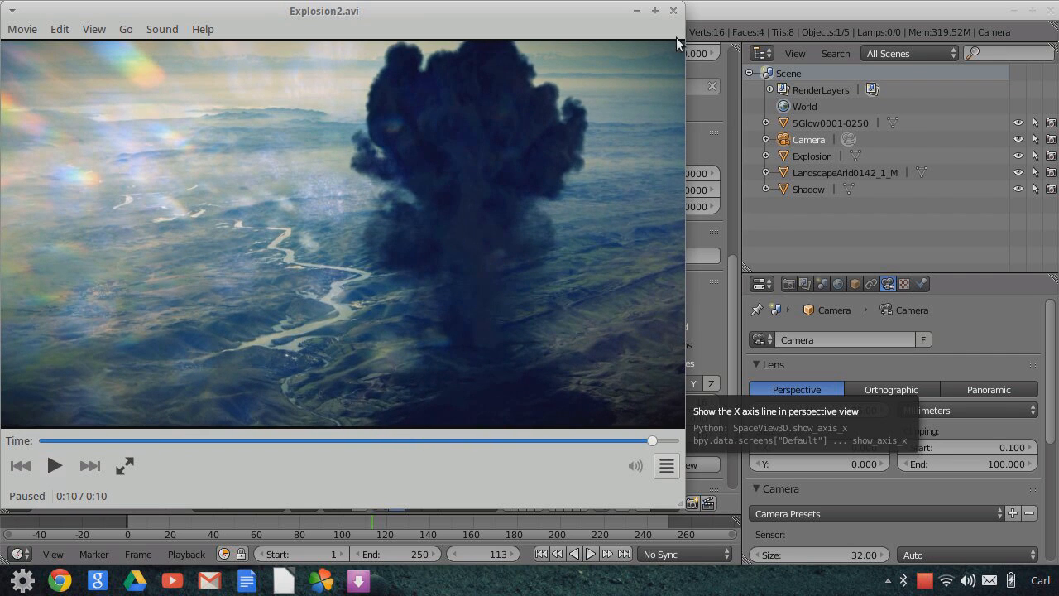
pyautogui.click(637, 14)
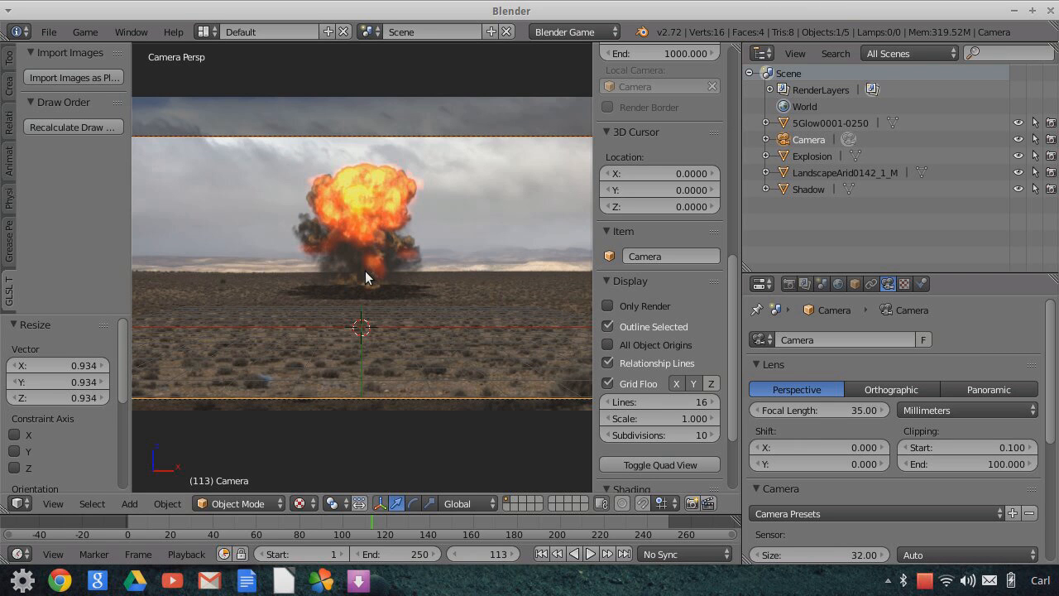
# - Scrub through the timeline to frame 146 to examine how the glow matches the darkening smoke
pyautogui.scroll(-2, 425, 304)
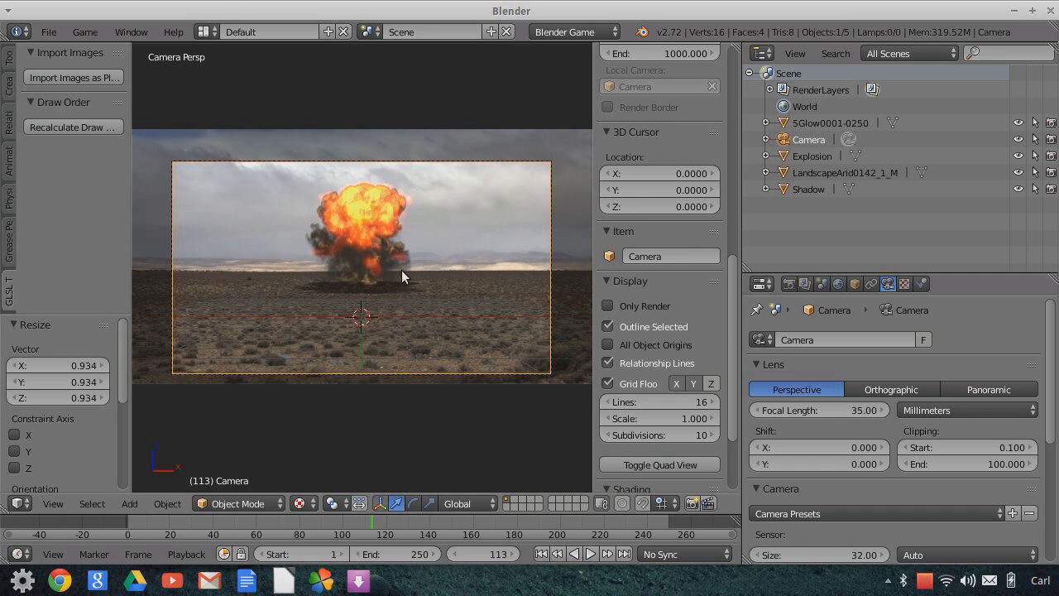
pyautogui.moveTo(427, 532); pyautogui.dragTo(476, 536)
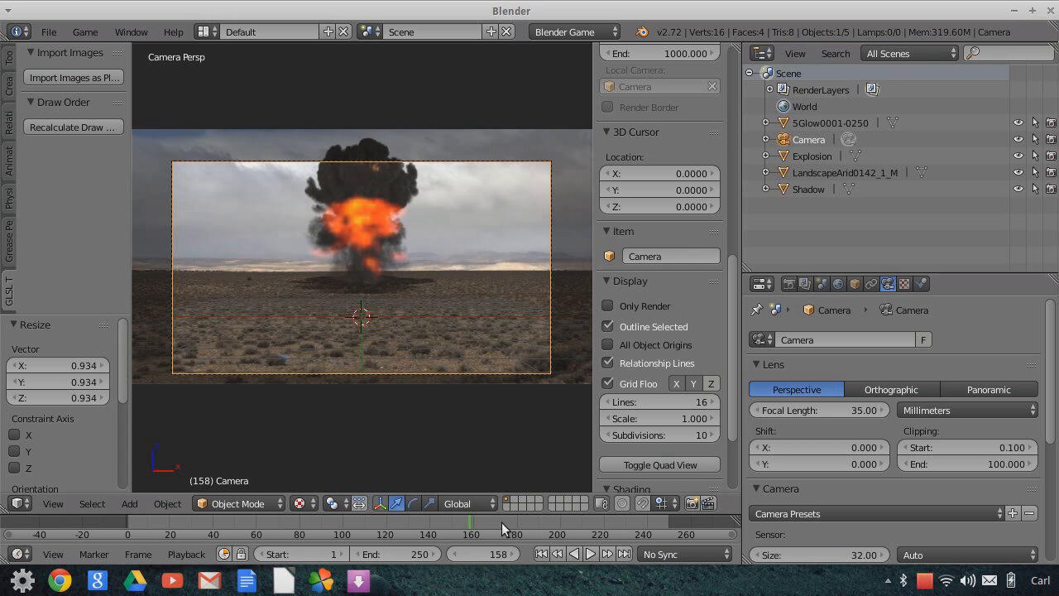
pyautogui.click(442, 521)
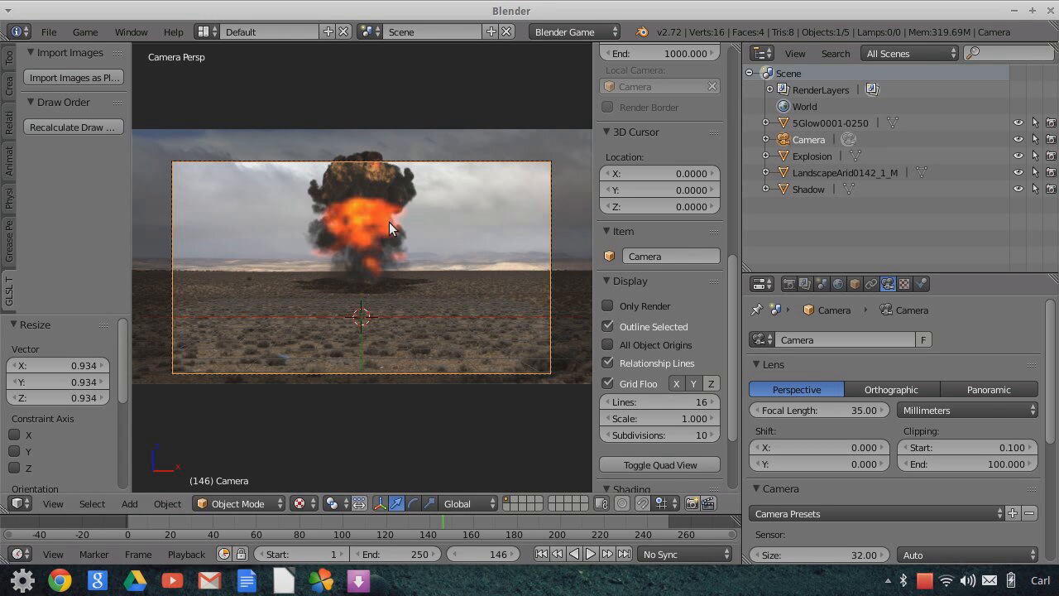
# - Select the 5Glow0001-0250 plane and set the movie frame count of its second texture slot, Texture, to 250
pyautogui.rightClick(412, 247)
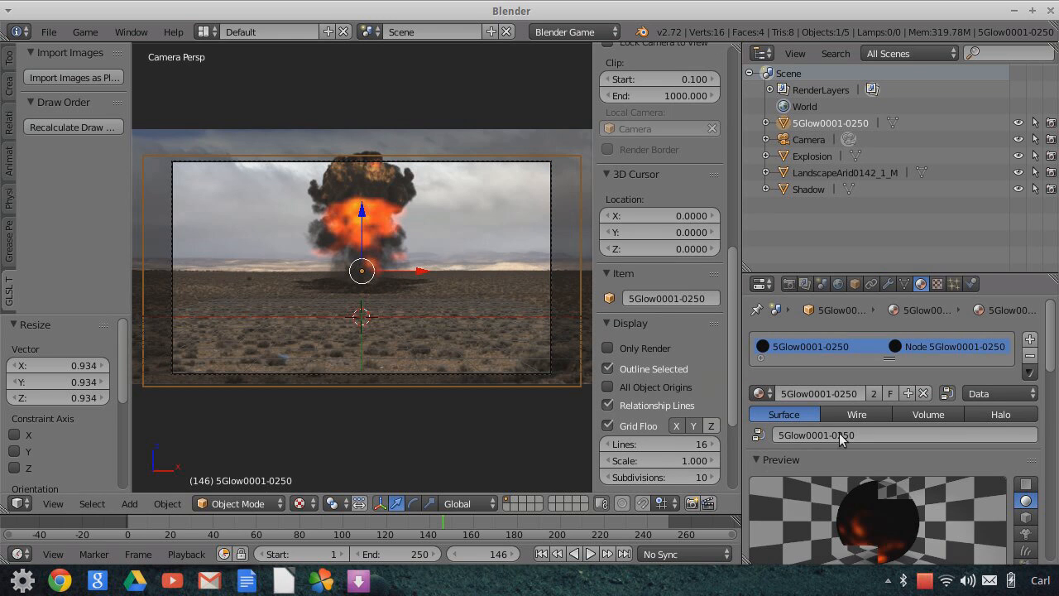
pyautogui.scroll(-10, 957, 495)
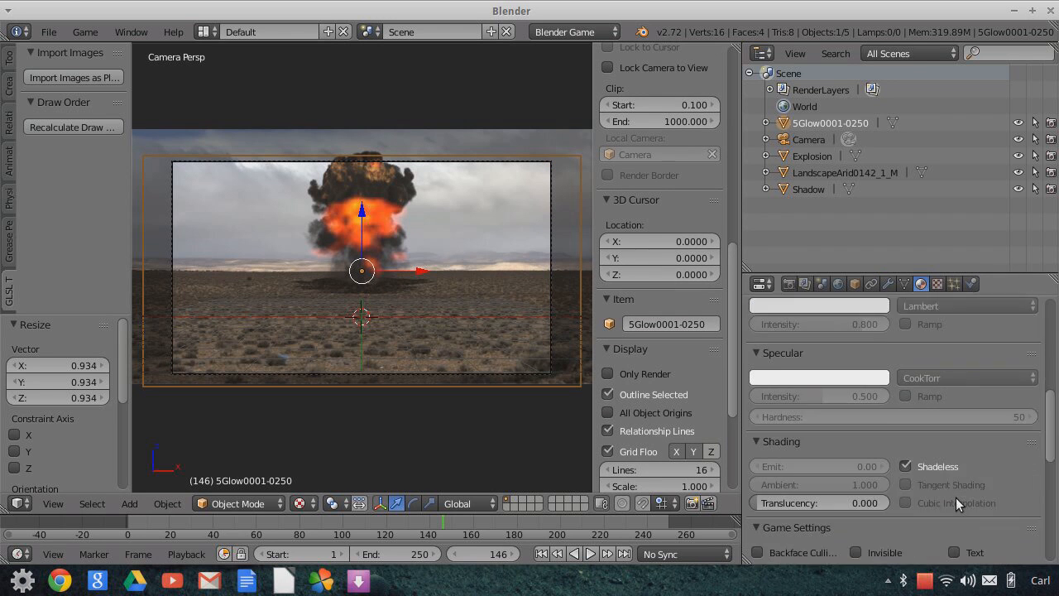
pyautogui.scroll(-2, 953, 498)
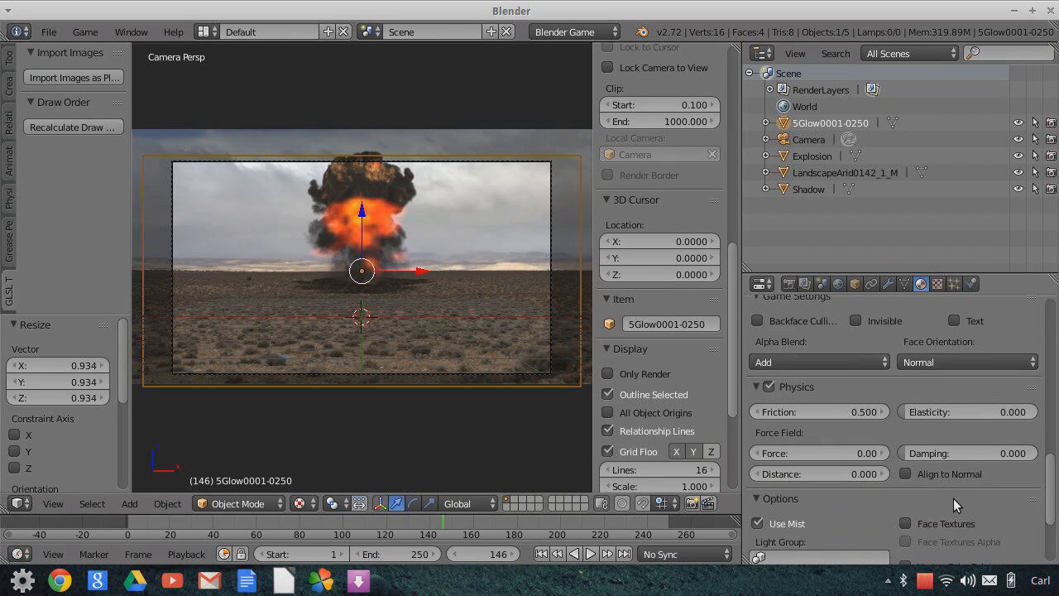
pyautogui.click(937, 284)
pyautogui.scroll(-1, 923, 457)
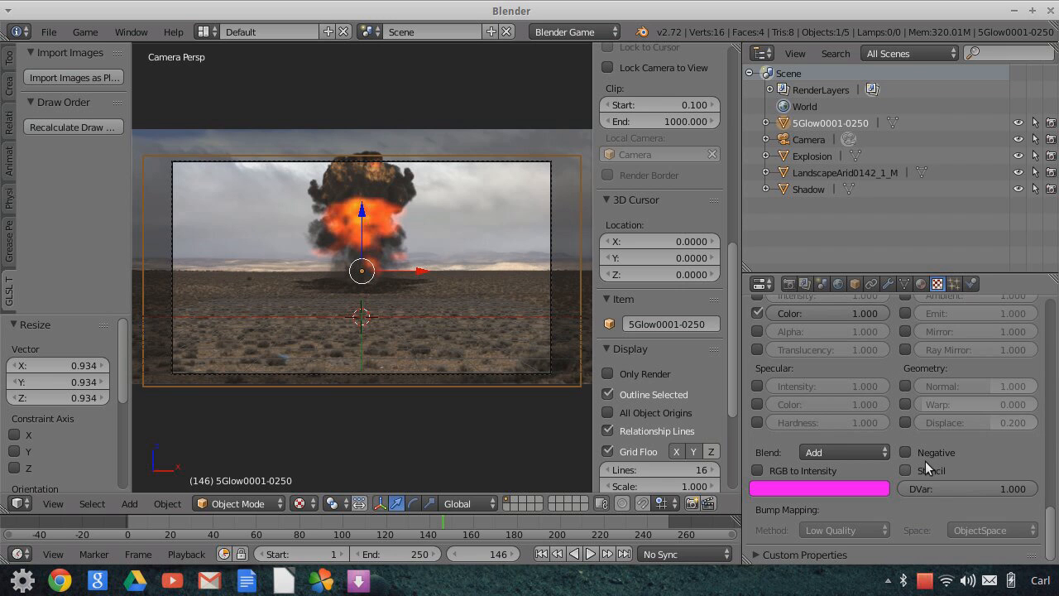
pyautogui.scroll(4, 937, 486)
pyautogui.scroll(10, 937, 486)
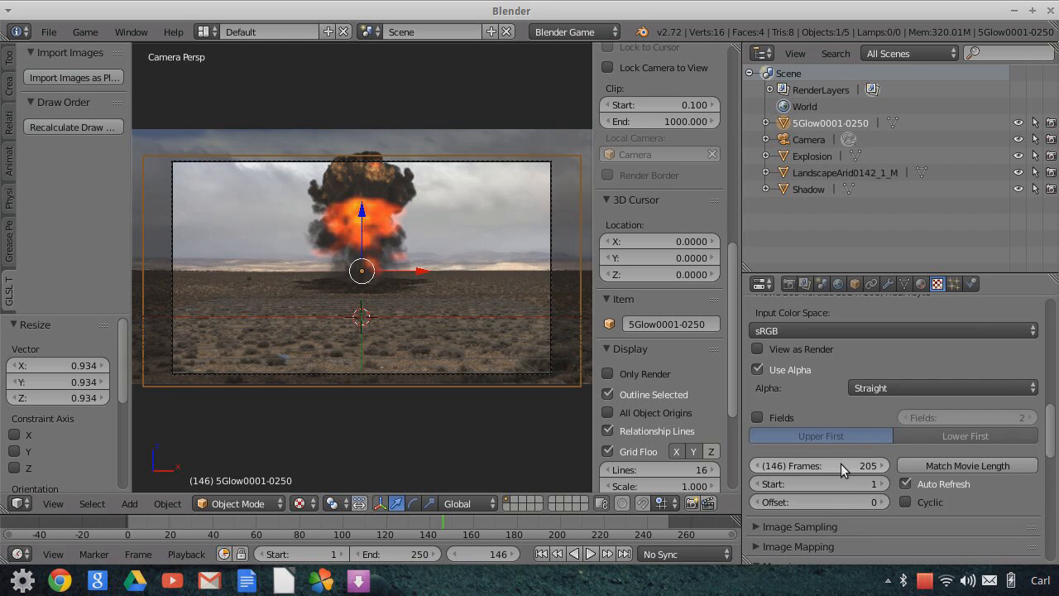
pyautogui.click(843, 464)
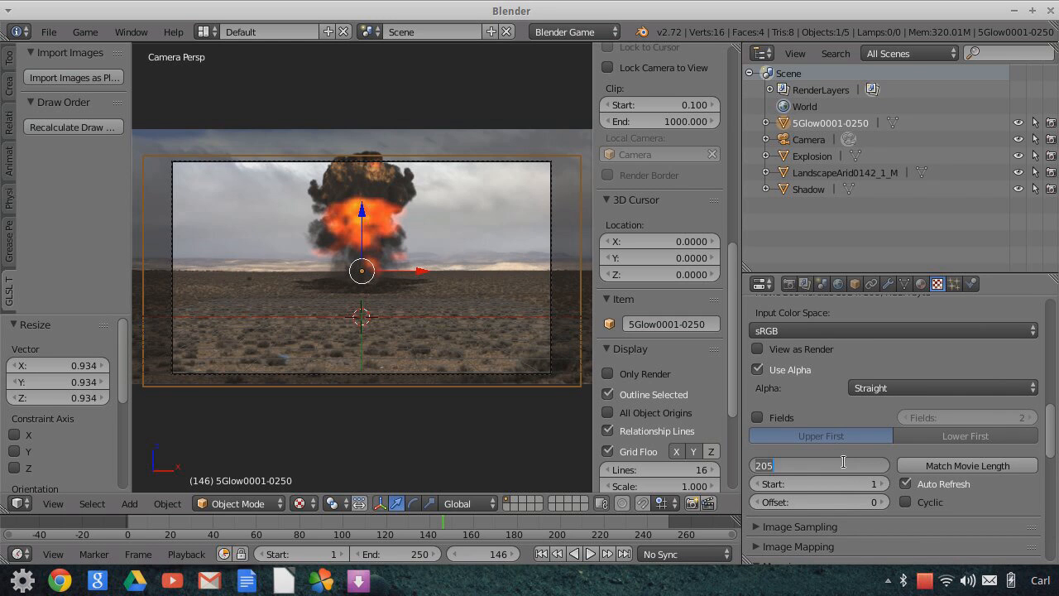
pyautogui.write('250')
pyautogui.press('Return')
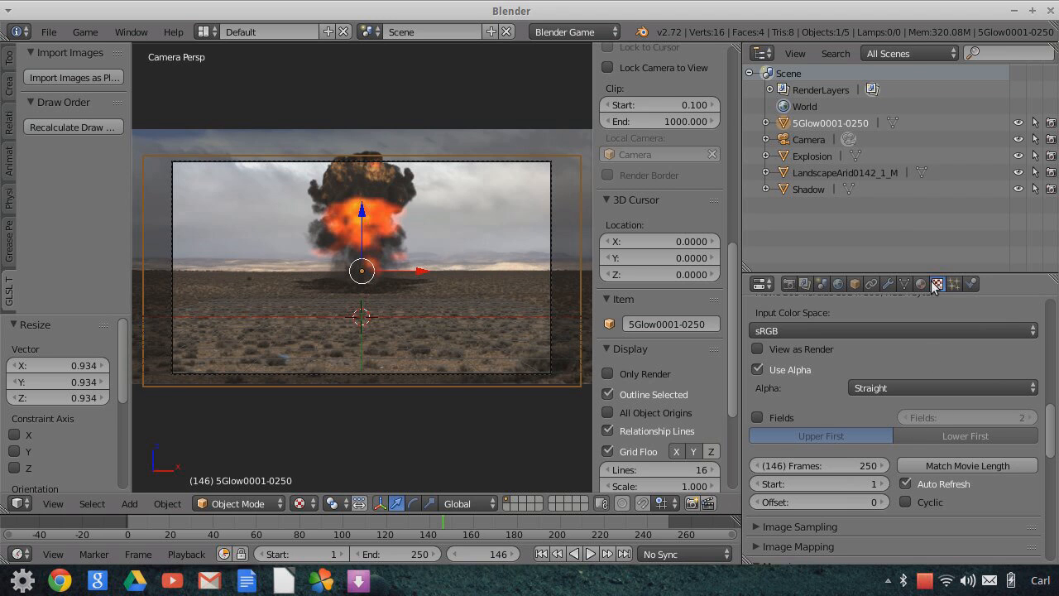
# - Check the glow material's texture slots and enter 250 frames for the 5Glow0001-0250.avi image
pyautogui.scroll(4, 919, 402)
pyautogui.scroll(8, 919, 401)
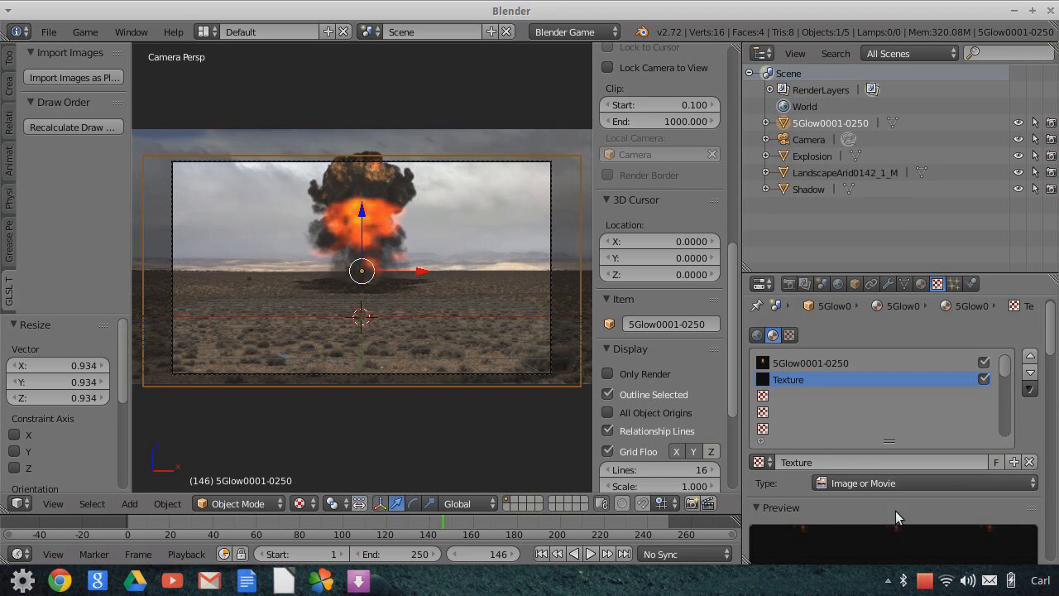
pyautogui.scroll(-8, 905, 527)
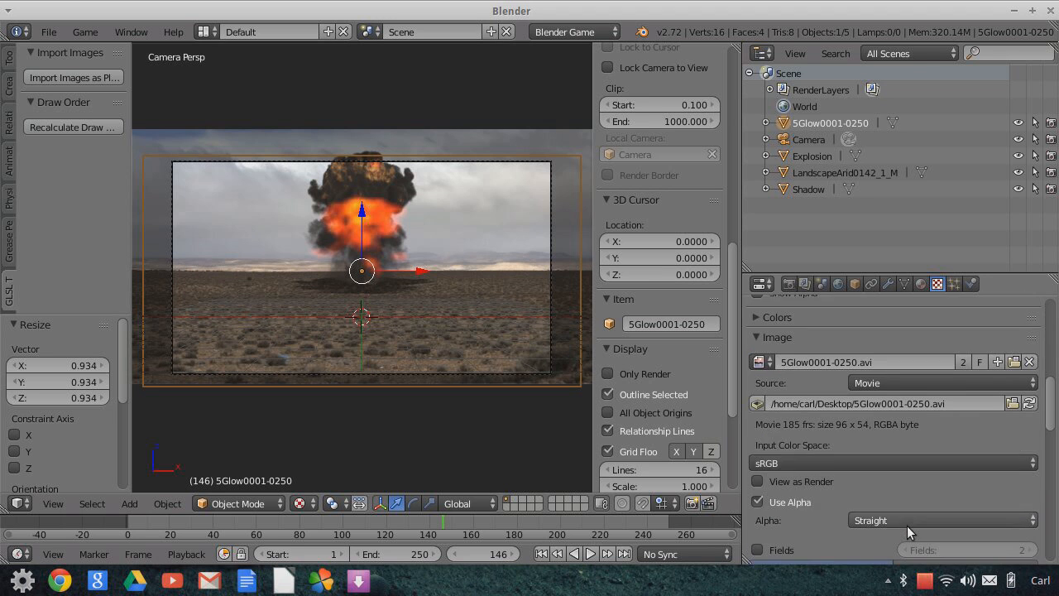
pyautogui.scroll(-8, 906, 525)
pyautogui.click(843, 332)
pyautogui.write('250')
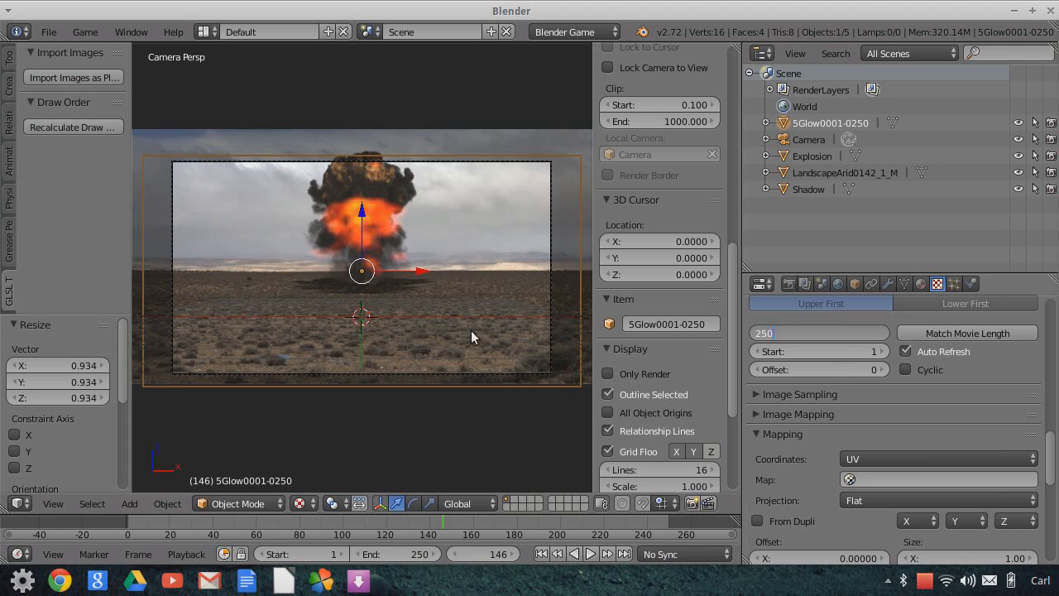
pyautogui.press('Return')
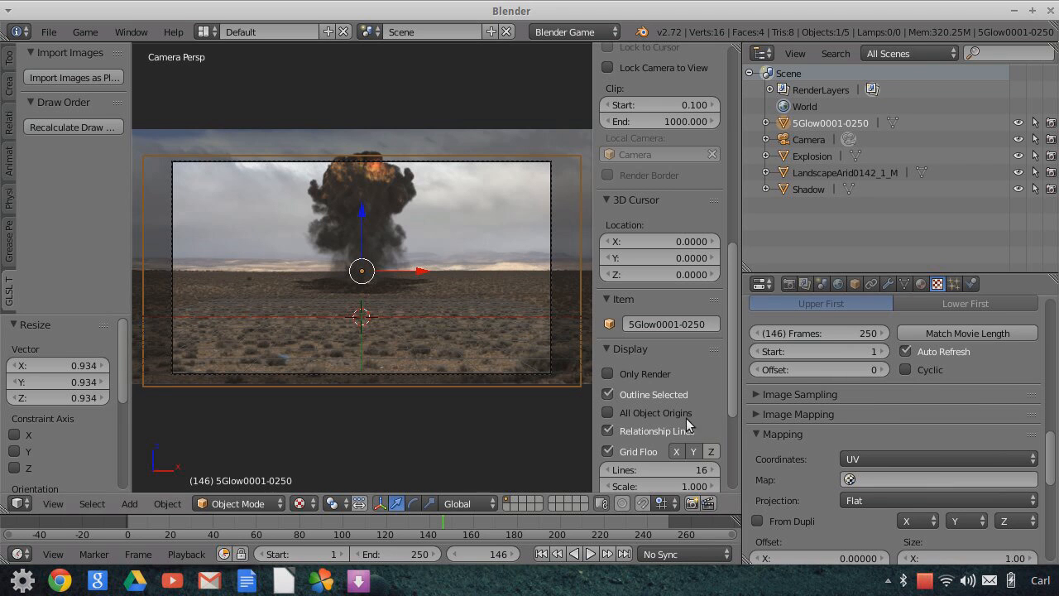
# - Return the timeline to frame 1 and enable Only Render display in the zoomed-in viewport
pyautogui.click(423, 522)
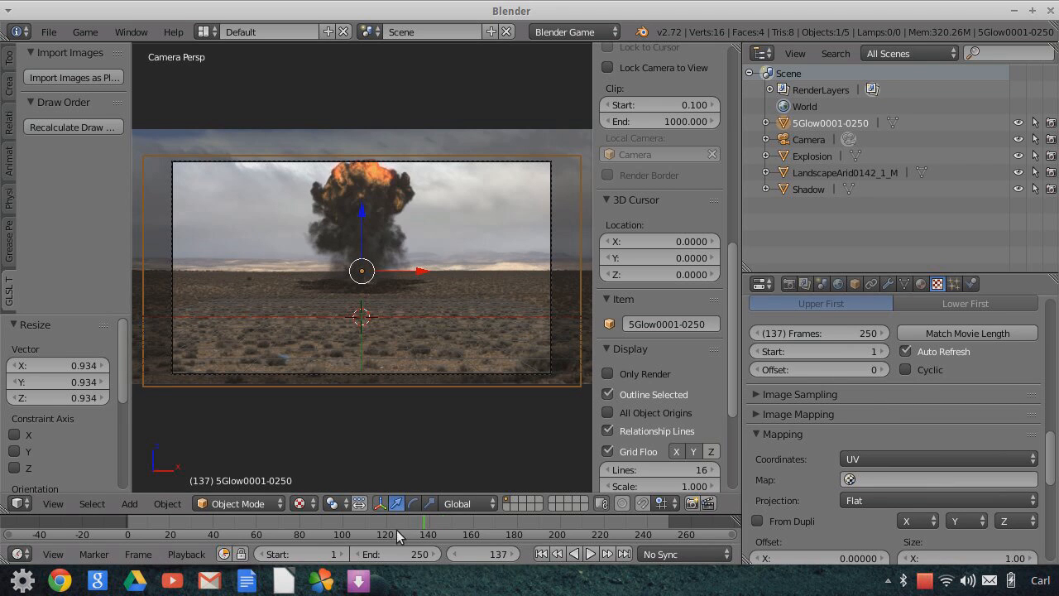
pyautogui.click(542, 553)
pyautogui.scroll(3, 405, 355)
pyautogui.scroll(3, 422, 368)
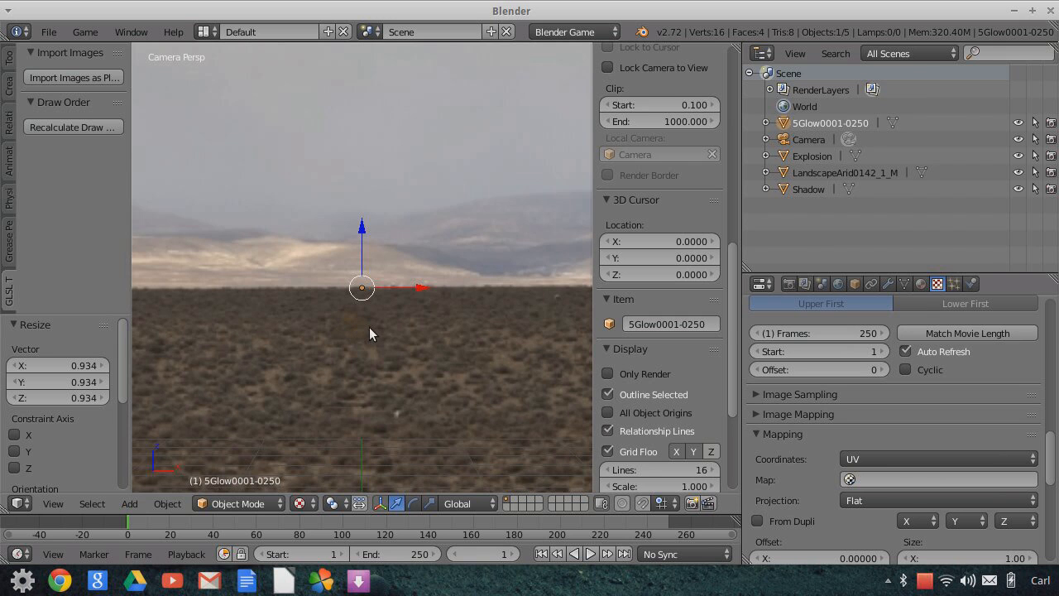
pyautogui.scroll(-2, 369, 327)
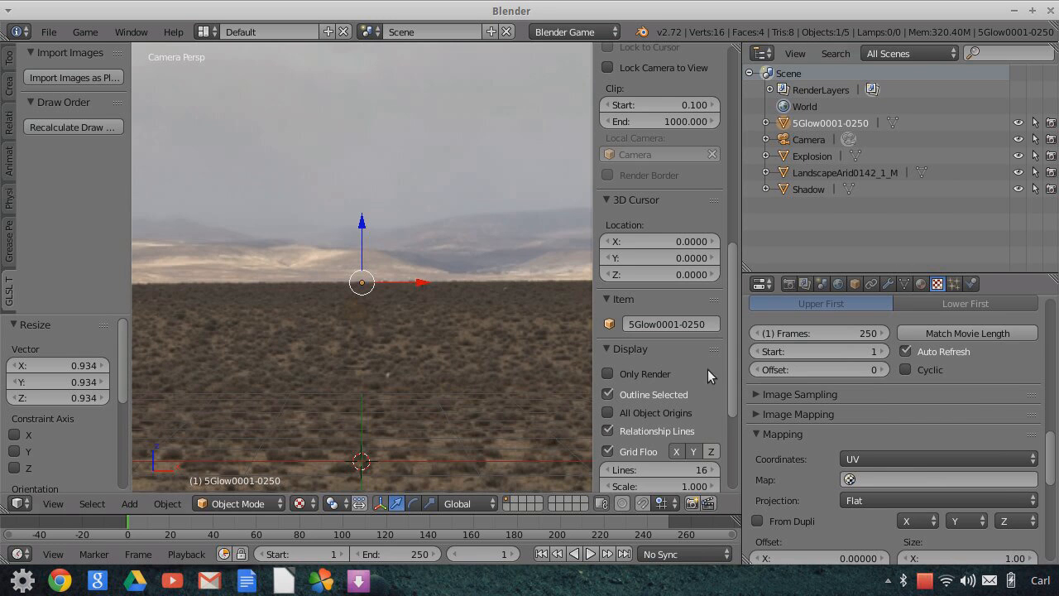
pyautogui.click(608, 373)
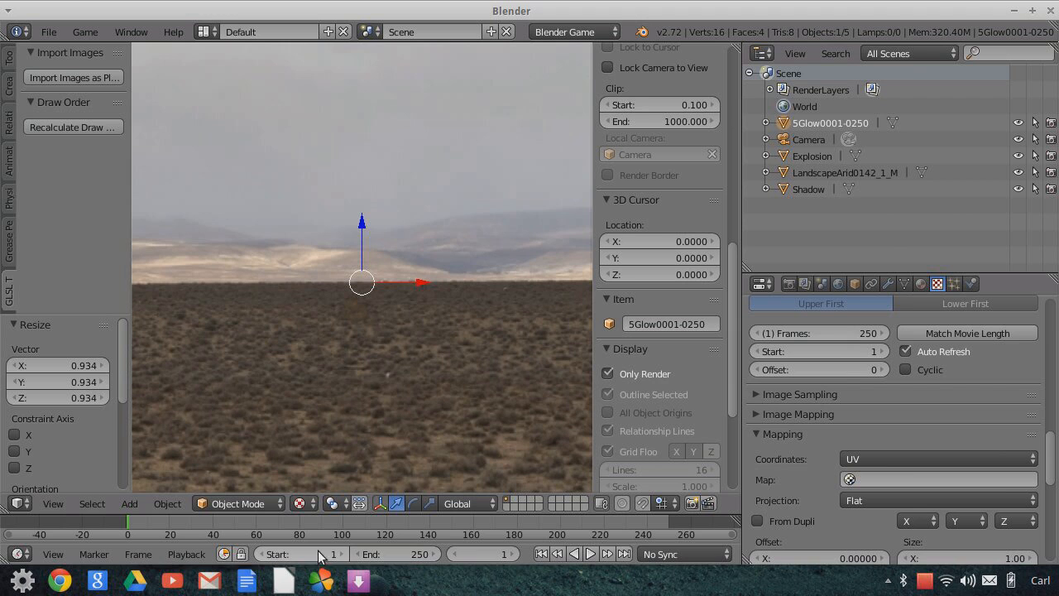
# - Set the current frame to 50 and keyframe the Explosion plane's render visibility as enabled
pyautogui.click(495, 554)
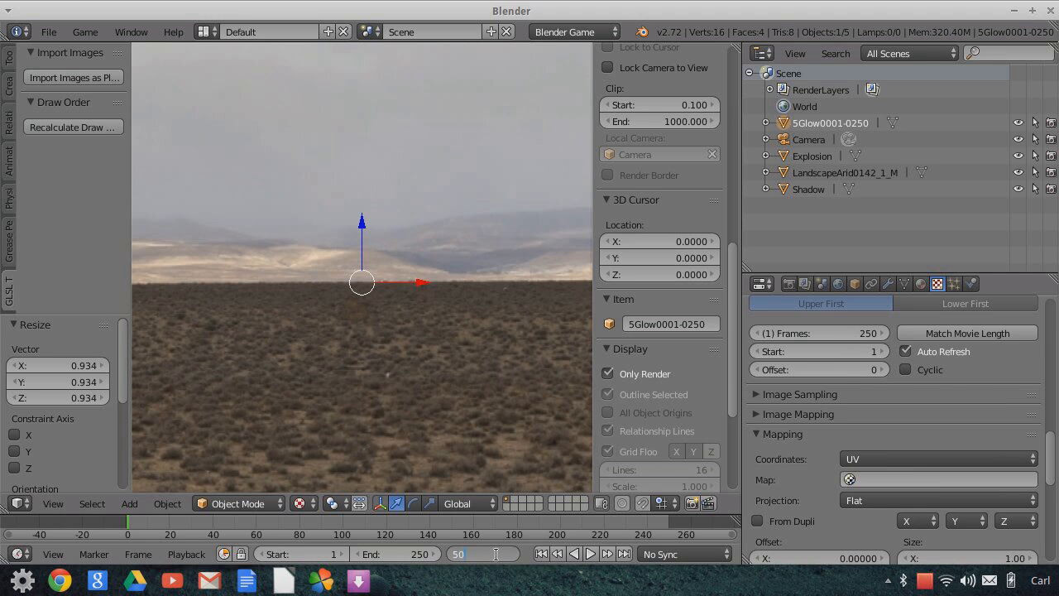
pyautogui.press('Return')
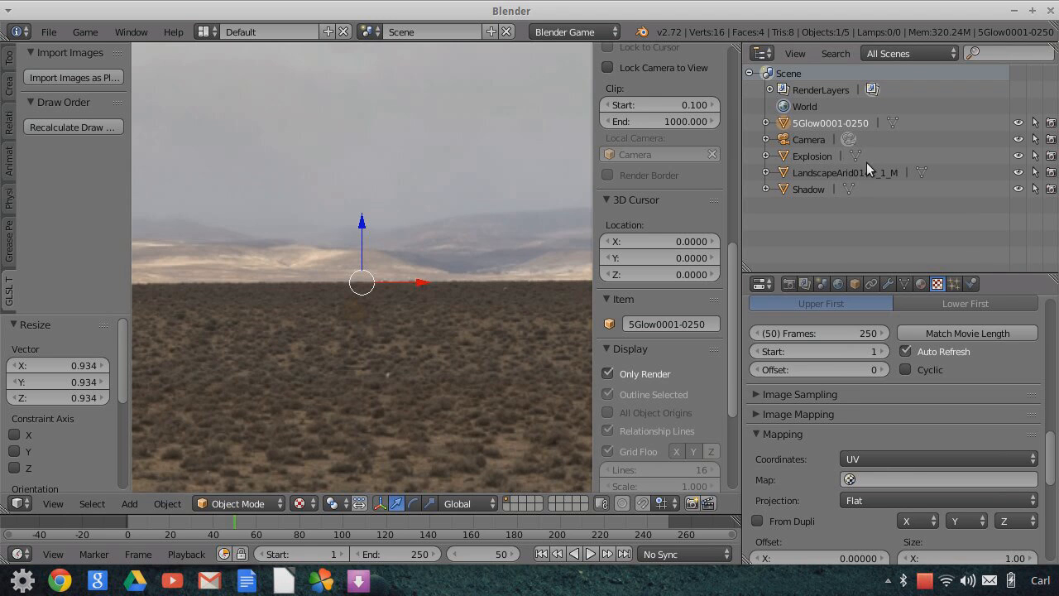
pyautogui.rightClick(1051, 141)
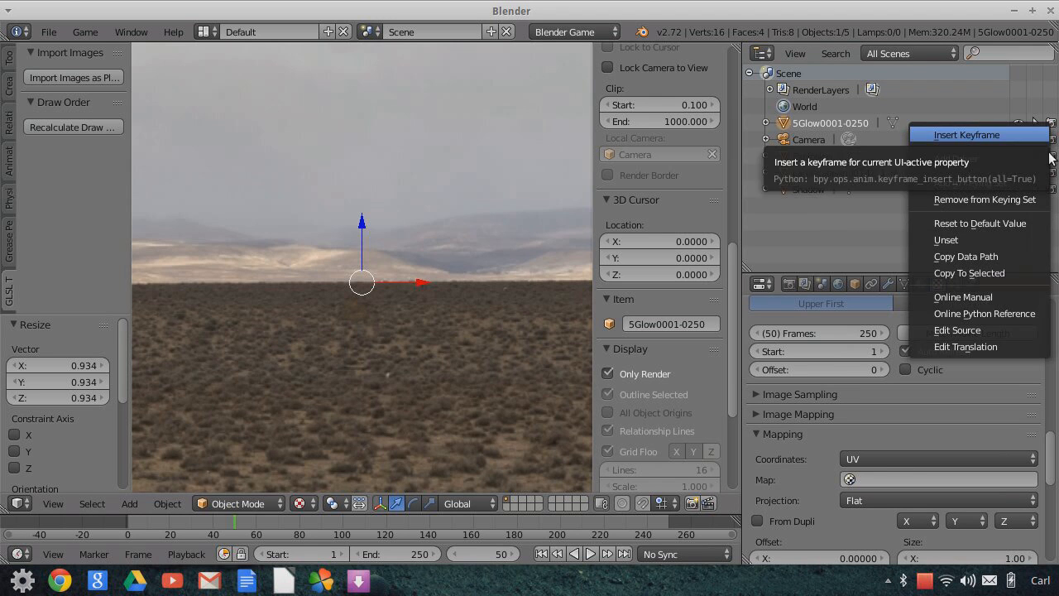
pyautogui.click(1021, 136)
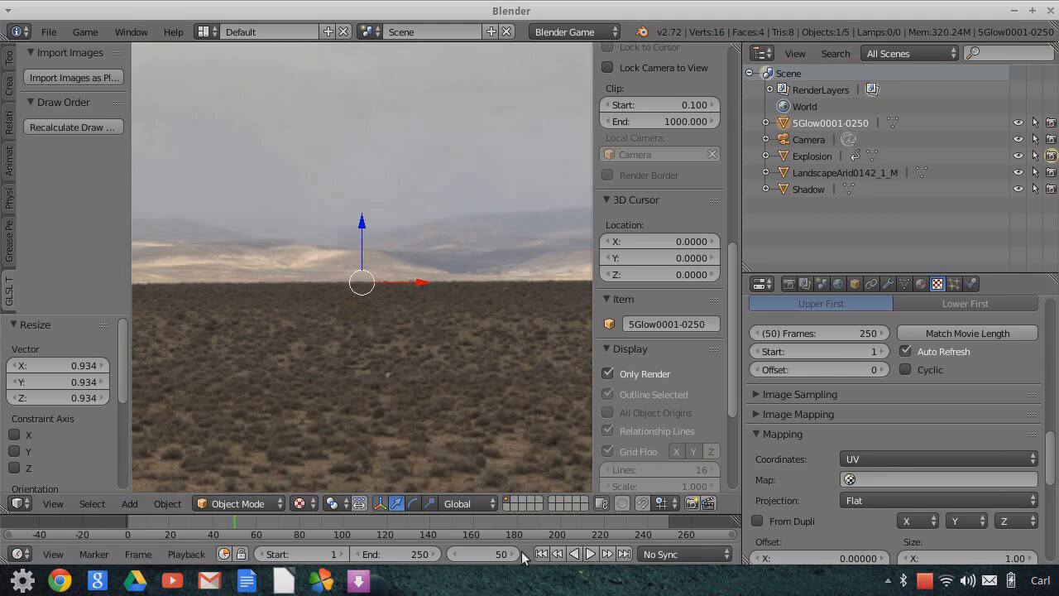
# - Step back to frame 49, disable the Explosion plane's render visibility and keyframe it
pyautogui.click(454, 554)
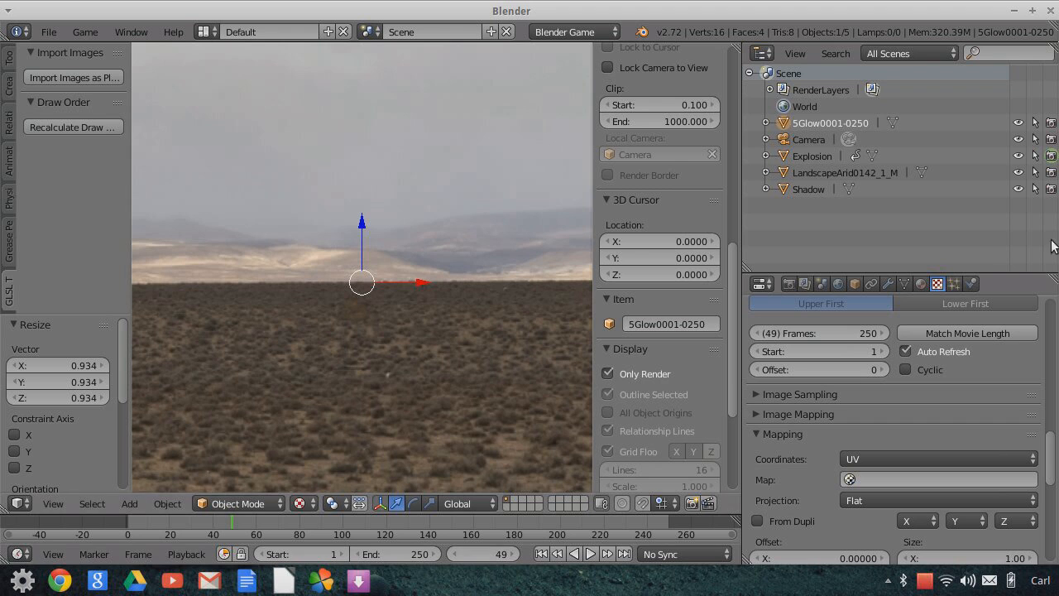
pyautogui.click(1052, 157)
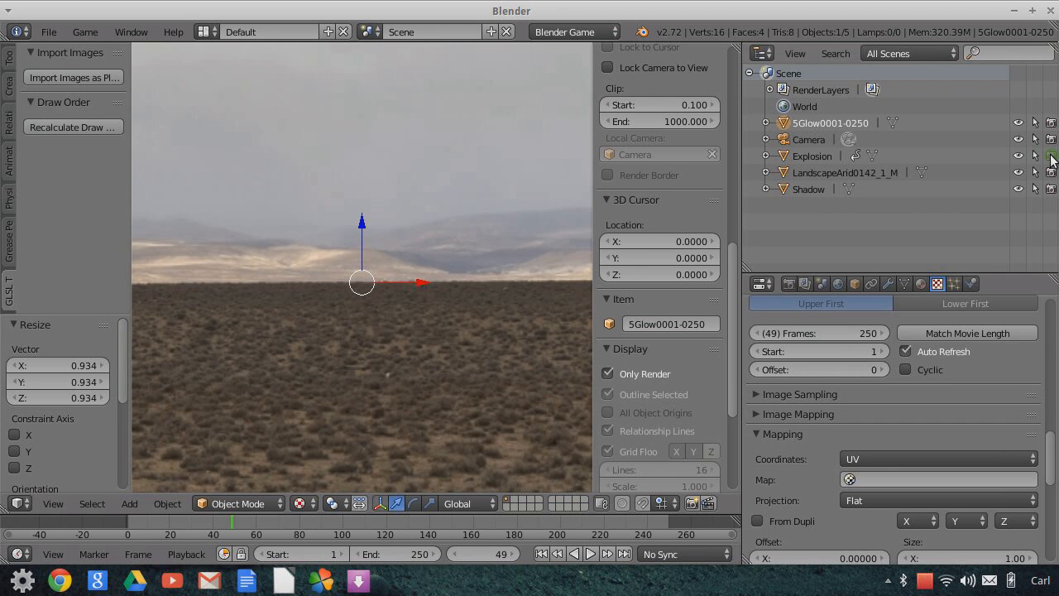
pyautogui.rightClick(1052, 158)
pyautogui.click(966, 157)
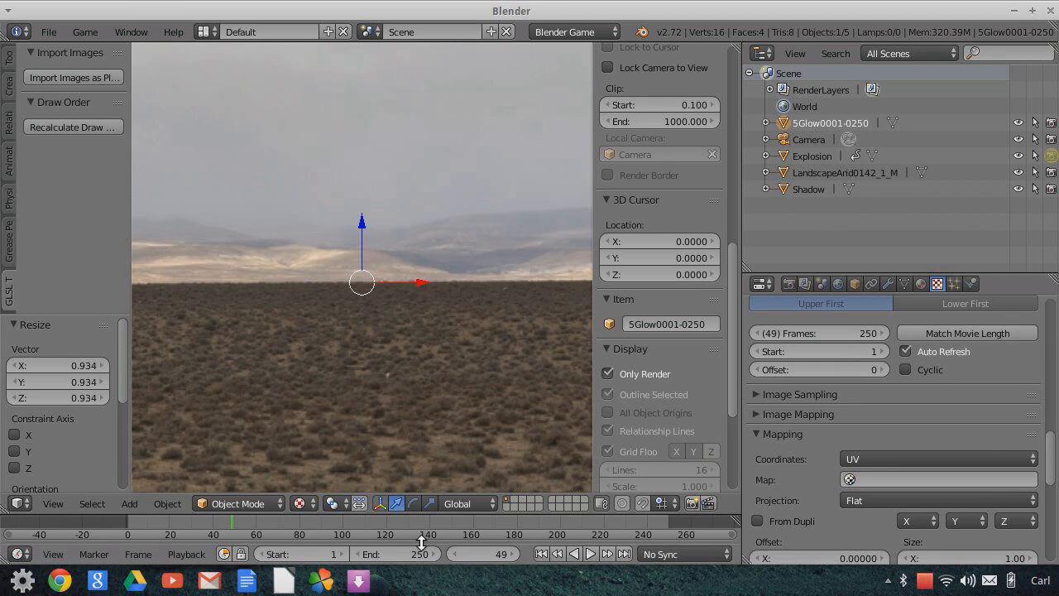
# - Step through the frames around the keyframes up to frame 56 to examine the start of the explosion and its shadow
pyautogui.click(496, 556)
pyautogui.moveTo(505, 554); pyautogui.dragTo(497, 555)
pyautogui.click(515, 555)
pyautogui.click(515, 554)
pyautogui.click(514, 554)
pyautogui.click(514, 554)
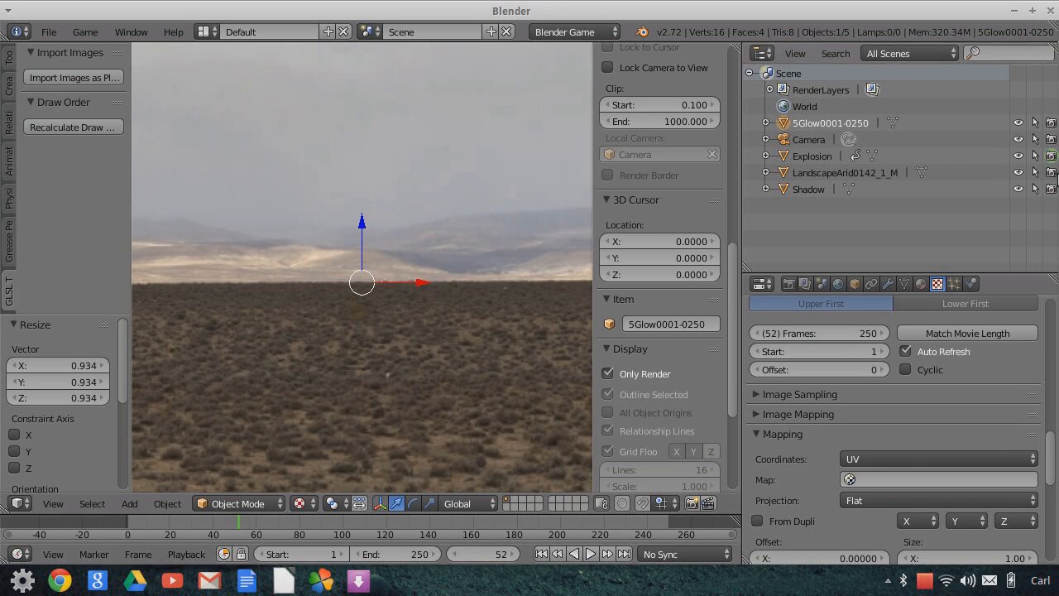
pyautogui.click(512, 555)
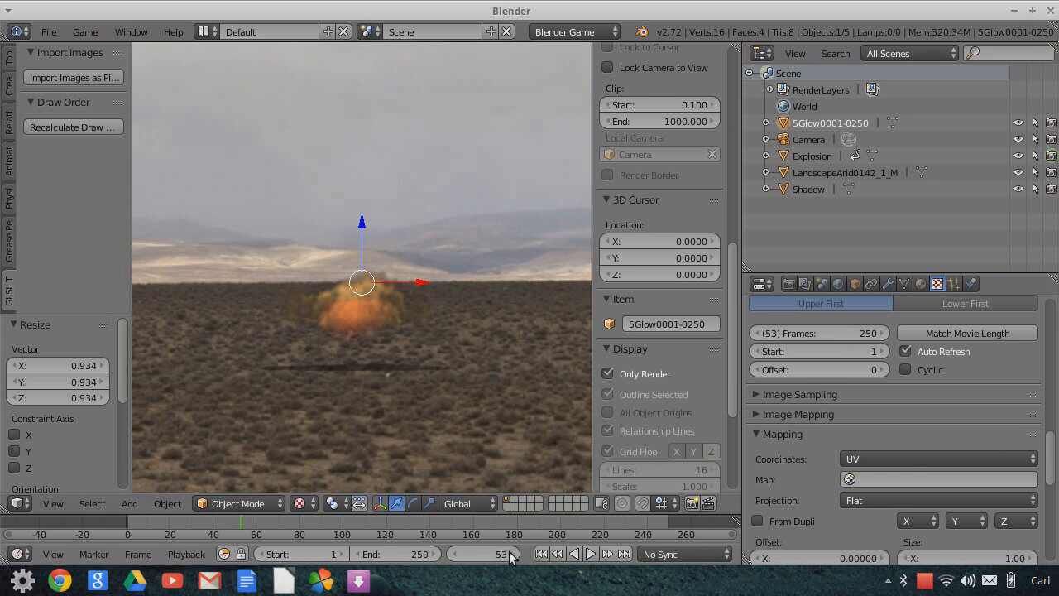
pyautogui.click(512, 554)
pyautogui.click(512, 555)
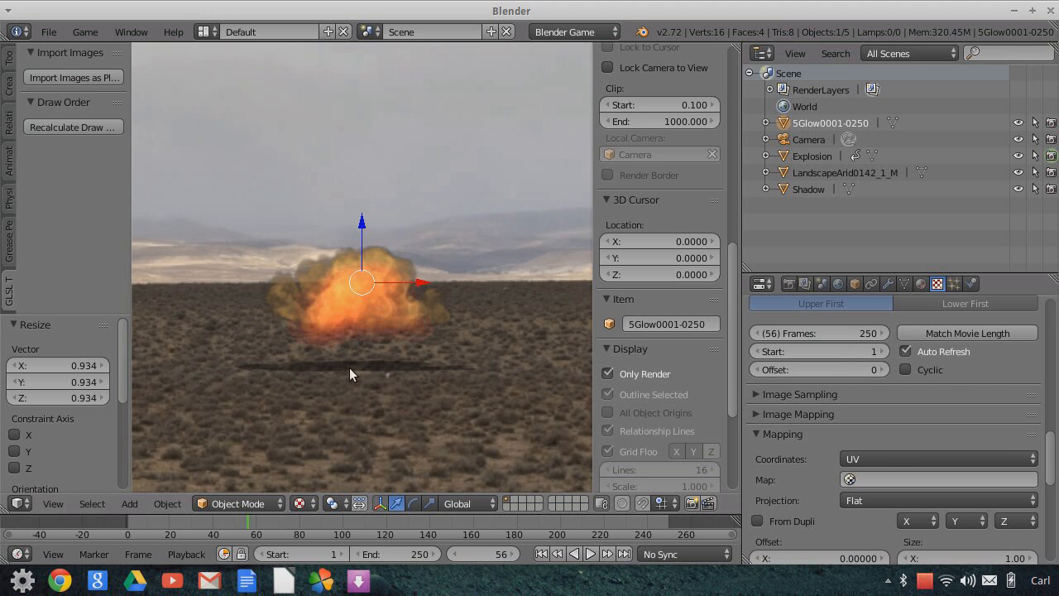
pyautogui.scroll(-2, 431, 384)
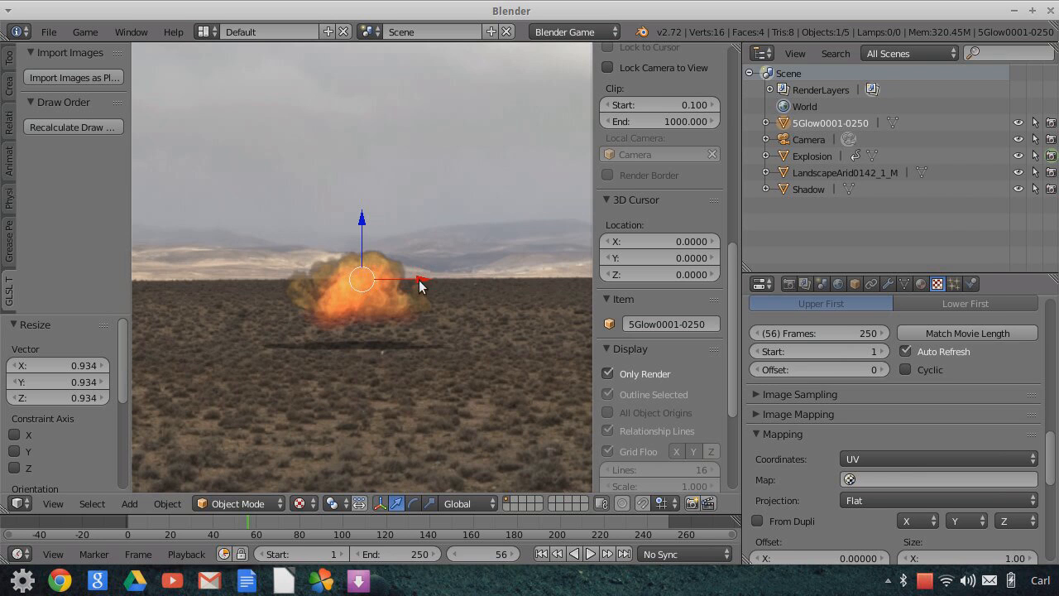
pyautogui.scroll(-1, 431, 291)
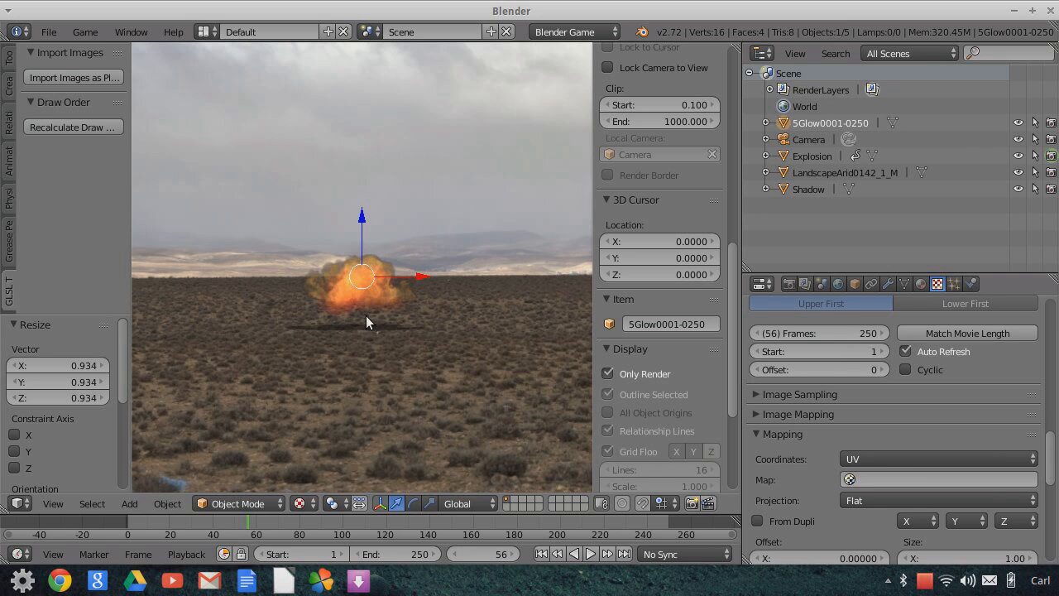
# - Inspect the layered planes at an angle around the explosion and return to the camera's view
pyautogui.press('KP_0')
pyautogui.scroll(-2, 435, 314)
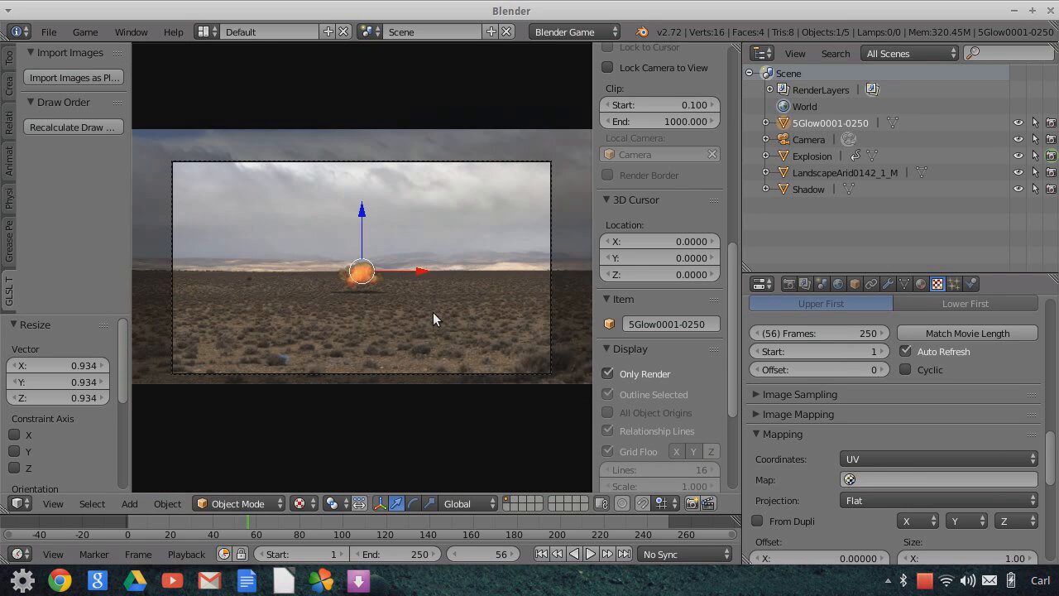
pyautogui.moveTo(545, 288); pyautogui.dragTo(262, 308, button='middle')
pyautogui.moveTo(506, 309)
pyautogui.mouseDown(button='middle')
pyautogui.moveTo(449, 322)
pyautogui.moveTo(498, 279)
pyautogui.moveTo(486, 305)
pyautogui.moveTo(503, 309)
pyautogui.mouseUp(button='middle')
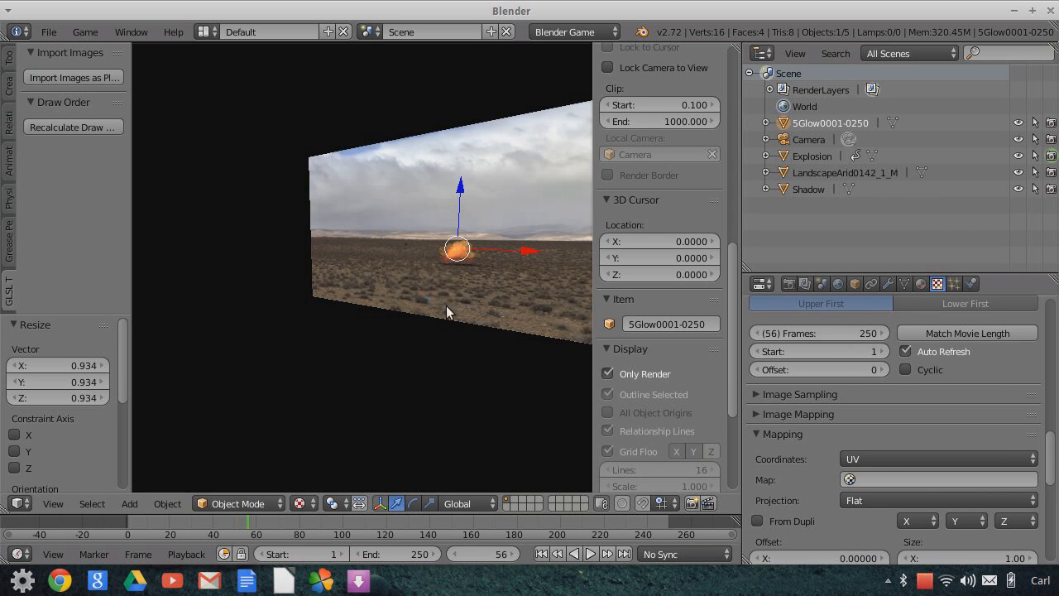
pyautogui.moveTo(445, 313); pyautogui.dragTo(487, 321, button='middle')
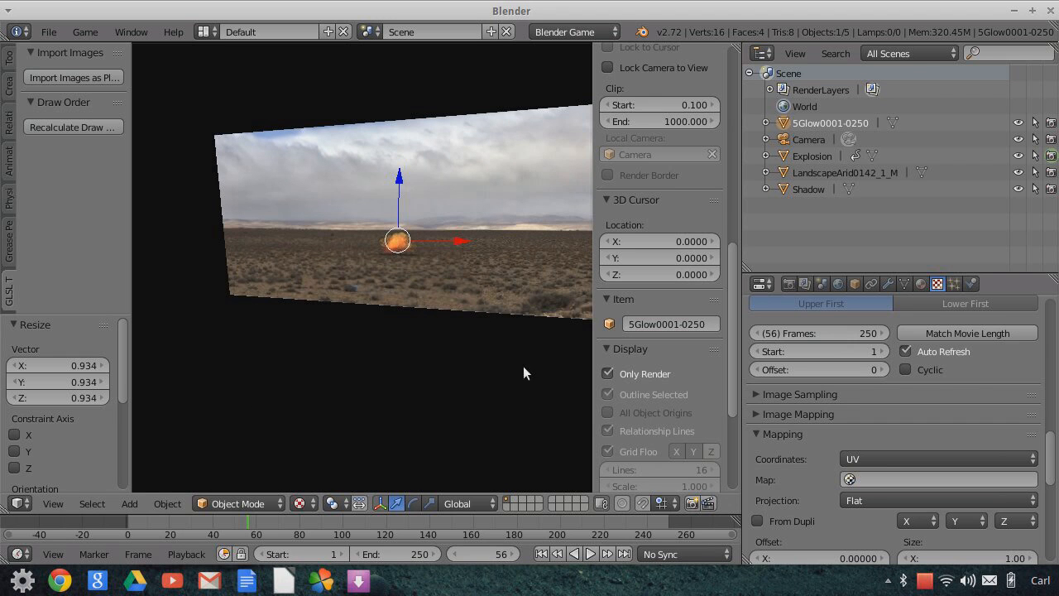
pyautogui.moveTo(443, 325); pyautogui.dragTo(464, 313, button='middle')
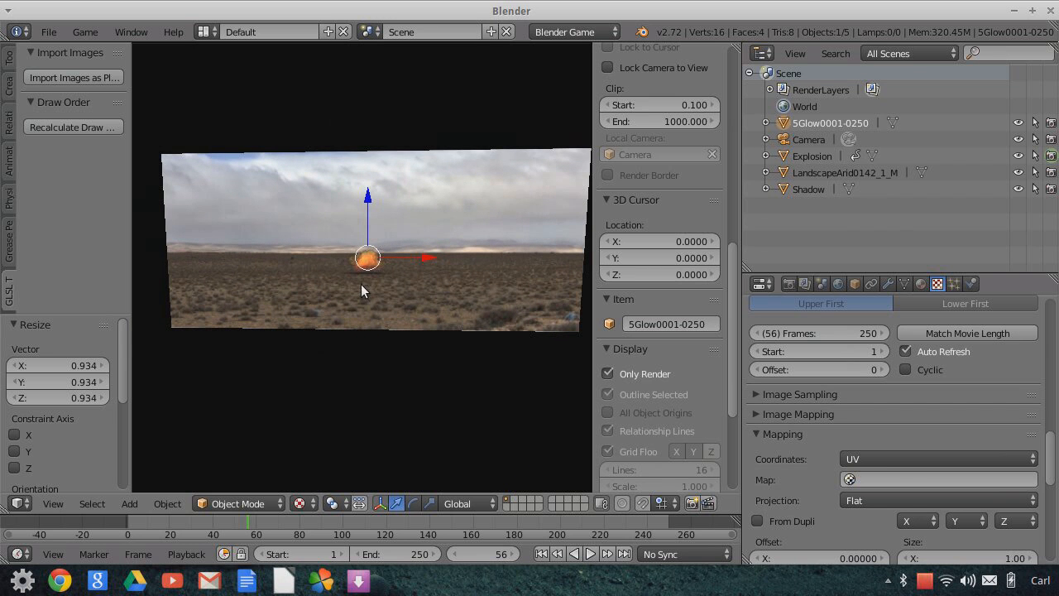
pyautogui.click(62, 509)
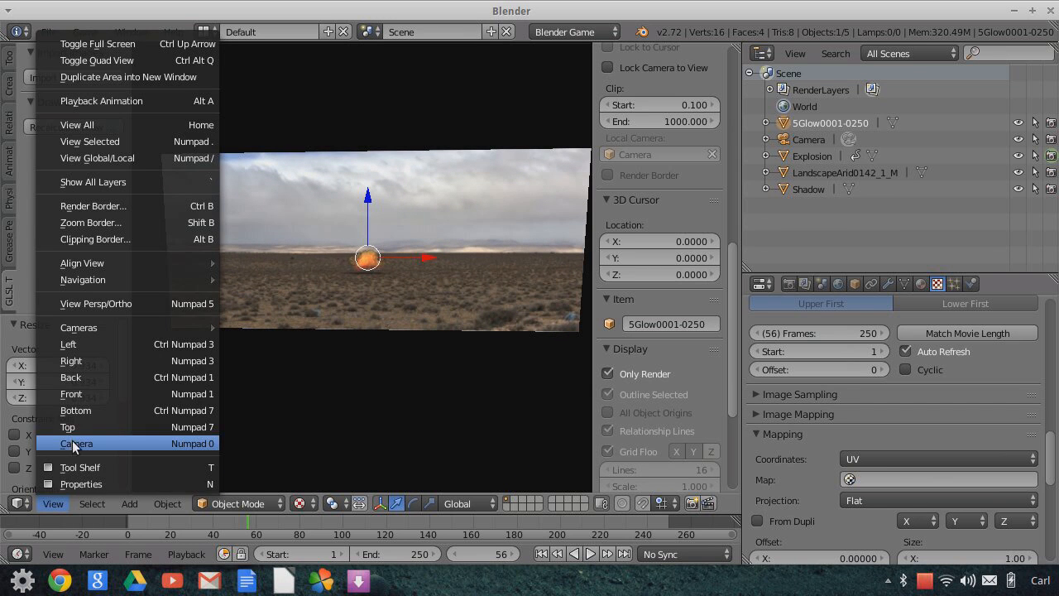
pyautogui.click(68, 441)
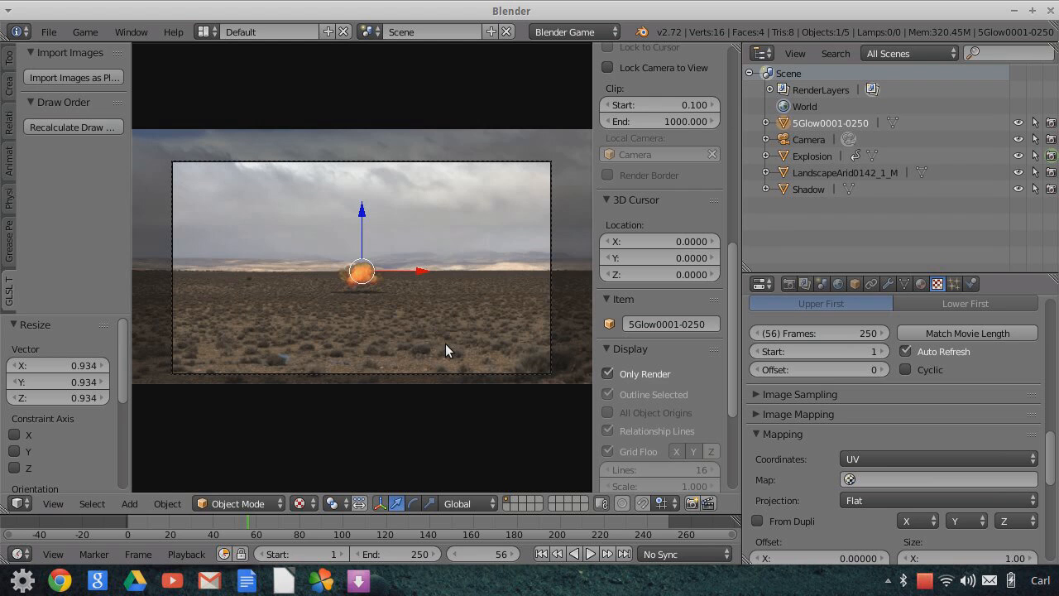